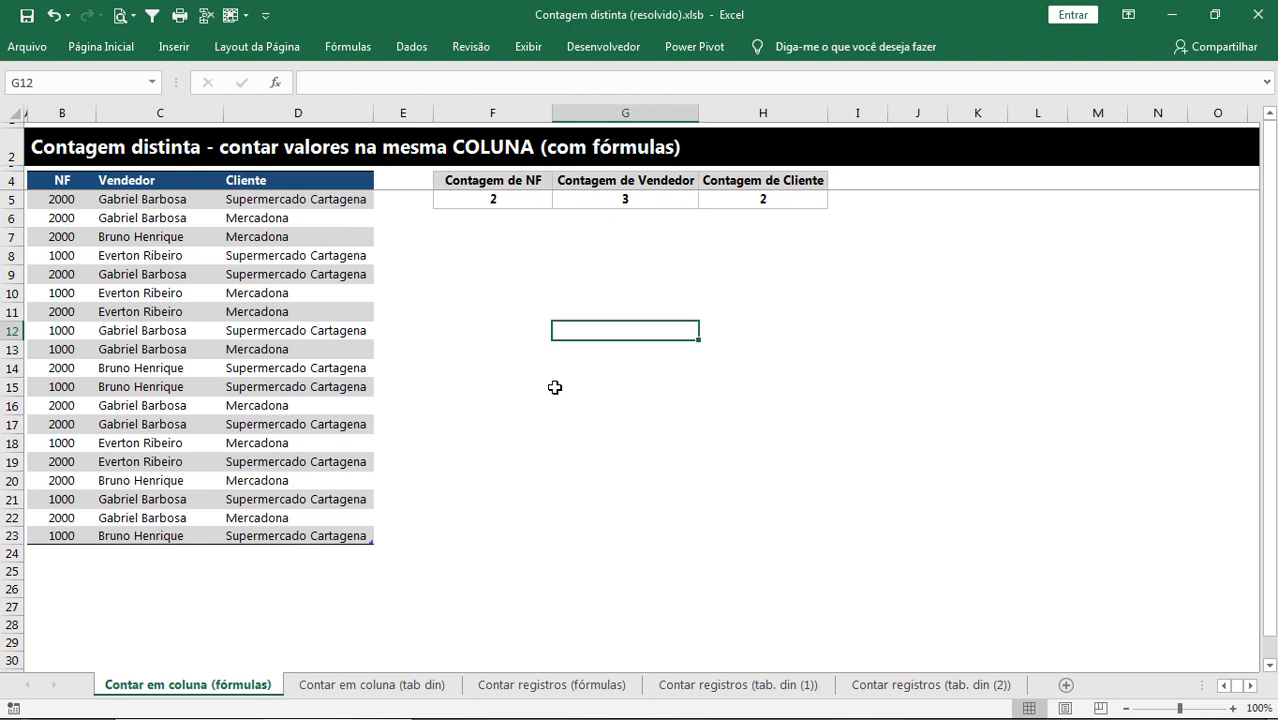
Step: Examine the NF, Vendedor and Cliente columns beside their distinct counts on the formula-based column sheet
{"action": "left_click", "coordinate": [150, 220]}
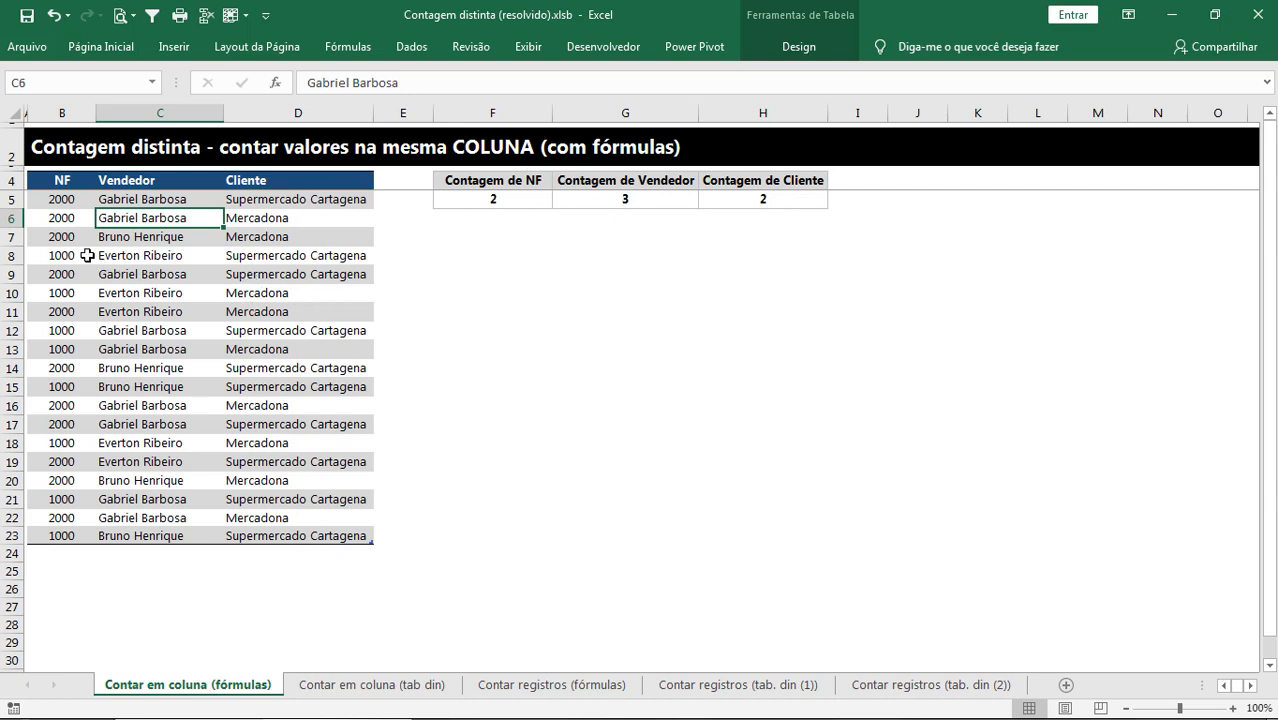
{"action": "left_click", "coordinate": [68, 215]}
{"action": "left_click_drag", "start_coordinate": [68, 215], "coordinate": [63, 349]}
{"action": "left_click", "coordinate": [337, 330]}
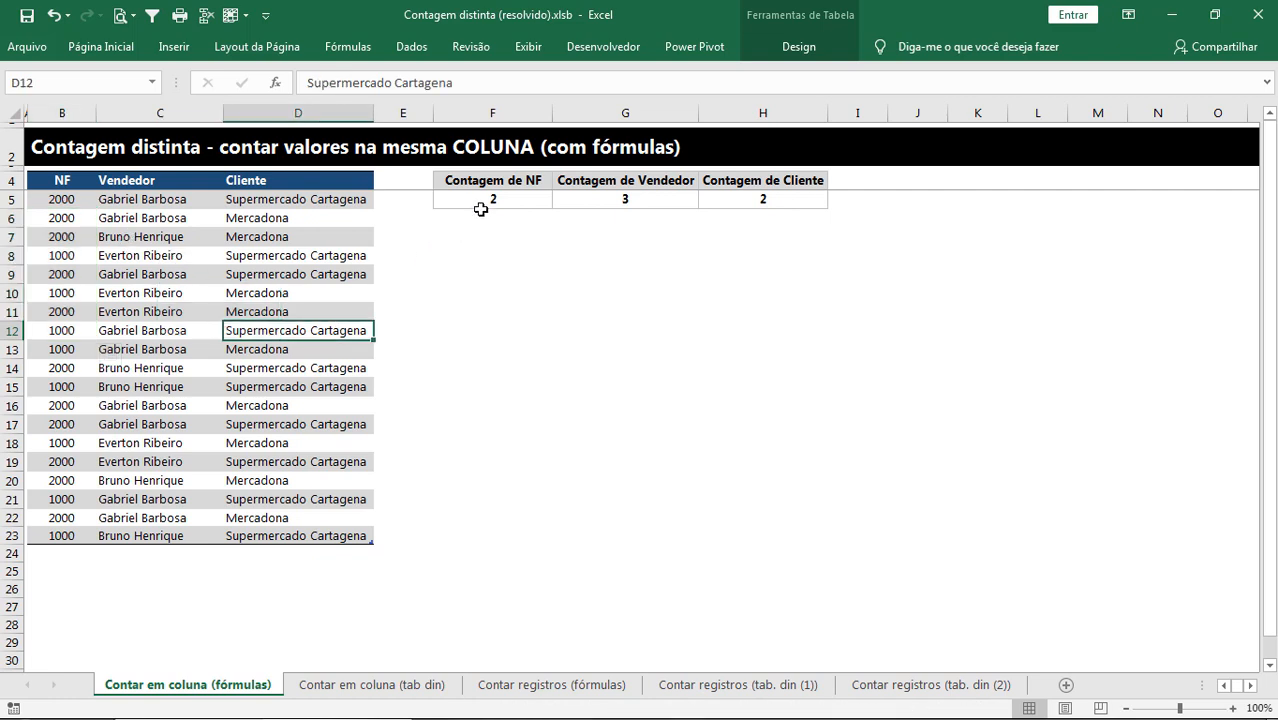
{"action": "left_click_drag", "start_coordinate": [64, 205], "coordinate": [63, 536]}
{"action": "left_click", "coordinate": [156, 332]}
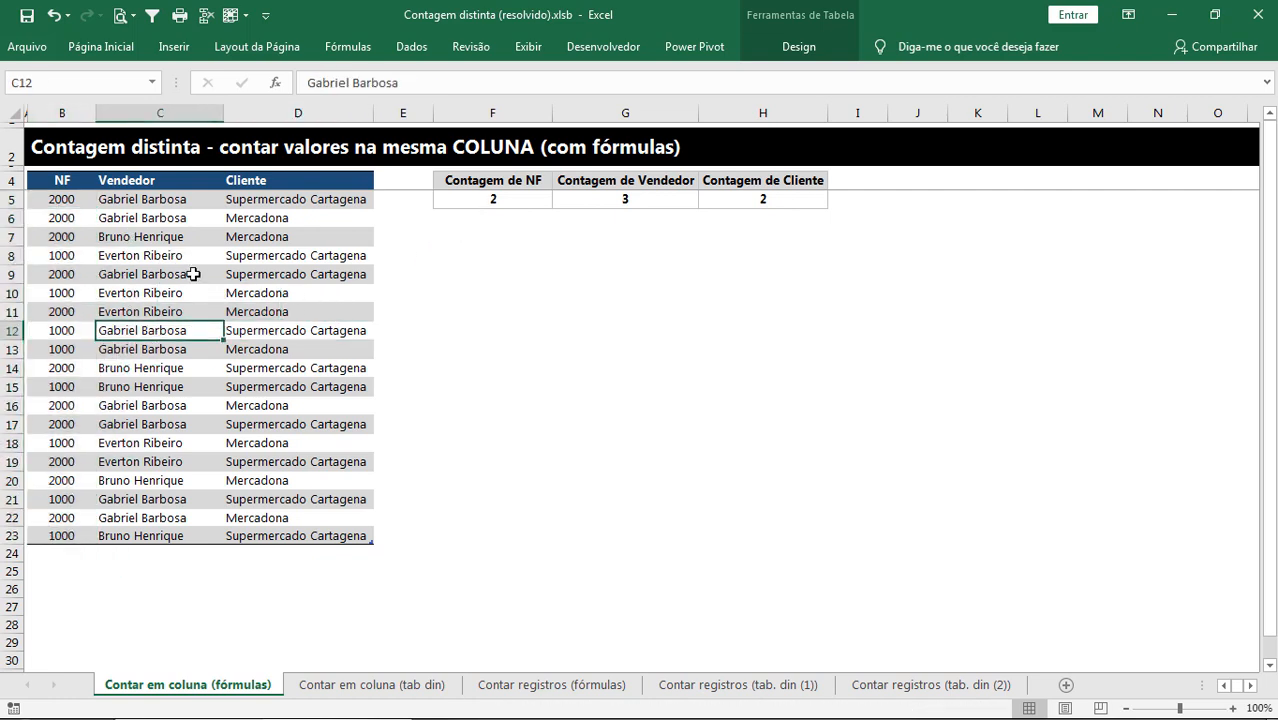
{"action": "left_click_drag", "start_coordinate": [159, 204], "coordinate": [112, 460]}
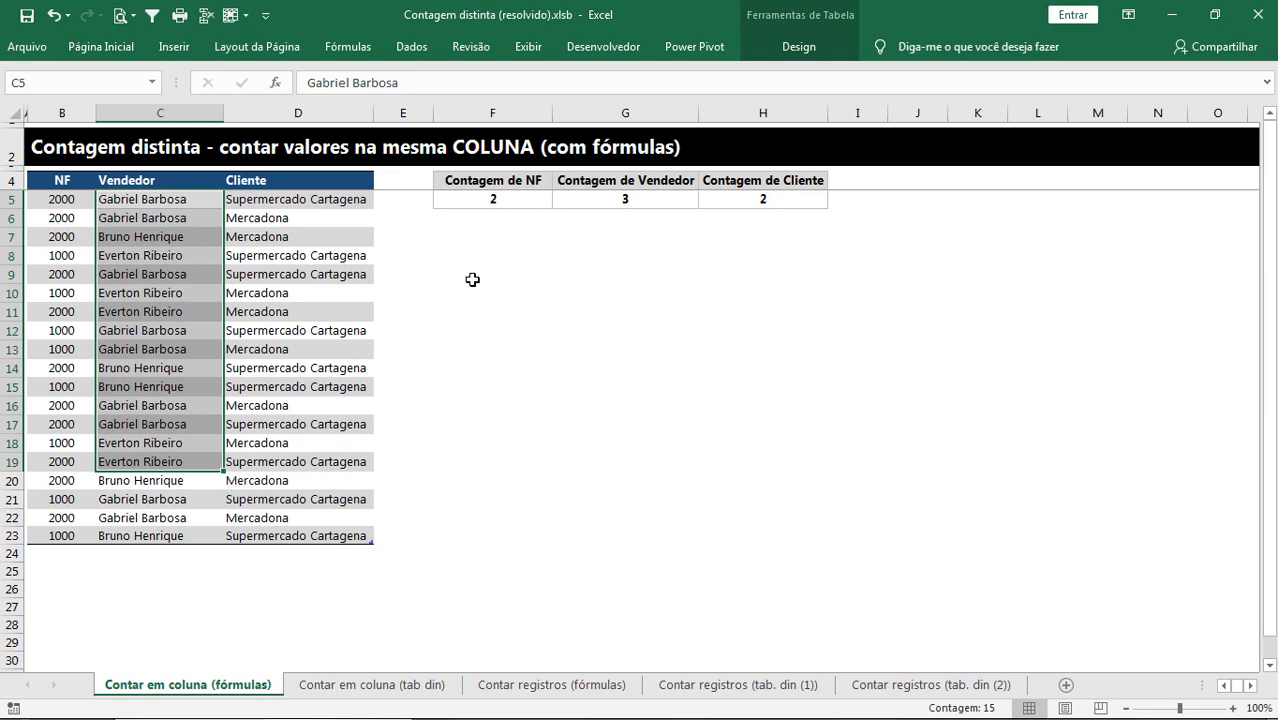
Step: Review the pivot-table distinct counts per column, and the NF, Vendedor and Cliente combinations on the formula-based record count sheet
{"action": "left_click", "coordinate": [375, 684]}
{"action": "left_click", "coordinate": [560, 200]}
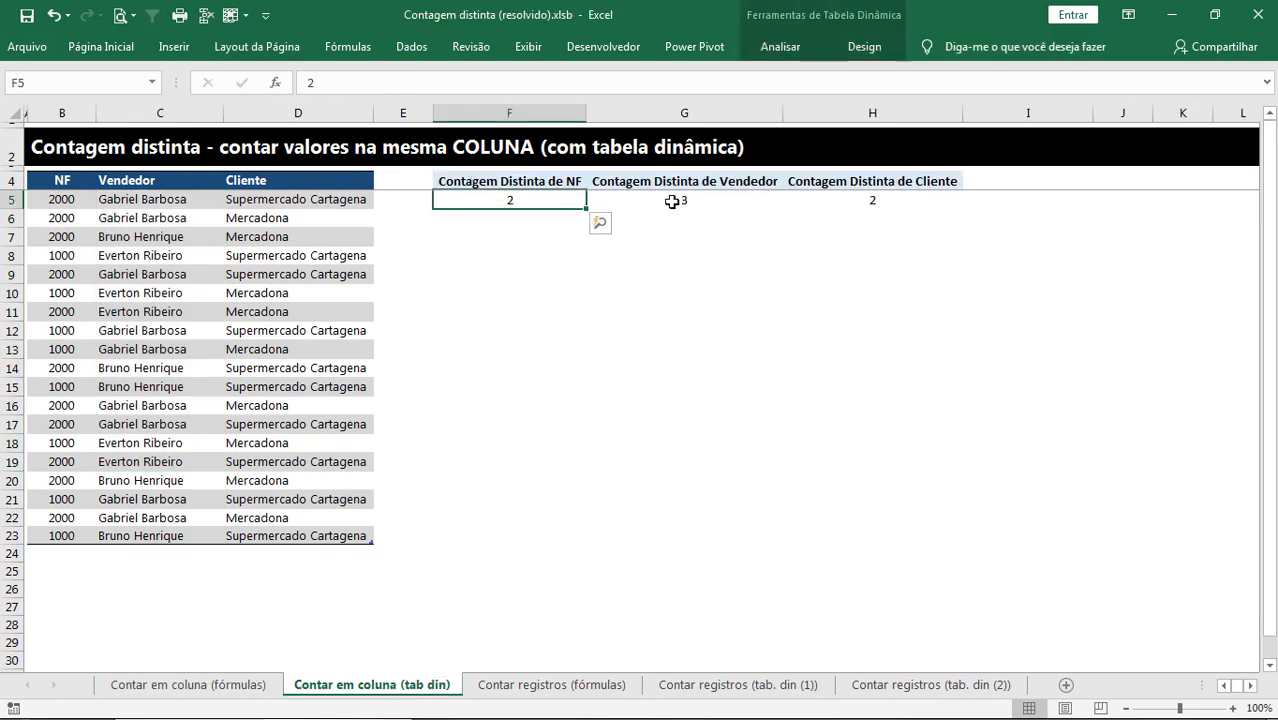
{"action": "left_click", "coordinate": [675, 200]}
{"action": "left_click", "coordinate": [847, 197]}
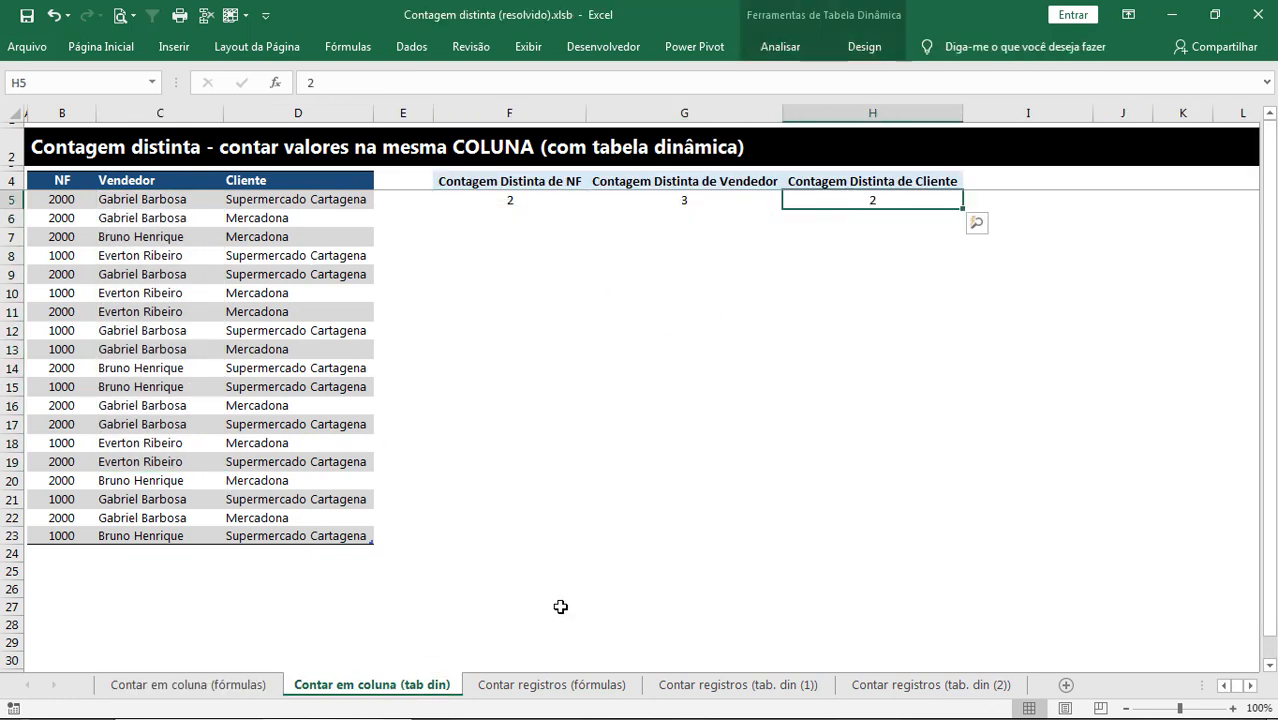
{"action": "left_click", "coordinate": [577, 690]}
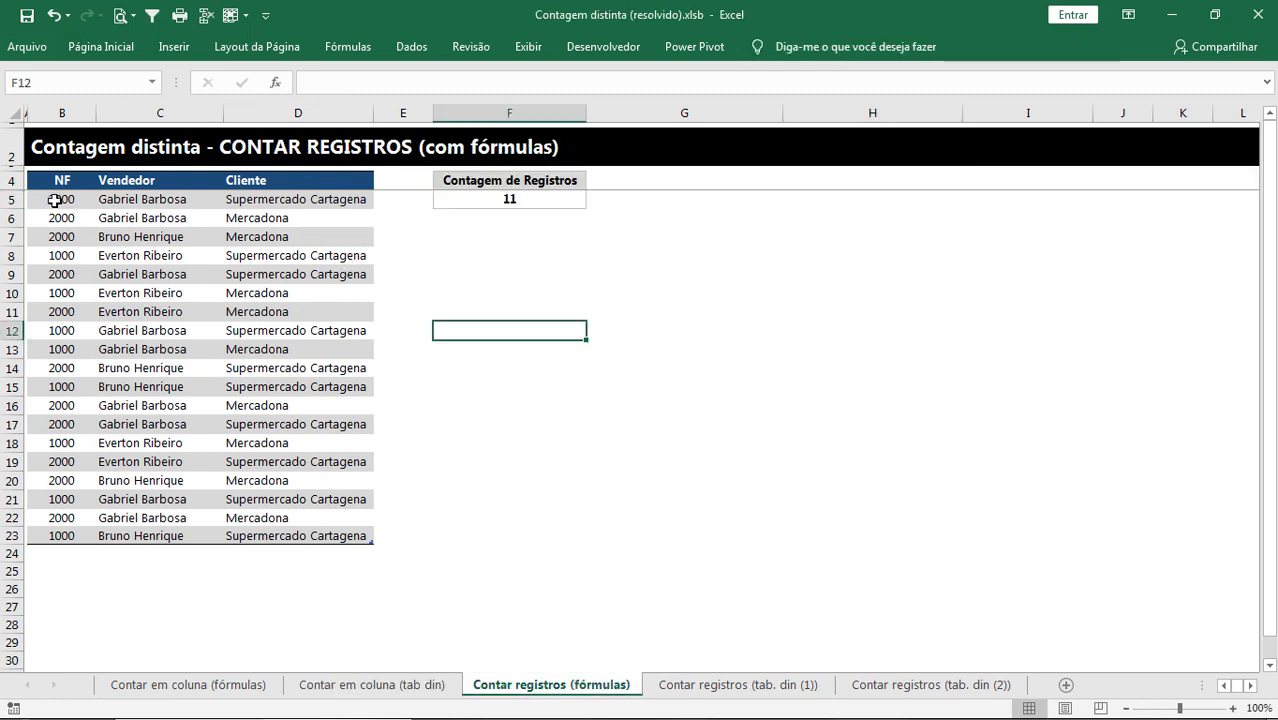
{"action": "left_click_drag", "start_coordinate": [55, 200], "coordinate": [299, 202]}
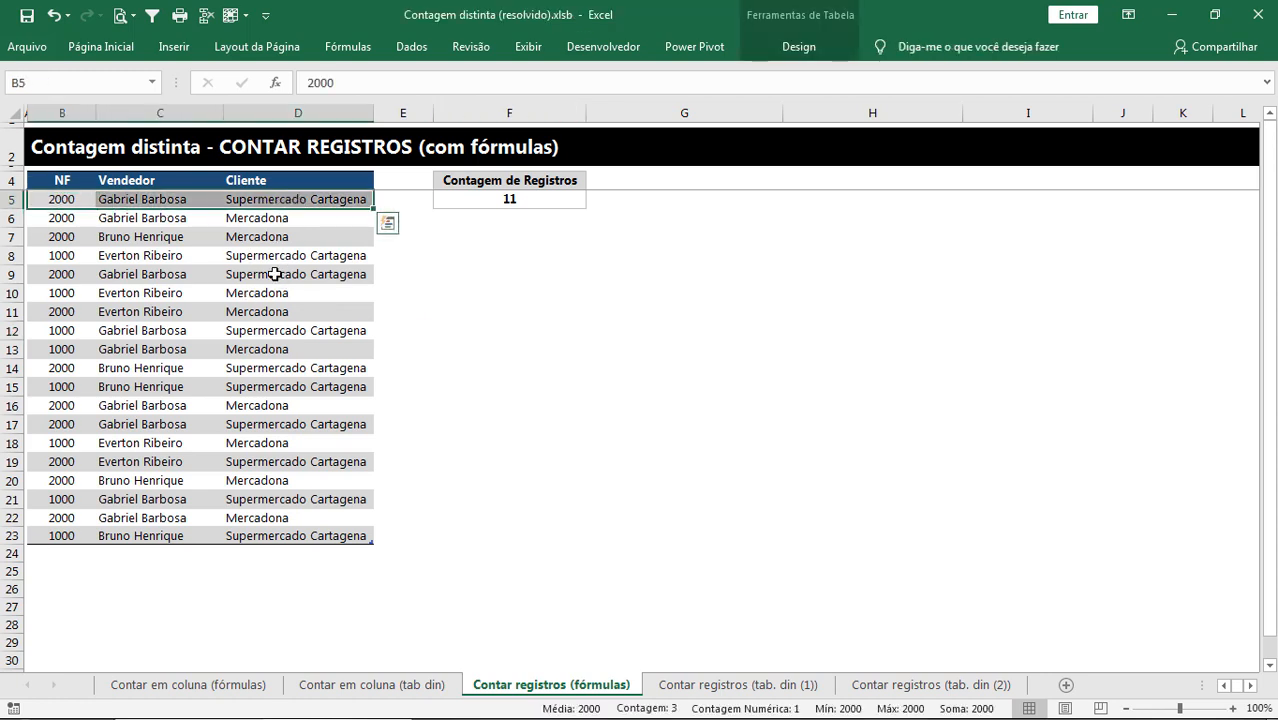
{"action": "left_click", "coordinate": [62, 256]}
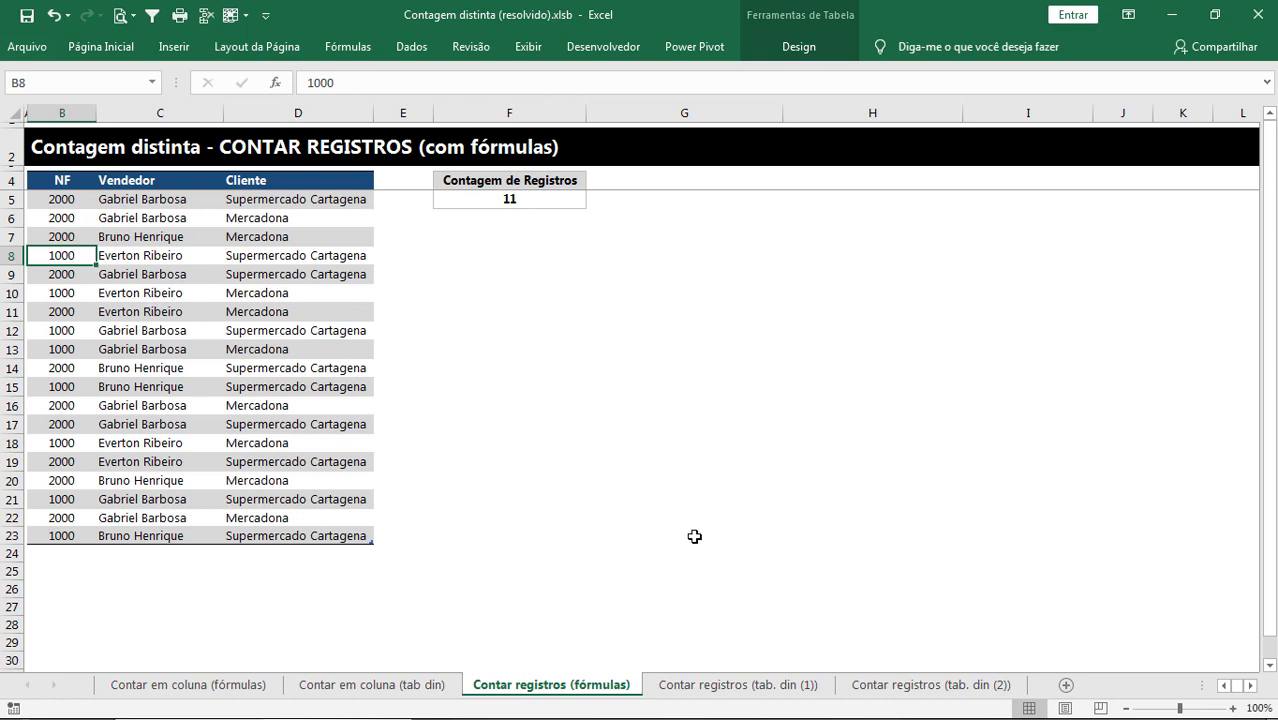
Step: Review both pivot-table record count sheets, and close the solved workbook to work on the formulas sheet of Contagem distinta.xlsb
{"action": "left_click", "coordinate": [740, 686]}
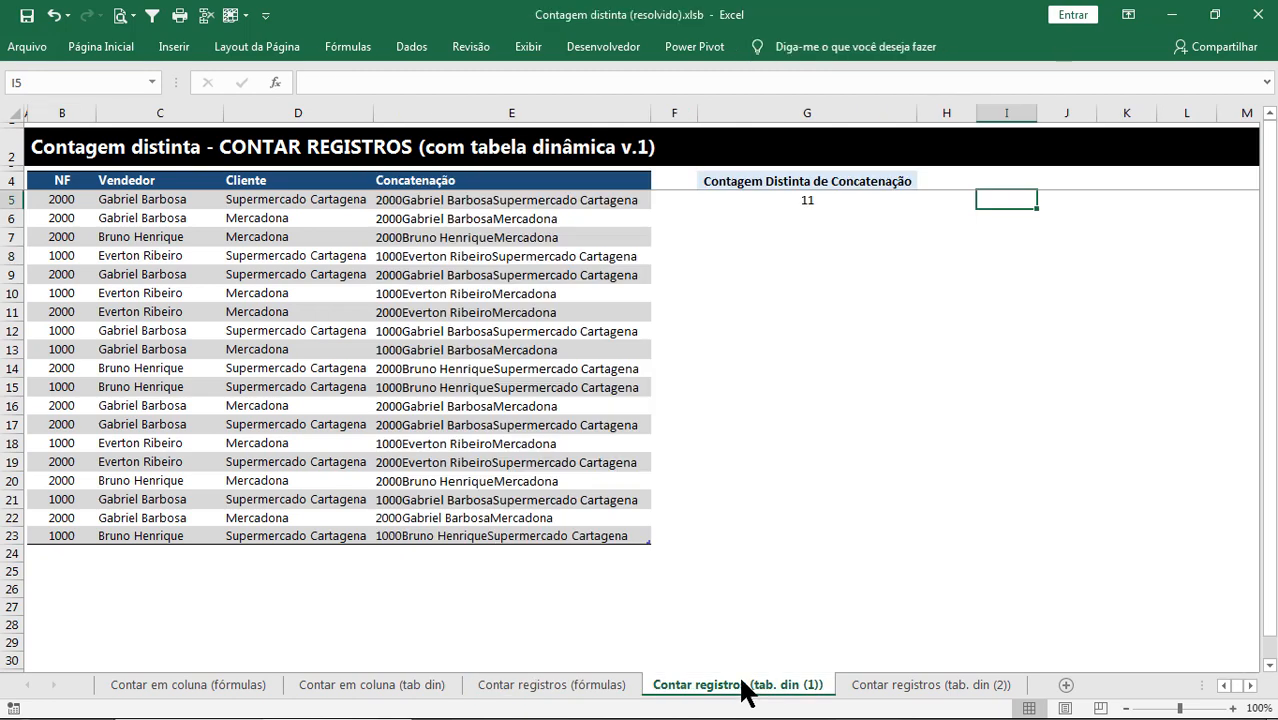
{"action": "left_click", "coordinate": [915, 688]}
{"action": "left_click_drag", "start_coordinate": [484, 201], "coordinate": [484, 430]}
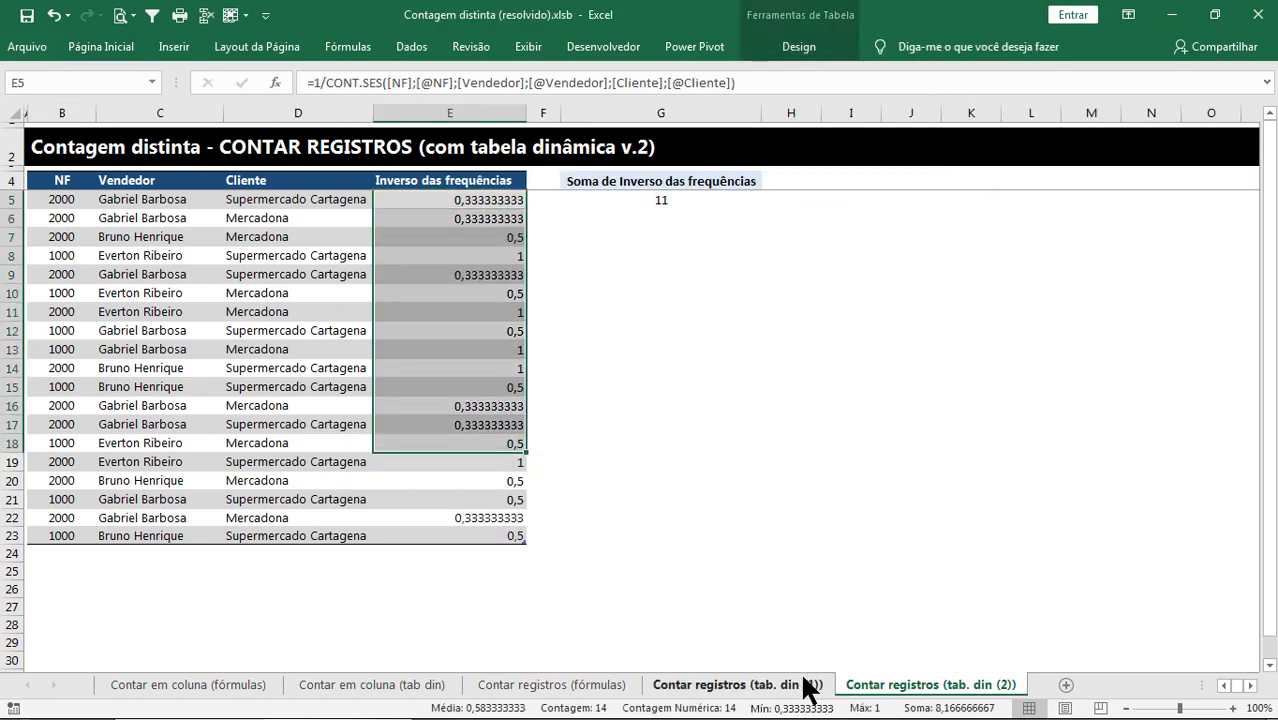
{"action": "left_click", "coordinate": [807, 685]}
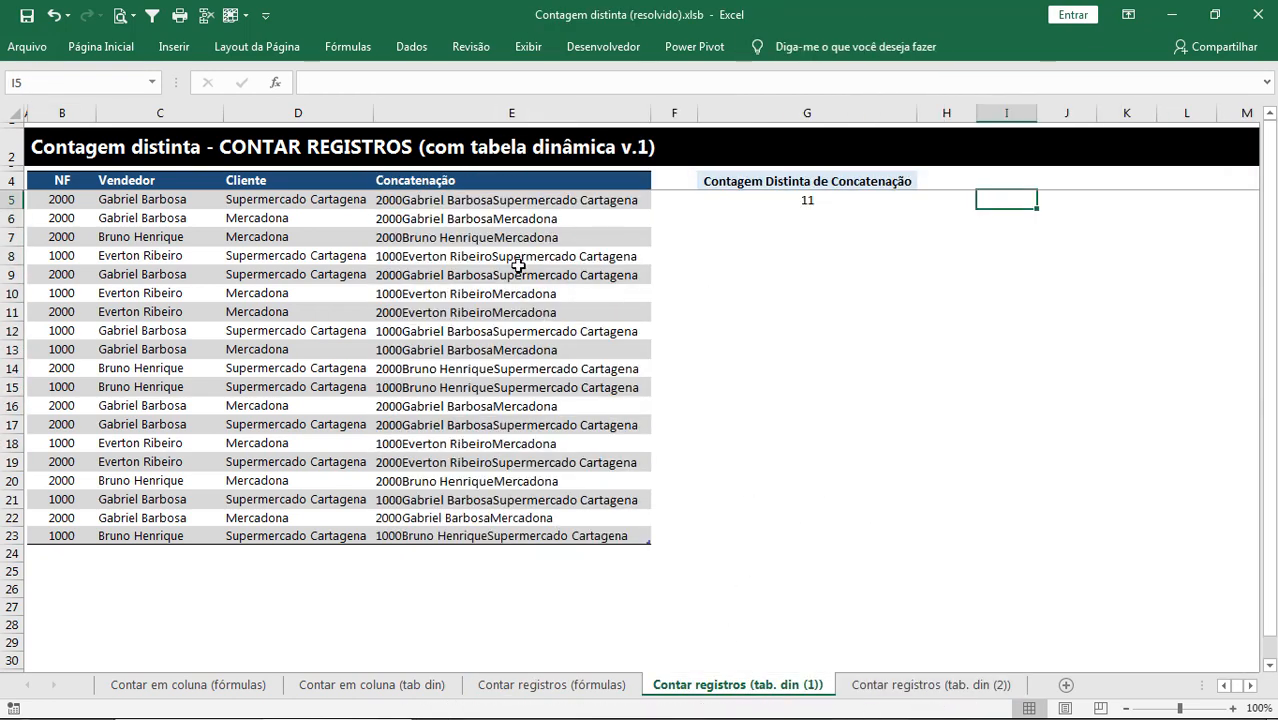
{"action": "left_click", "coordinate": [1258, 14]}
{"action": "left_click", "coordinate": [240, 686]}
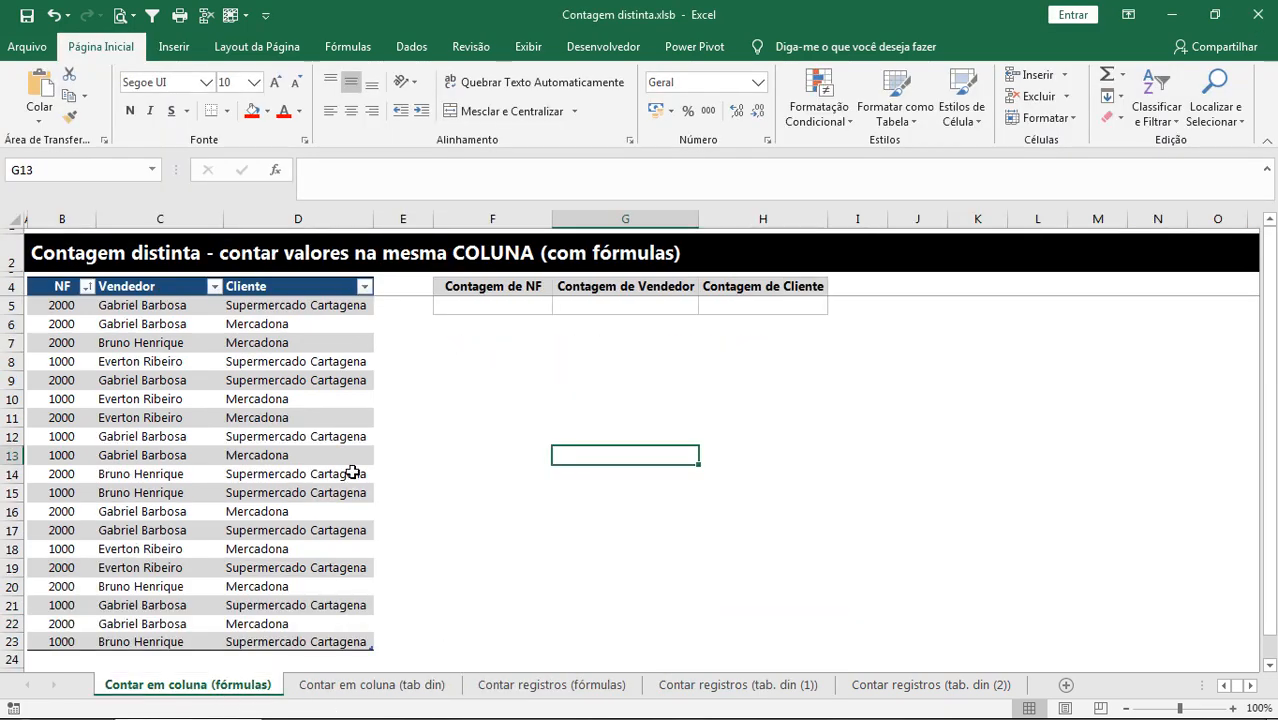
Step: Hide the filter buttons of the sales table and shrink the formula bar to a single line
{"action": "left_click", "coordinate": [295, 398]}
{"action": "key", "text": "ctrl+shift+l"}
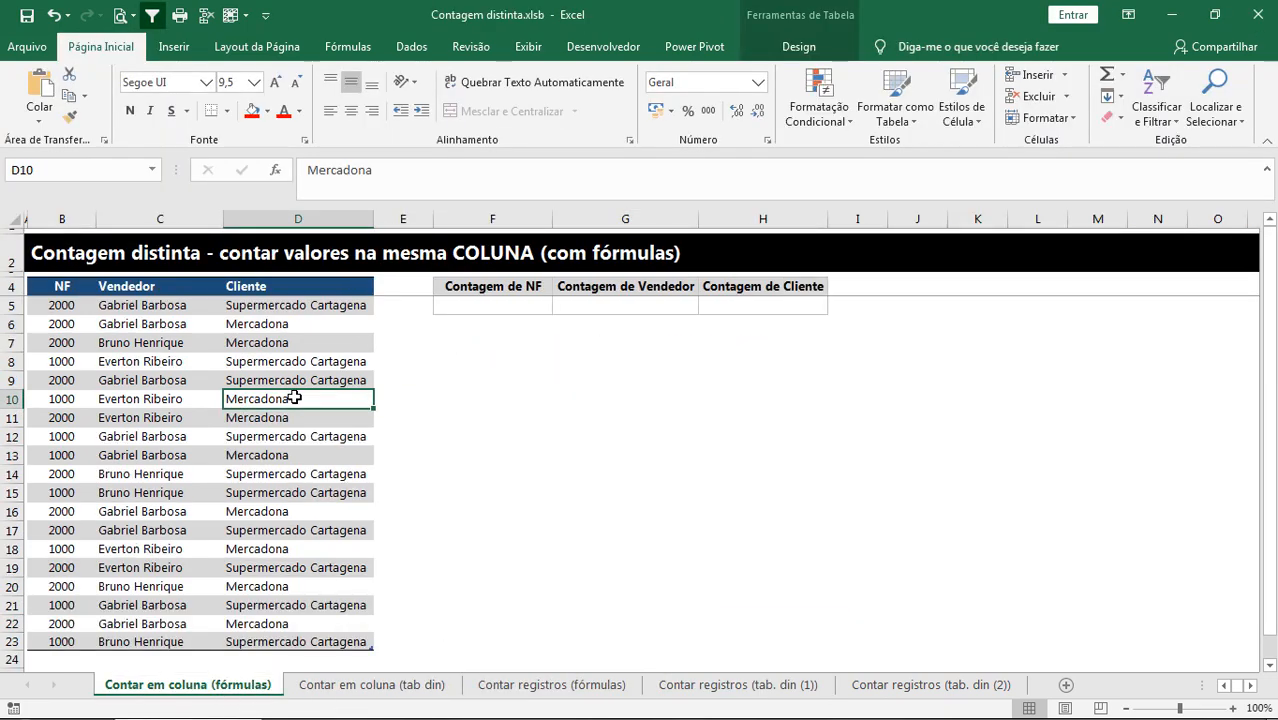
{"action": "left_click_drag", "start_coordinate": [482, 204], "coordinate": [484, 184]}
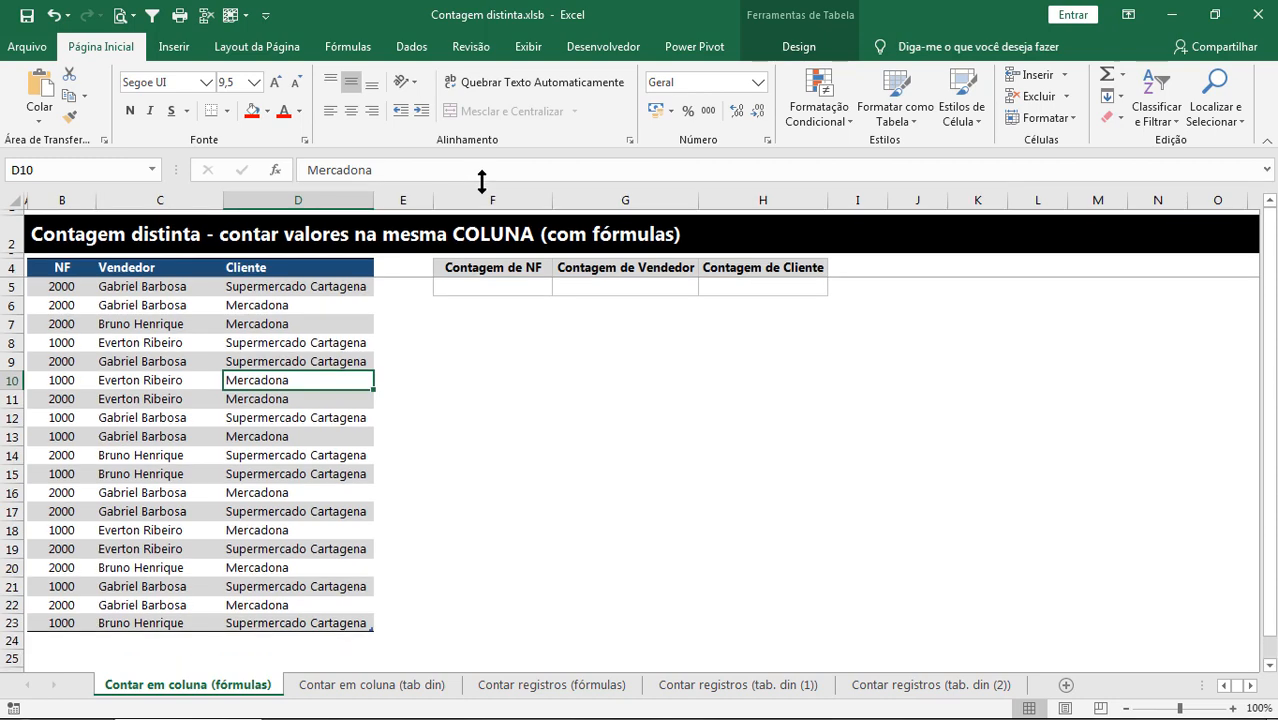
Step: Examine the repeated values in the NF and Vendedor columns of the formulas sheet
{"action": "left_click", "coordinate": [371, 685]}
{"action": "left_click", "coordinate": [240, 686]}
{"action": "left_click_drag", "start_coordinate": [58, 305], "coordinate": [60, 436]}
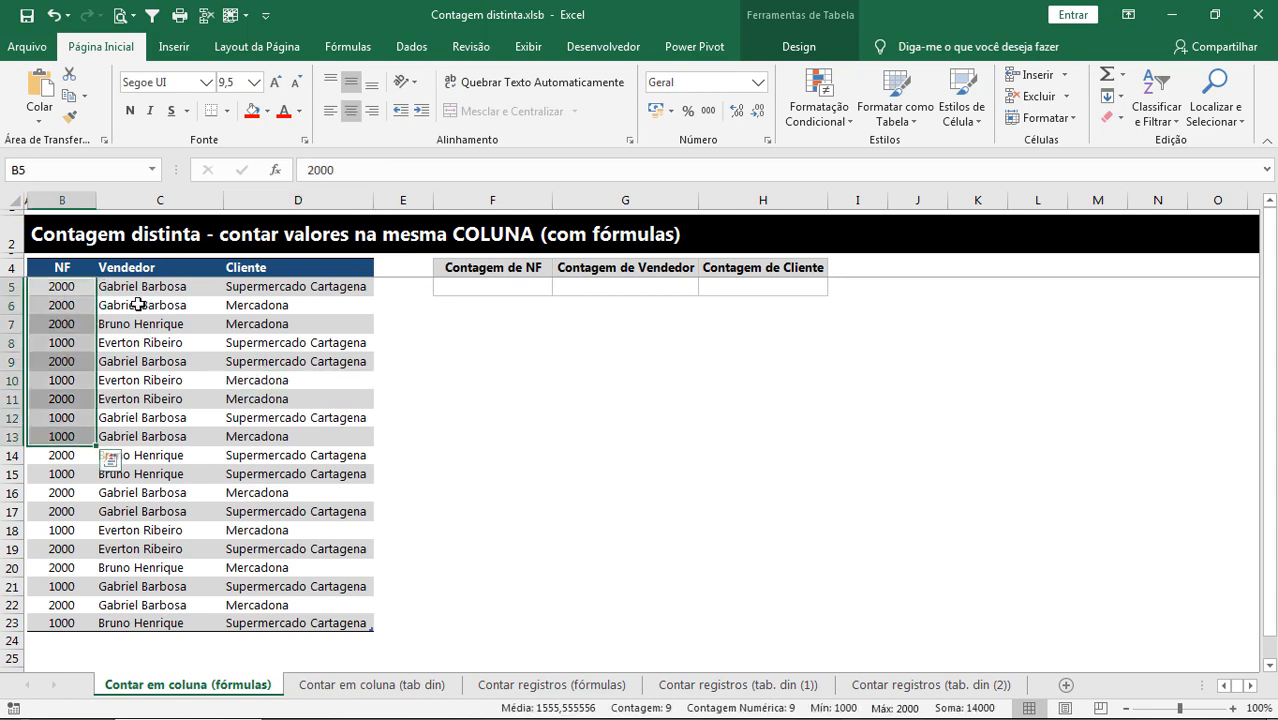
{"action": "left_click_drag", "start_coordinate": [134, 302], "coordinate": [128, 417]}
{"action": "left_click", "coordinate": [175, 402]}
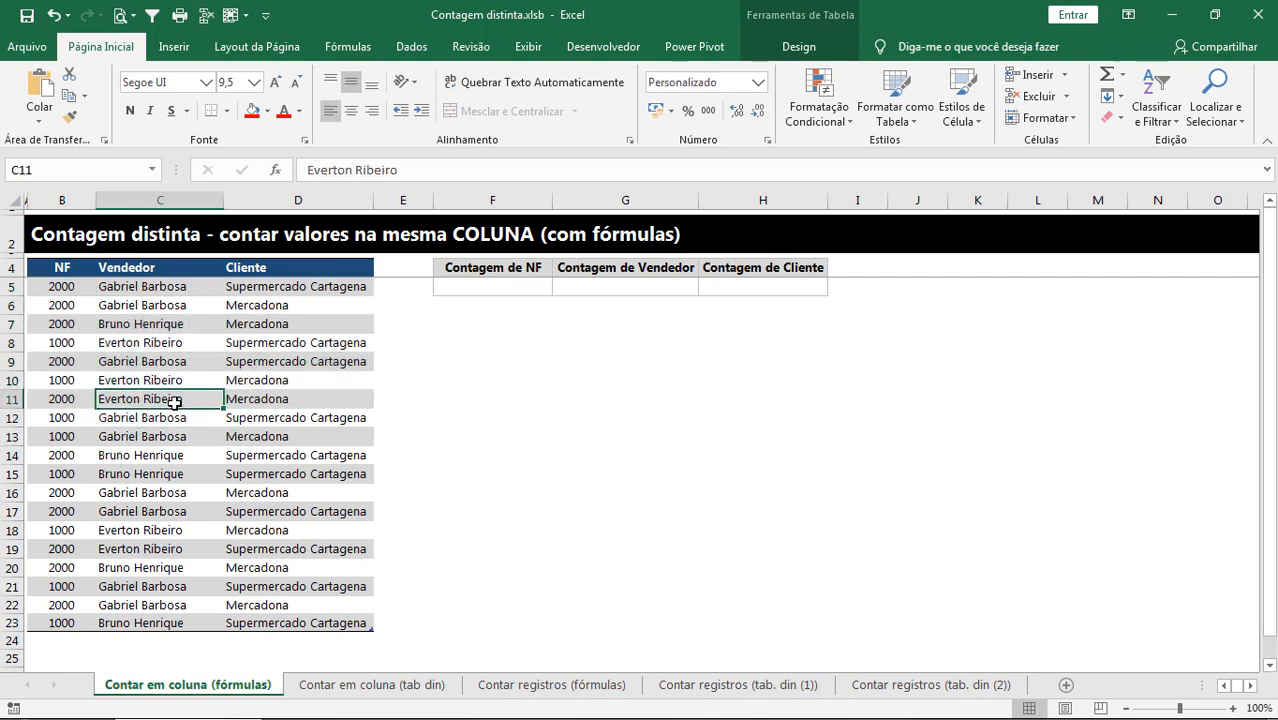
Step: Show the table's filter buttons, check the unique NF values, and enter 2 in F6 below Contagem de NF
{"action": "key", "text": "ctrl+shift+l"}
{"action": "left_click", "coordinate": [87, 267]}
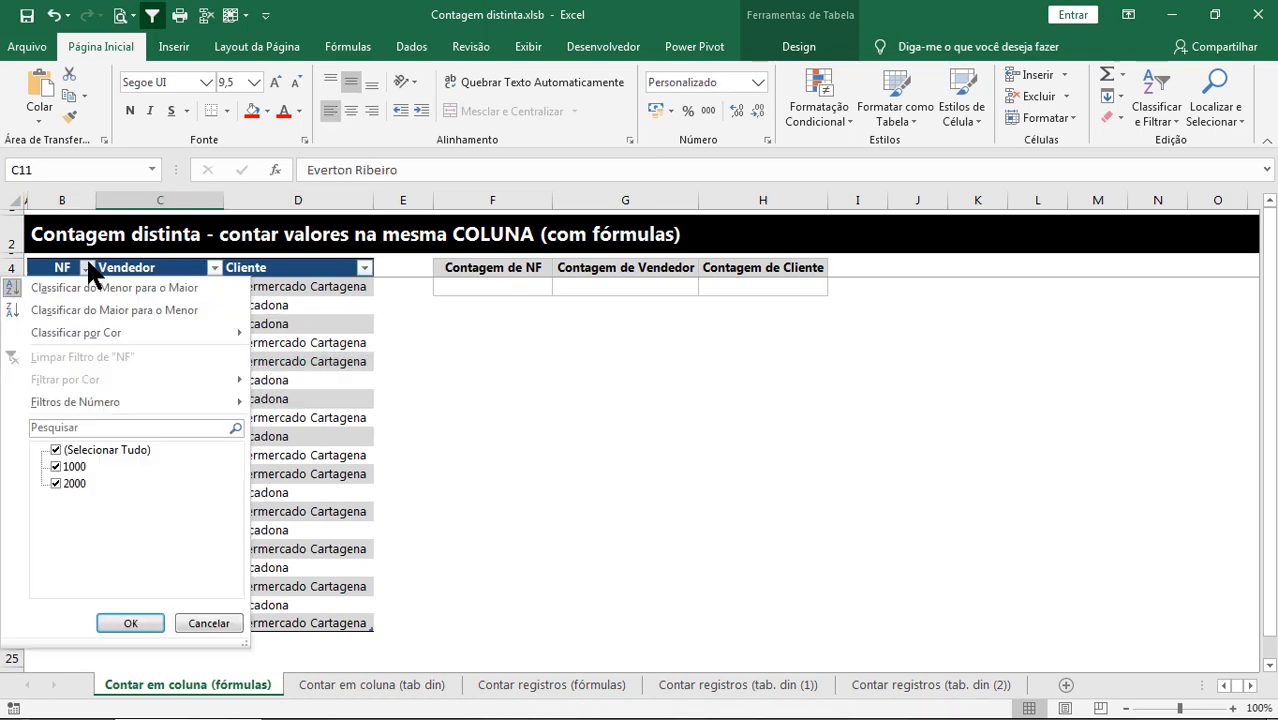
{"action": "left_click", "coordinate": [304, 419]}
{"action": "left_click", "coordinate": [491, 305]}
{"action": "type", "text": "2"}
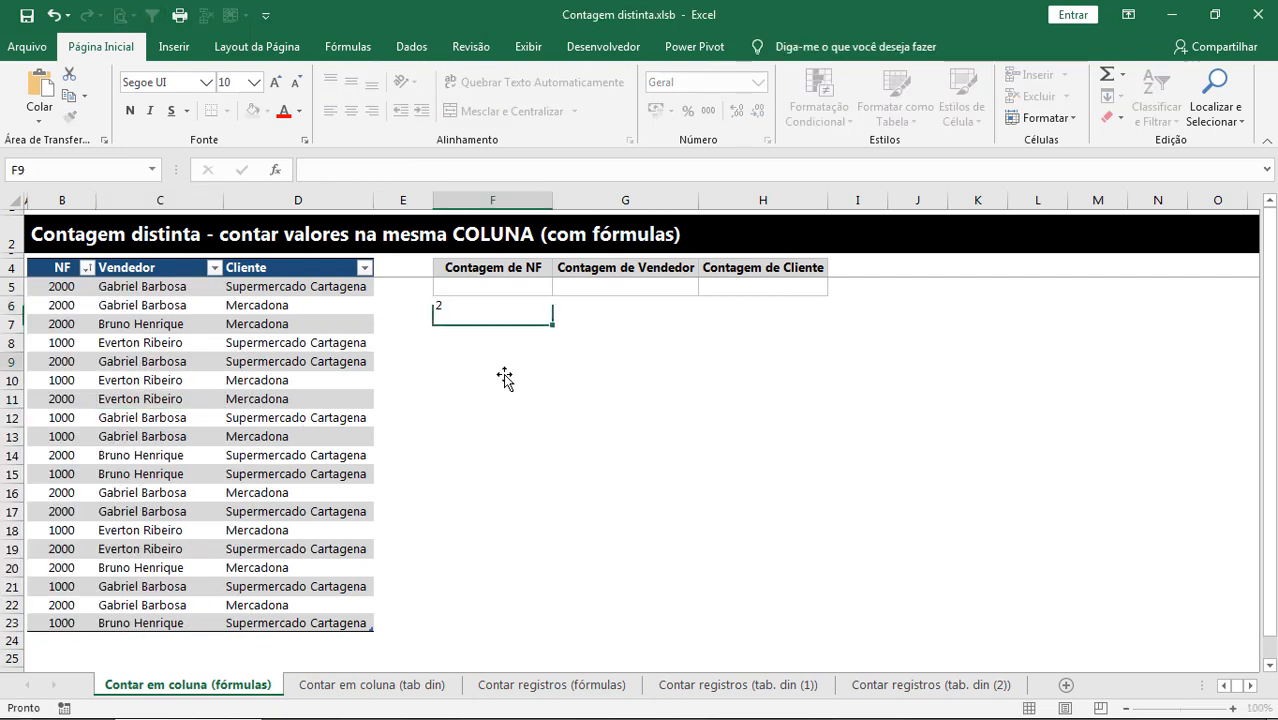
Step: Check the unique values of the Vendedor column and enter 3 in G6 below Contagem de Vendedor
{"action": "left_click", "coordinate": [262, 400]}
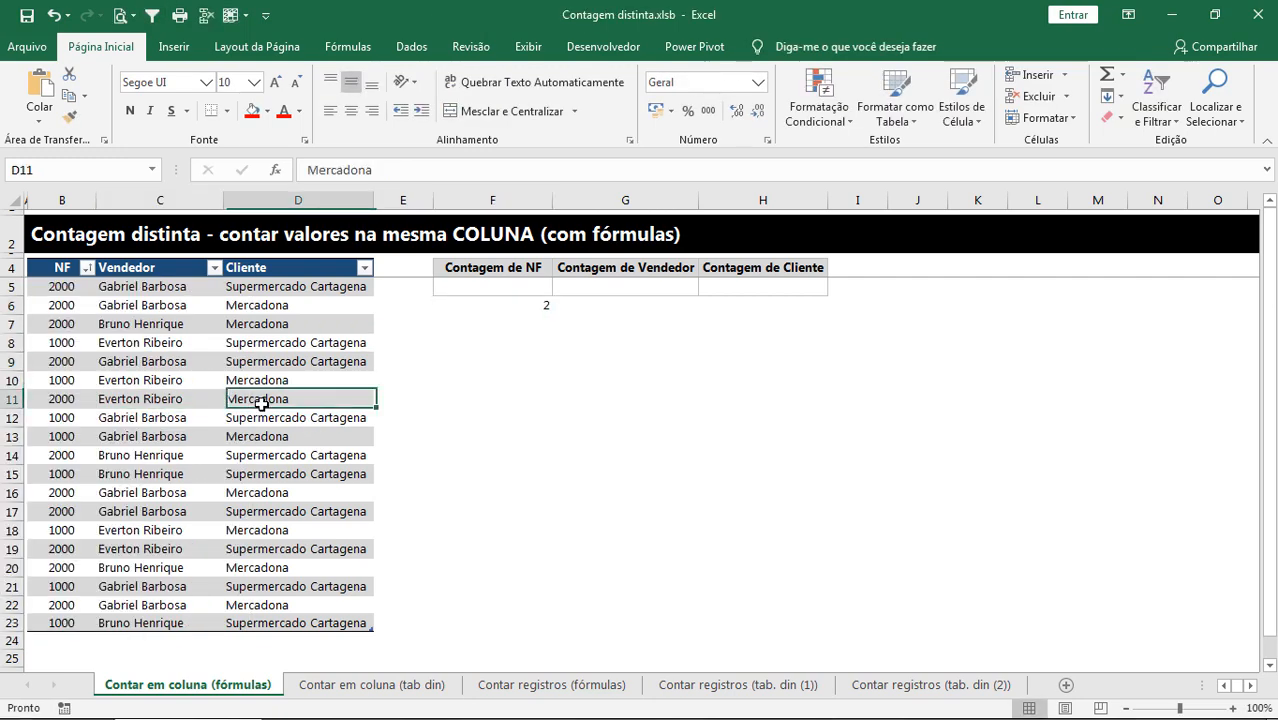
{"action": "left_click", "coordinate": [214, 267]}
{"action": "left_click", "coordinate": [130, 623]}
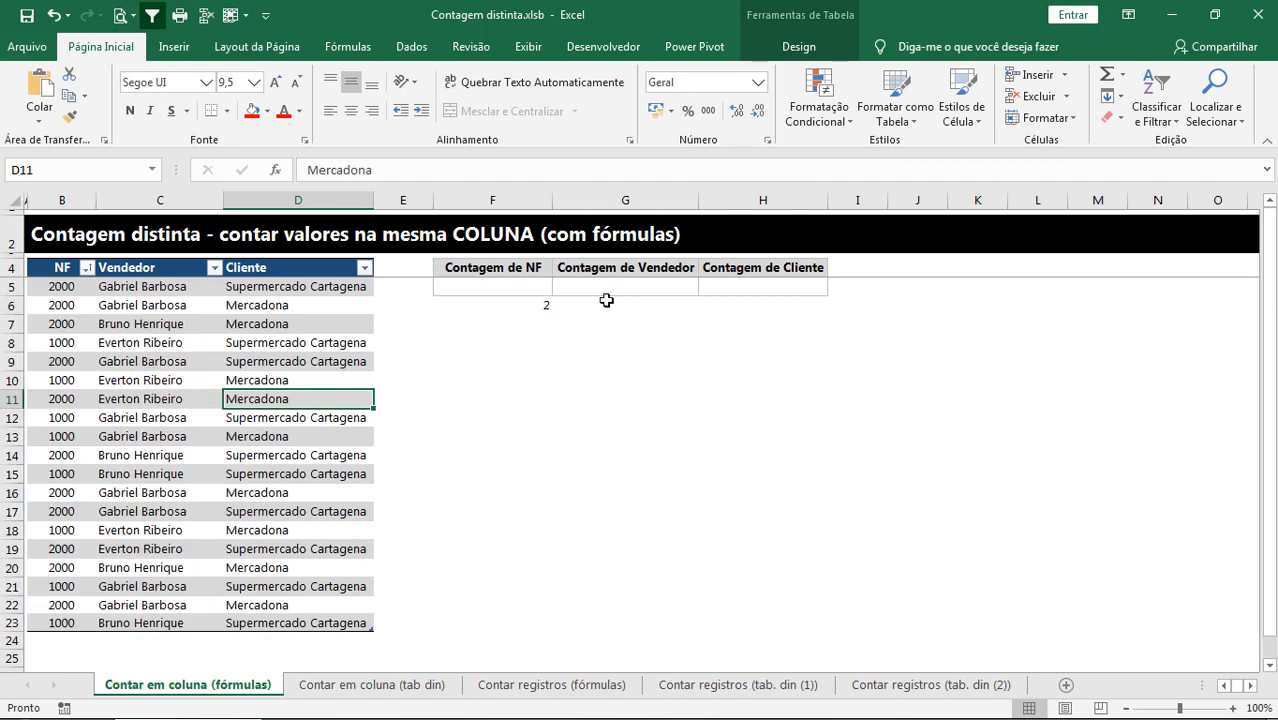
{"action": "left_click", "coordinate": [640, 305]}
{"action": "type", "text": "3"}
{"action": "key", "text": "Tab"}
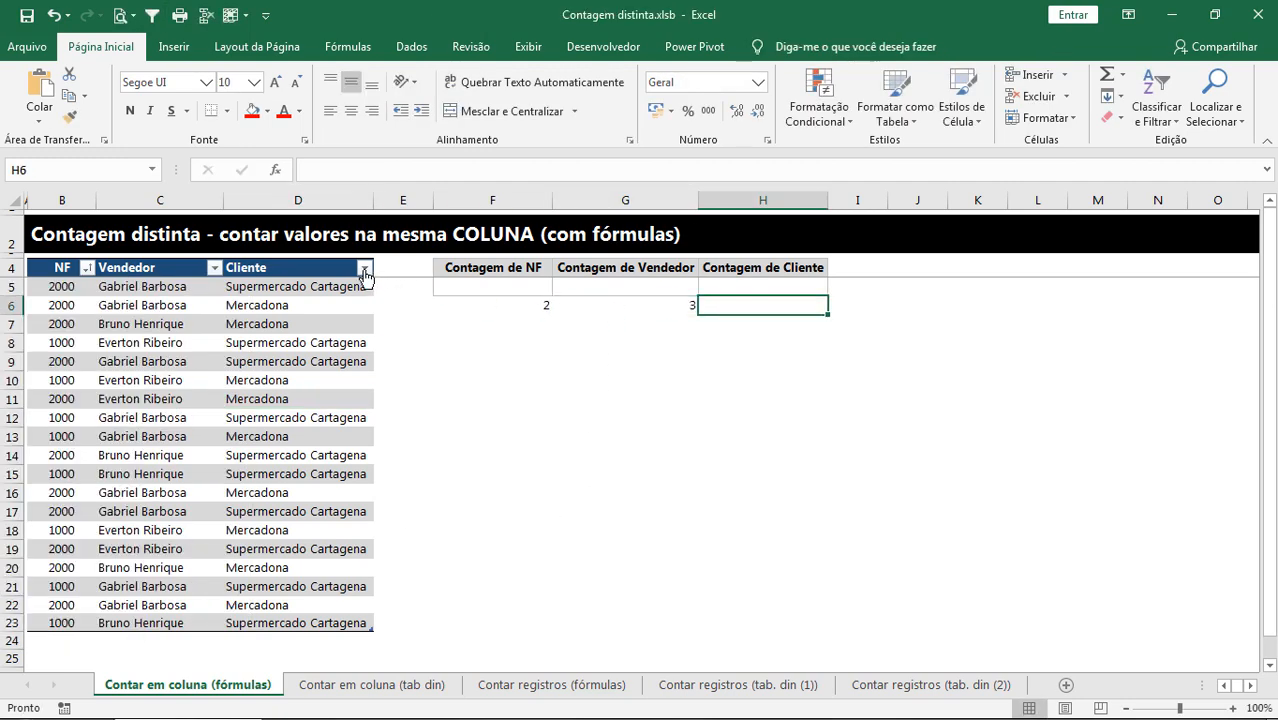
Step: Check the unique values of the Cliente column and enter 2 in H6 below Contagem de Cliente
{"action": "left_click", "coordinate": [364, 268]}
{"action": "left_click", "coordinate": [665, 465]}
{"action": "type", "text": "2"}
{"action": "key", "text": "Return"}
{"action": "key", "text": "Up"}
Step: Try the formula =1/F11 in F12 with the text A in F11, evaluating the cell reference in place, and discard both entries
{"action": "left_click", "coordinate": [502, 285]}
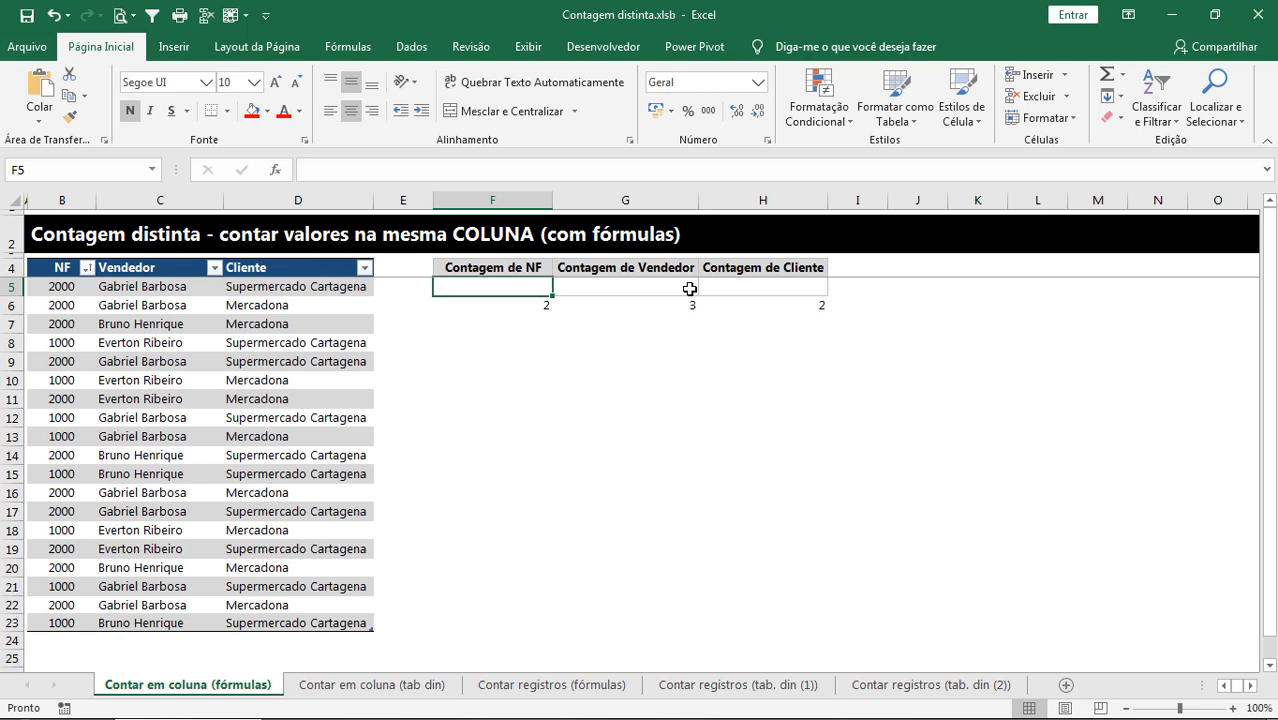
{"action": "left_click", "coordinate": [578, 392]}
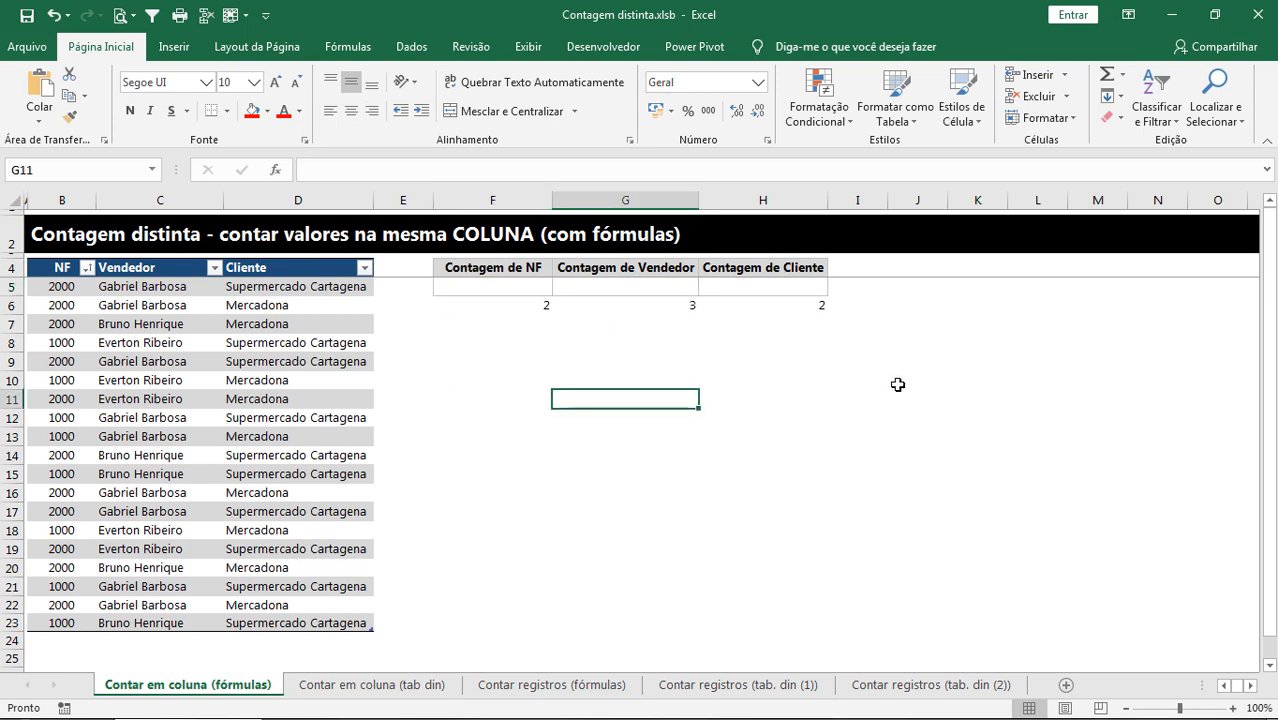
{"action": "key", "text": "Left"}
{"action": "type", "text": "A"}
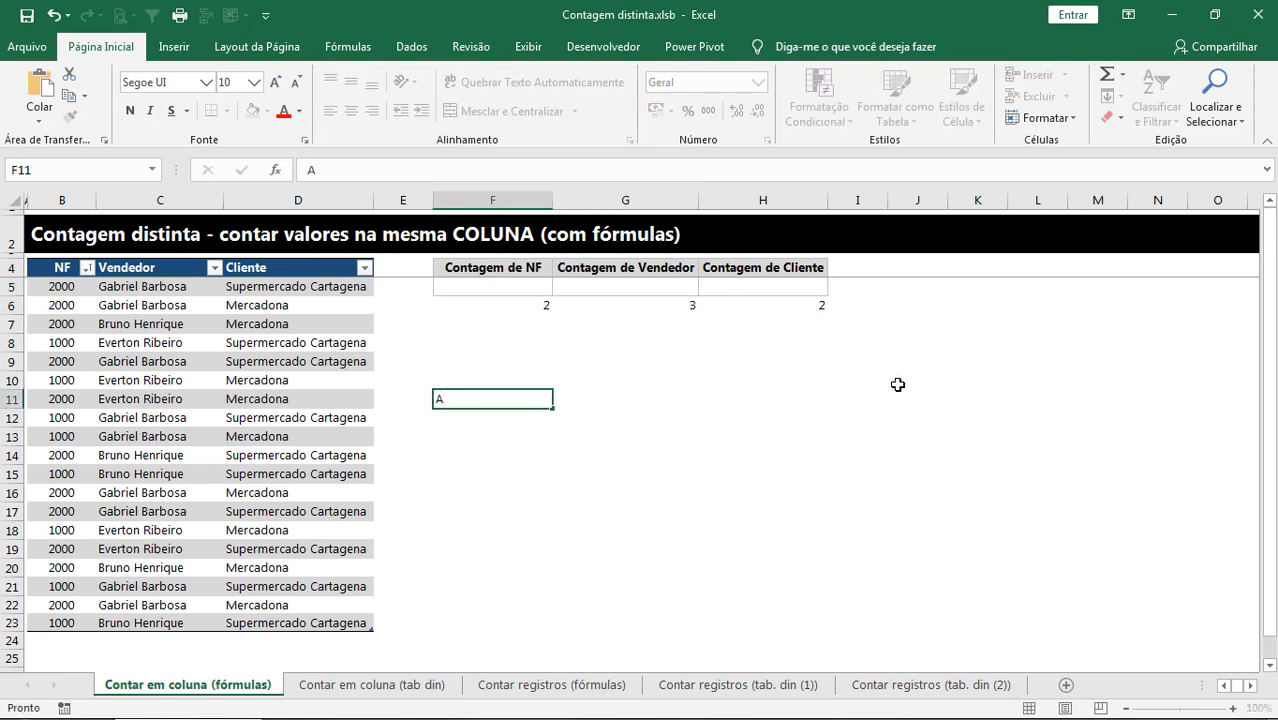
{"action": "key", "text": "Return"}
{"action": "type", "text": "=1"}
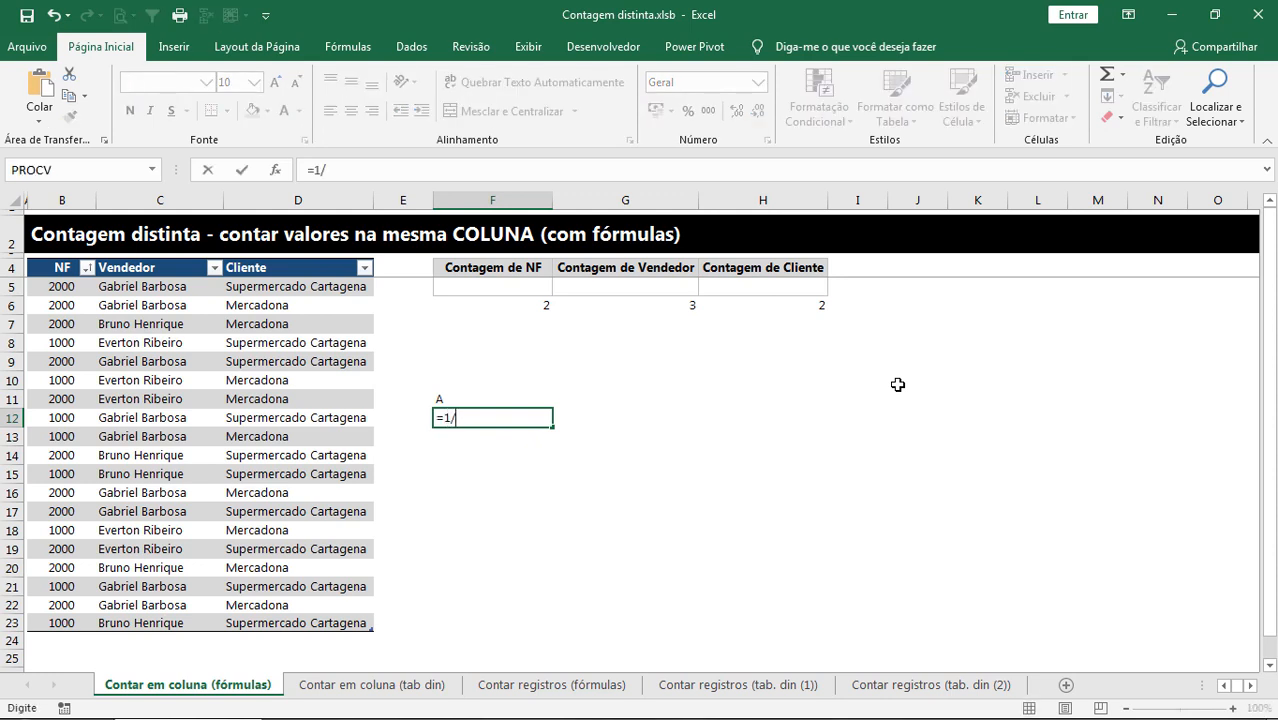
{"action": "type", "text": "/"}
{"action": "key", "text": "Up"}
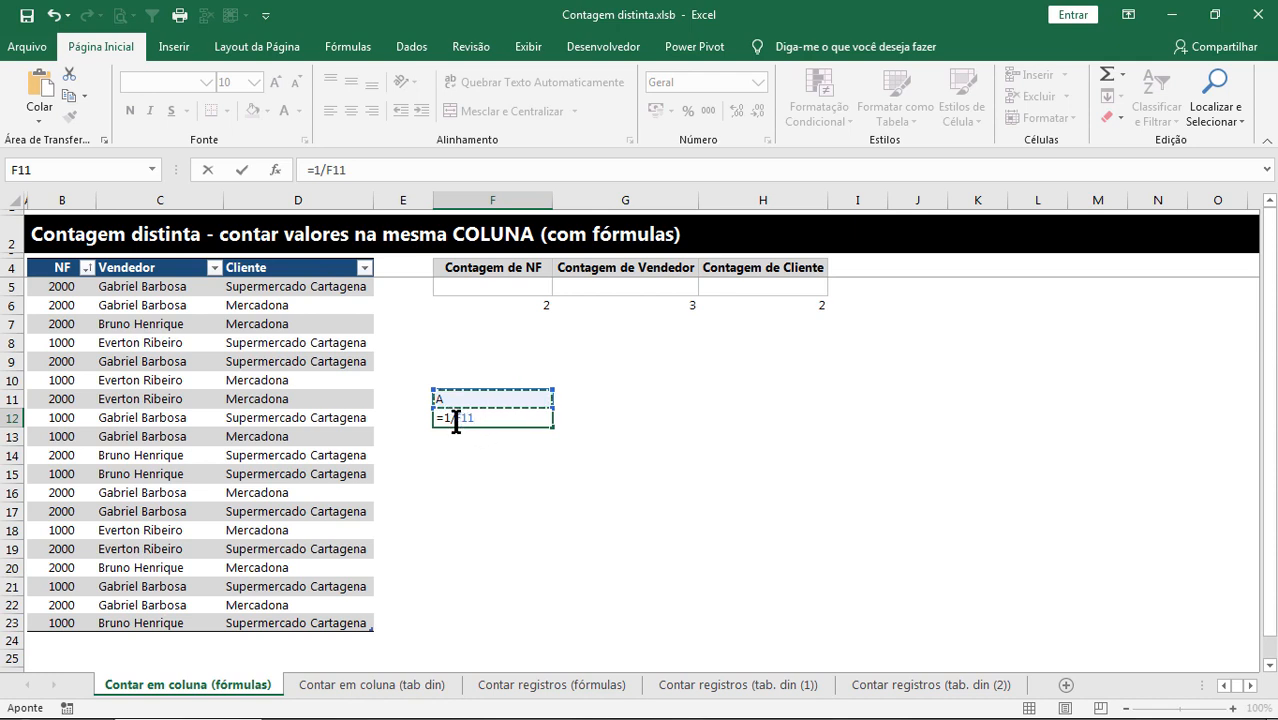
{"action": "left_click_drag", "start_coordinate": [456, 420], "coordinate": [485, 420]}
{"action": "key", "text": "F9"}
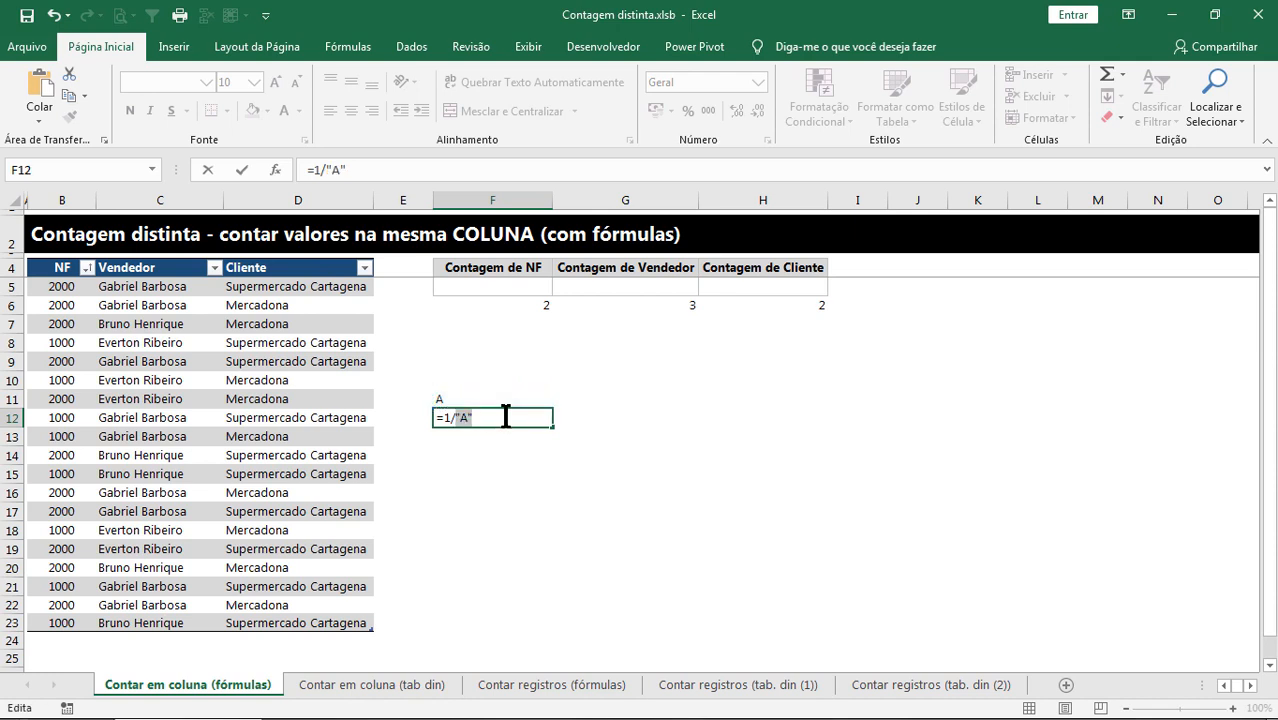
{"action": "key", "text": "Escape"}
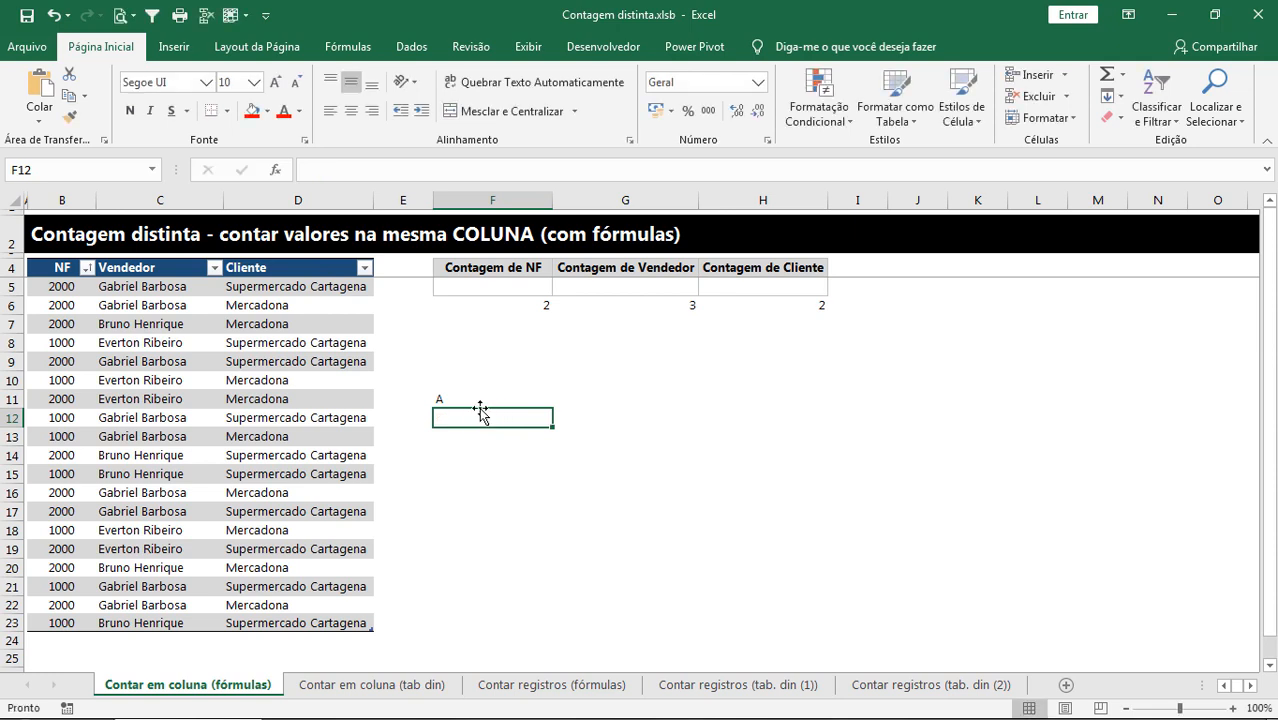
{"action": "left_click", "coordinate": [466, 395]}
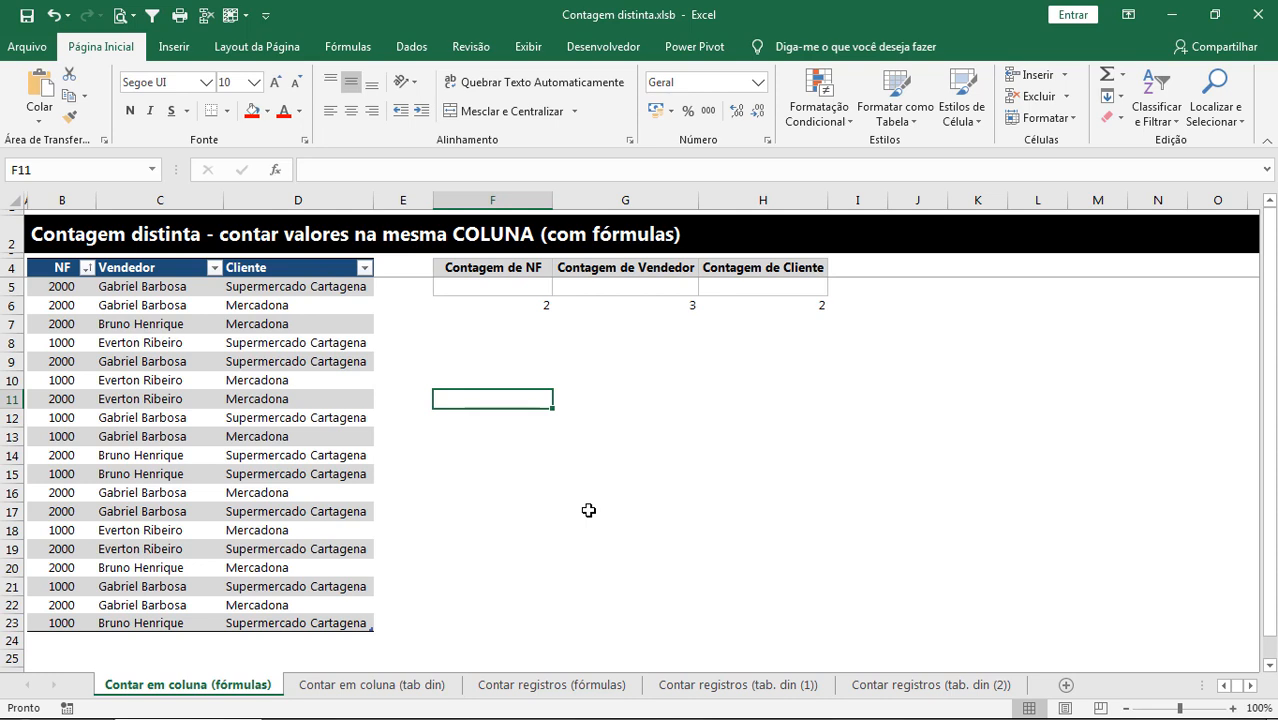
Step: Centre the contents of cells F5:H6 horizontally
{"action": "left_click_drag", "start_coordinate": [540, 305], "coordinate": [765, 288]}
{"action": "left_click", "coordinate": [352, 110]}
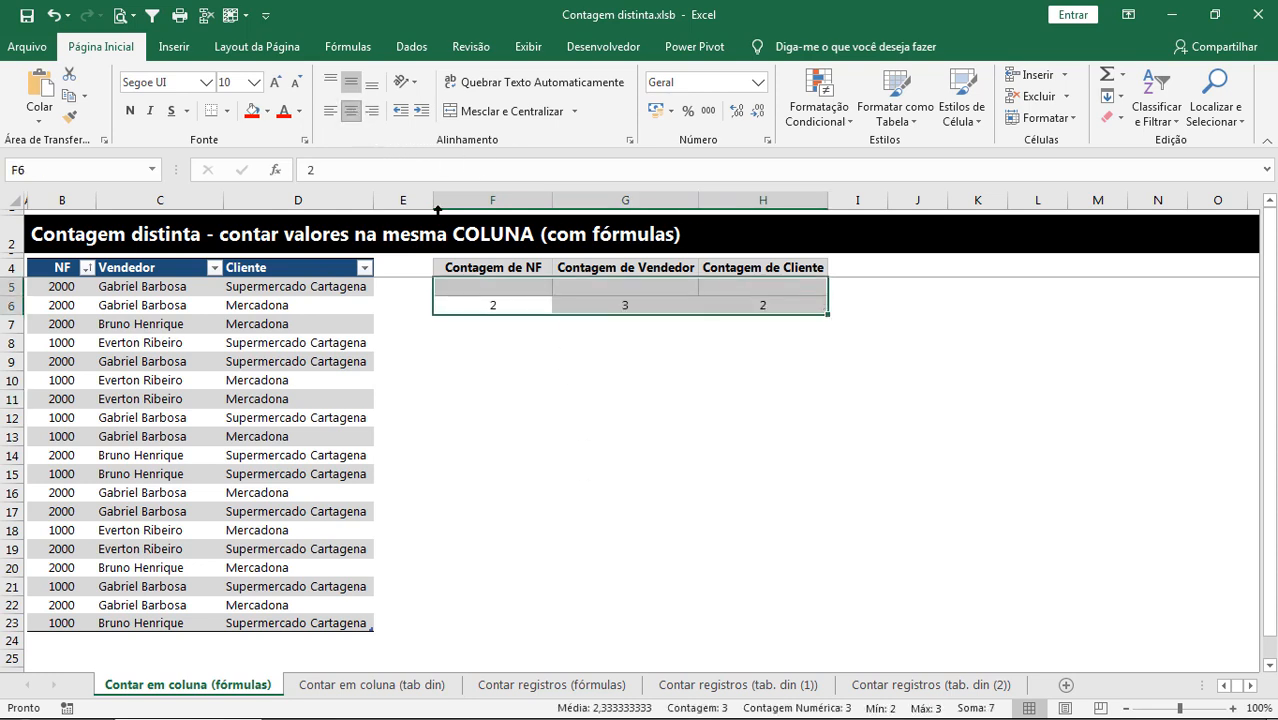
{"action": "left_click", "coordinate": [554, 513]}
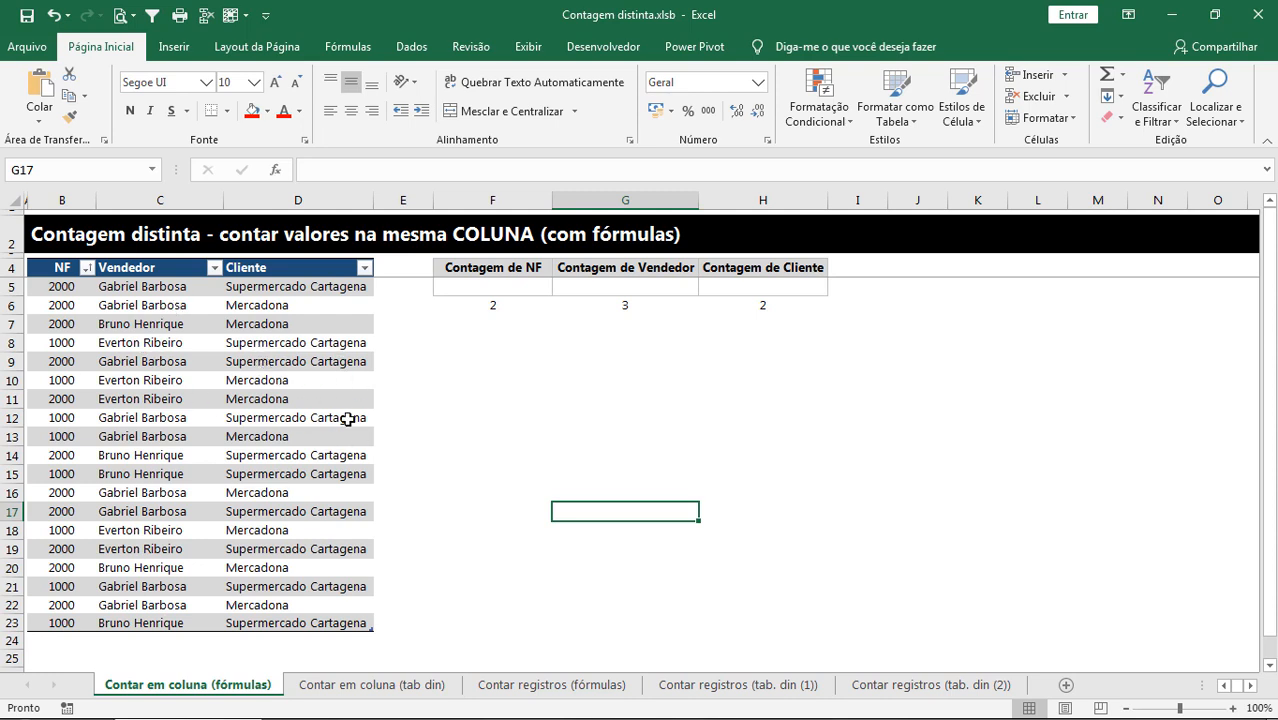
{"action": "left_click", "coordinate": [516, 290]}
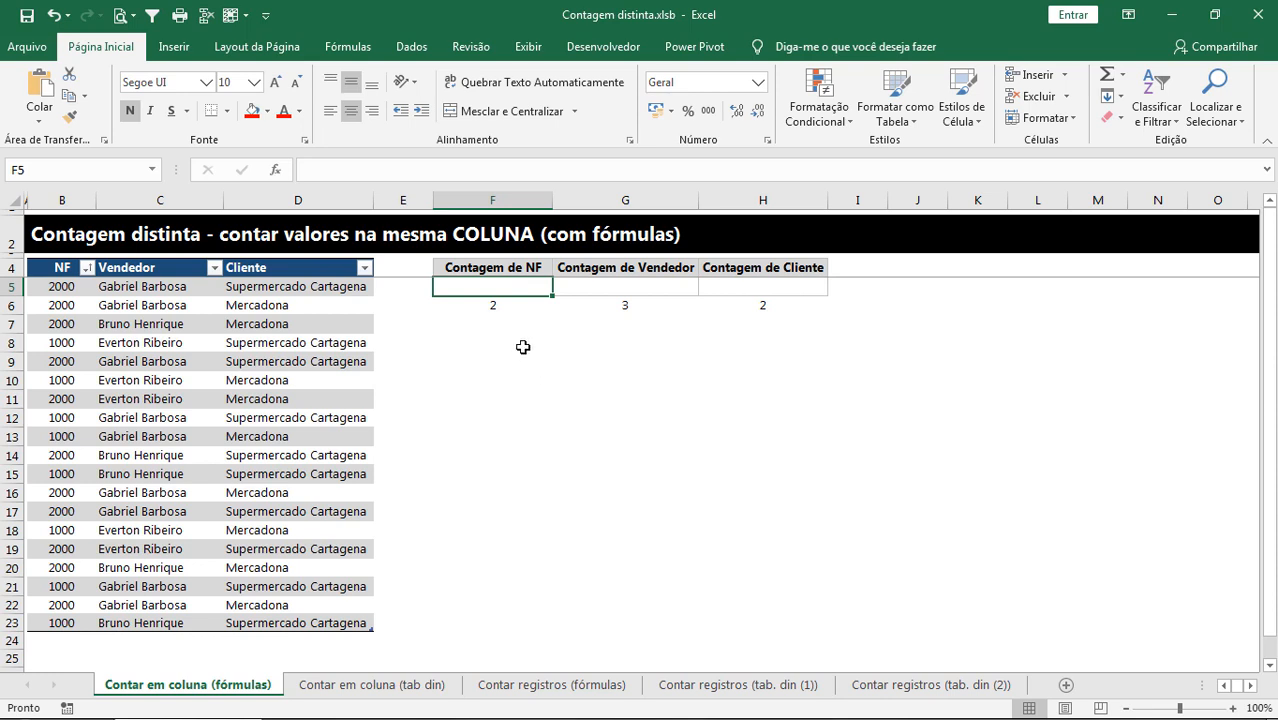
{"action": "left_click", "coordinate": [395, 286]}
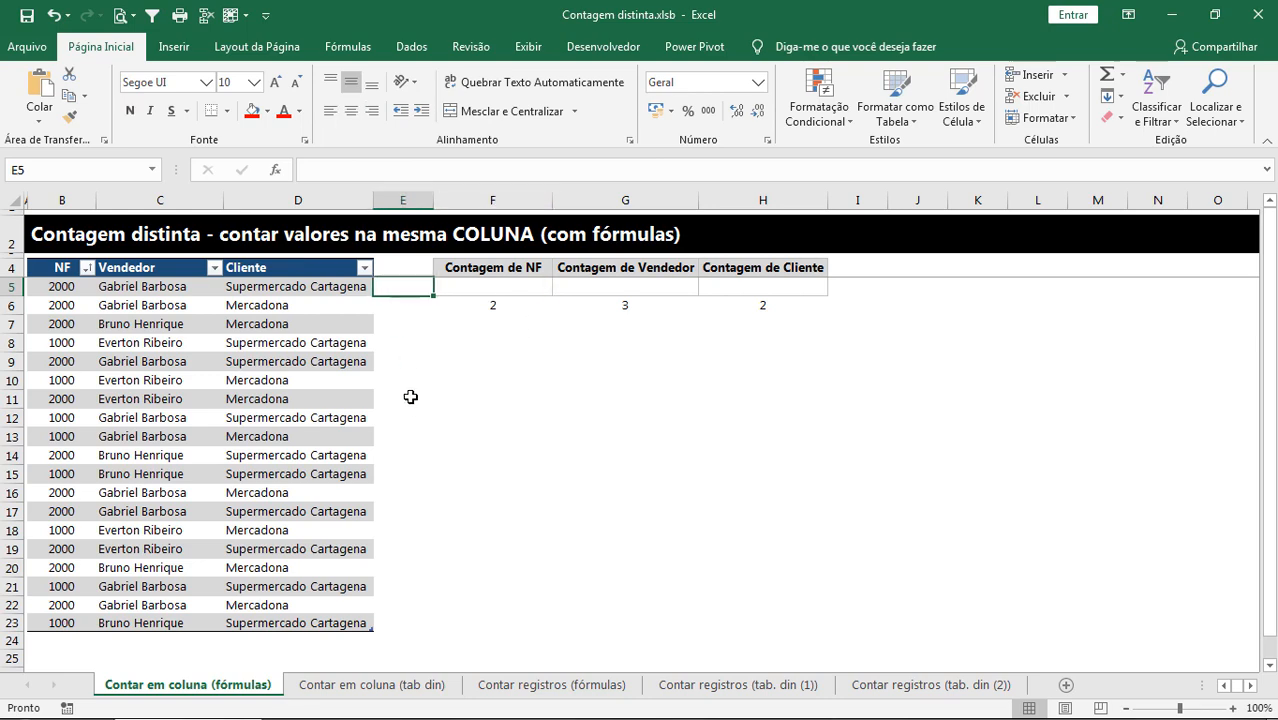
{"action": "type", "text": "=CONT.SE("}
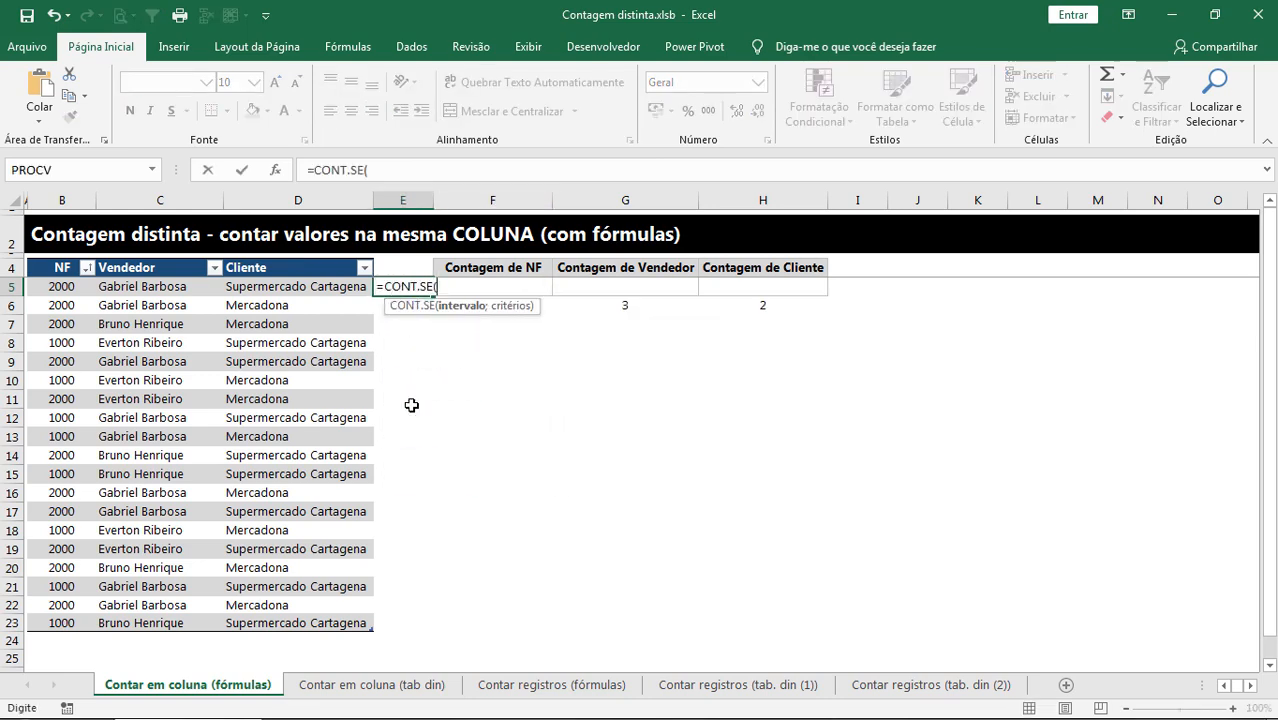
{"action": "left_click", "coordinate": [72, 386]}
{"action": "key", "text": "ctrl+space"}
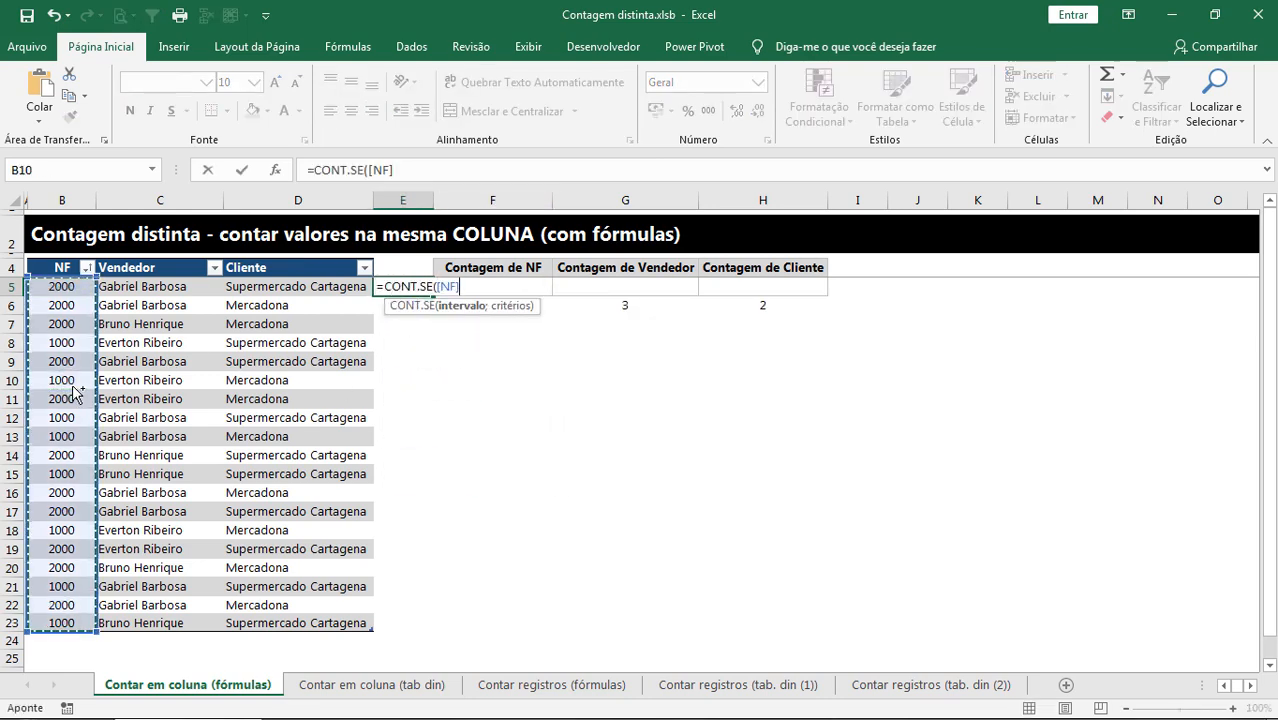
{"action": "type", "text": ";"}
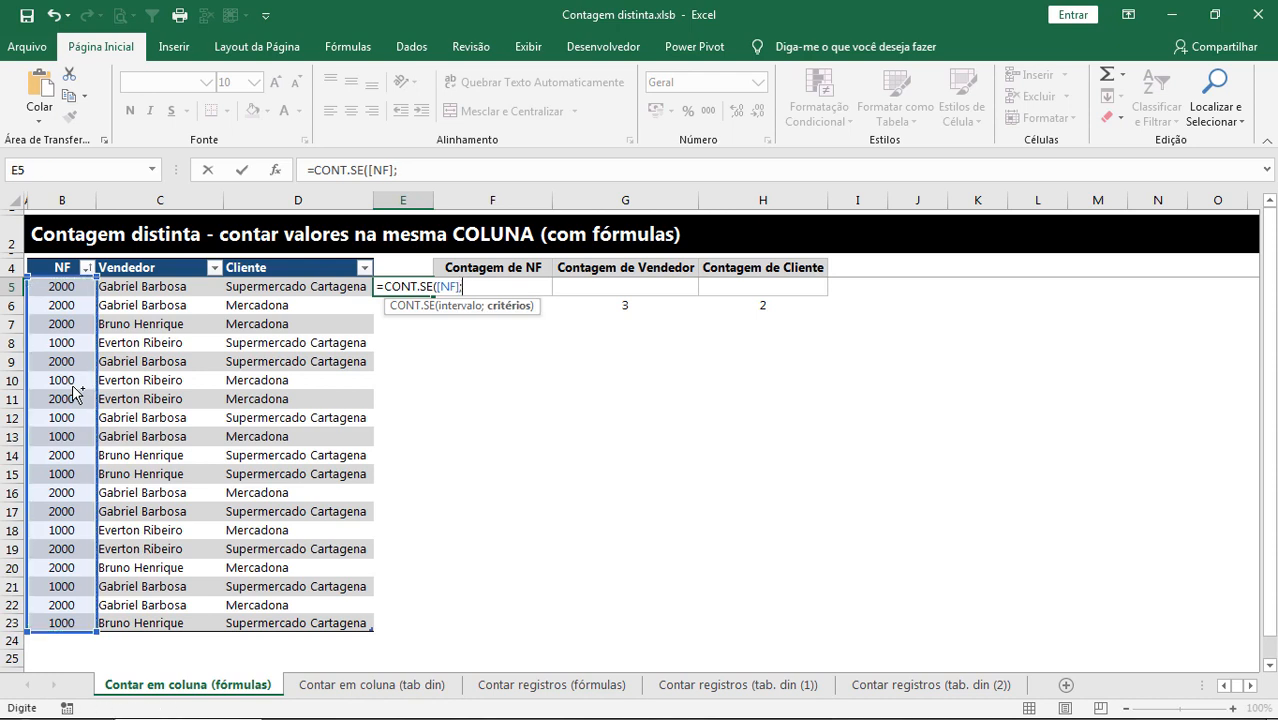
{"action": "left_click", "coordinate": [78, 287]}
{"action": "key", "text": "Return"}
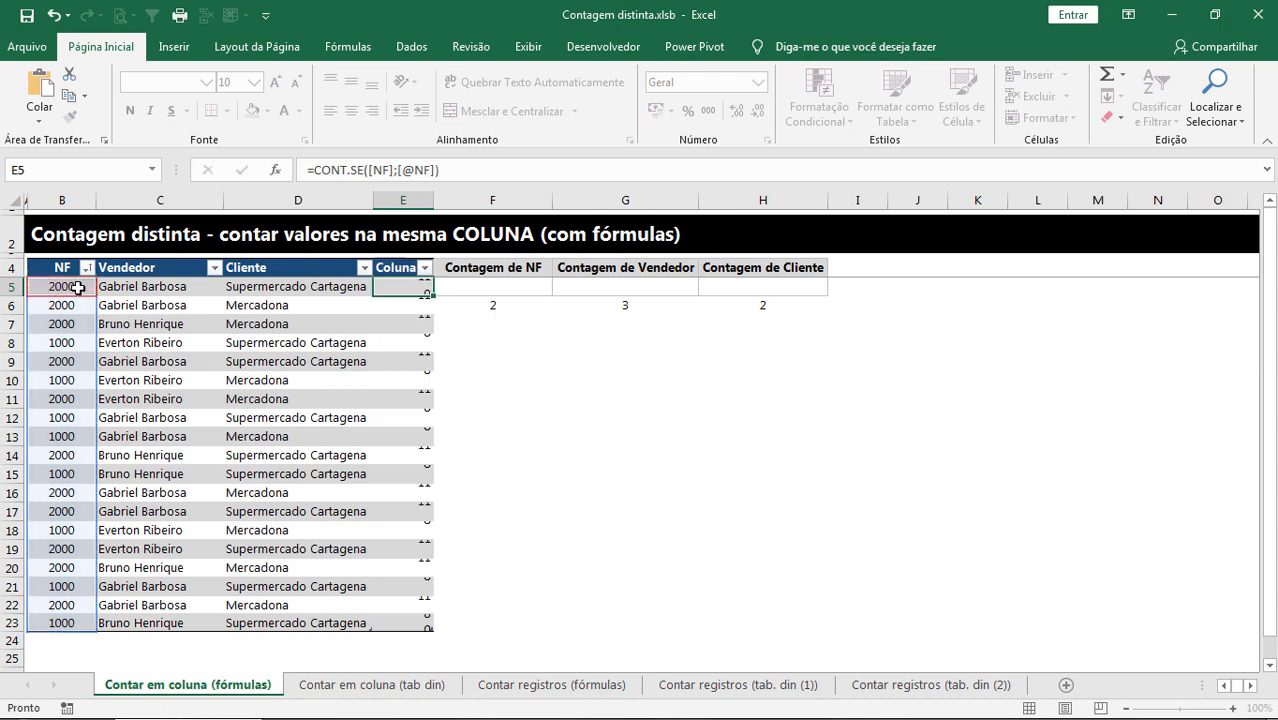
Step: Filter the NF column to 2000 only and select its visible NF cells to check their count
{"action": "left_click_drag", "start_coordinate": [62, 287], "coordinate": [440, 292]}
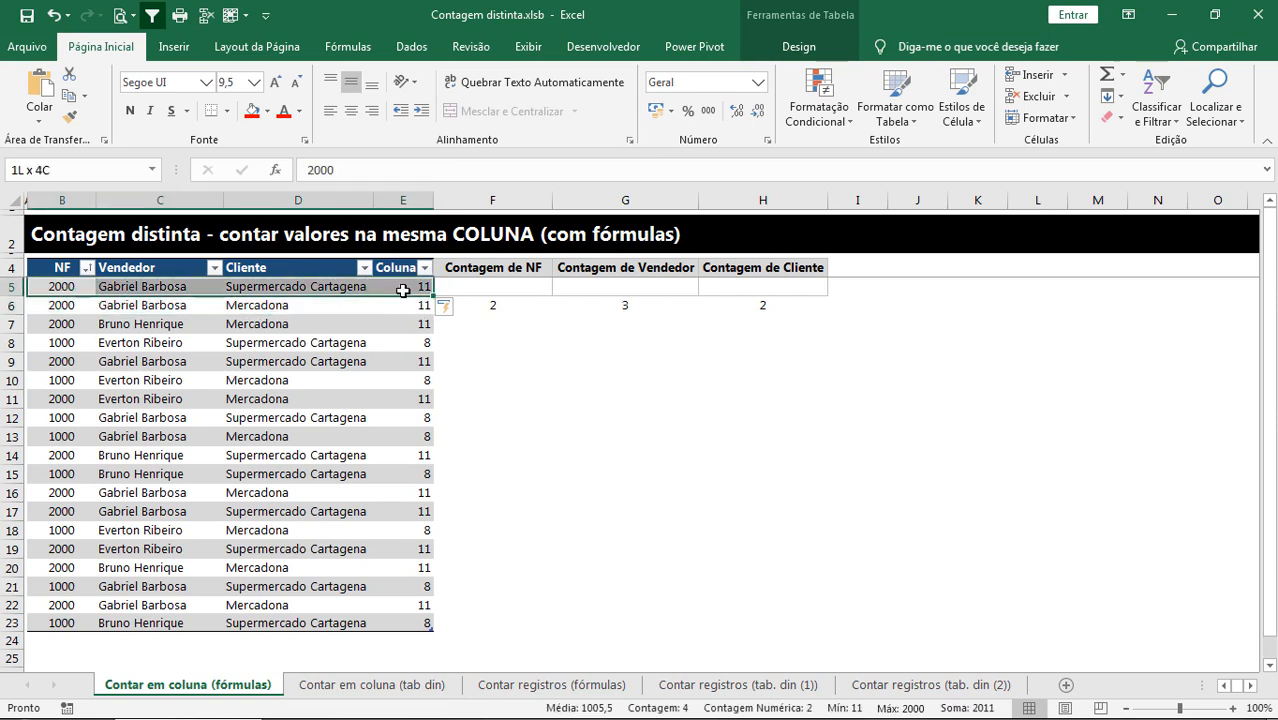
{"action": "left_click", "coordinate": [87, 267]}
{"action": "left_click", "coordinate": [70, 468]}
{"action": "left_click", "coordinate": [130, 623]}
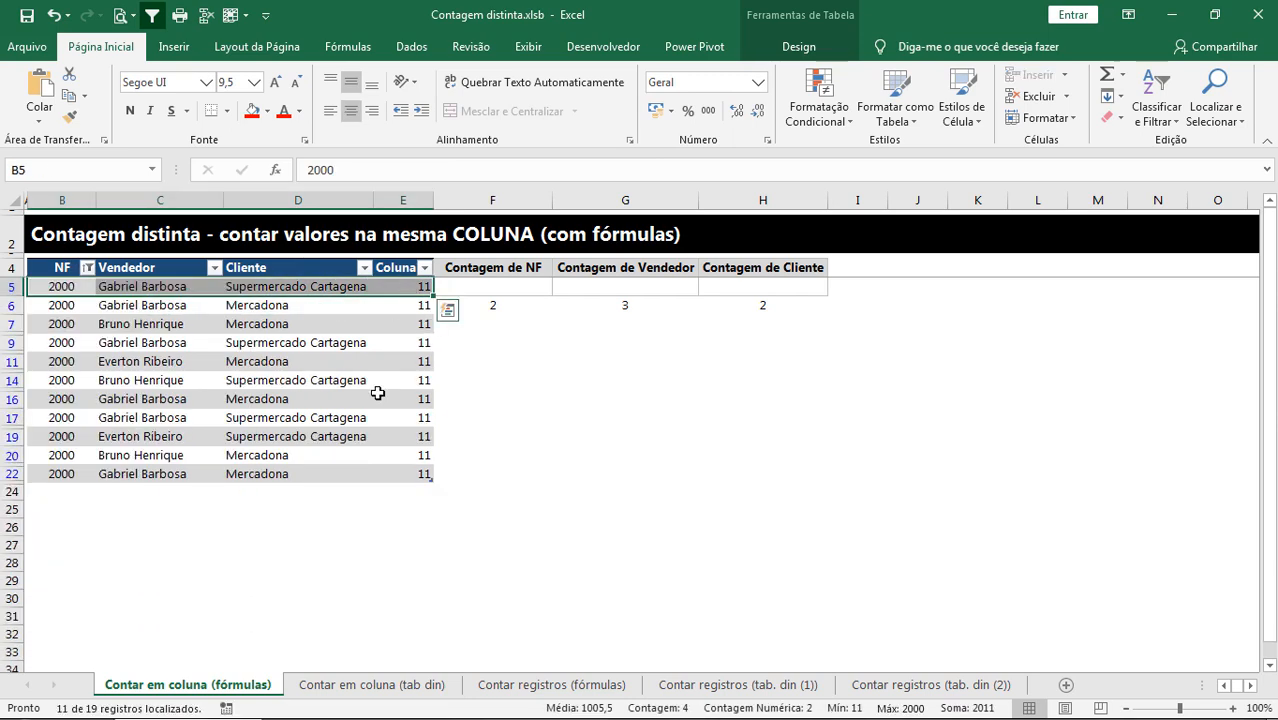
{"action": "left_click_drag", "start_coordinate": [80, 287], "coordinate": [73, 462]}
Step: Try filtering the NF column to 1000 only, and undo that filter change
{"action": "left_click", "coordinate": [87, 267]}
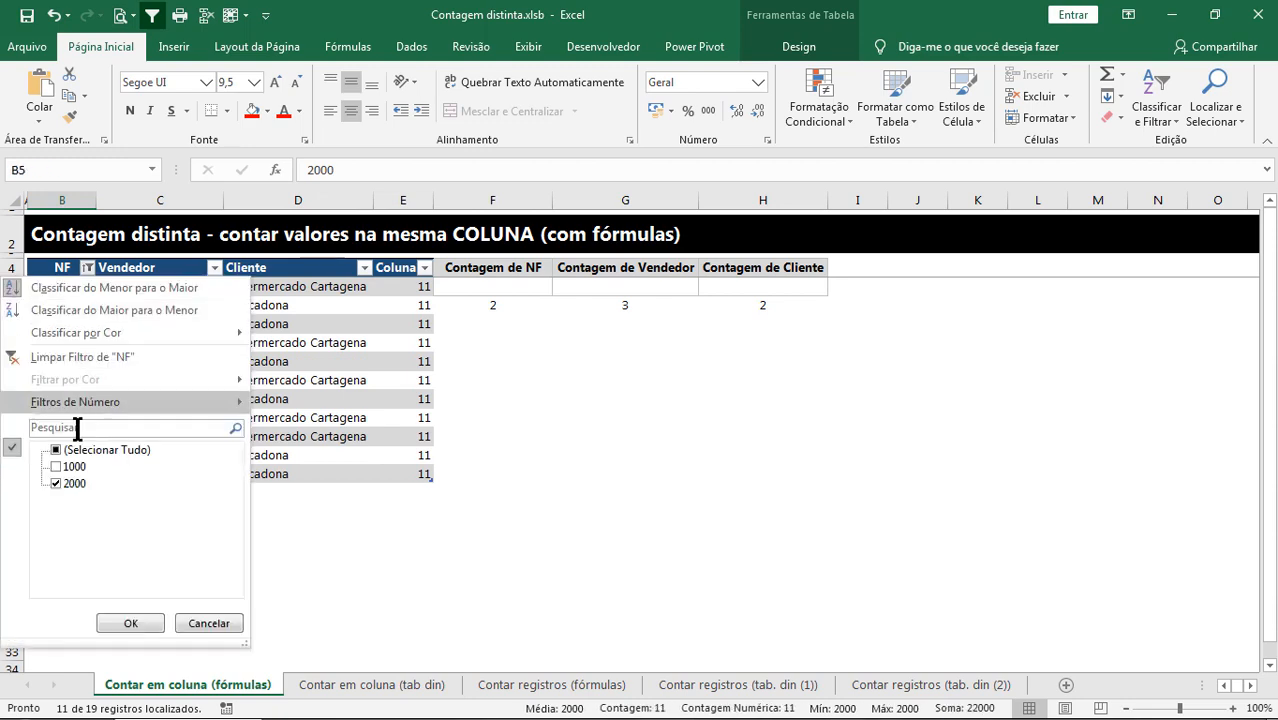
{"action": "left_click", "coordinate": [64, 467]}
{"action": "left_click", "coordinate": [70, 483]}
{"action": "left_click", "coordinate": [130, 623]}
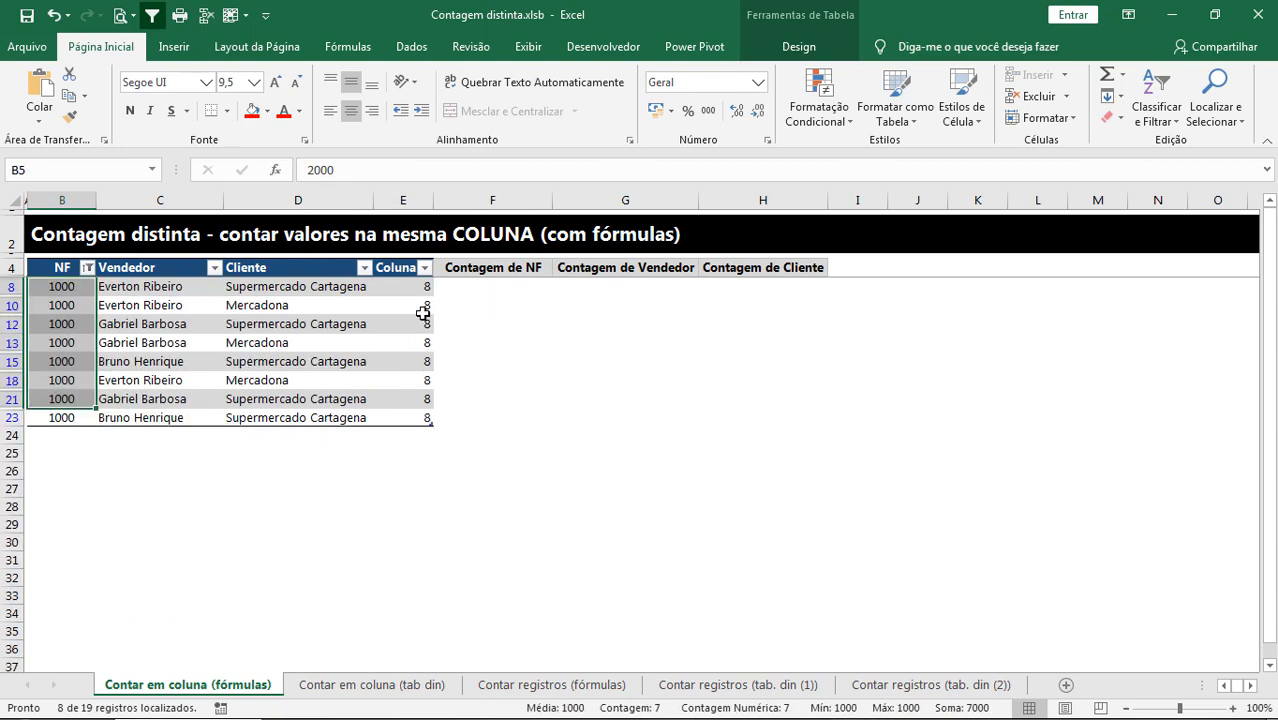
{"action": "key", "text": "ctrl+z"}
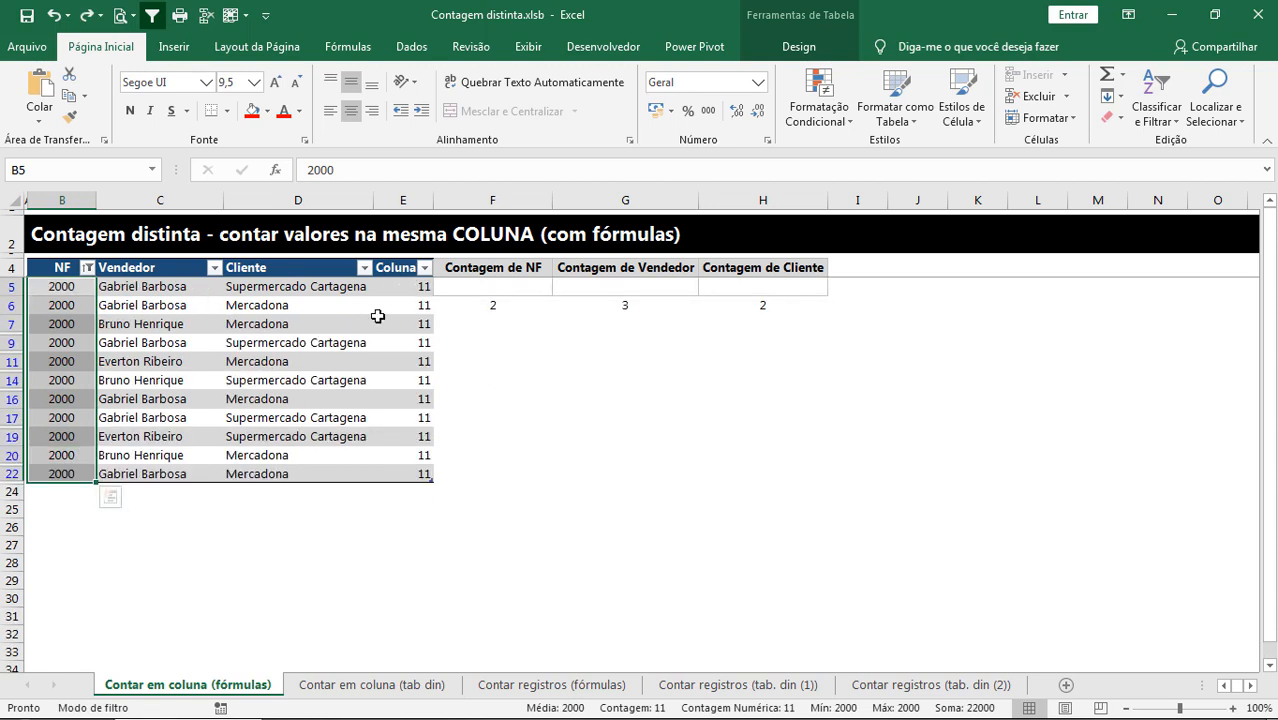
Step: Examine the CONT.SE formula and its repeated results in column E for the NF 2000 rows
{"action": "left_click", "coordinate": [404, 290]}
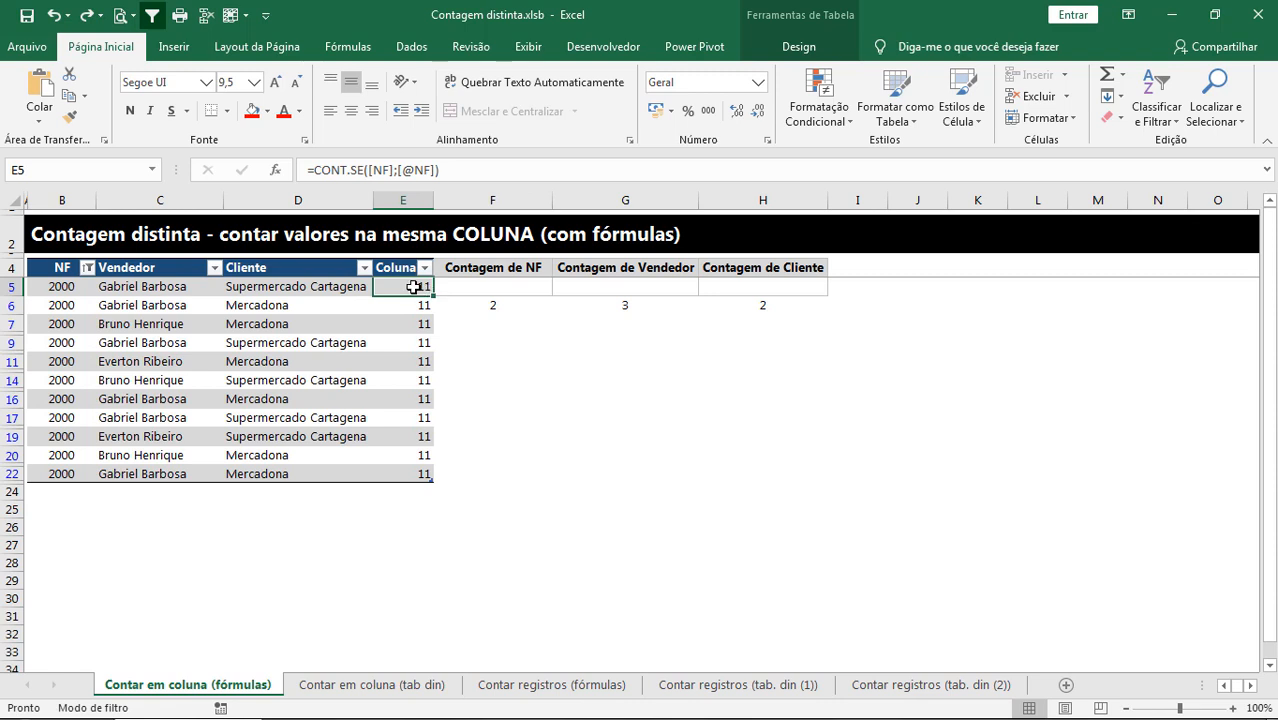
{"action": "left_click_drag", "start_coordinate": [47, 287], "coordinate": [412, 288]}
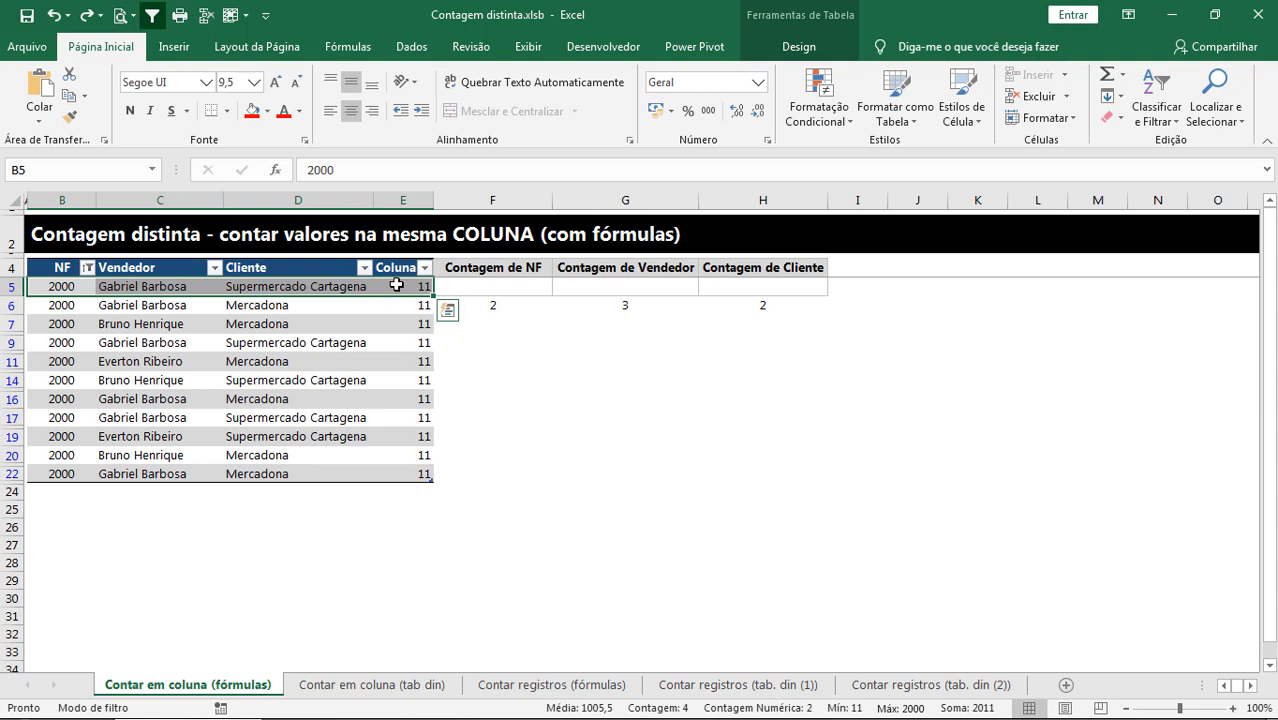
{"action": "left_click_drag", "start_coordinate": [397, 286], "coordinate": [407, 468]}
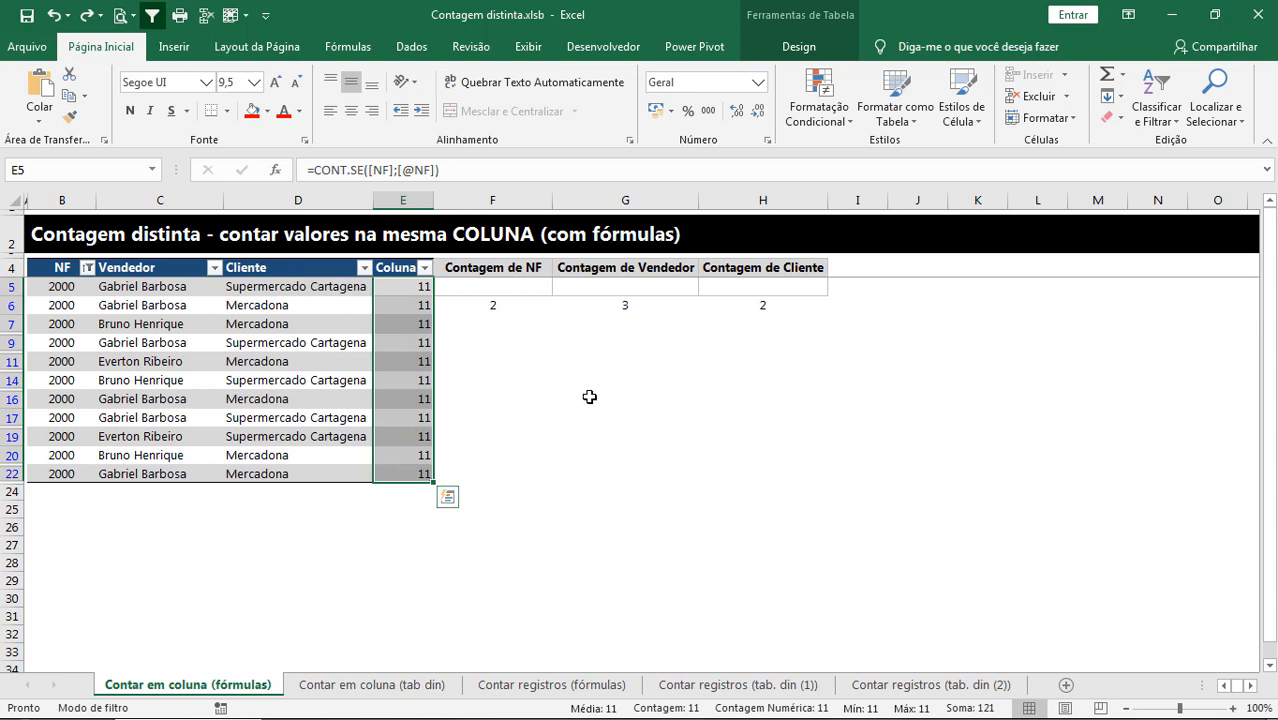
Step: Switch the NF column filter to show only the 1000 rows
{"action": "left_click", "coordinate": [87, 267]}
{"action": "left_click", "coordinate": [70, 466]}
{"action": "left_click", "coordinate": [75, 483]}
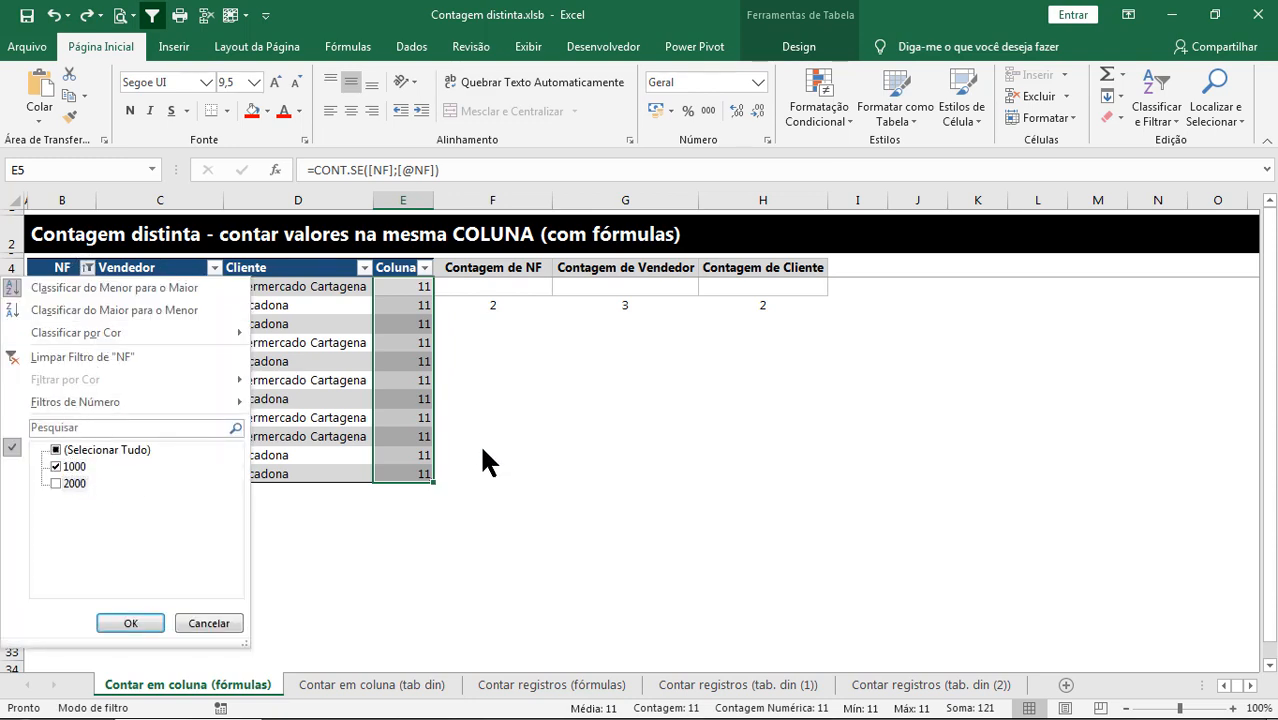
{"action": "left_click", "coordinate": [131, 623]}
{"action": "left_click", "coordinate": [406, 471]}
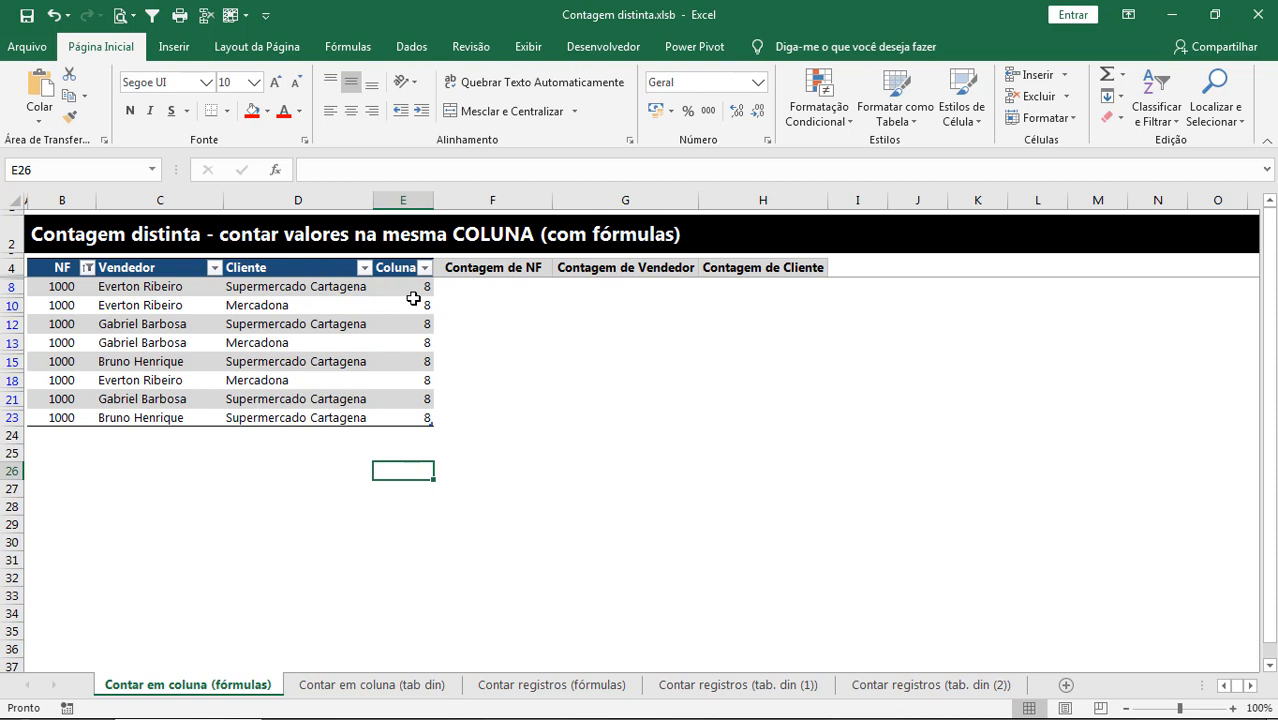
Step: Enter 0,125 in G21 and copy it into column F beside every visible NF 1000 row to check their sum
{"action": "left_click", "coordinate": [585, 406]}
{"action": "type", "text": "0,125"}
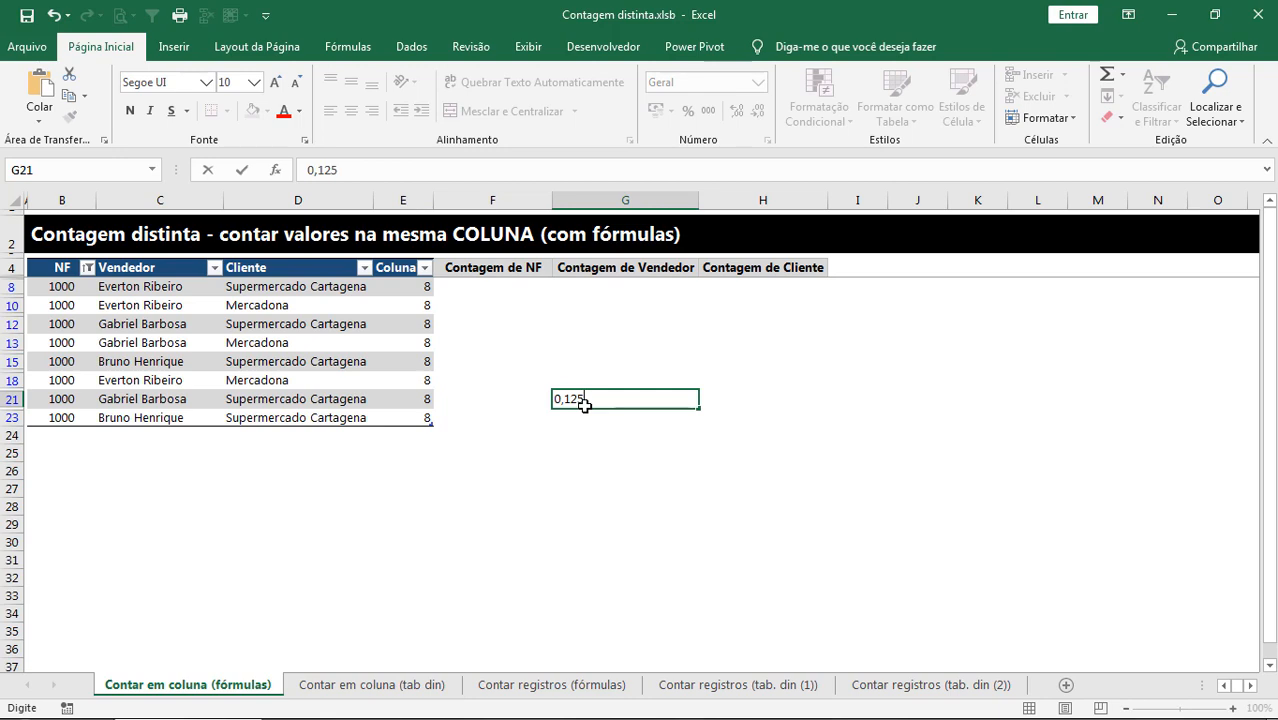
{"action": "key", "text": "ctrl+Return"}
{"action": "key", "text": "ctrl+c"}
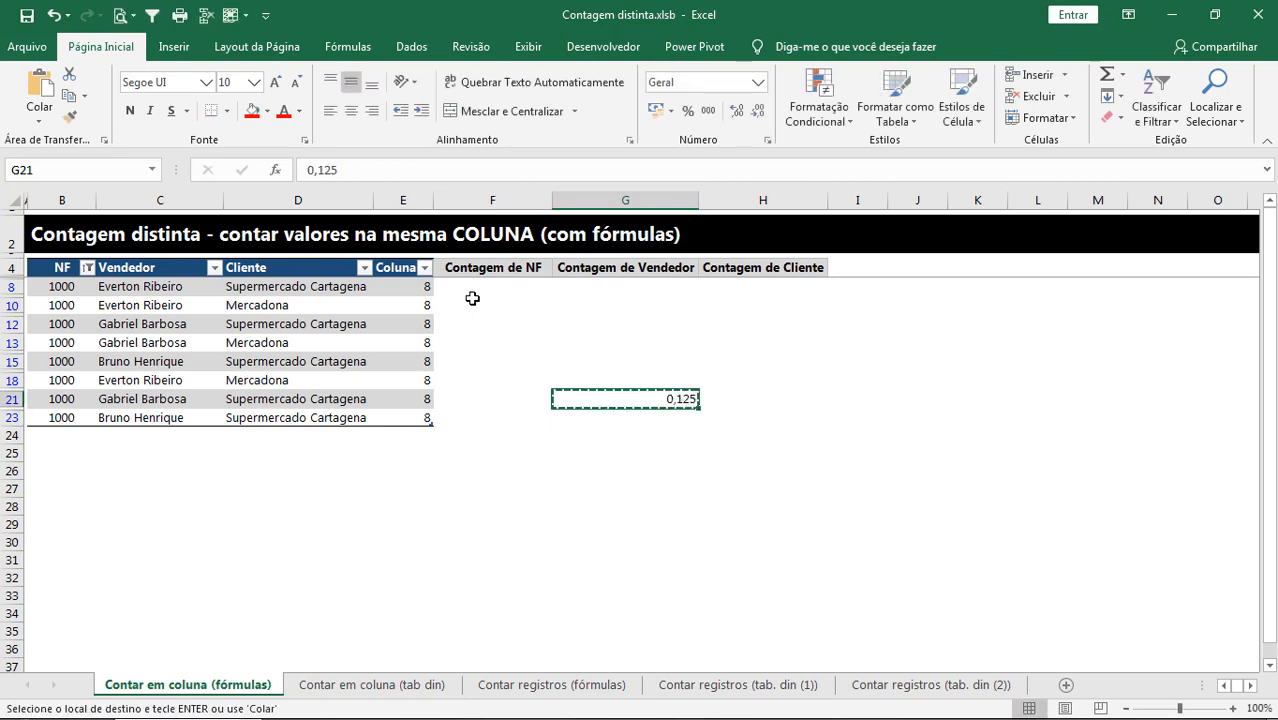
{"action": "left_click", "coordinate": [470, 290]}
{"action": "left_click_drag", "start_coordinate": [467, 348], "coordinate": [465, 420]}
{"action": "key", "text": "ctrl+v"}
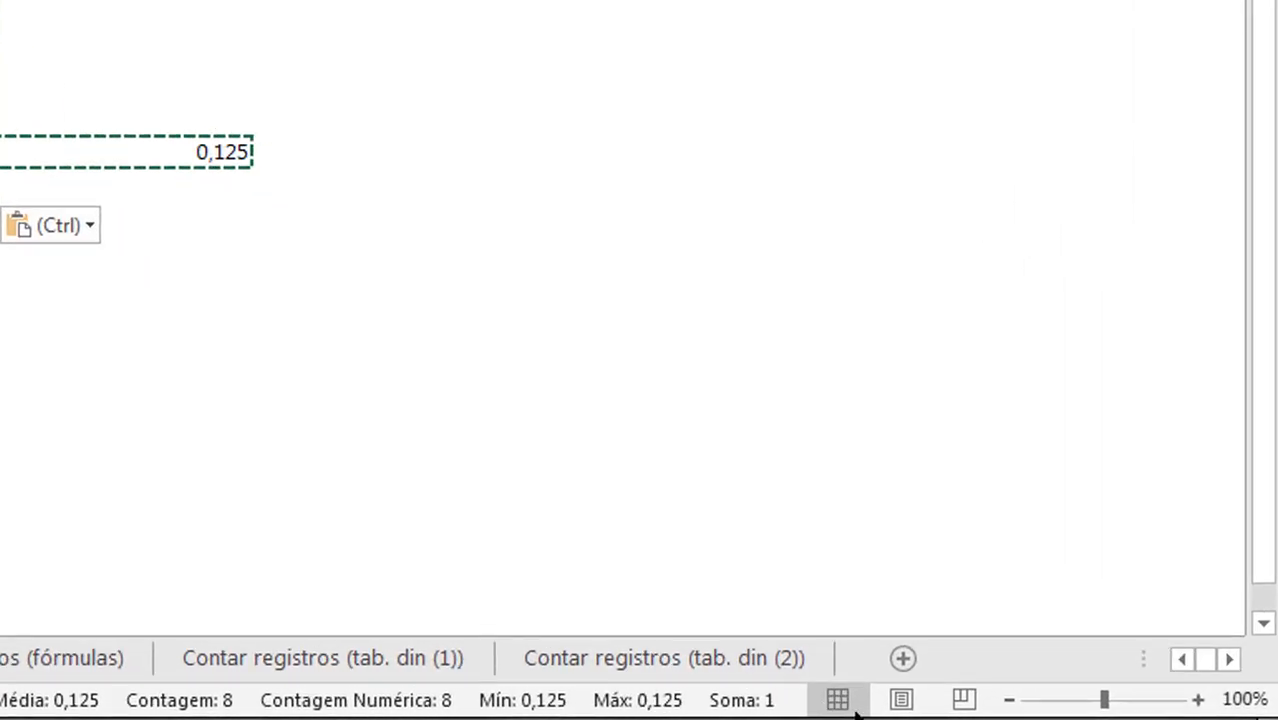
{"action": "left_click", "coordinate": [742, 492]}
{"action": "left_click_drag", "start_coordinate": [0, 5], "coordinate": [0, 75]}
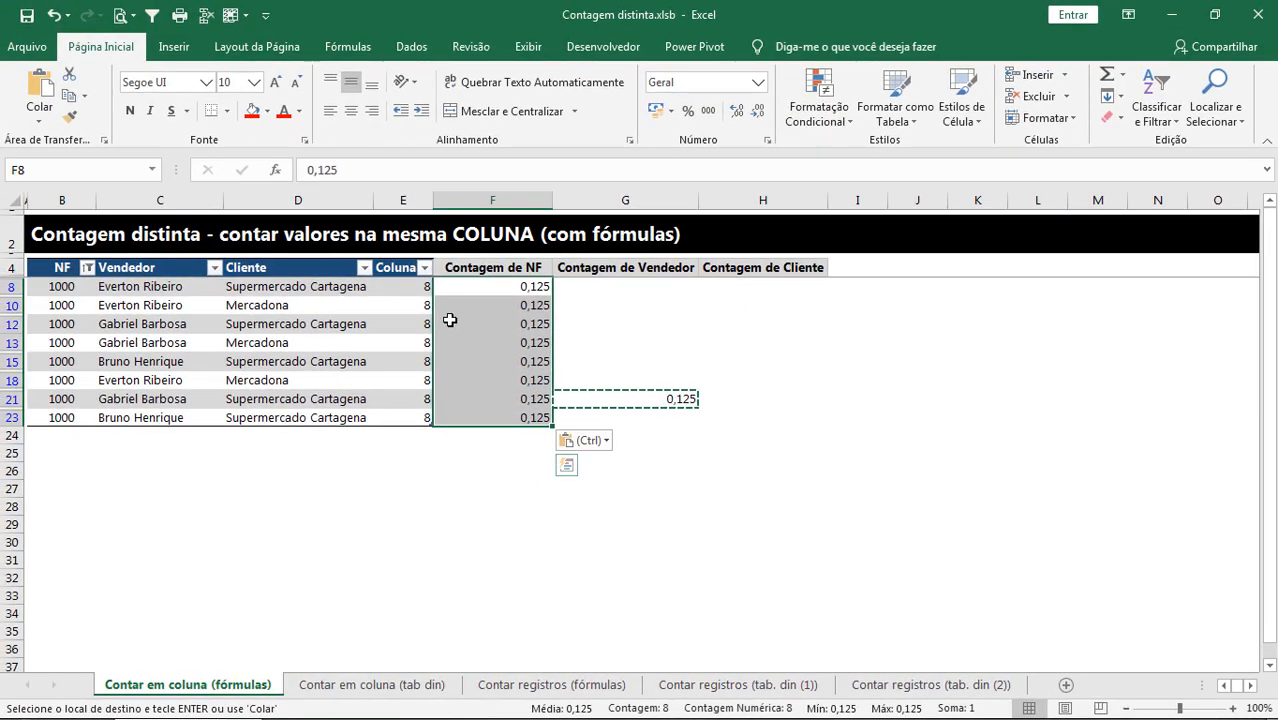
{"action": "key", "text": "Escape"}
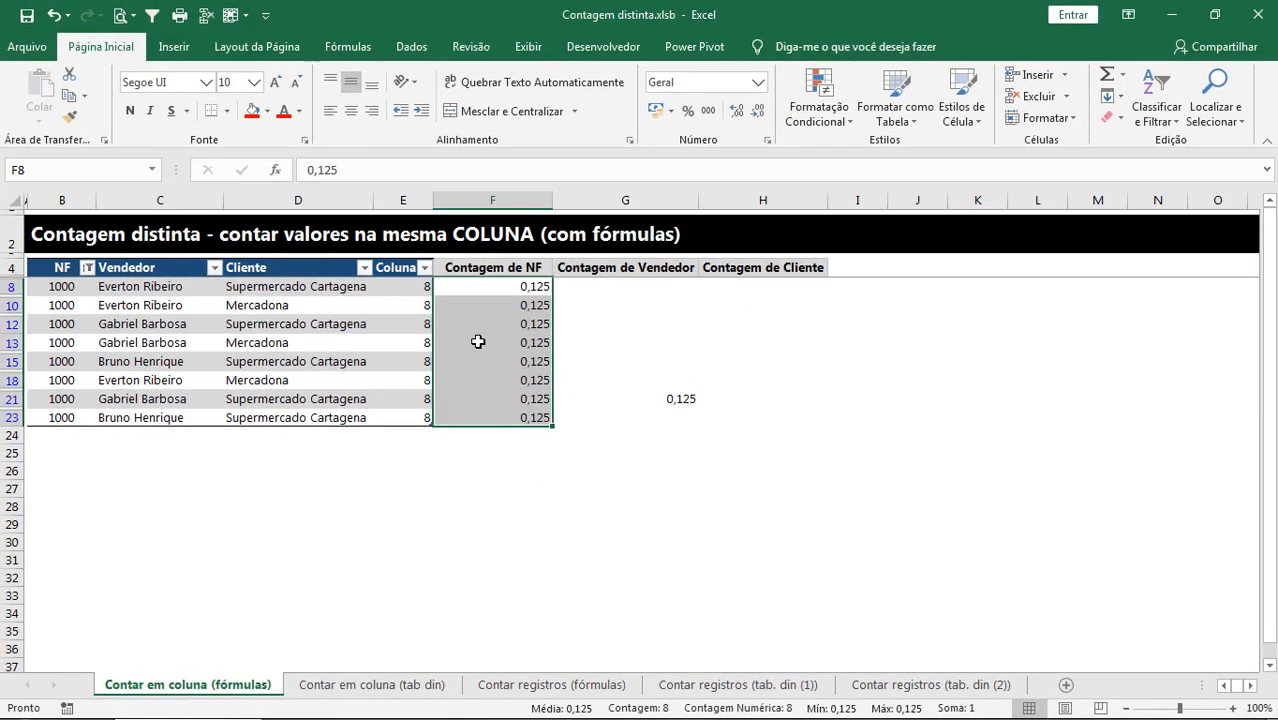
Step: Undo the 0,125 test values, the NF filter and the CONT.SE helper column in E
{"action": "left_click", "coordinate": [87, 267]}
{"action": "left_click", "coordinate": [126, 620]}
{"action": "key", "text": "ctrl+z"}
{"action": "key", "text": "ctrl+z"}
{"action": "key", "text": "ctrl+z"}
{"action": "key", "text": "ctrl+z"}
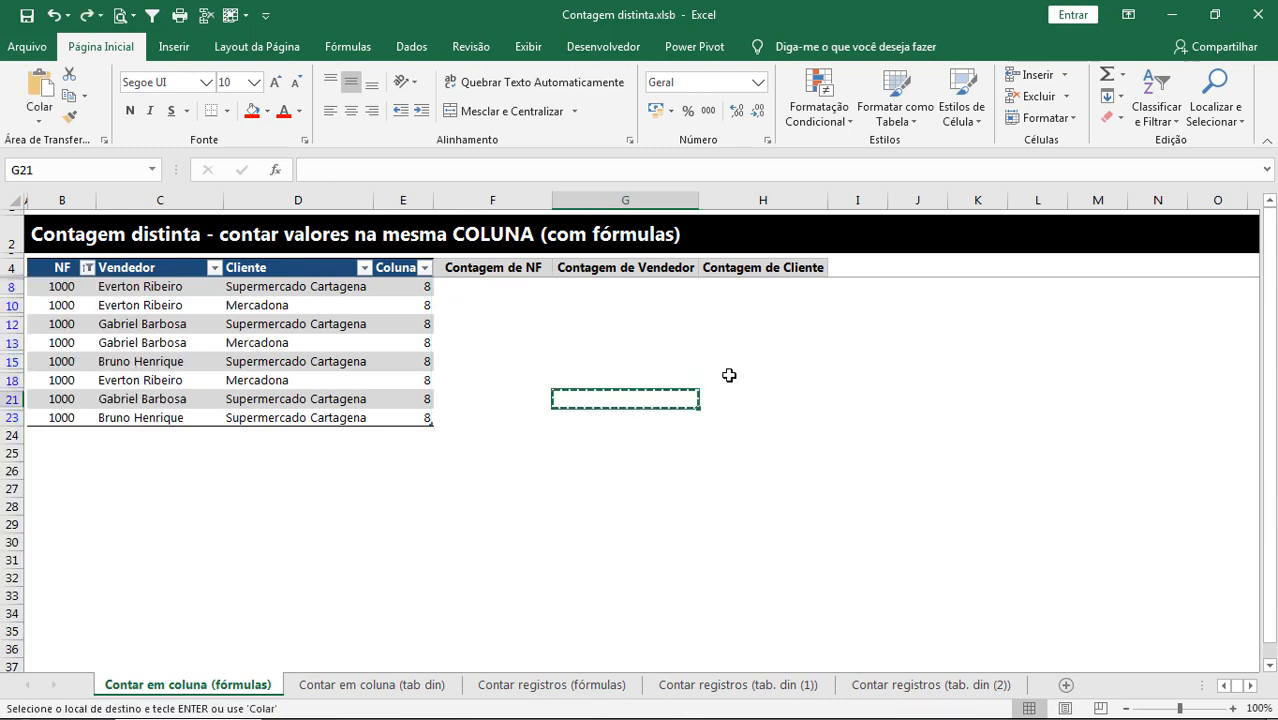
{"action": "key", "text": "ctrl+z"}
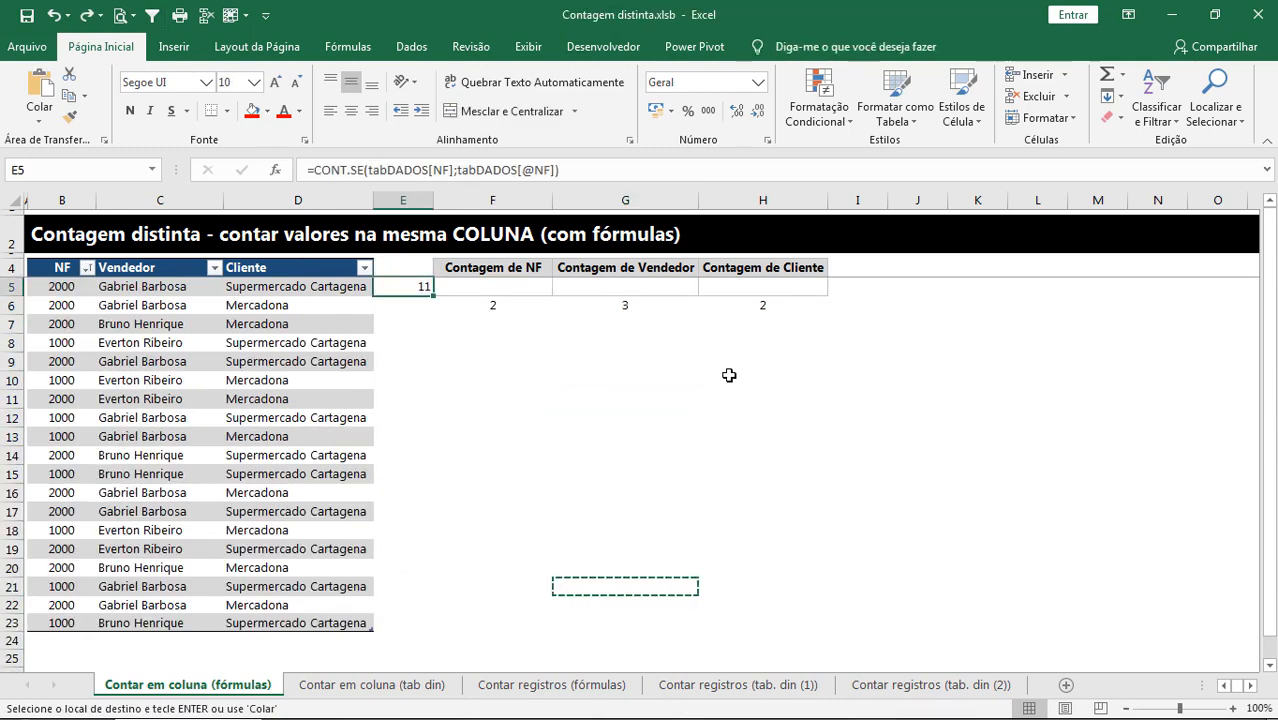
{"action": "key", "text": "ctrl+z"}
{"action": "key", "text": "Escape"}
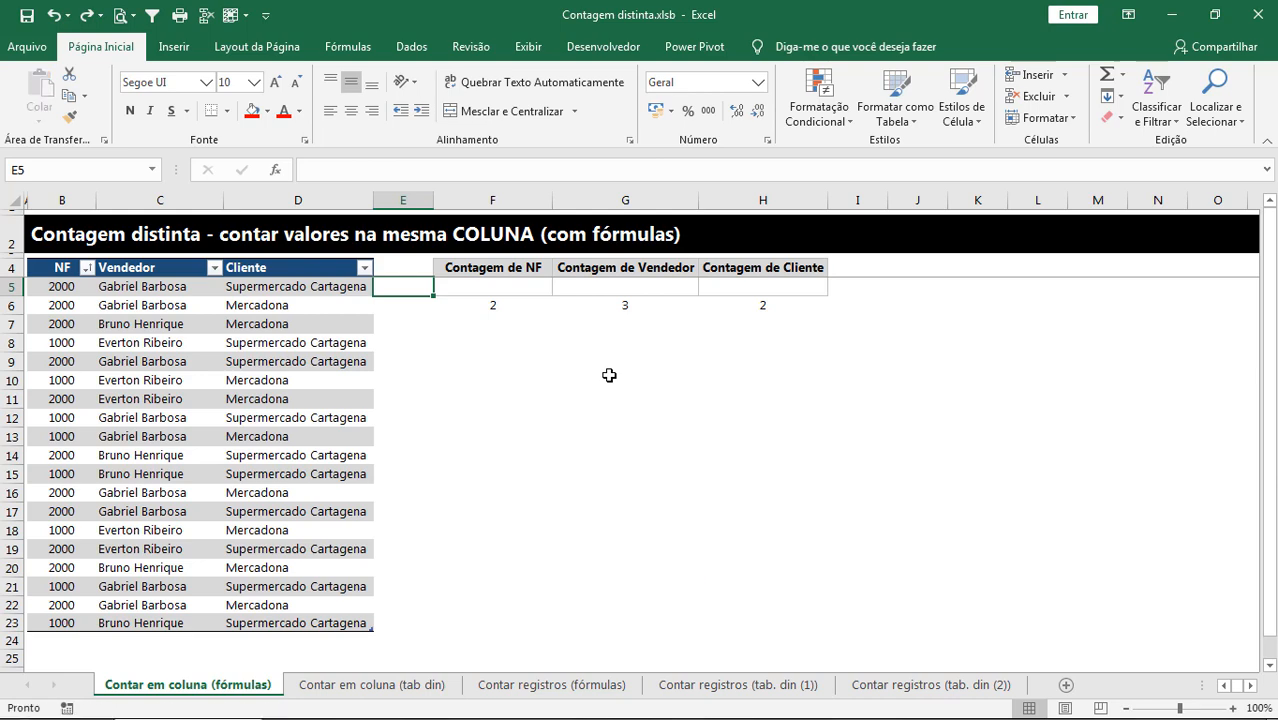
Step: Write =CONT.SE(tabDADOS[NF];tabDADOS[NF]) in F5 below Contagem de NF, using the whole NF column as range and criteria
{"action": "left_click", "coordinate": [497, 288]}
{"action": "type", "text": "=CONT"}
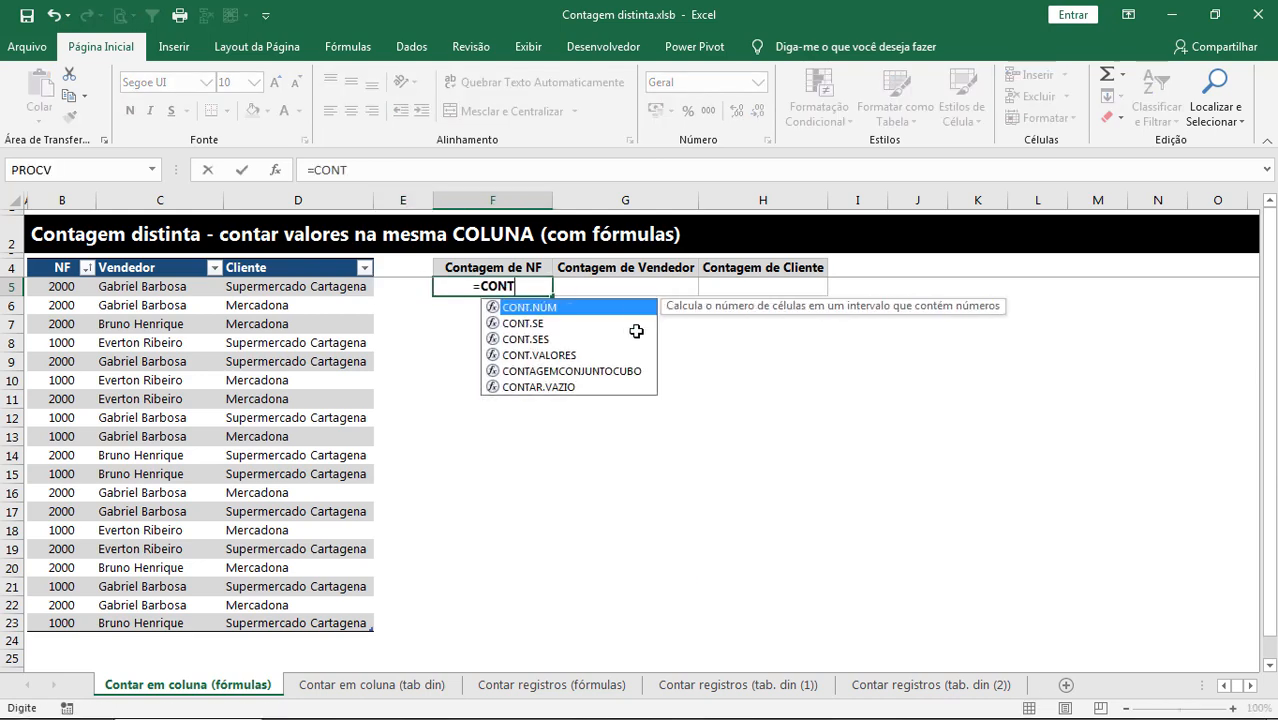
{"action": "type", "text": ".SE("}
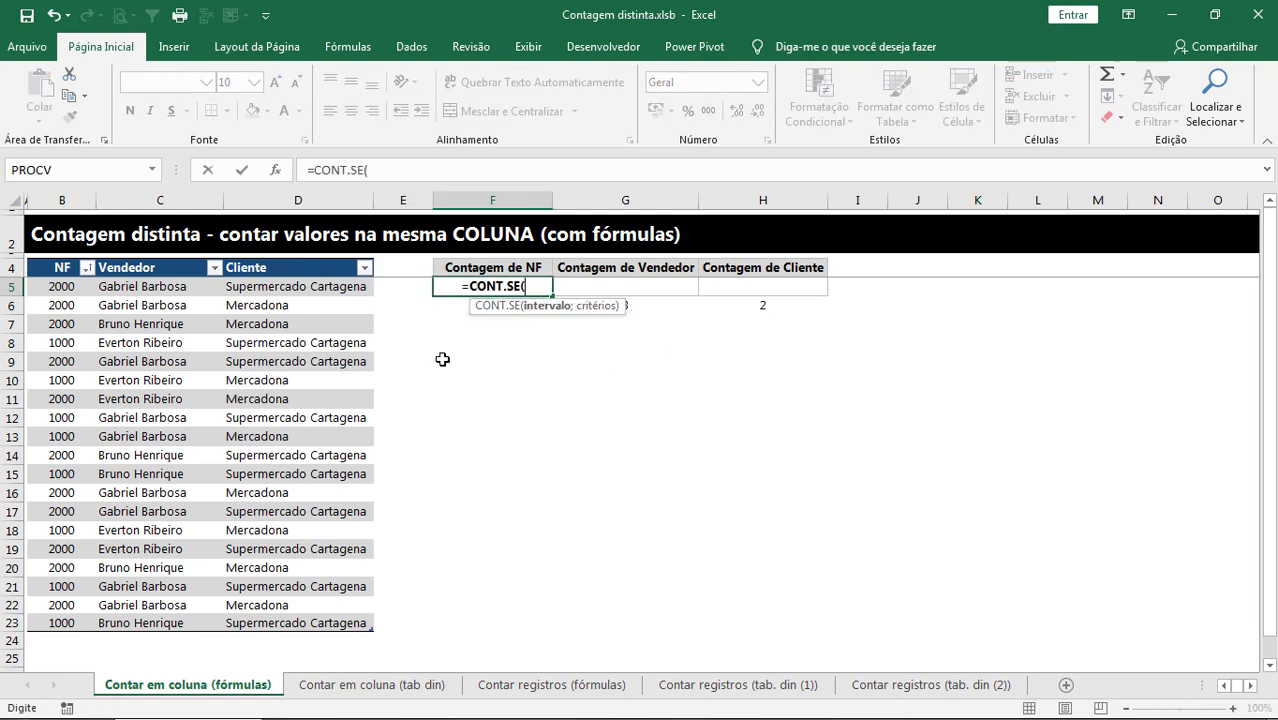
{"action": "left_click", "coordinate": [65, 420]}
{"action": "key", "text": "ctrl+space"}
{"action": "type", "text": ";"}
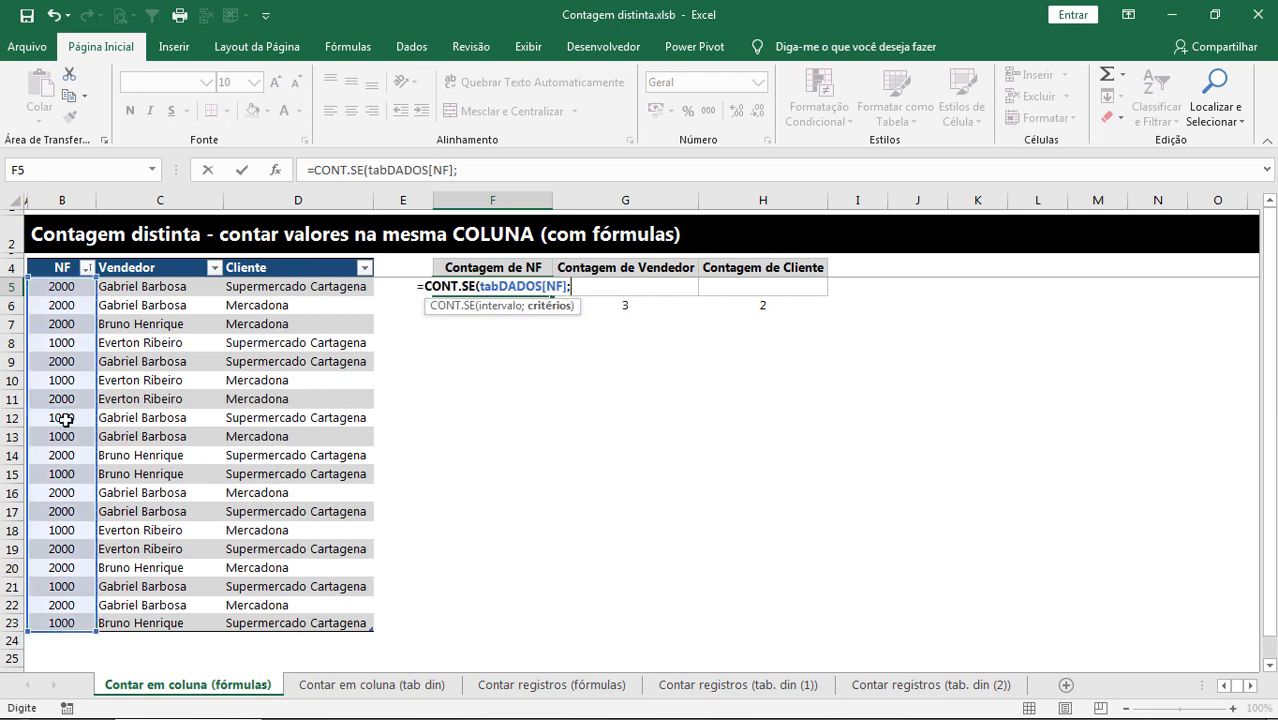
{"action": "left_click", "coordinate": [60, 420]}
{"action": "key", "text": "ctrl+space"}
{"action": "type", "text": ")"}
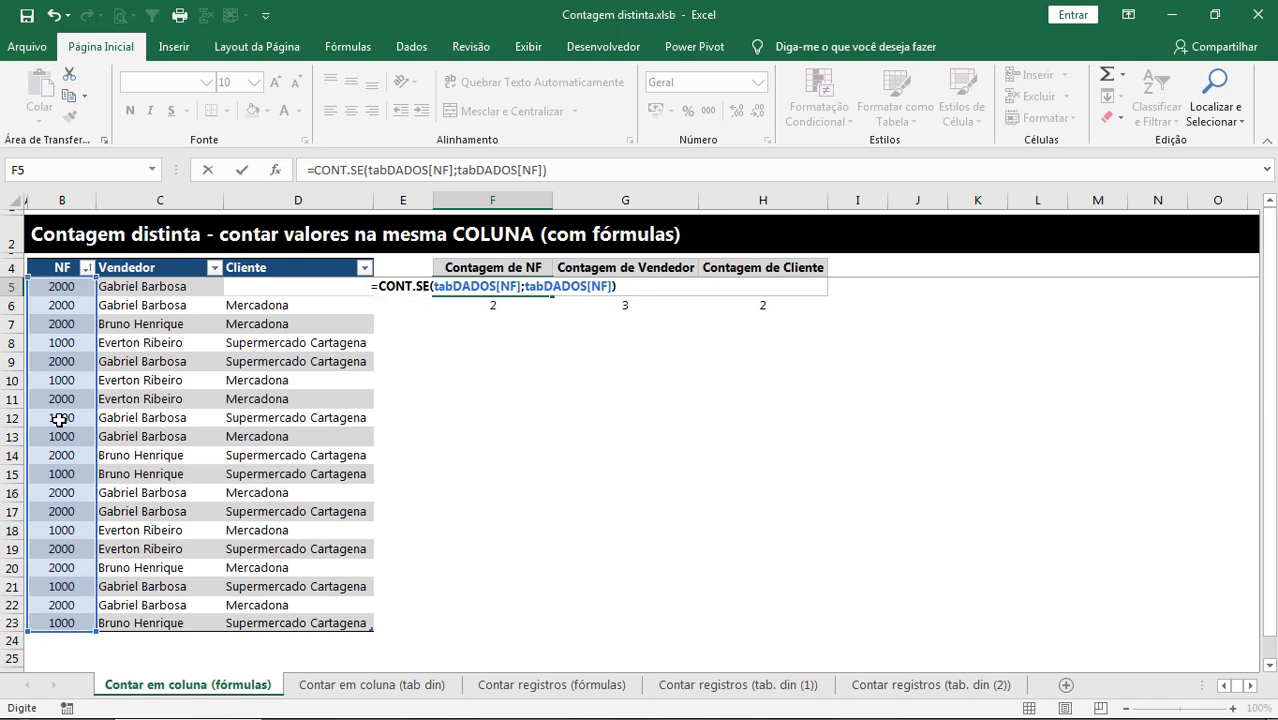
Step: Evaluate the CONT.SE formula in place in F5 to inspect its array of counts, and restore the formula
{"action": "key", "text": "F9"}
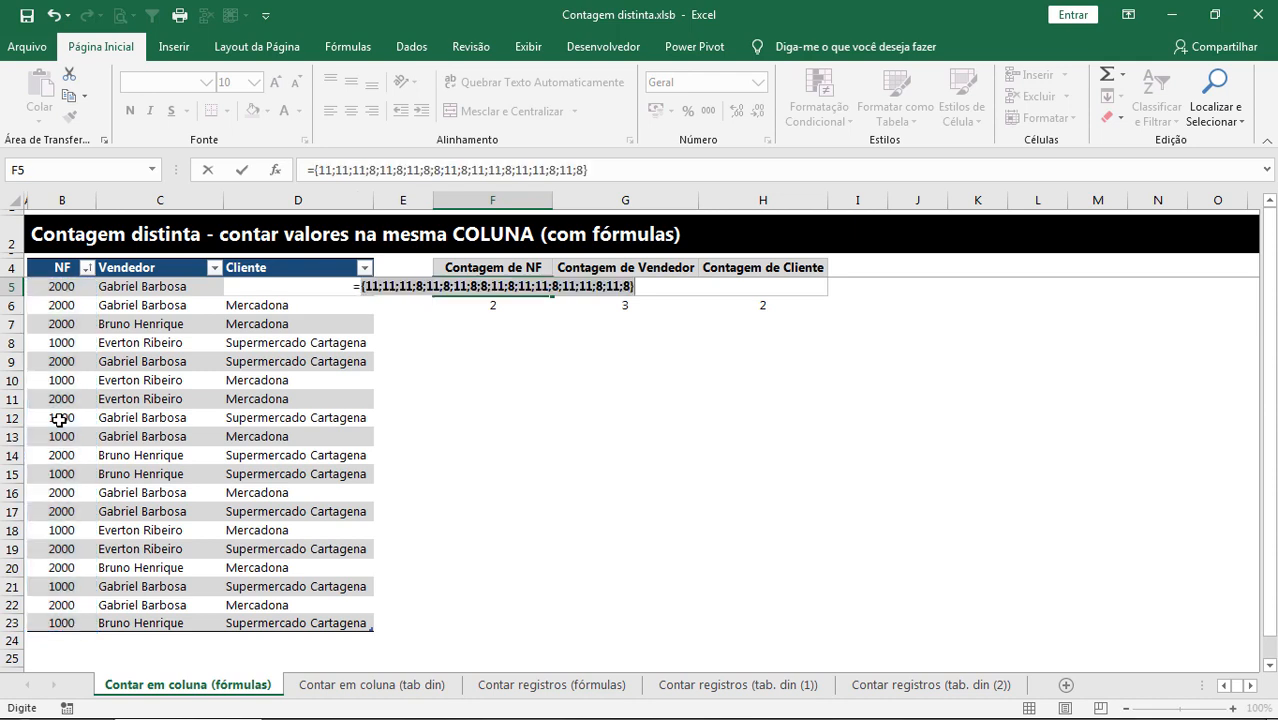
{"action": "left_click", "coordinate": [389, 286]}
{"action": "left_click", "coordinate": [407, 286]}
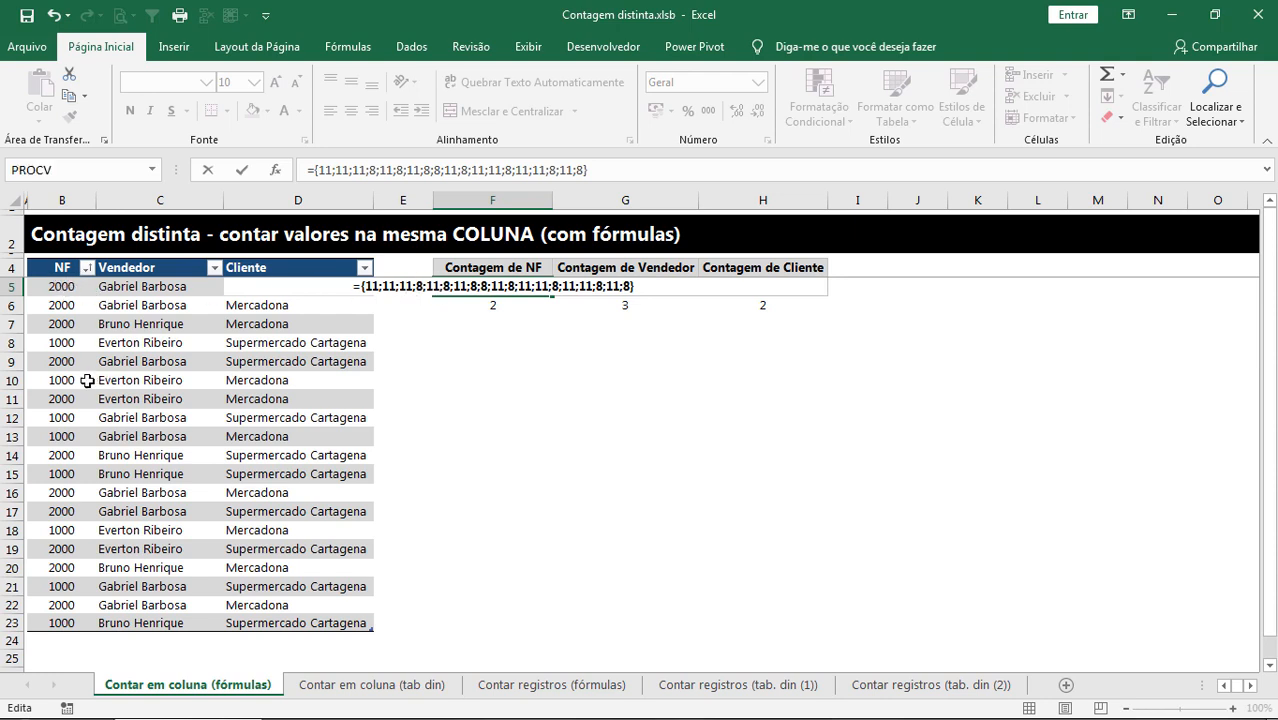
{"action": "key", "text": "ctrl+z"}
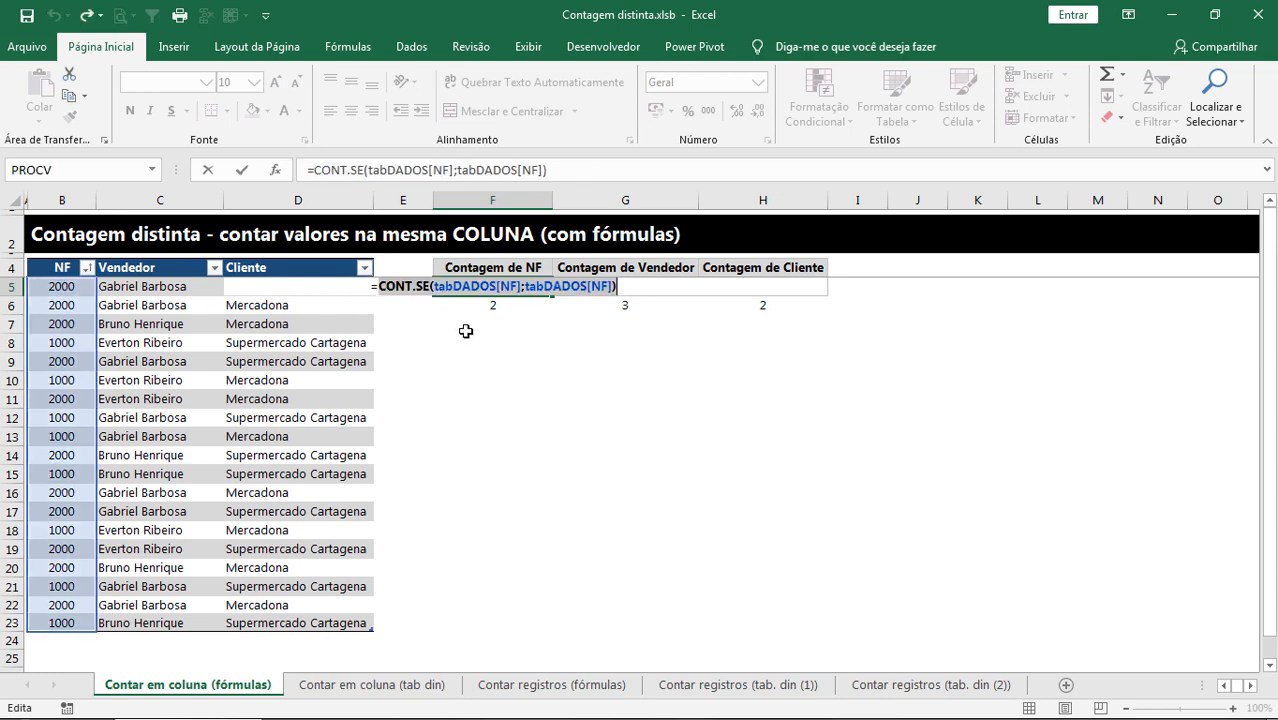
Step: Insert 1/ before CONT.SE in F5, evaluate the formula in place to inspect its array of fractions, and restore the formula
{"action": "left_click", "coordinate": [313, 170]}
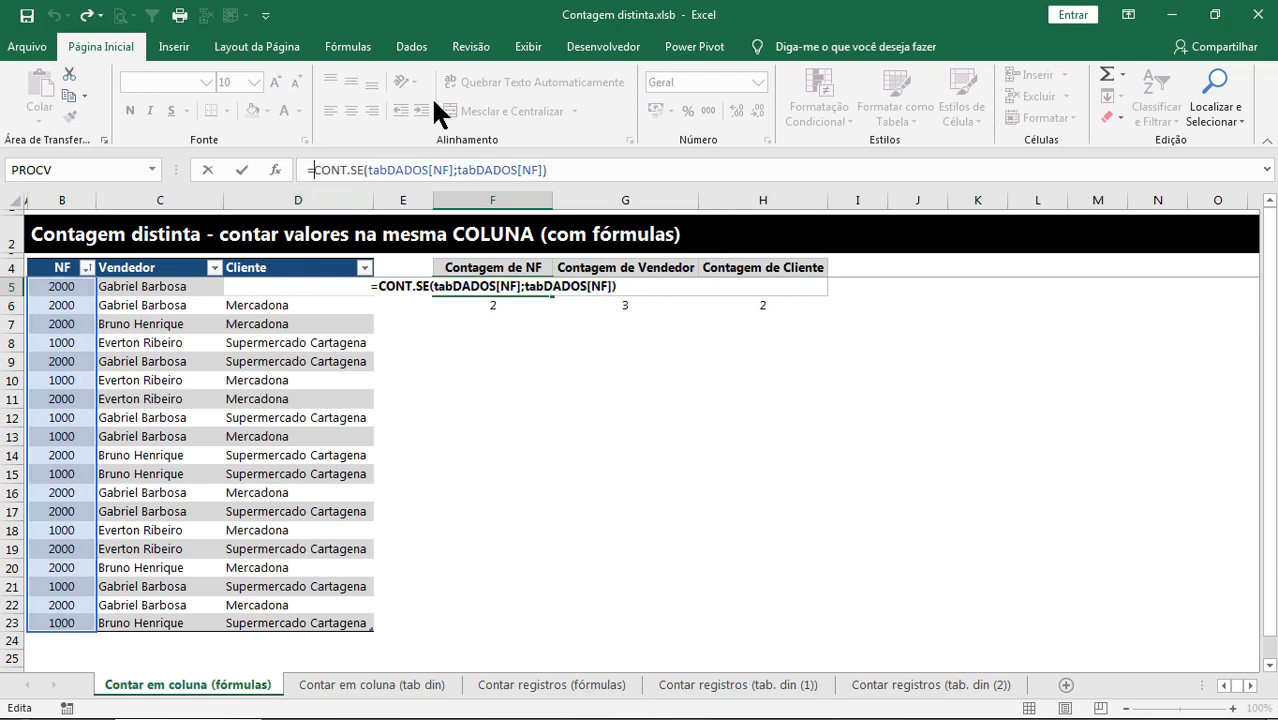
{"action": "type", "text": "1/"}
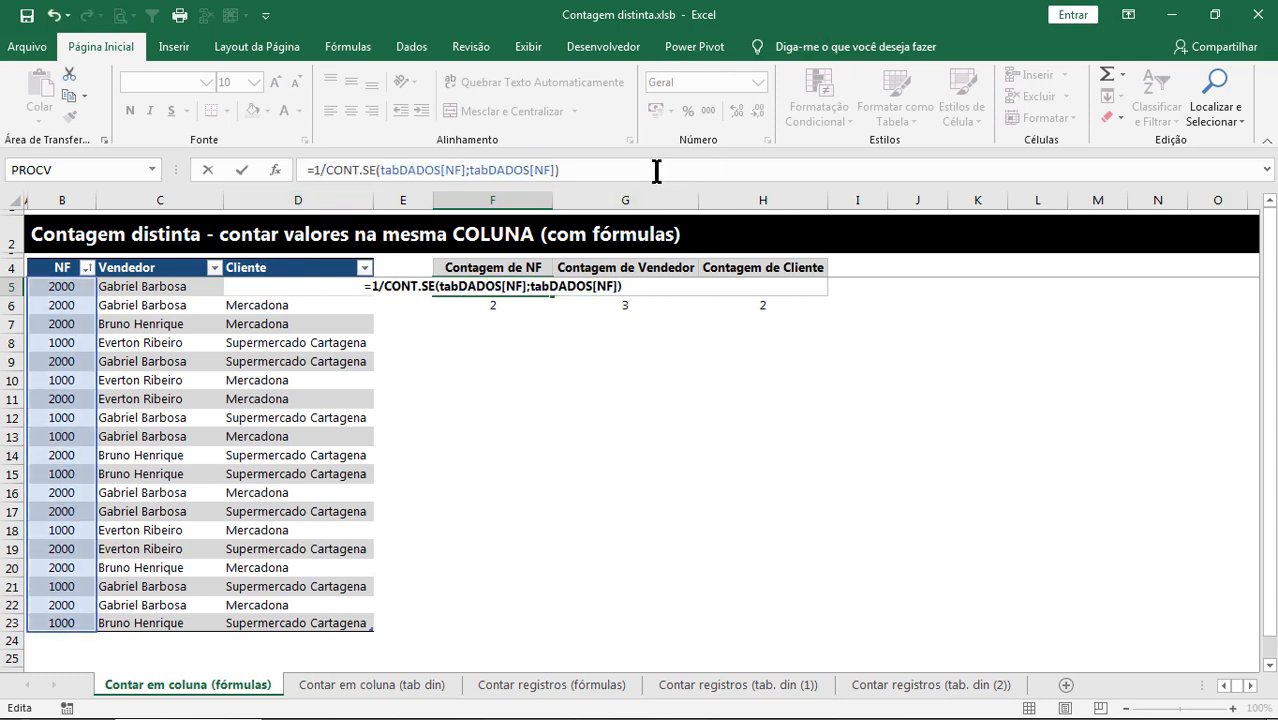
{"action": "key", "text": "F9"}
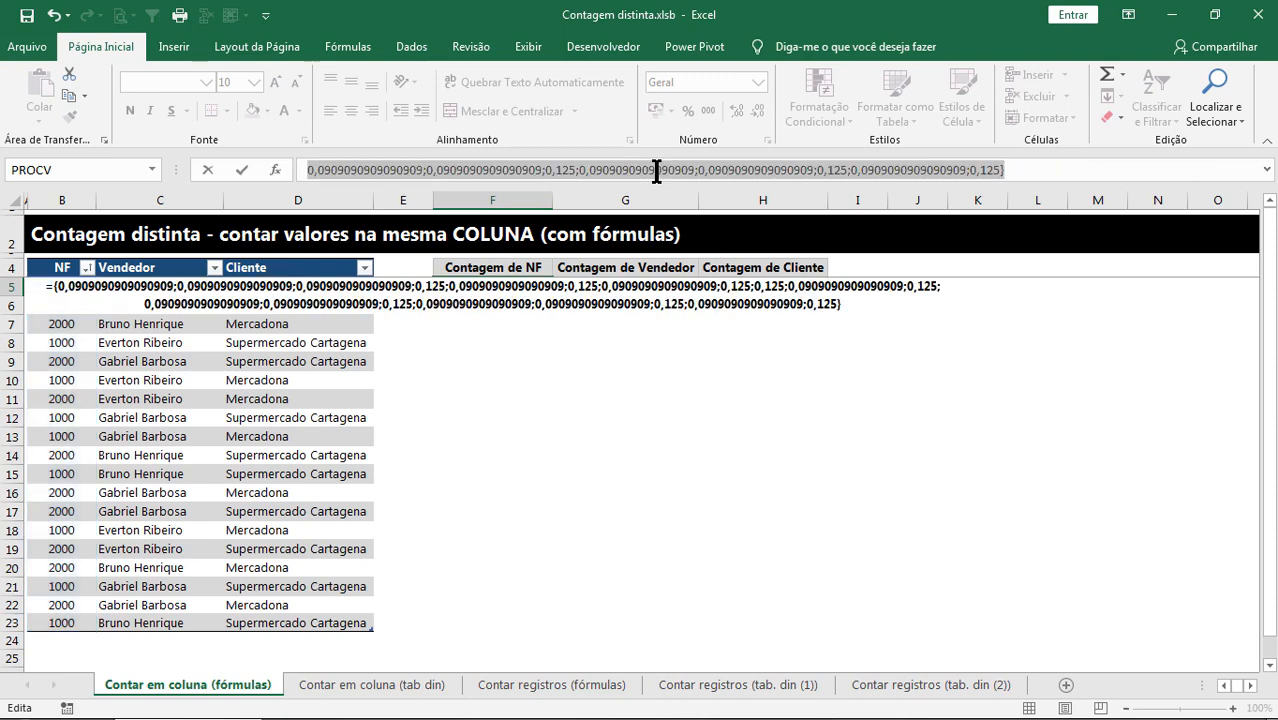
{"action": "left_click", "coordinate": [649, 172]}
{"action": "left_click_drag", "start_coordinate": [545, 170], "coordinate": [570, 171]}
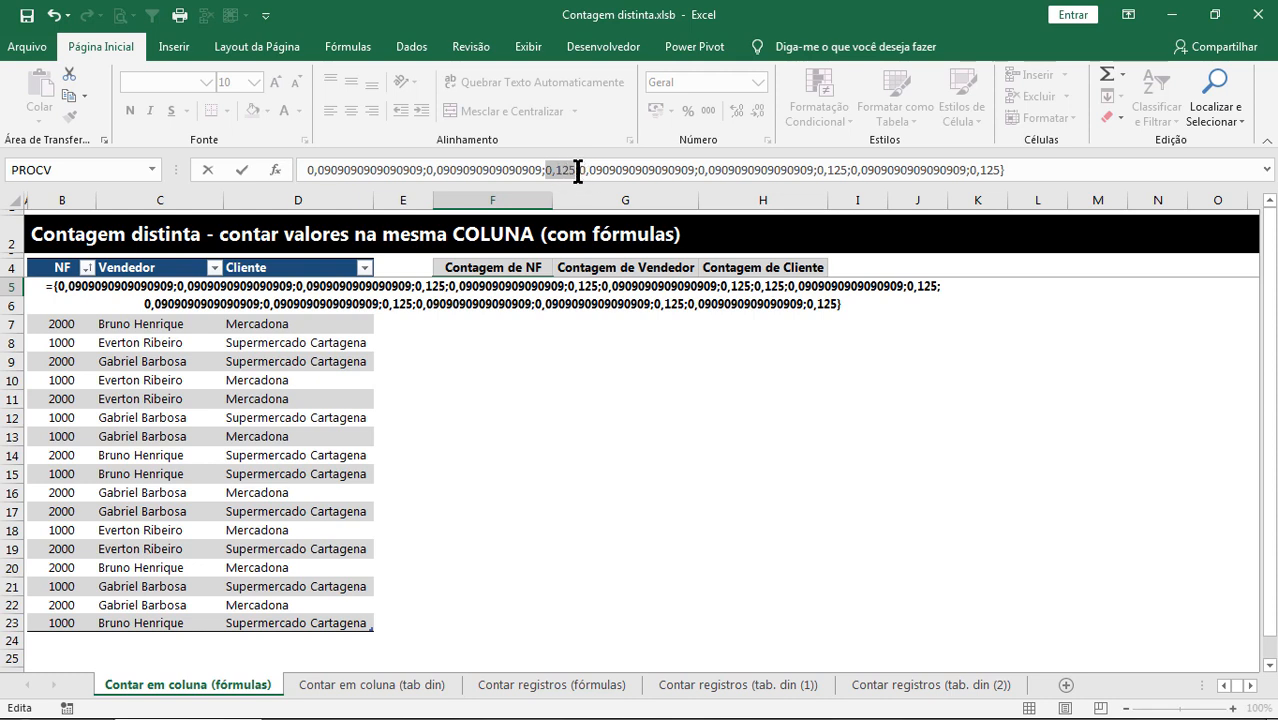
{"action": "left_click_drag", "start_coordinate": [630, 187], "coordinate": [599, 311]}
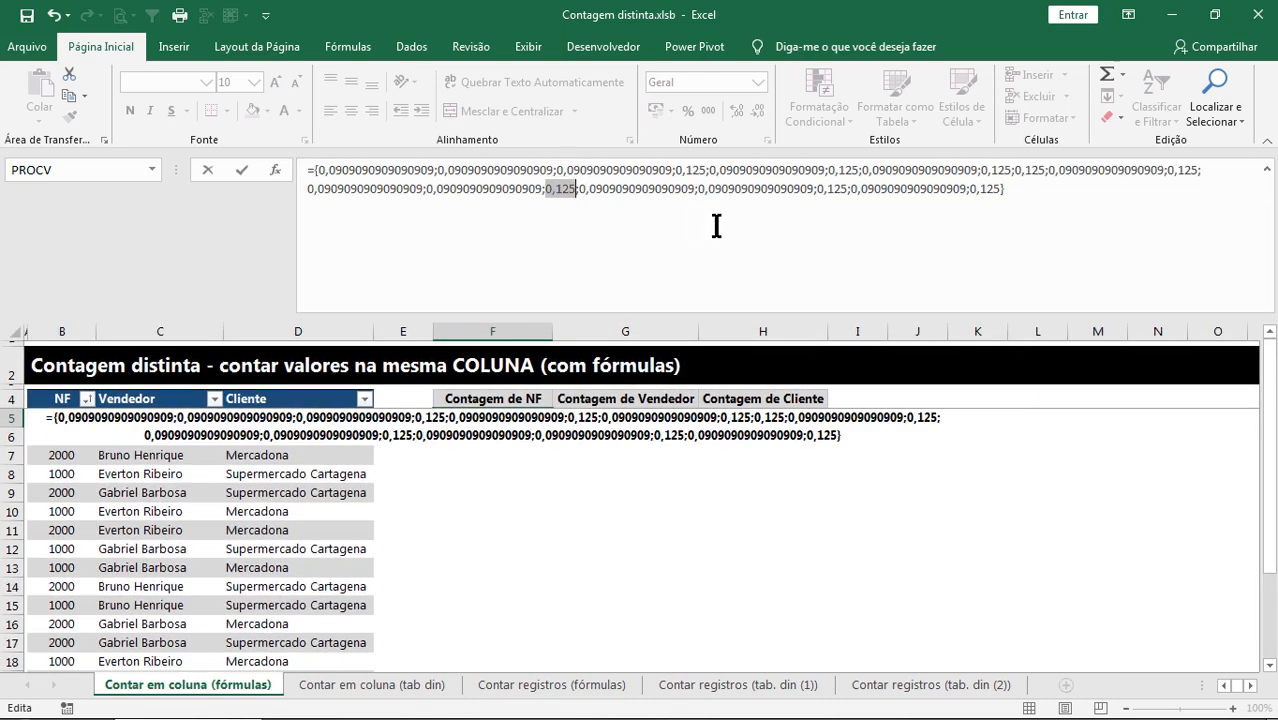
{"action": "left_click", "coordinate": [918, 226]}
{"action": "left_click_drag", "start_coordinate": [1052, 206], "coordinate": [314, 171]}
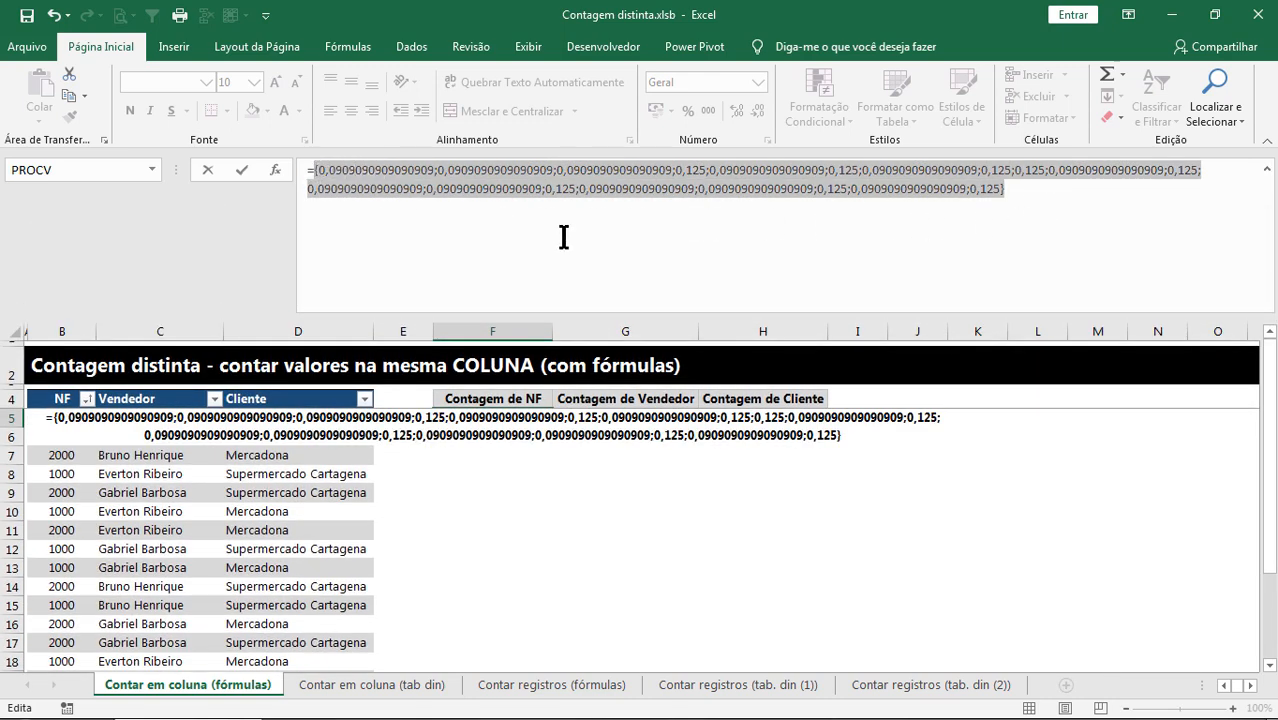
{"action": "key", "text": "ctrl+z"}
Step: Wrap the F5 formula in SOMARPRODUTO so it reads =SOMARPRODUTO(1/CONT.SE(tabDADOS[NF];tabDADOS[NF])), and collapse the enlarged formula area
{"action": "key", "text": "Left"}
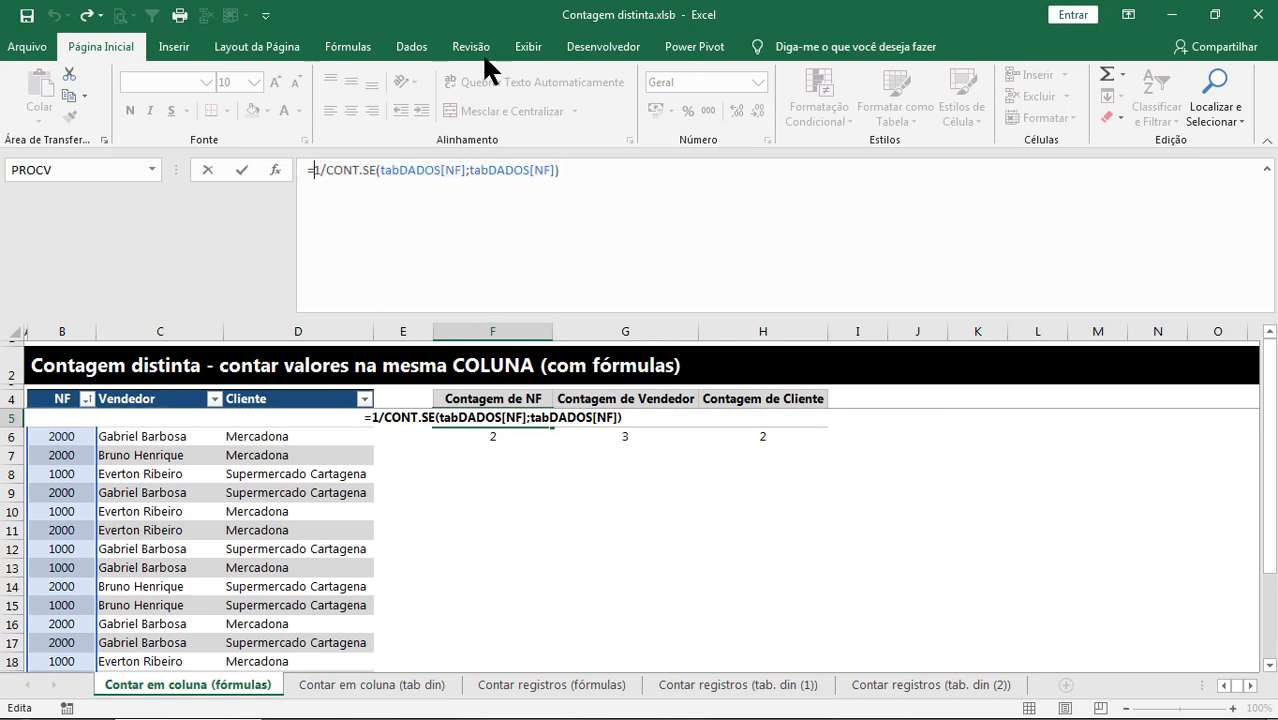
{"action": "type", "text": "SOMA"}
{"action": "key", "text": "Down"}
{"action": "key", "text": "Down"}
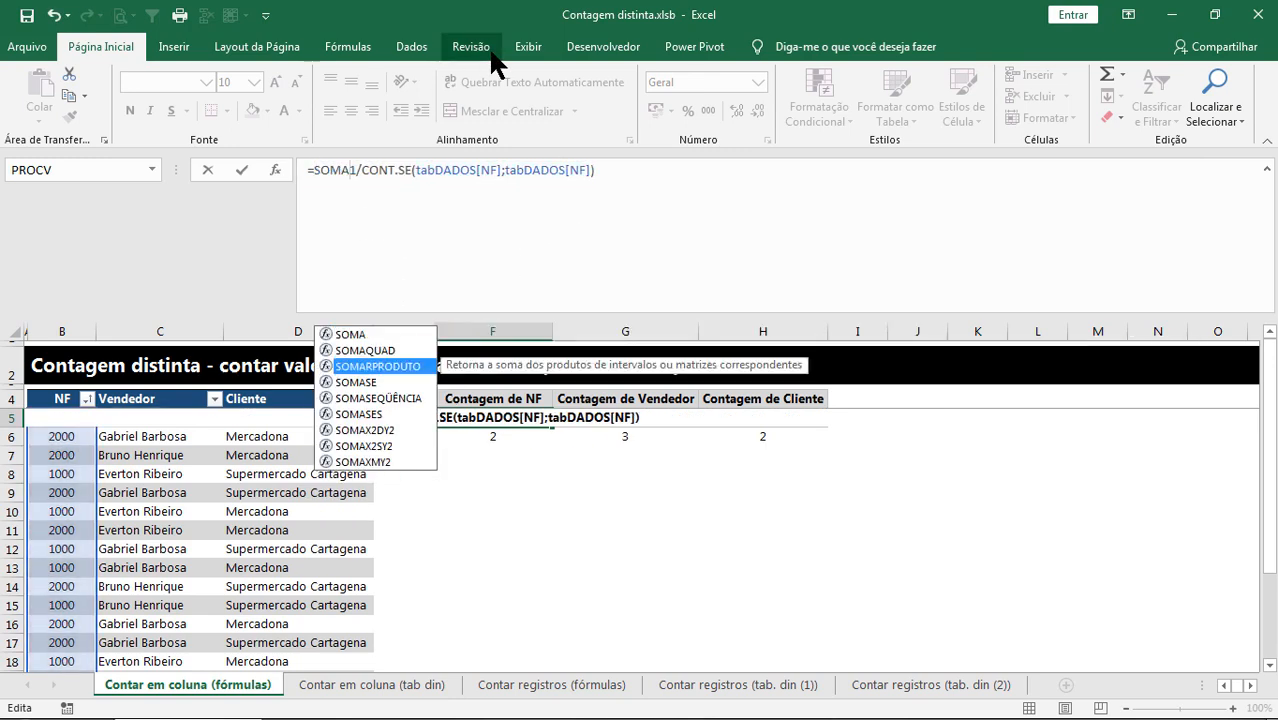
{"action": "key", "text": "Tab"}
{"action": "left_click", "coordinate": [692, 166]}
{"action": "type", "text": ")"}
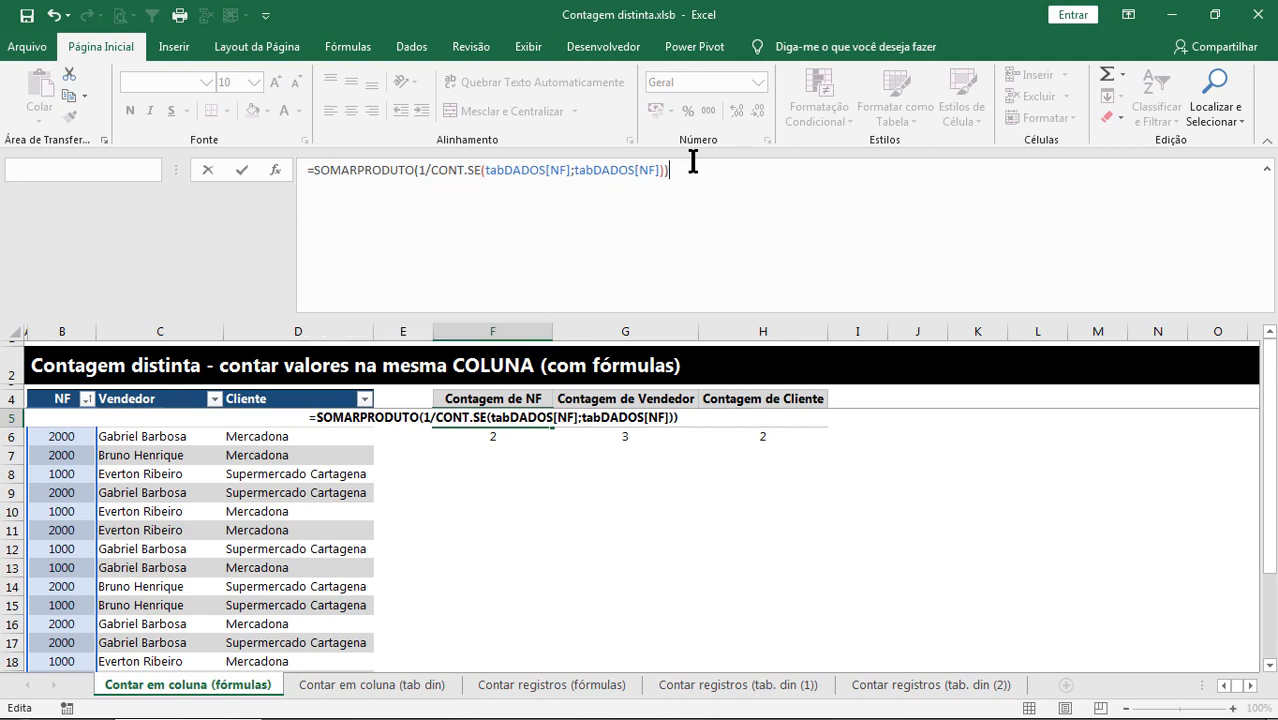
{"action": "key", "text": "Return"}
{"action": "left_click_drag", "start_coordinate": [465, 293], "coordinate": [458, 186]}
Step: Fill the F5 formula across to G5 and H5 and check the column references in both copies
{"action": "left_click", "coordinate": [514, 286]}
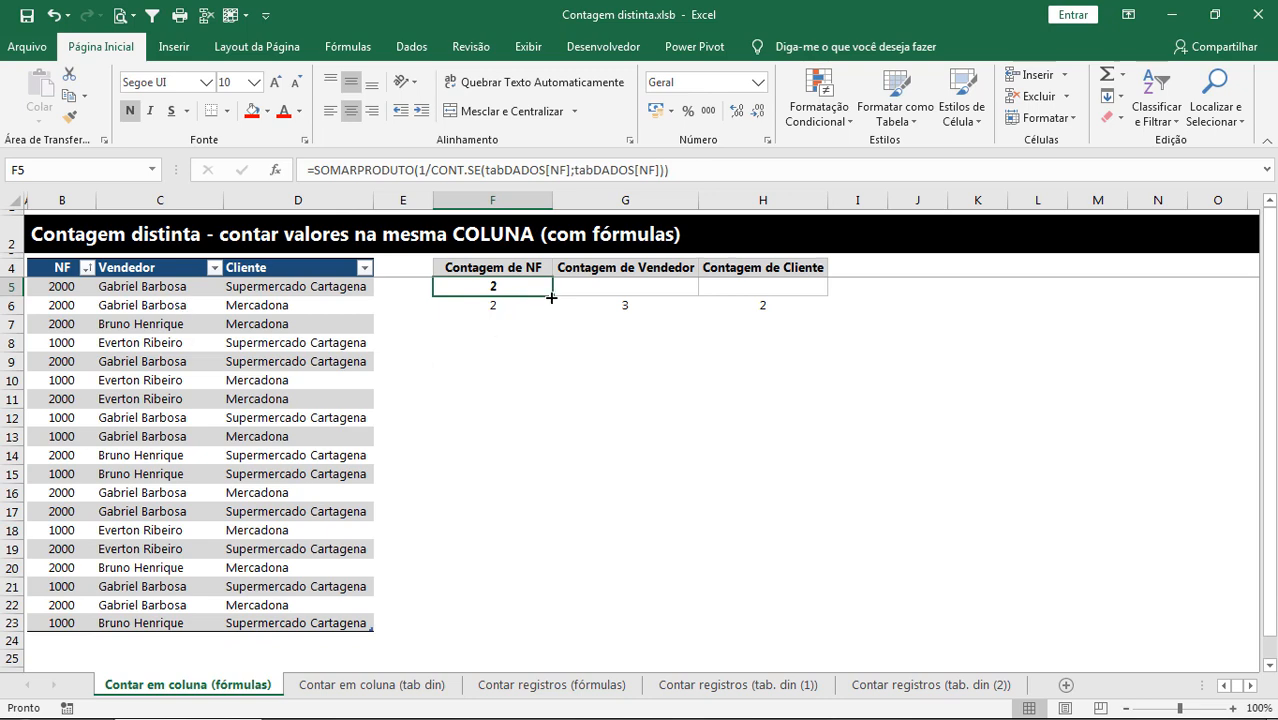
{"action": "left_click_drag", "start_coordinate": [551, 297], "coordinate": [802, 298]}
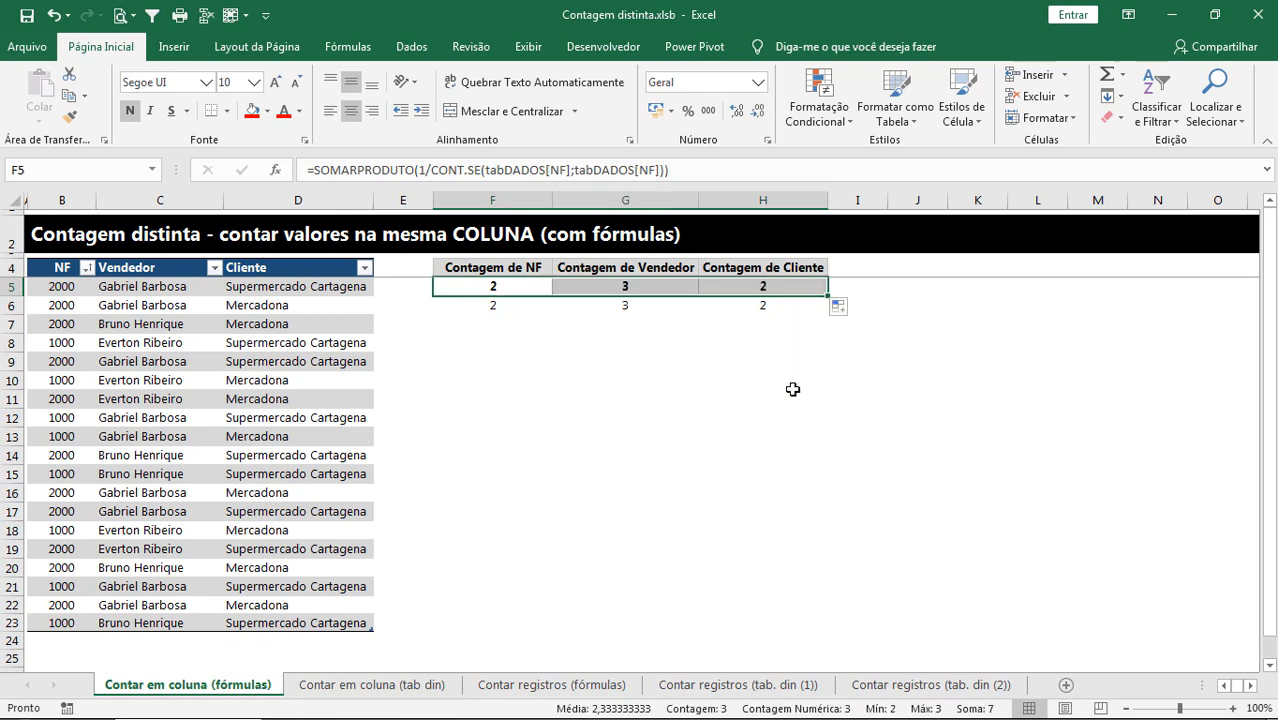
{"action": "left_click", "coordinate": [673, 286]}
{"action": "double_click", "coordinate": [676, 288]}
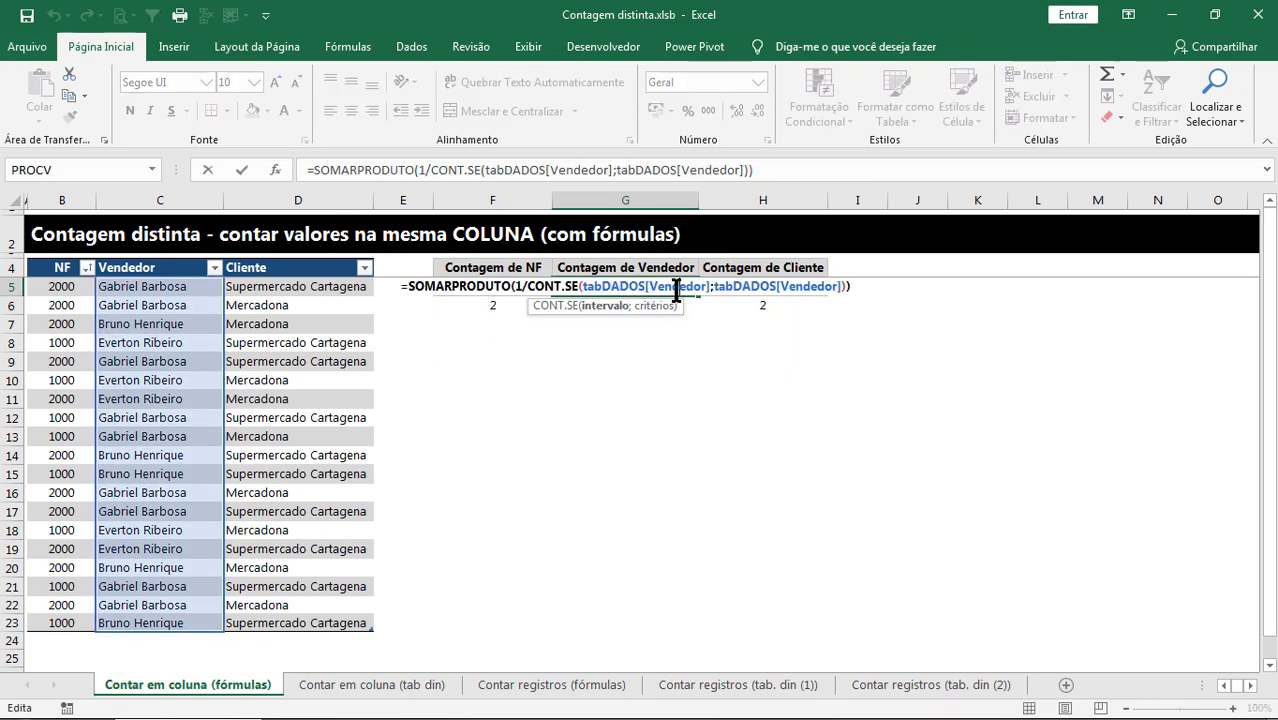
{"action": "key", "text": "Escape"}
{"action": "double_click", "coordinate": [765, 288]}
{"action": "key", "text": "Escape"}
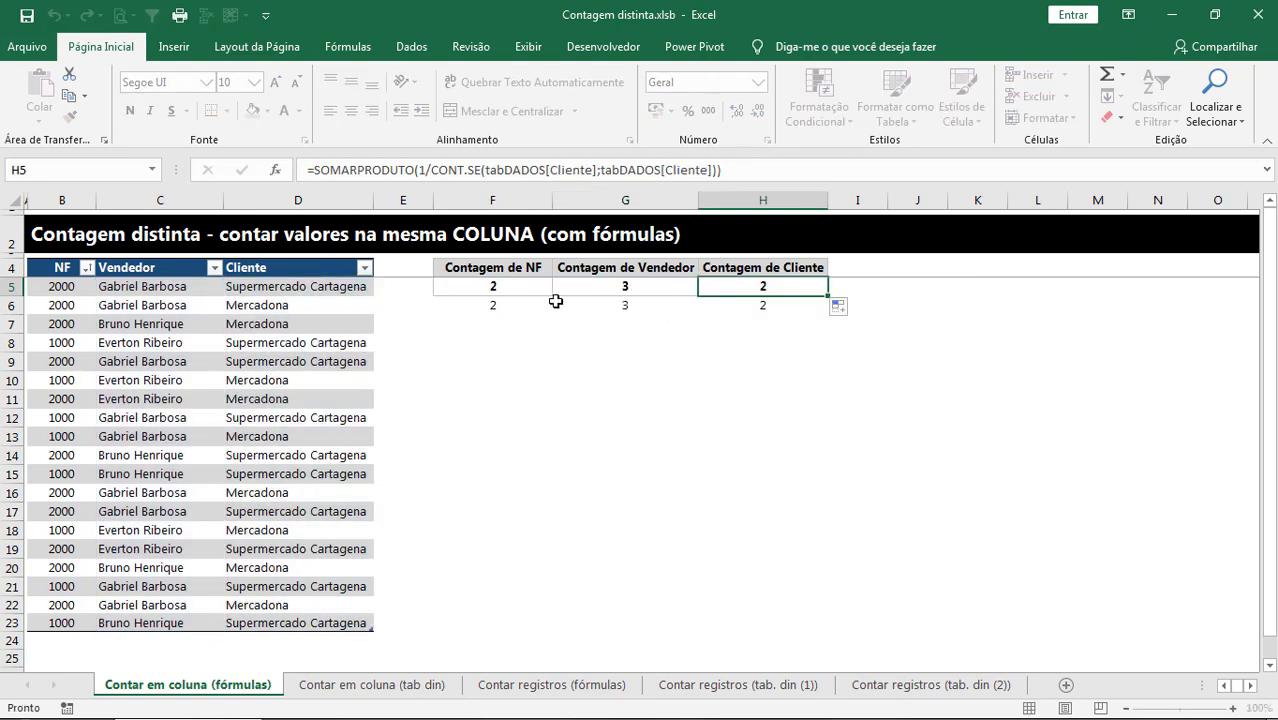
Step: Delete the reference counts in F6:H6 below the formula results
{"action": "left_click_drag", "start_coordinate": [506, 306], "coordinate": [765, 306]}
{"action": "key", "text": "Delete"}
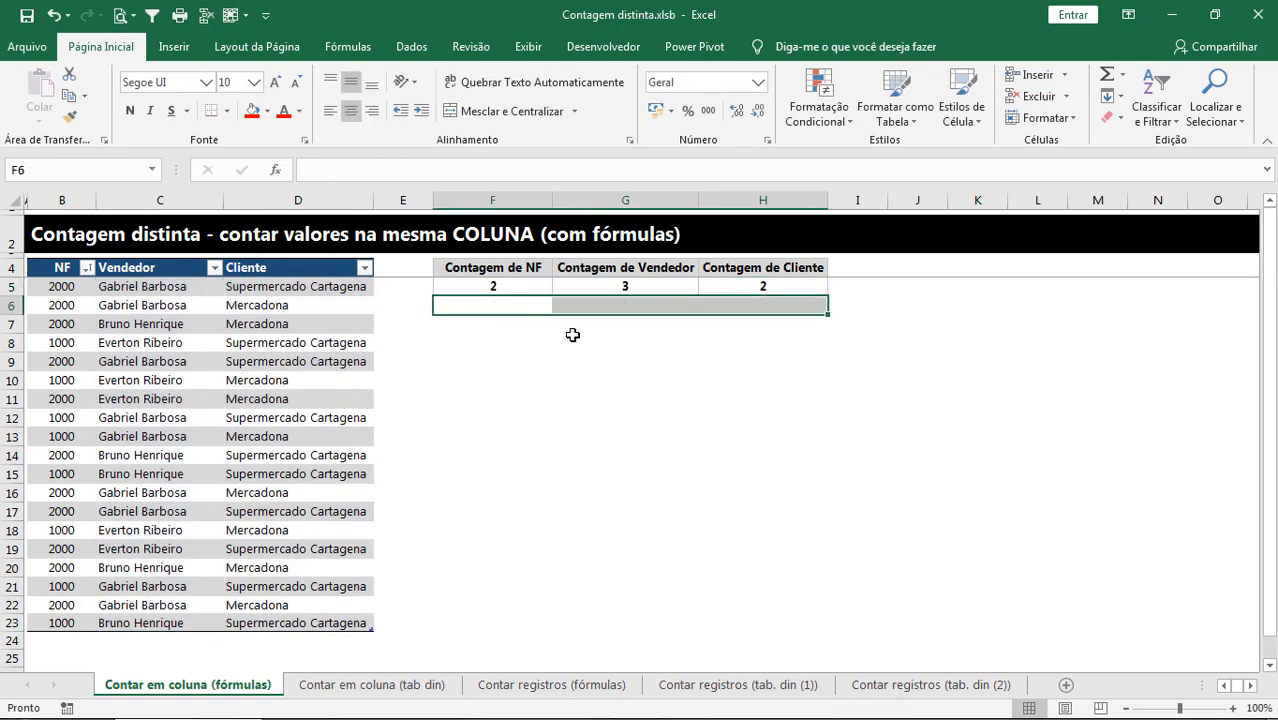
{"action": "left_click", "coordinate": [503, 287]}
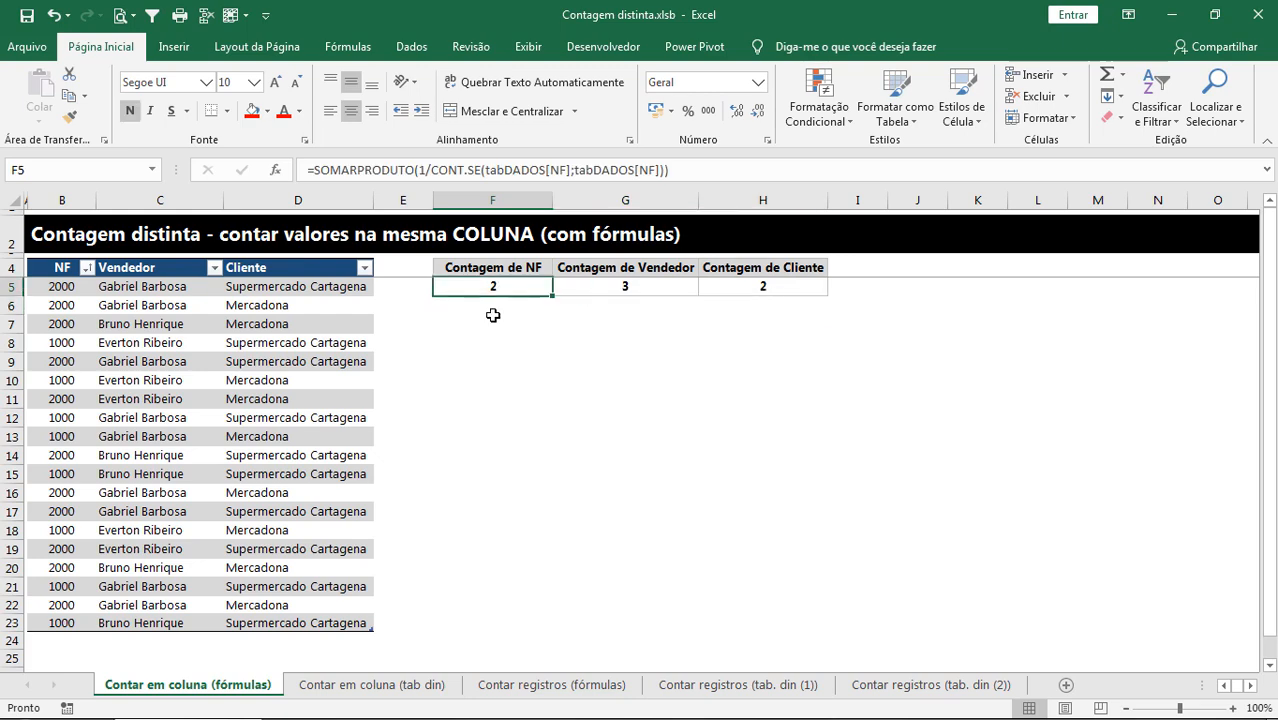
Step: On the sheet Contar em coluna (tab din), create a pivot table at F4 from tabDADOS_2, adding the data to the Modelo de Dados
{"action": "left_click", "coordinate": [394, 687]}
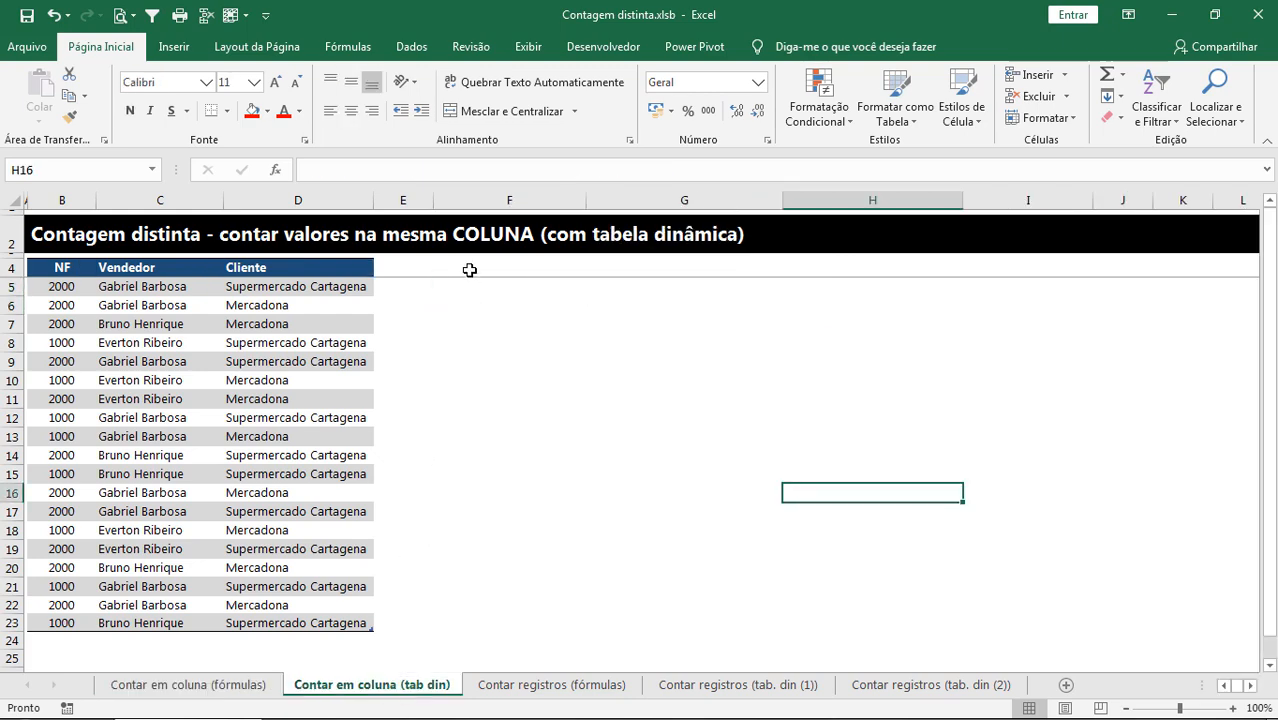
{"action": "left_click", "coordinate": [469, 270]}
{"action": "left_click", "coordinate": [174, 47]}
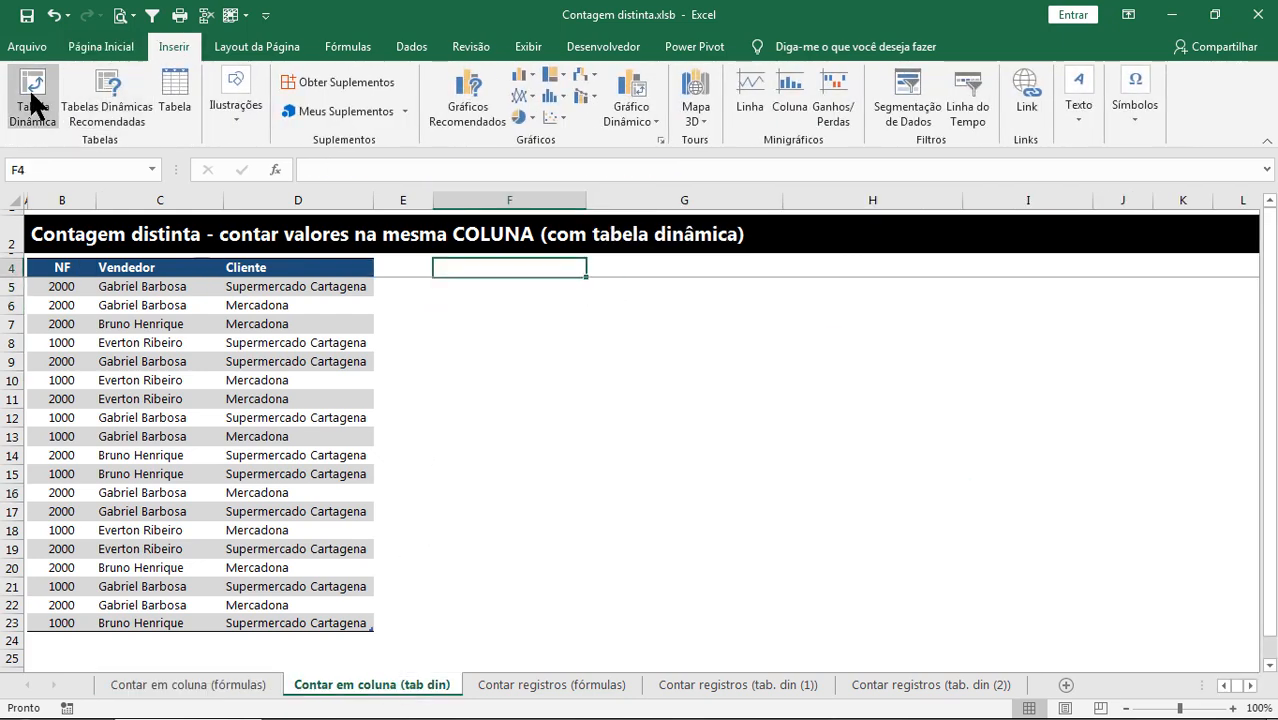
{"action": "left_click", "coordinate": [33, 103]}
{"action": "left_click", "coordinate": [776, 191]}
{"action": "left_click", "coordinate": [115, 358]}
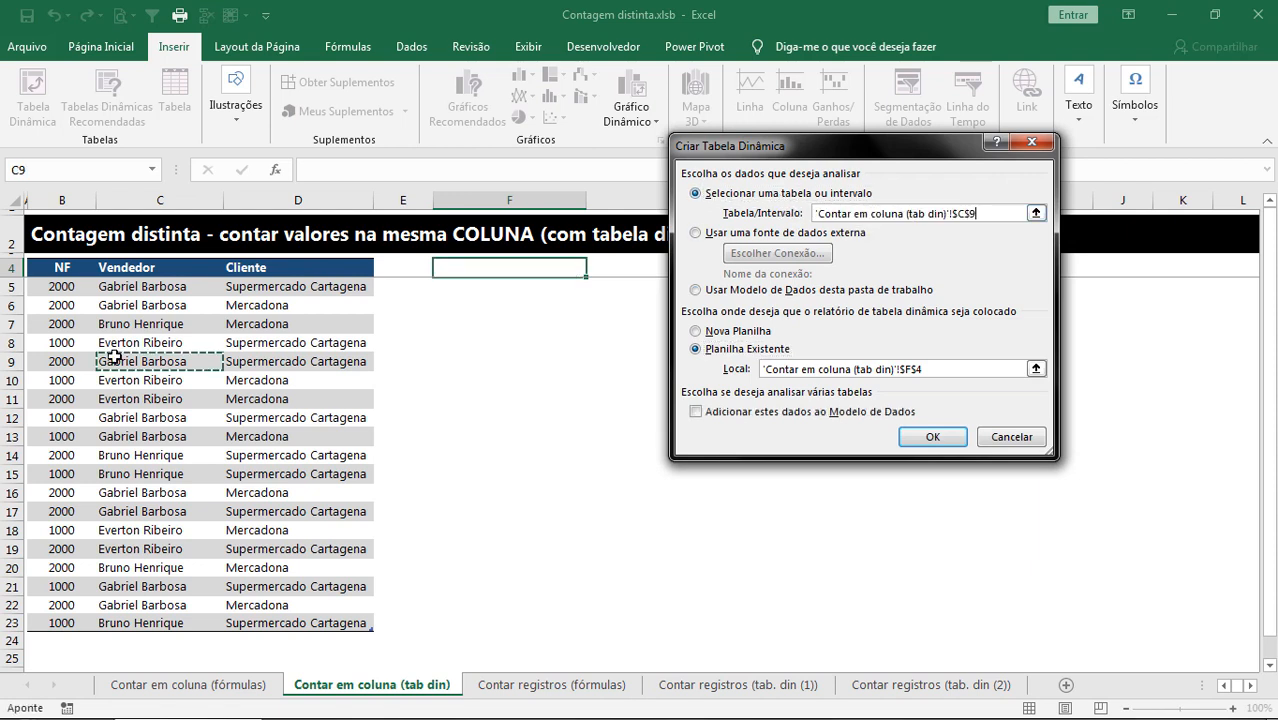
{"action": "key", "text": "ctrl+a"}
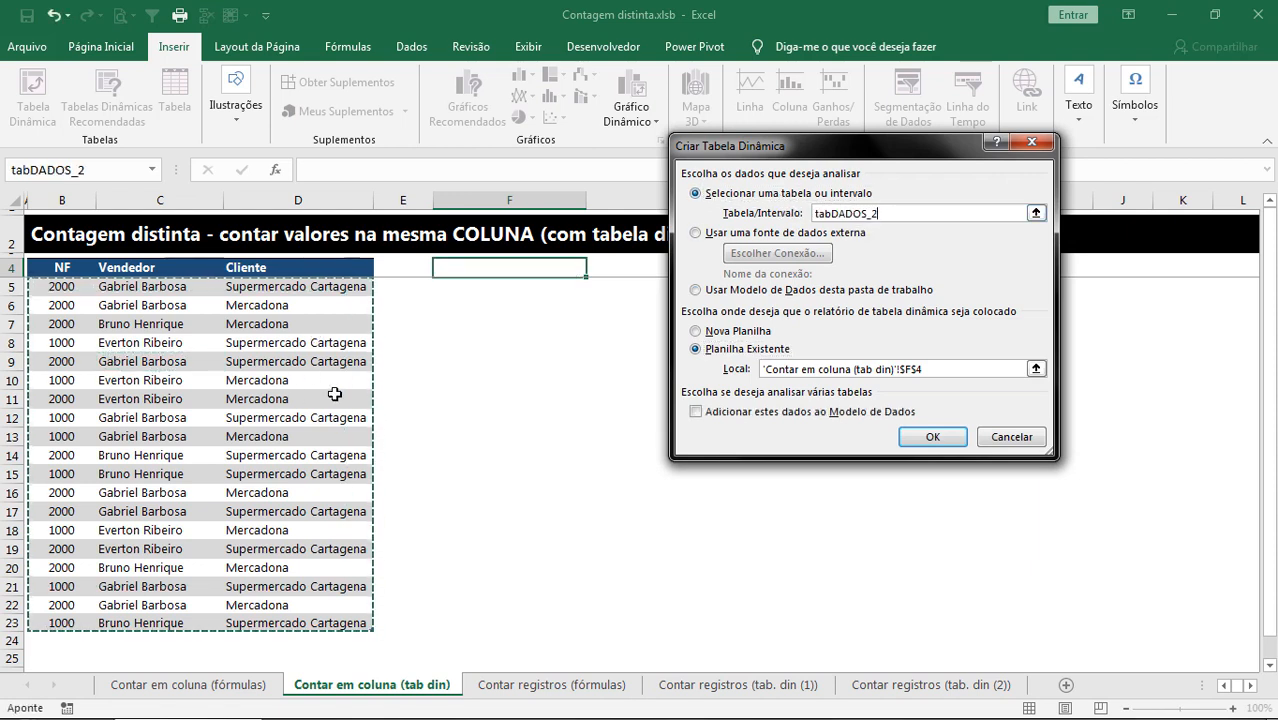
{"action": "left_click_drag", "start_coordinate": [800, 146], "coordinate": [780, 182]}
{"action": "left_click", "coordinate": [677, 443]}
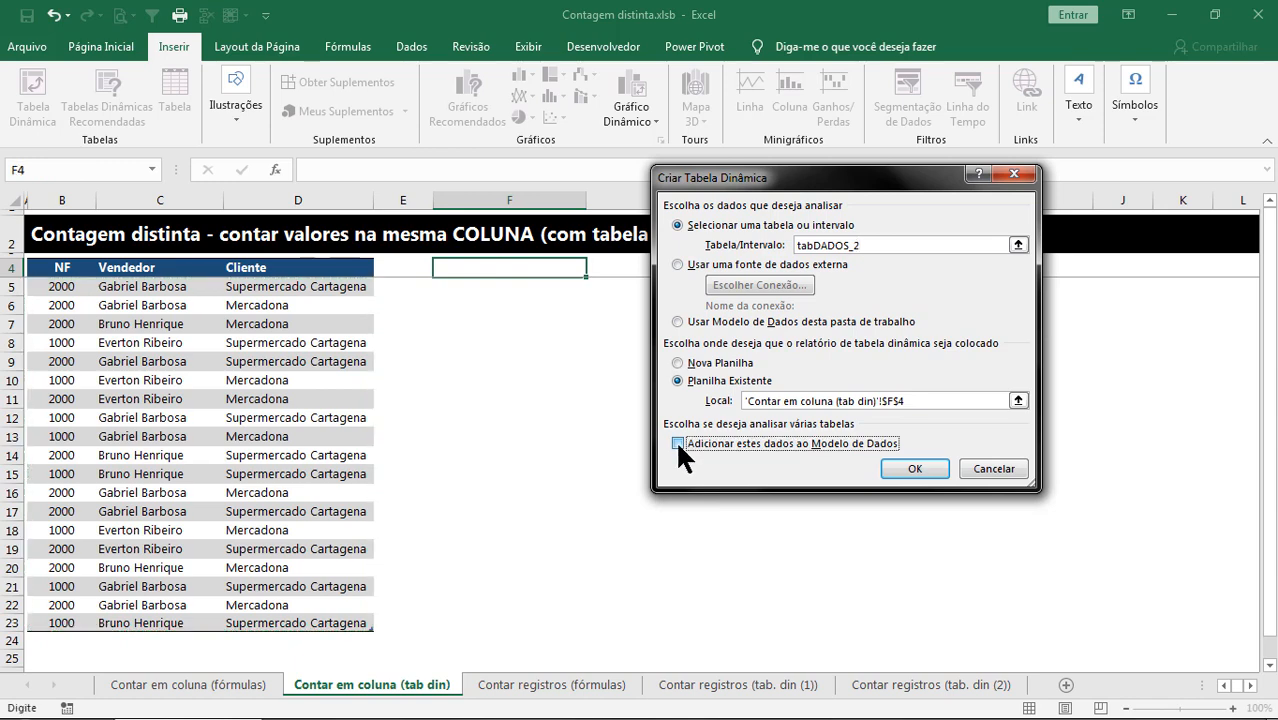
{"action": "left_click", "coordinate": [691, 442]}
{"action": "left_click", "coordinate": [900, 468]}
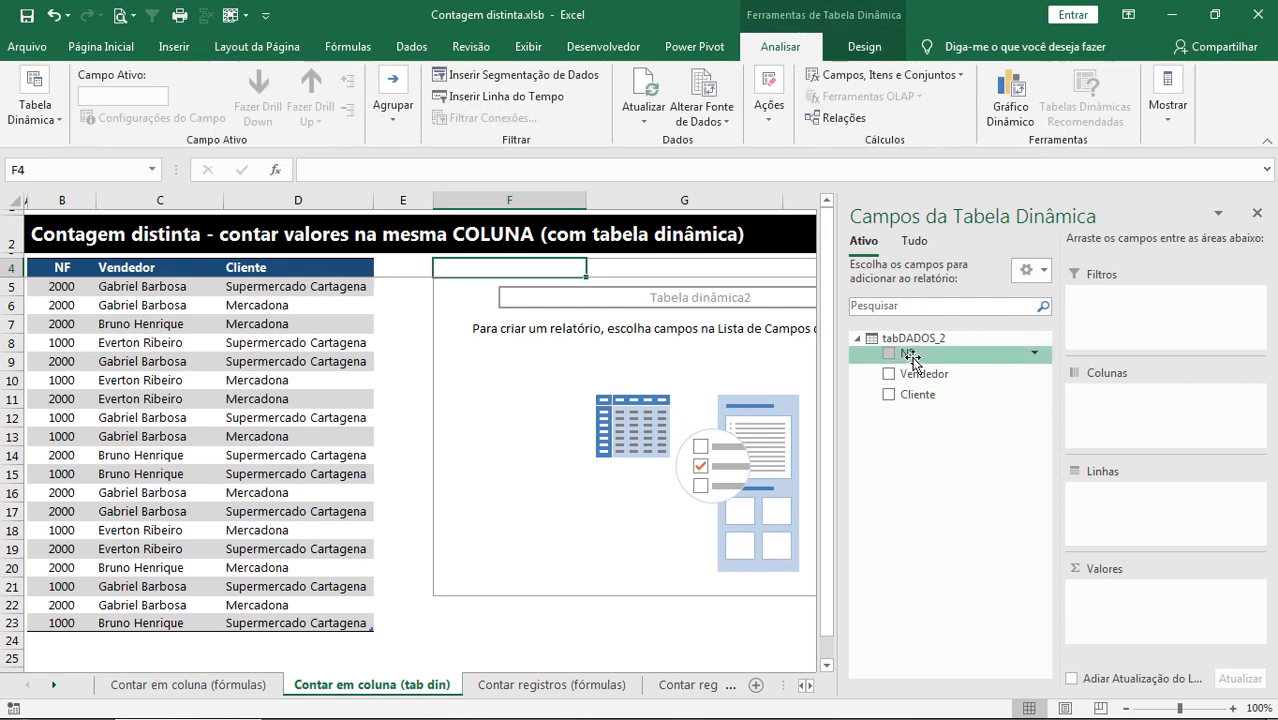
Step: Add NF, Vendedor and Cliente to the pivot table as value fields
{"action": "left_click_drag", "start_coordinate": [905, 353], "coordinate": [1118, 600]}
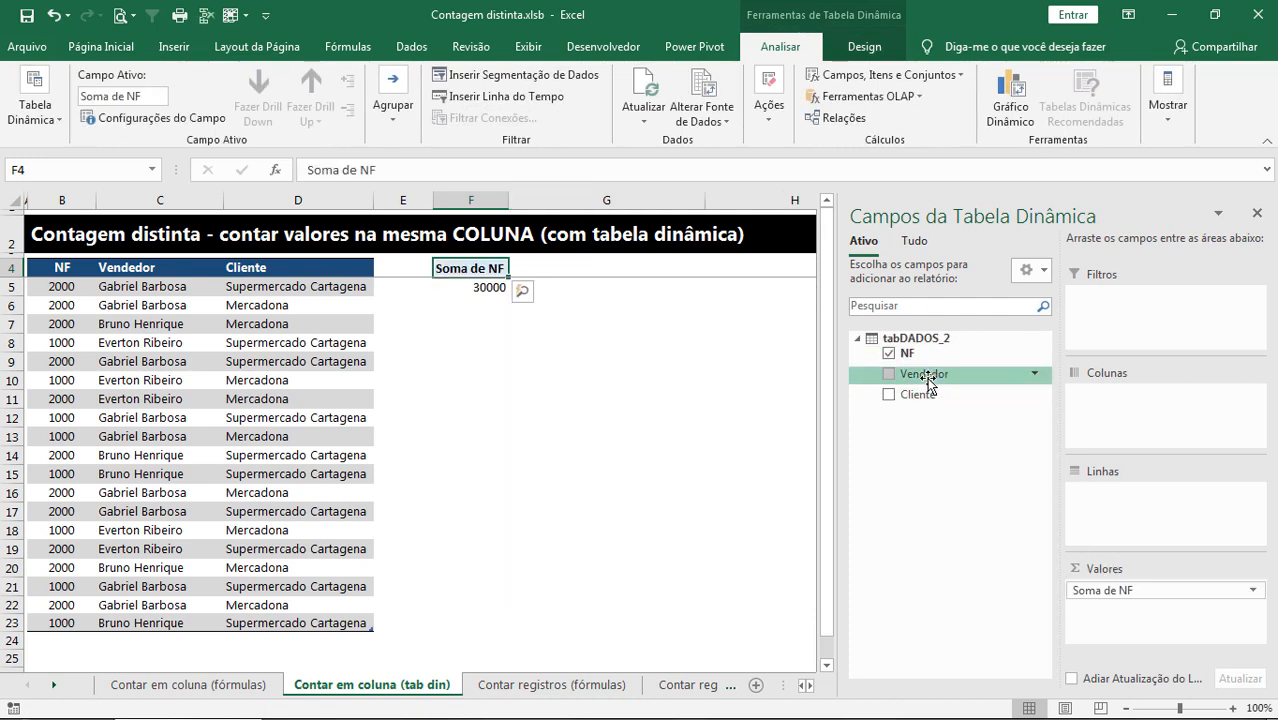
{"action": "left_click_drag", "start_coordinate": [905, 374], "coordinate": [1135, 620]}
{"action": "left_click_drag", "start_coordinate": [920, 394], "coordinate": [1118, 638]}
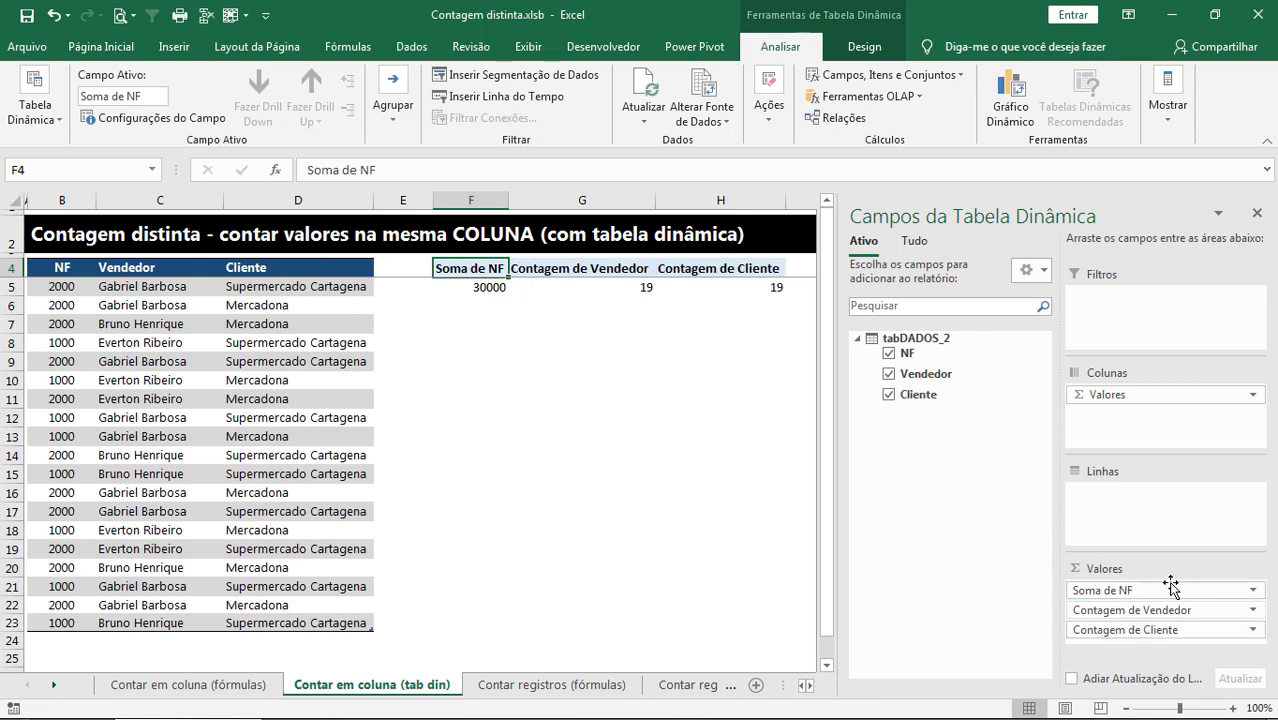
Step: Summarize the pivot table's NF value field by Contagem Distinta
{"action": "left_click", "coordinate": [1118, 591]}
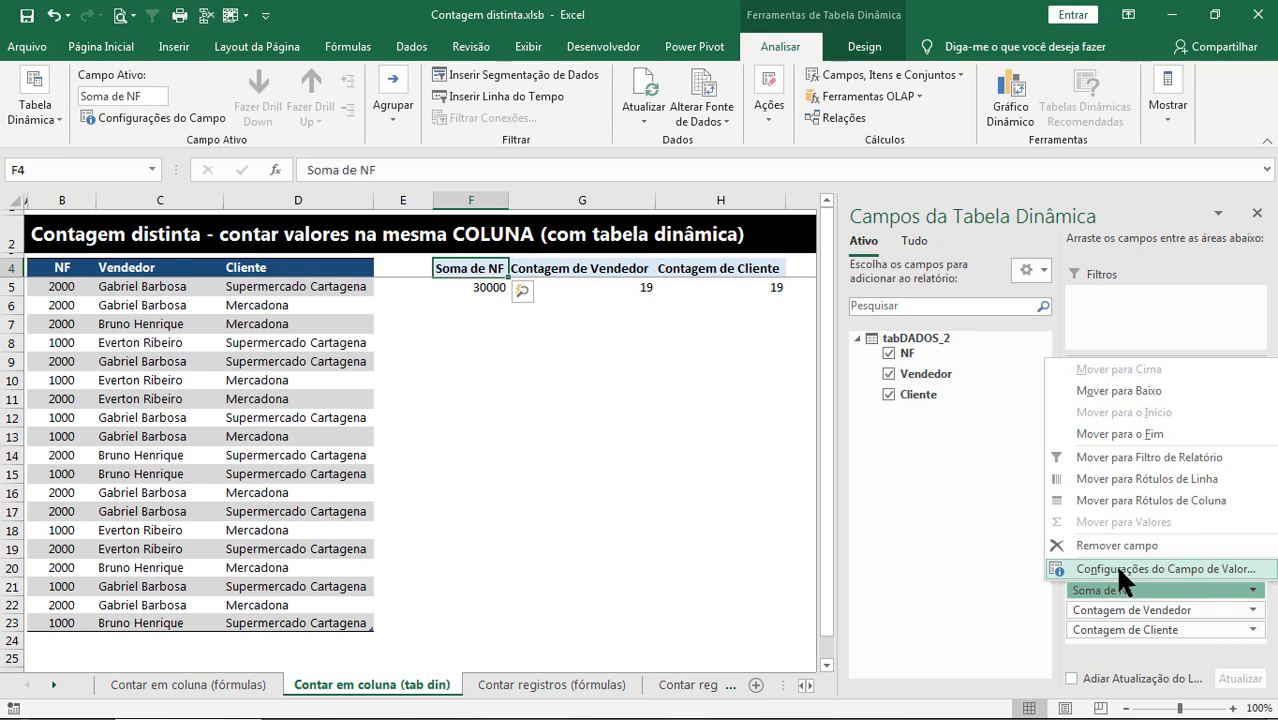
{"action": "left_click", "coordinate": [1115, 567]}
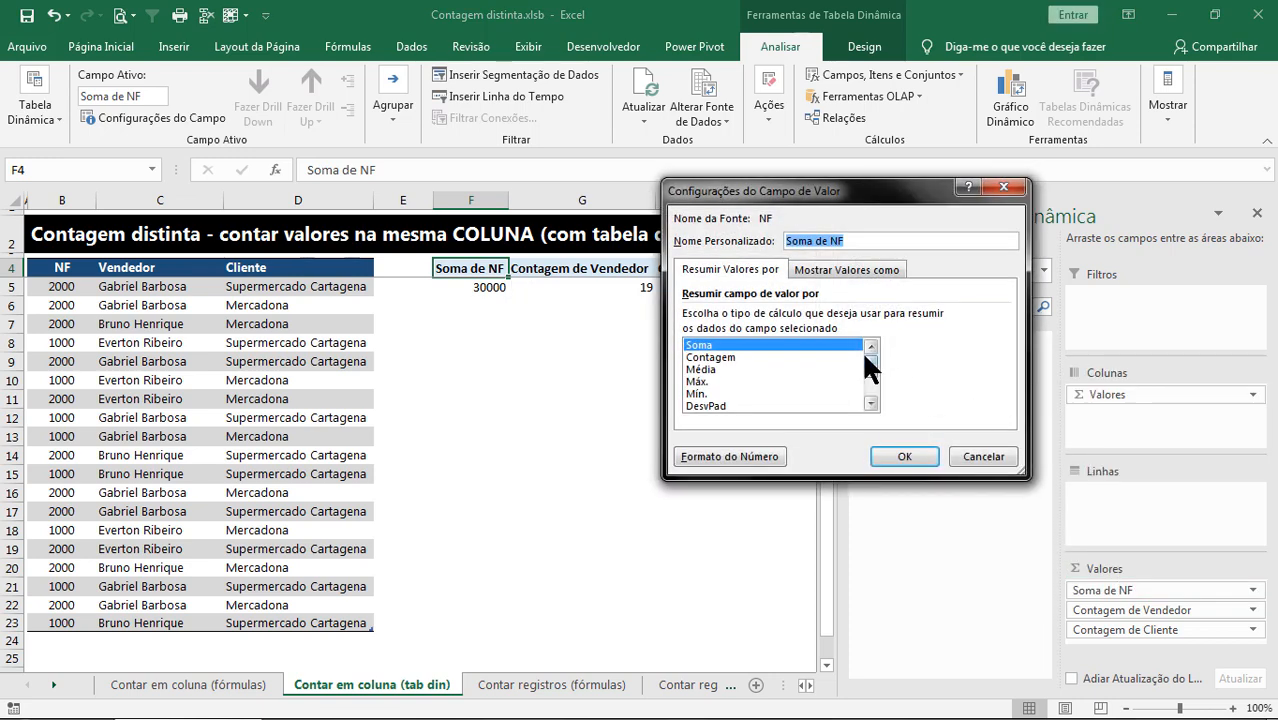
{"action": "scroll", "coordinate": [868, 368], "scroll_direction": "down", "scroll_amount": 2}
{"action": "left_click", "coordinate": [765, 405]}
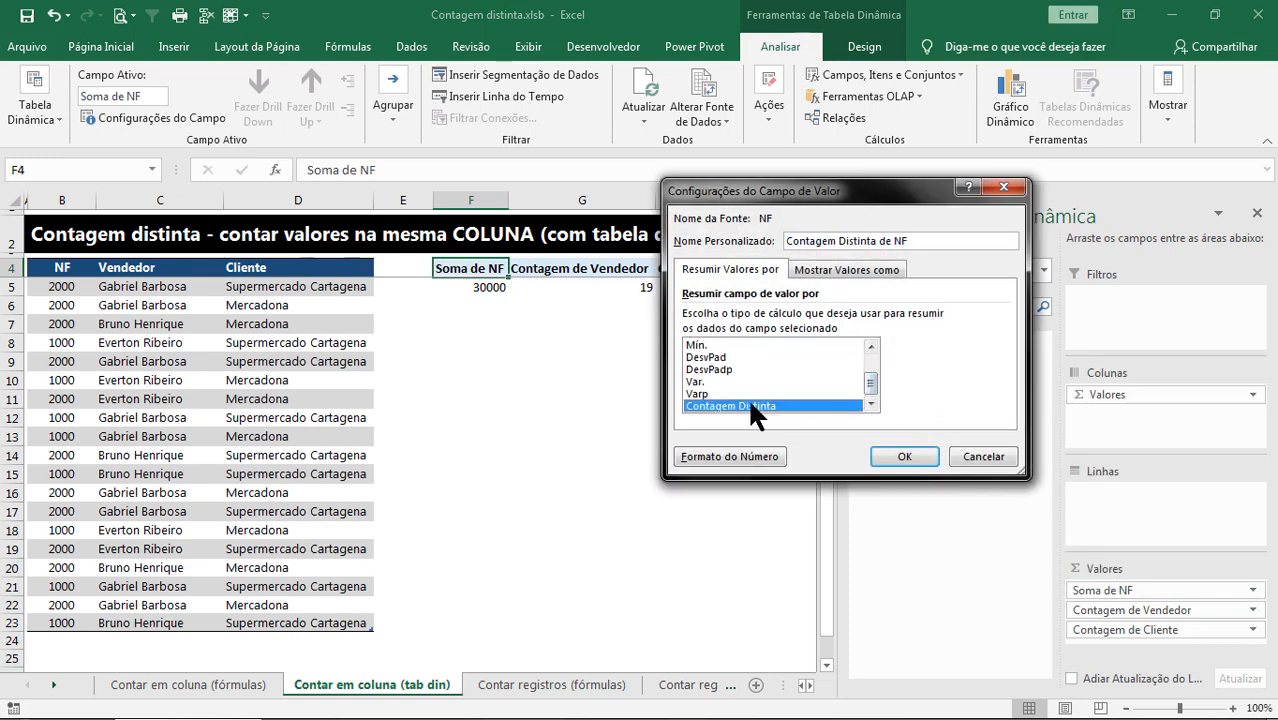
{"action": "left_click", "coordinate": [890, 459]}
Step: Summarize the pivot table's Vendedor value field by Contagem Distinta
{"action": "left_click", "coordinate": [1130, 610]}
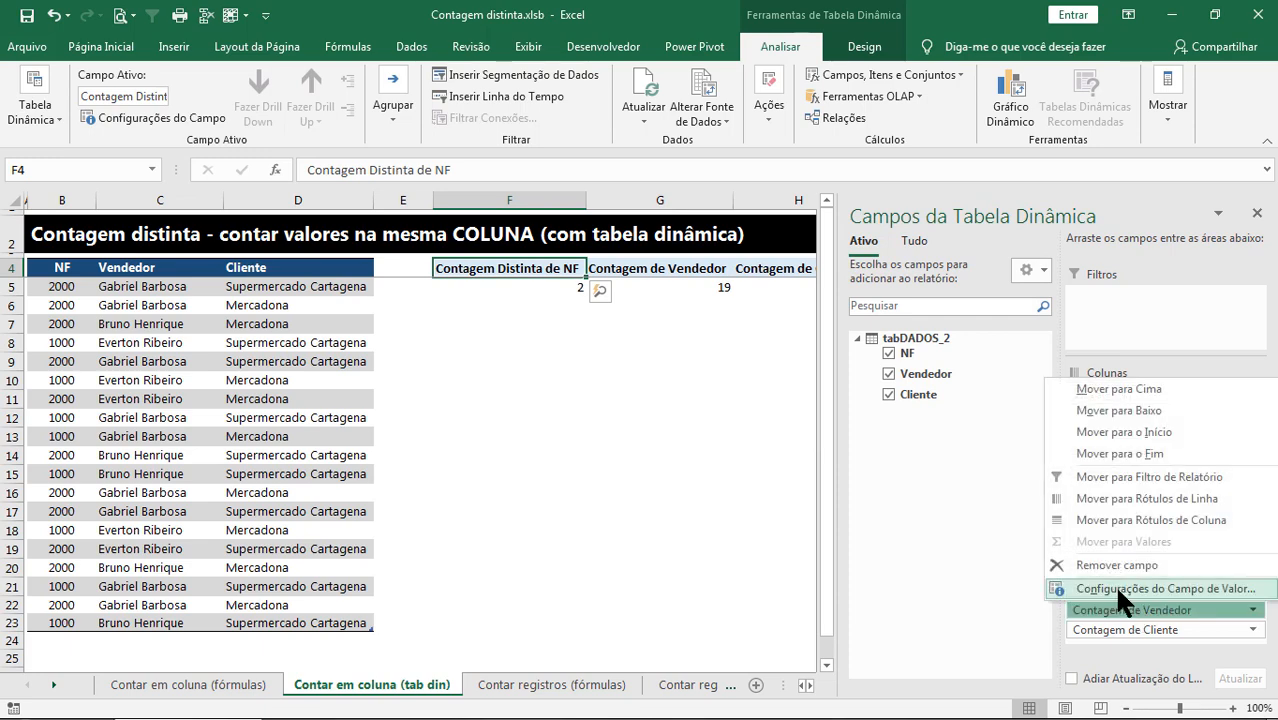
{"action": "left_click", "coordinate": [1118, 589]}
{"action": "scroll", "coordinate": [868, 364], "scroll_direction": "down", "scroll_amount": 2}
{"action": "left_click", "coordinate": [742, 403]}
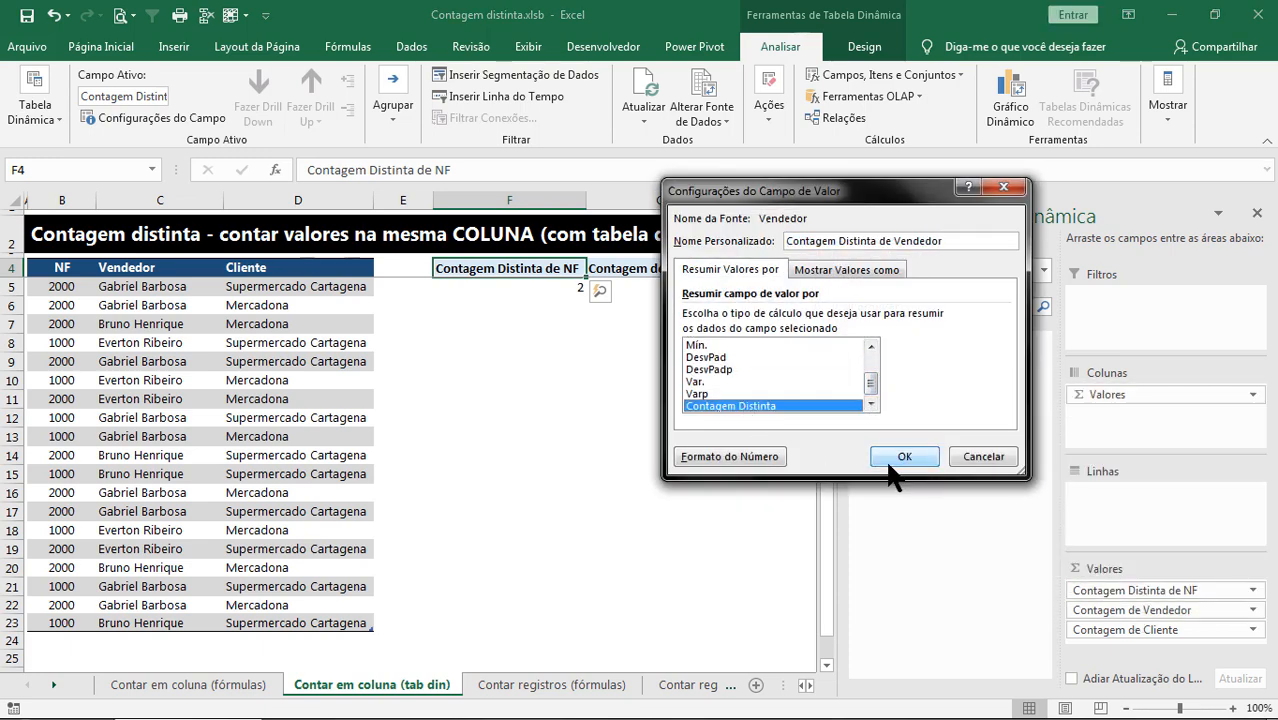
{"action": "left_click", "coordinate": [895, 458]}
Step: Summarize the pivot table's Cliente value field by Contagem Distinta and close the pivot field list
{"action": "left_click", "coordinate": [1155, 630]}
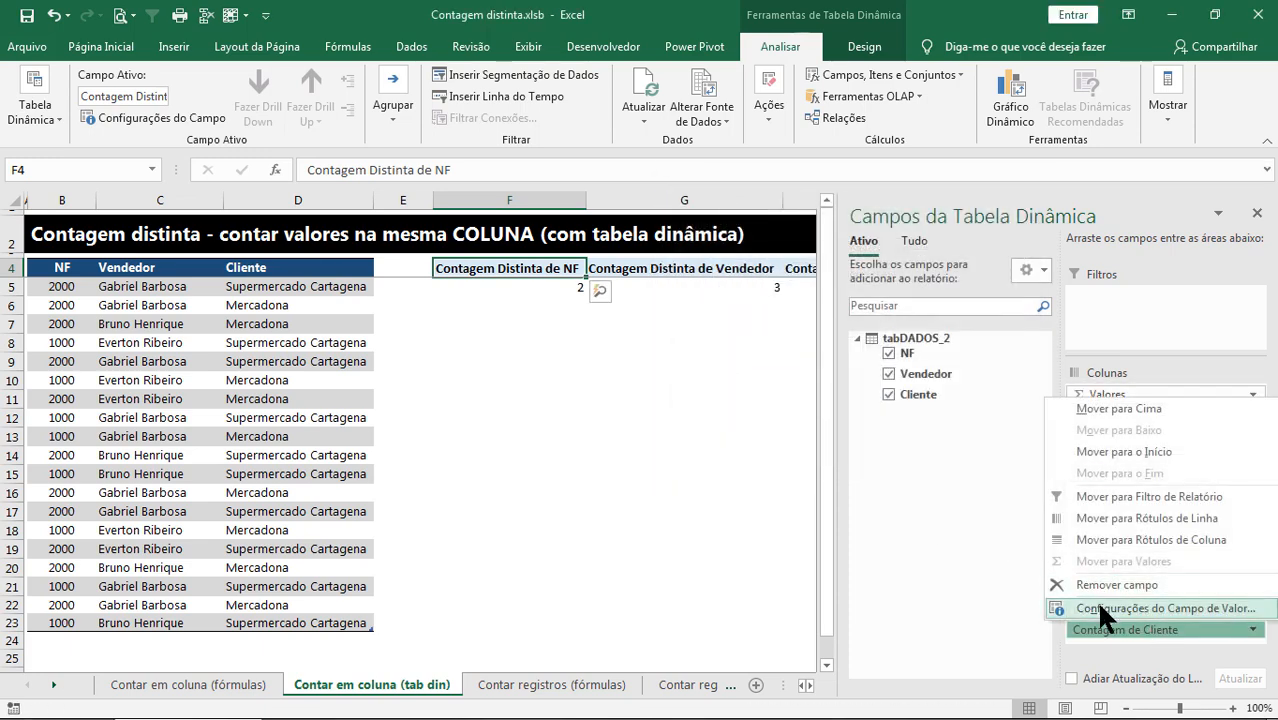
{"action": "left_click", "coordinate": [1100, 608]}
{"action": "scroll", "coordinate": [864, 372], "scroll_direction": "down", "scroll_amount": 2}
{"action": "left_click", "coordinate": [782, 405]}
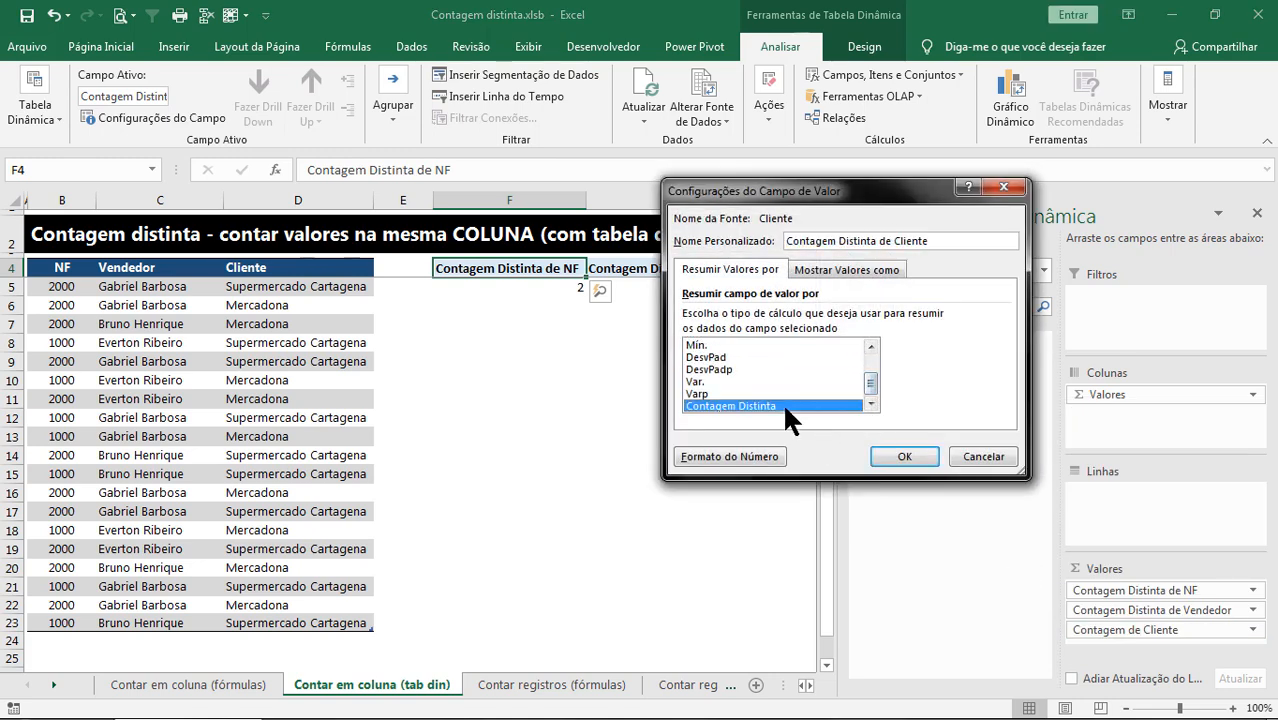
{"action": "left_click", "coordinate": [904, 456]}
{"action": "left_click", "coordinate": [1257, 213]}
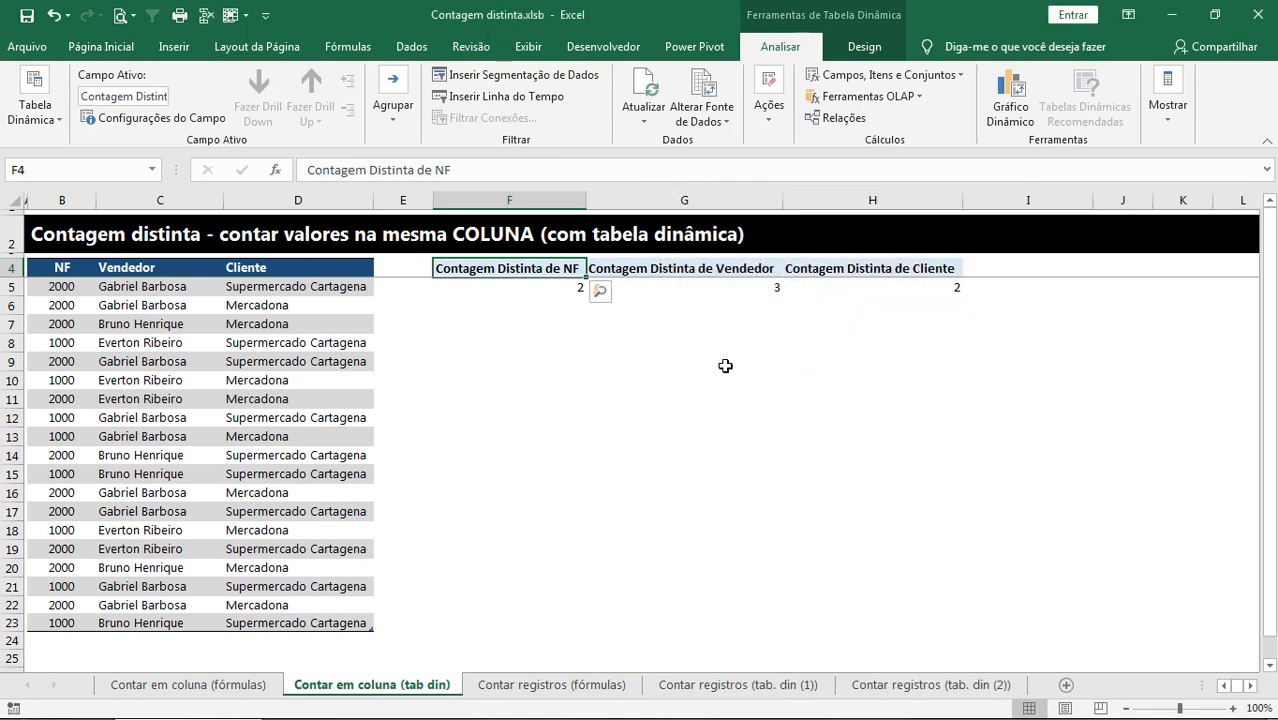
Step: Center the pivot table's headers and values in F4:H5
{"action": "left_click", "coordinate": [804, 403]}
{"action": "left_click_drag", "start_coordinate": [907, 295], "coordinate": [545, 273]}
{"action": "left_click", "coordinate": [105, 46]}
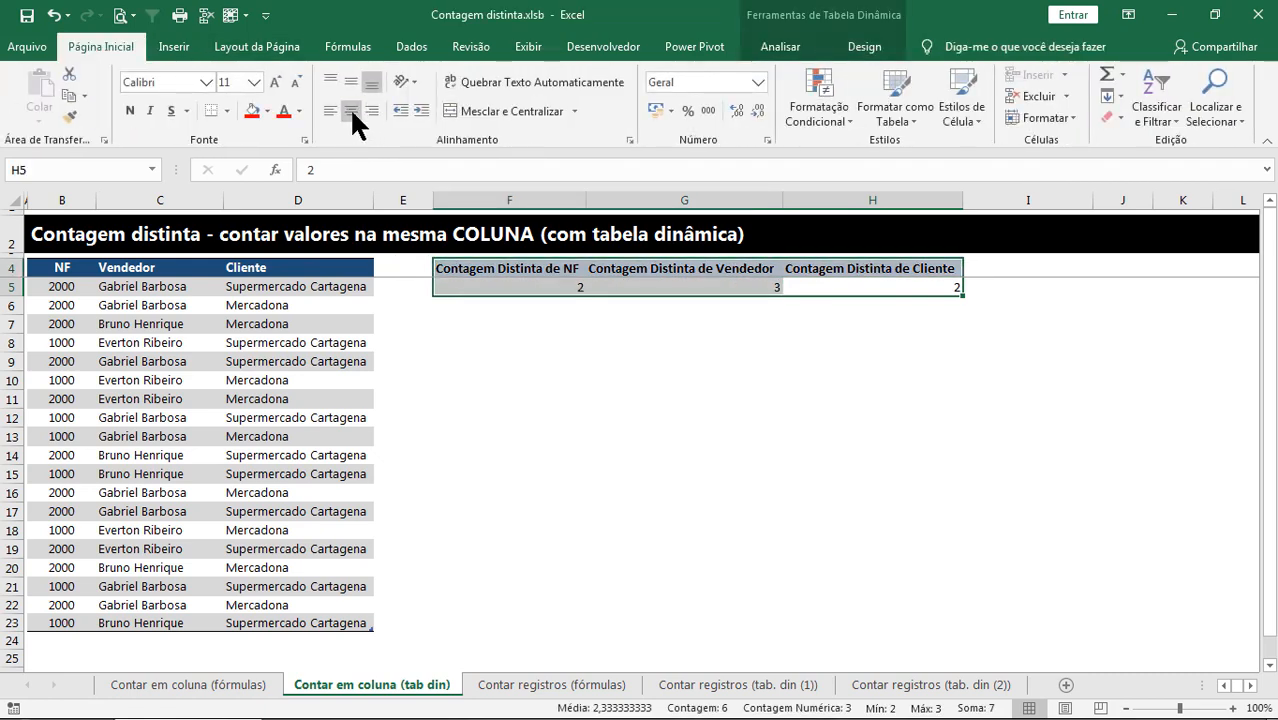
{"action": "left_click", "coordinate": [351, 111]}
Step: Compare the pivot table's three distinct counts with the results on the sheet Contar em coluna (fórmulas)
{"action": "left_click", "coordinate": [523, 288]}
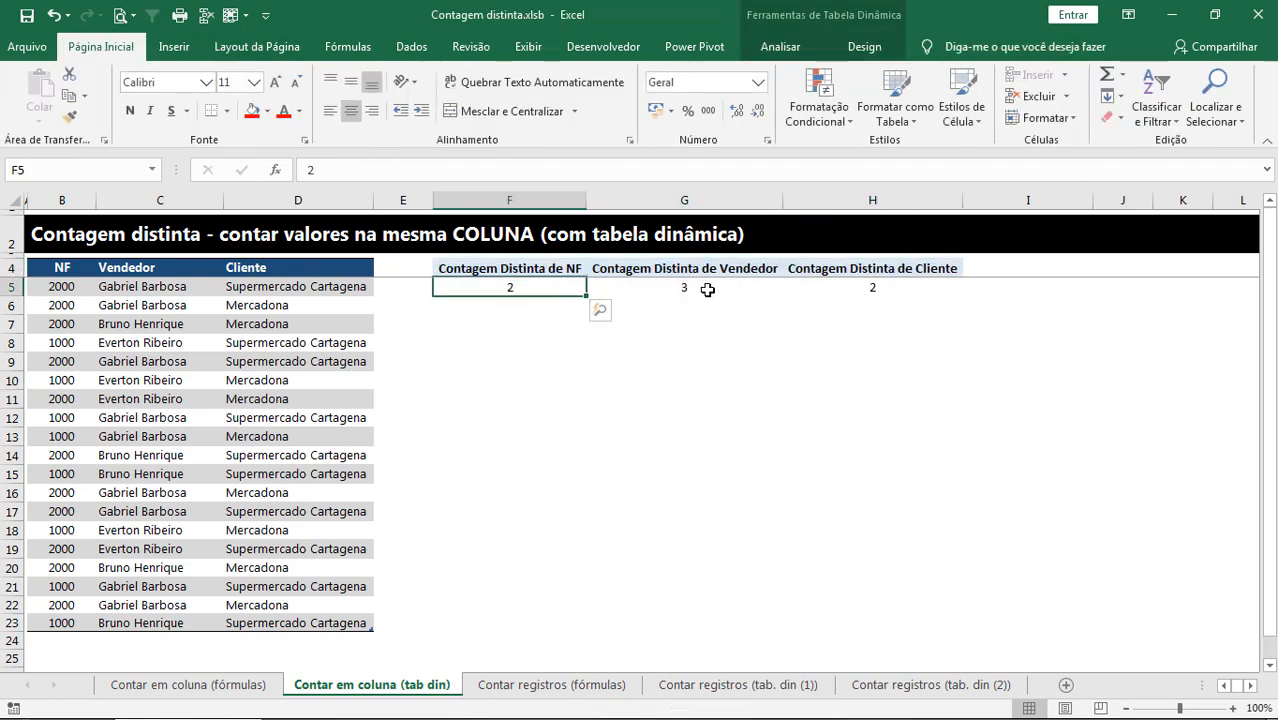
{"action": "left_click", "coordinate": [707, 289]}
{"action": "left_click", "coordinate": [873, 288]}
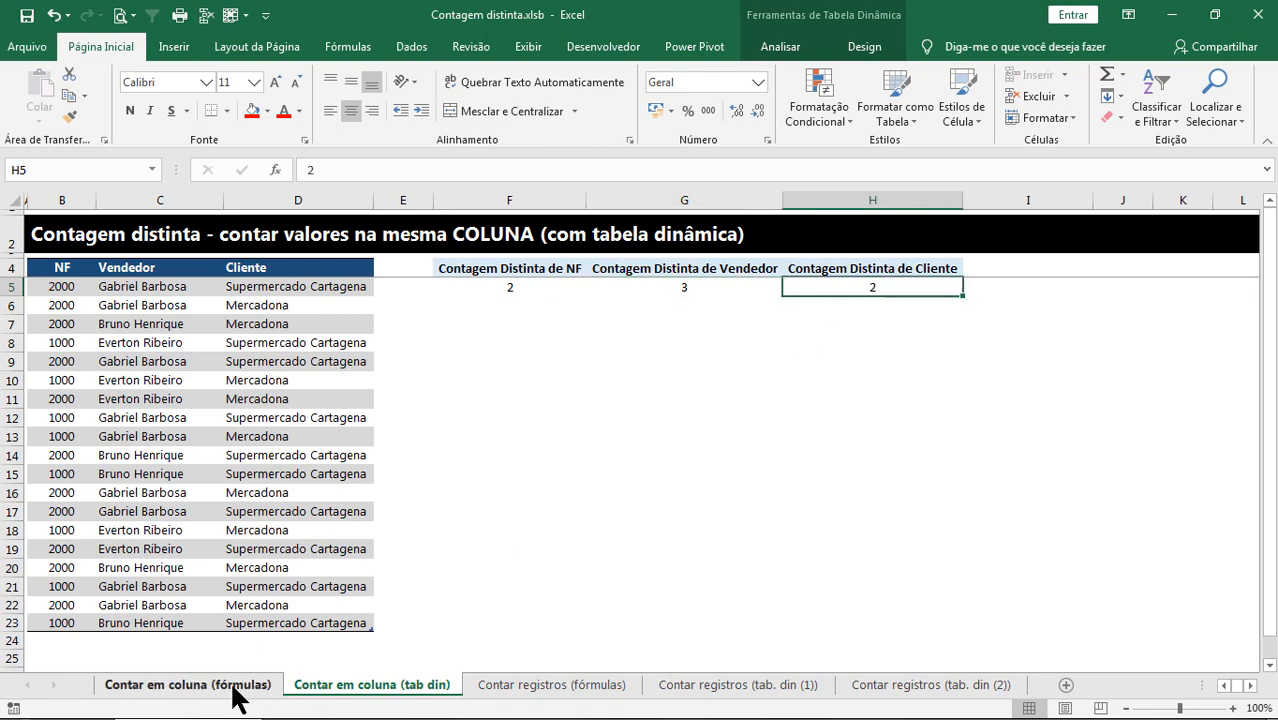
{"action": "left_click", "coordinate": [233, 689]}
{"action": "left_click", "coordinate": [331, 688]}
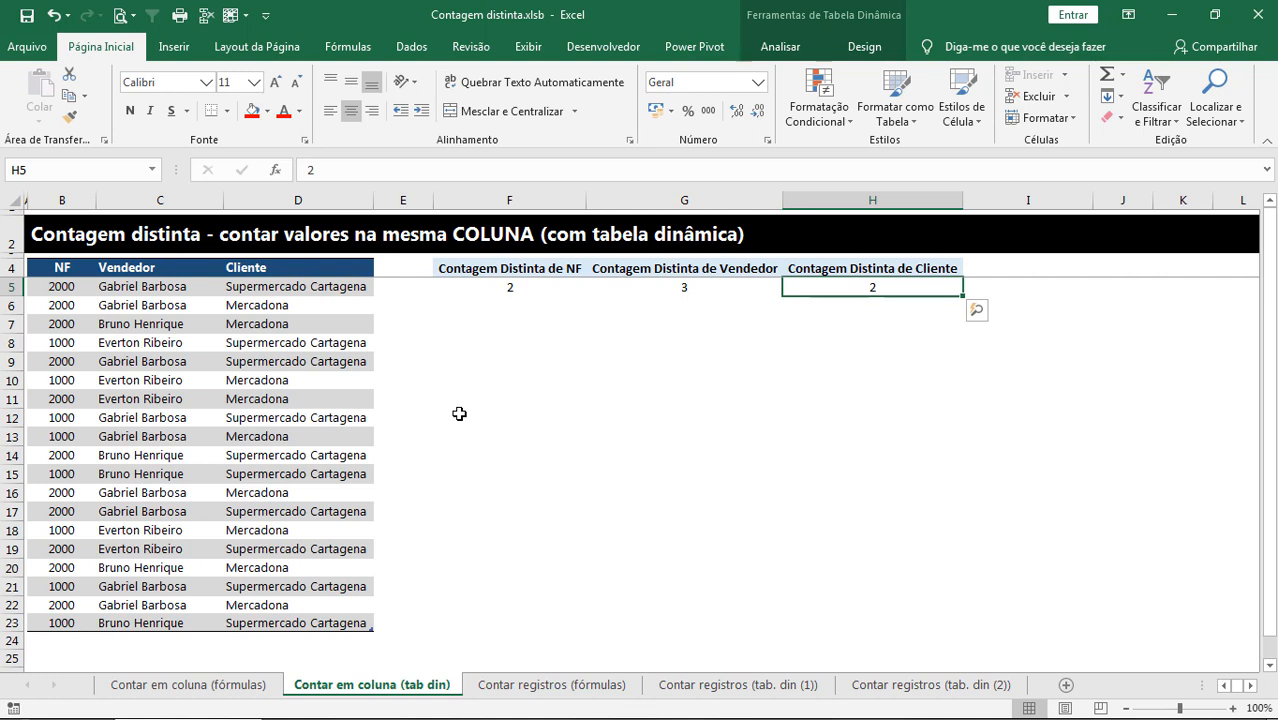
Step: Switch to the sheet Contar registros (fórmulas)
{"action": "left_click", "coordinate": [520, 684]}
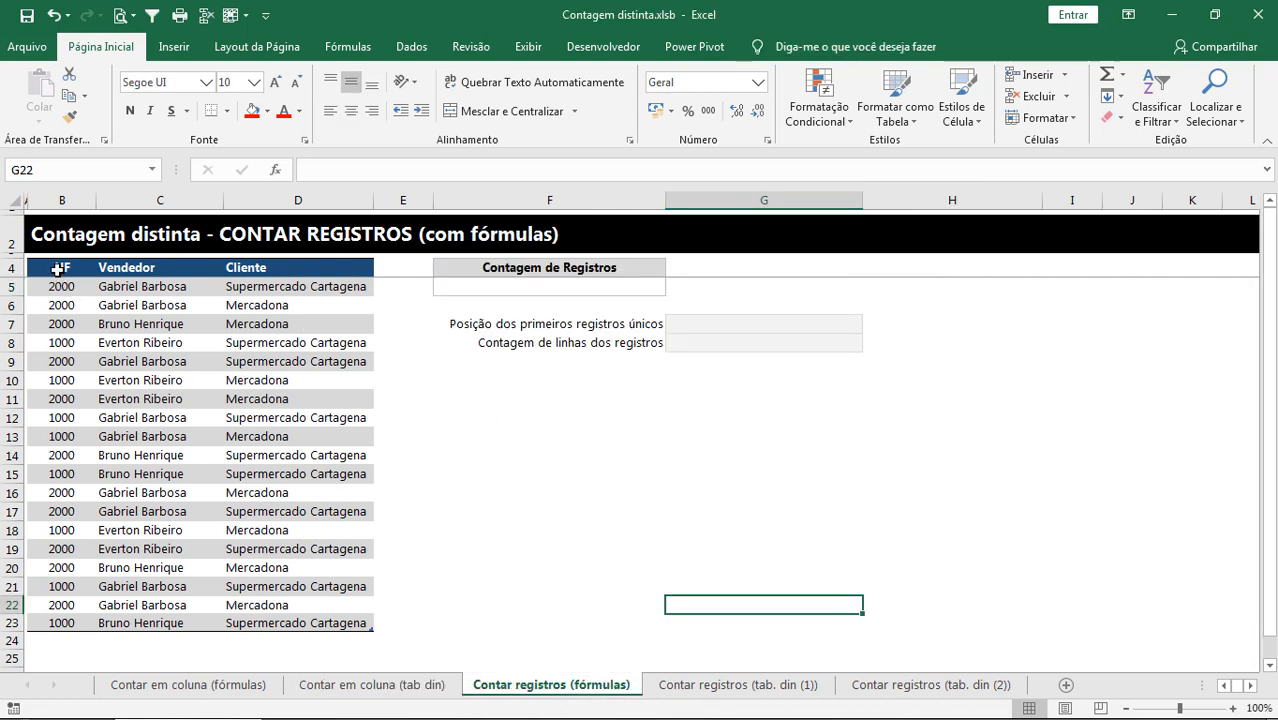
Step: Copy the NF, Vendedor and Cliente table in B4:D23 and paste it starting at L4
{"action": "left_click_drag", "start_coordinate": [57, 268], "coordinate": [288, 617]}
{"action": "key", "text": "ctrl+c"}
{"action": "key", "text": "Right"}
{"action": "key", "text": "Right"}
{"action": "key", "text": "Right"}
{"action": "key", "text": "Right"}
{"action": "key", "text": "Right"}
{"action": "key", "text": "Right"}
{"action": "key", "text": "Right"}
{"action": "key", "text": "Right"}
{"action": "key", "text": "Right"}
{"action": "key", "text": "Right"}
{"action": "key", "text": "Right"}
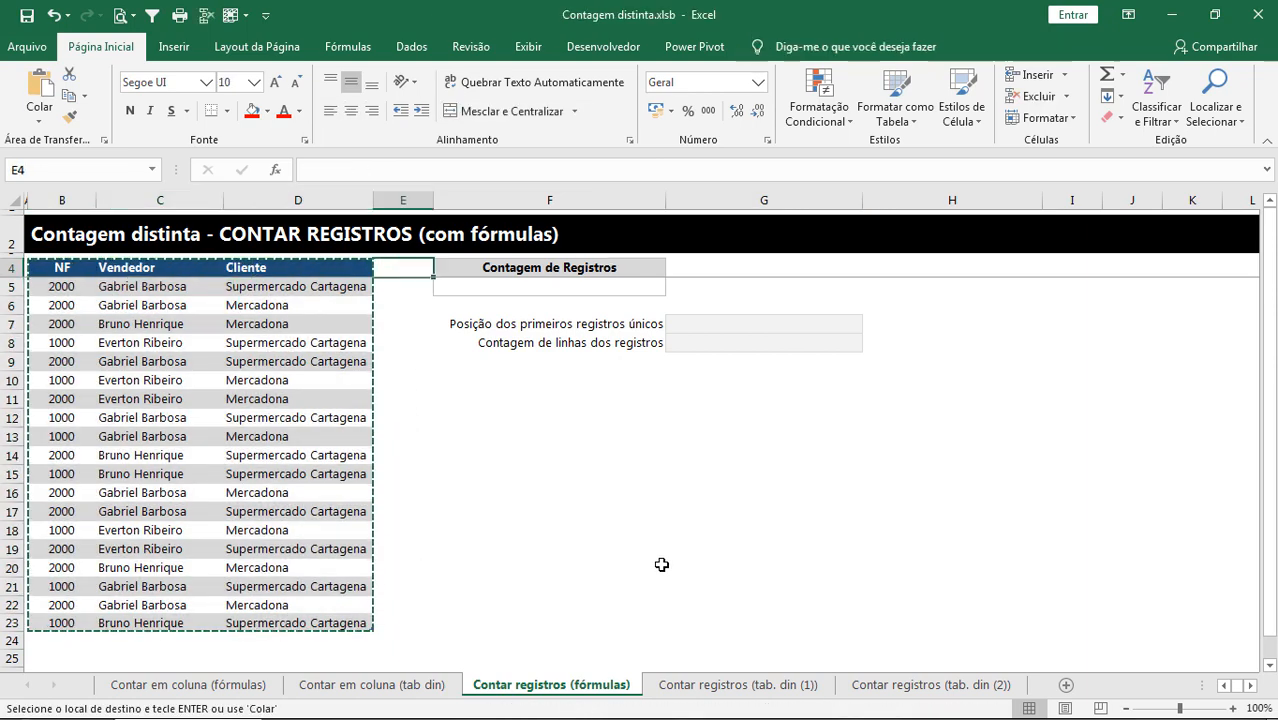
{"action": "key", "text": "Right"}
{"action": "key", "text": "Right"}
{"action": "key", "text": "Right"}
{"action": "key", "text": "Right"}
{"action": "key", "text": "Left"}
{"action": "key", "text": "Left"}
{"action": "key", "text": "Left"}
{"action": "key", "text": "Left"}
{"action": "key", "text": "Left"}
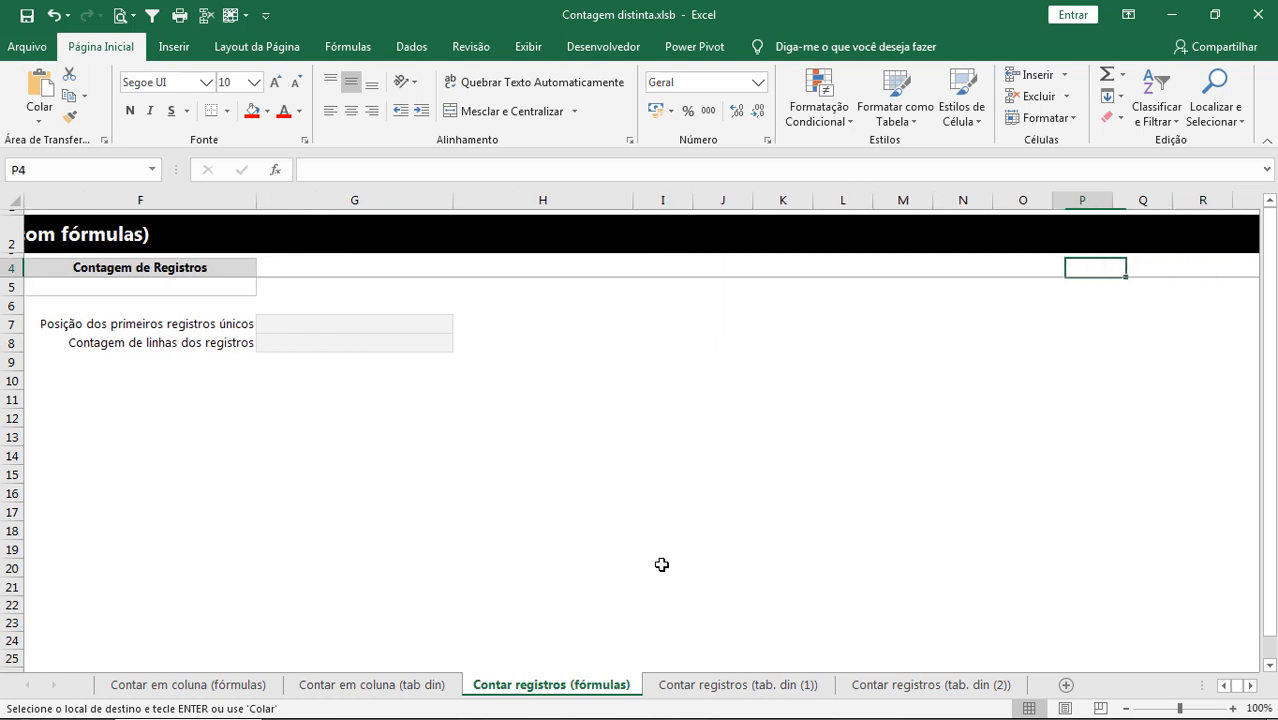
{"action": "key", "text": "ctrl+v"}
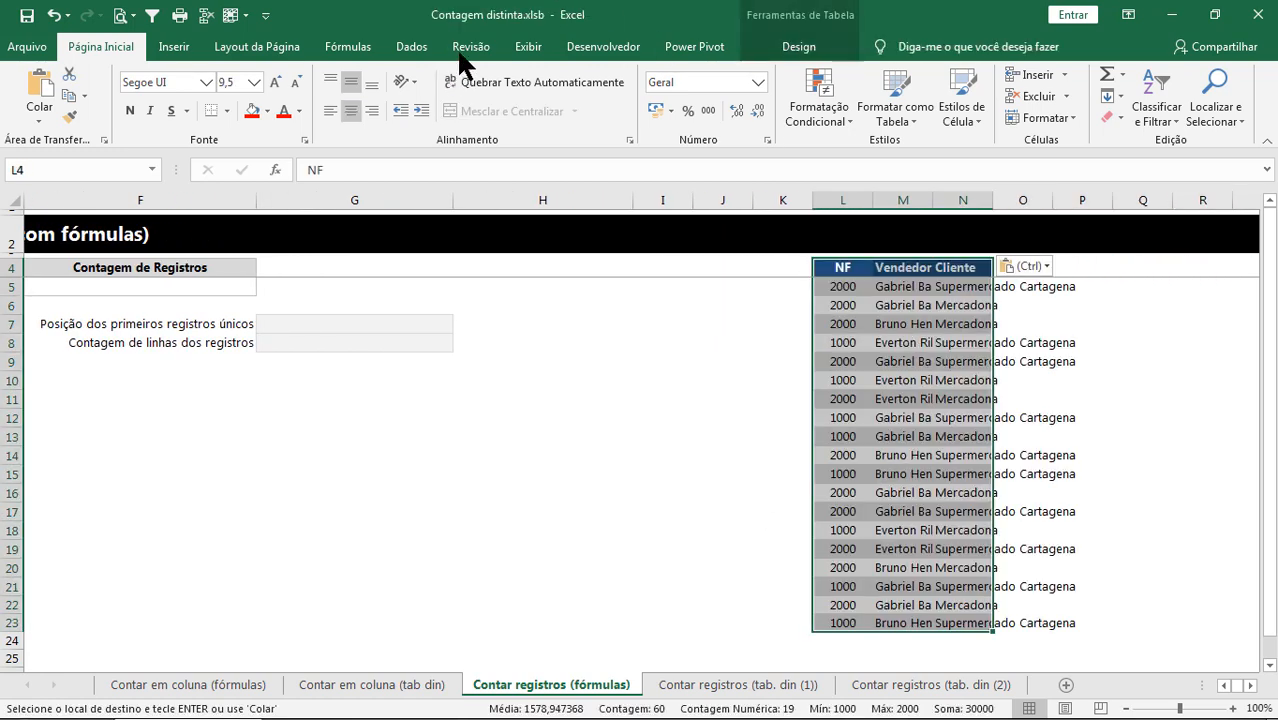
Step: Remove the duplicate rows from the copied table at L4, comparing the columns NF, Vendedor and Cliente
{"action": "left_click", "coordinate": [425, 48]}
{"action": "left_click", "coordinate": [710, 95]}
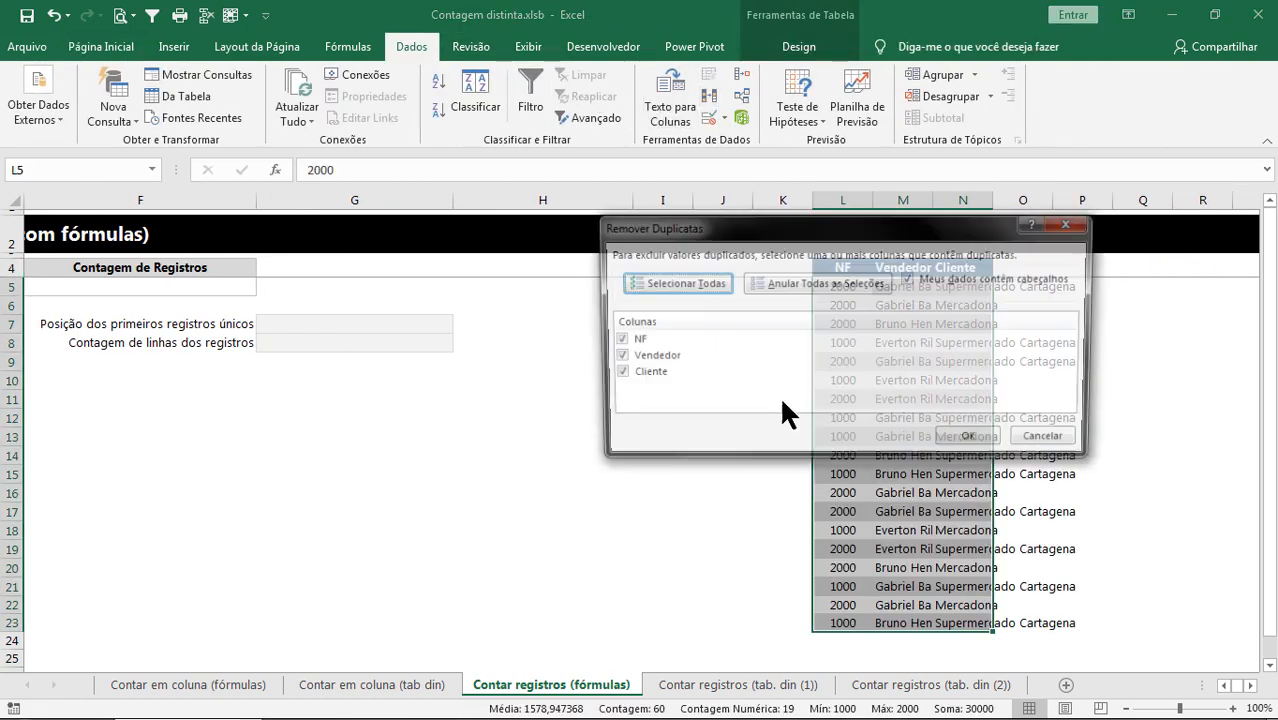
{"action": "left_click", "coordinate": [962, 440]}
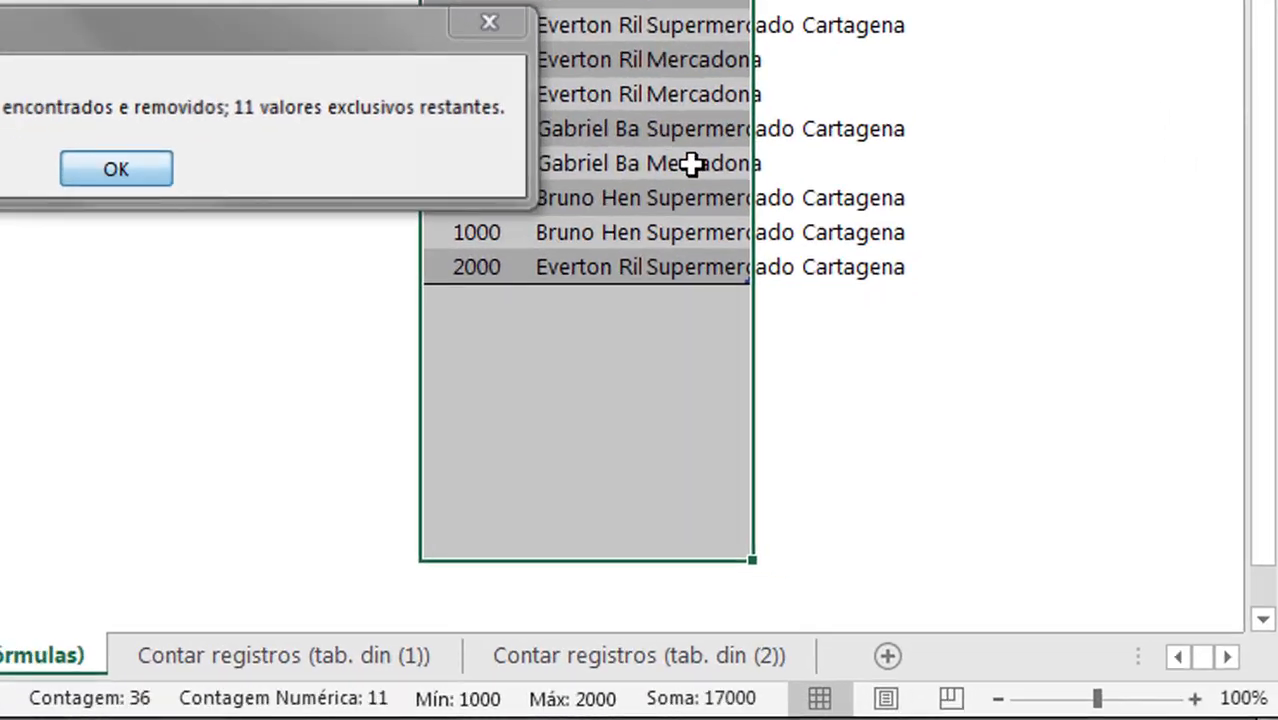
{"action": "key", "text": "Return"}
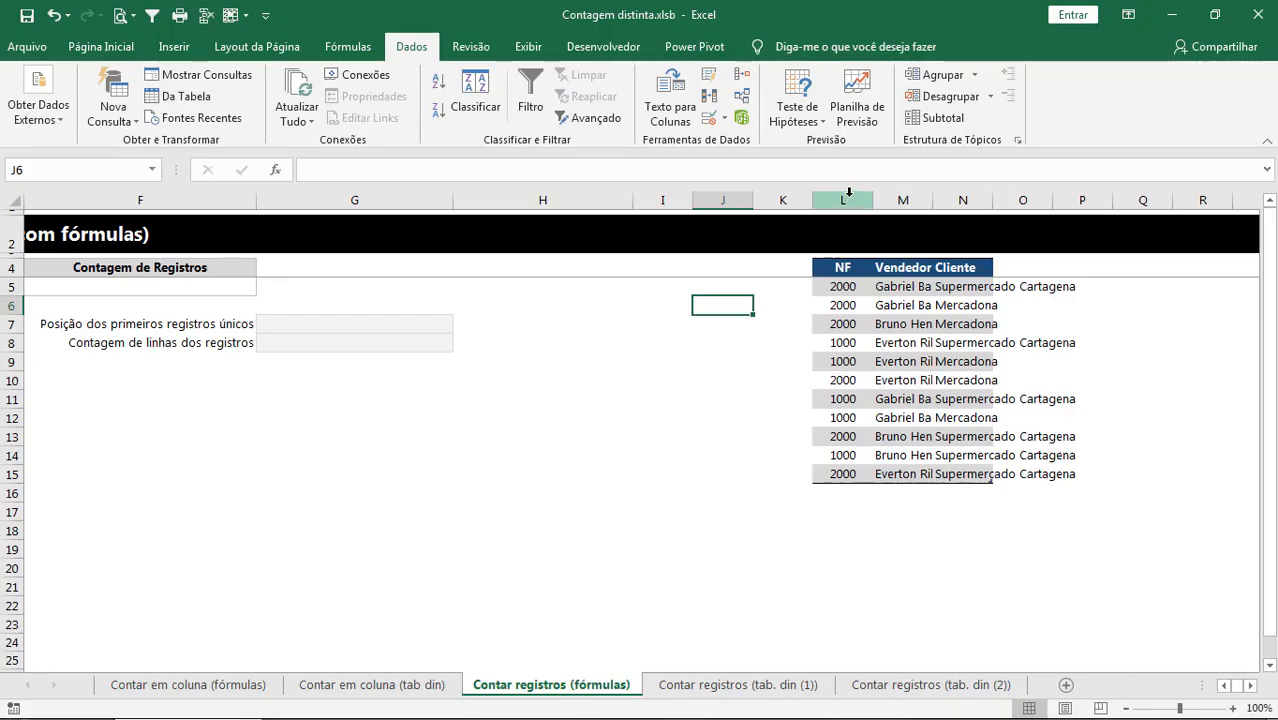
Step: Undo the duplicate removal and the pasted table copy, return to the original table and clear the copy selection
{"action": "key", "text": "ctrl+z"}
{"action": "key", "text": "ctrl+z"}
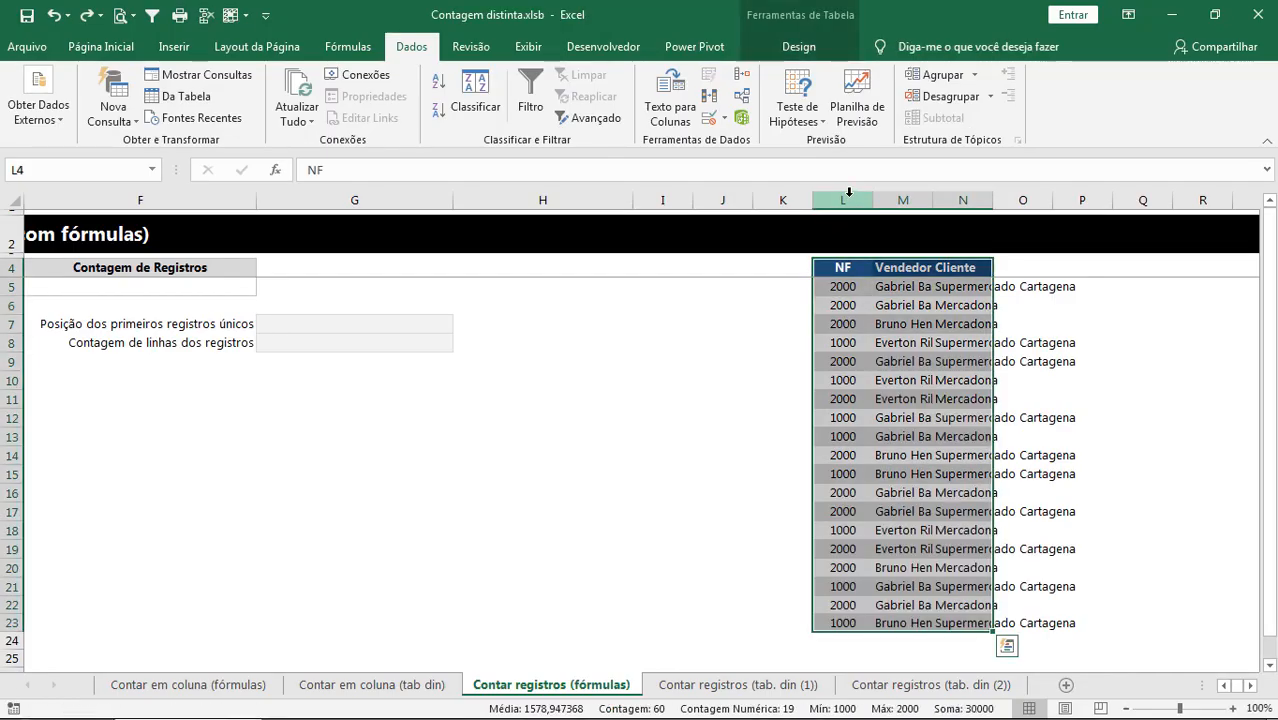
{"action": "key", "text": "ctrl+Left"}
{"action": "key", "text": "ctrl+Left"}
{"action": "key", "text": "ctrl+Left"}
{"action": "key", "text": "ctrl+Left"}
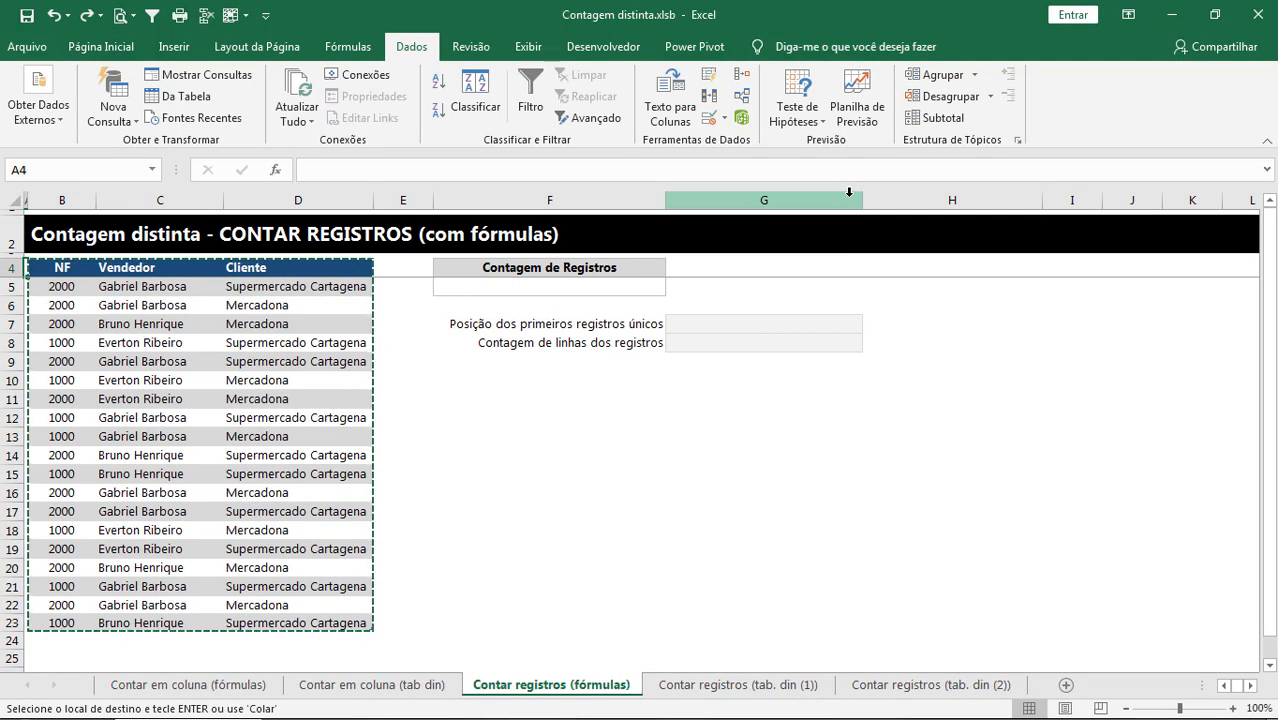
{"action": "key", "text": "Escape"}
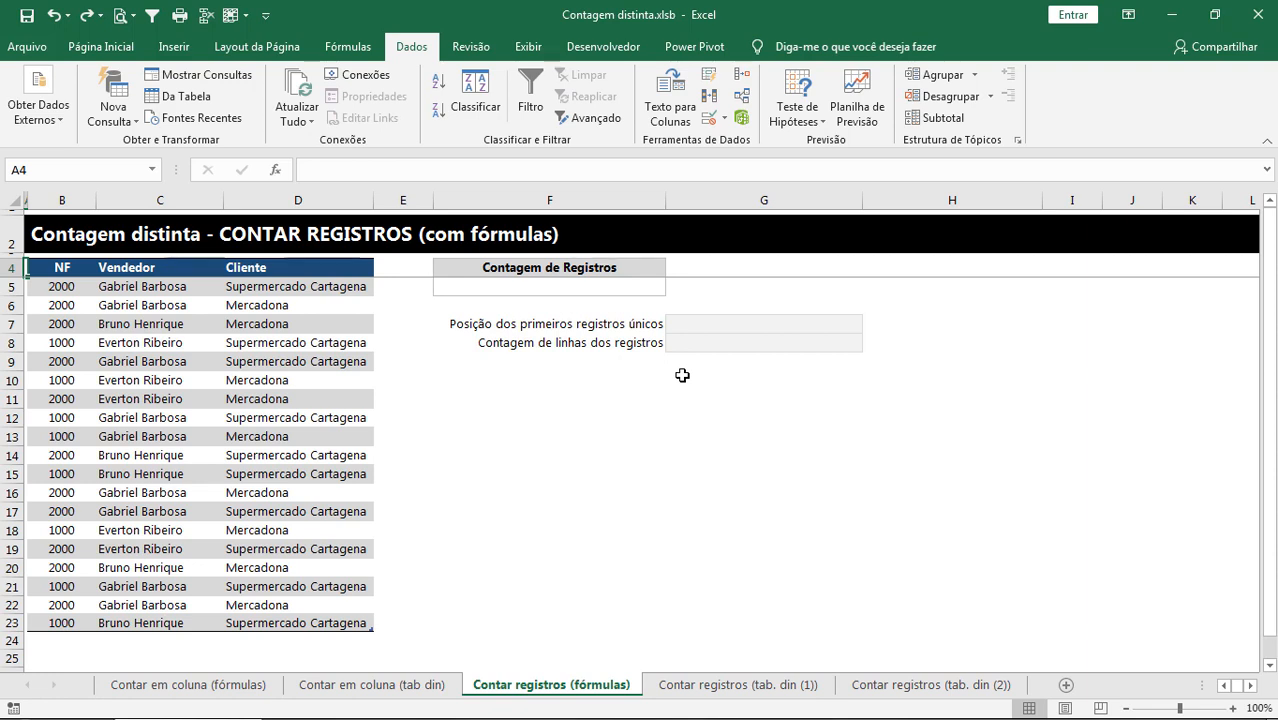
Step: Start a CORRESP formula in G7 with tabDADOS_3[NF]&tabDADOS_3[Vendedor]&tabDADOS_3[Cliente] as the lookup value
{"action": "left_click", "coordinate": [684, 346]}
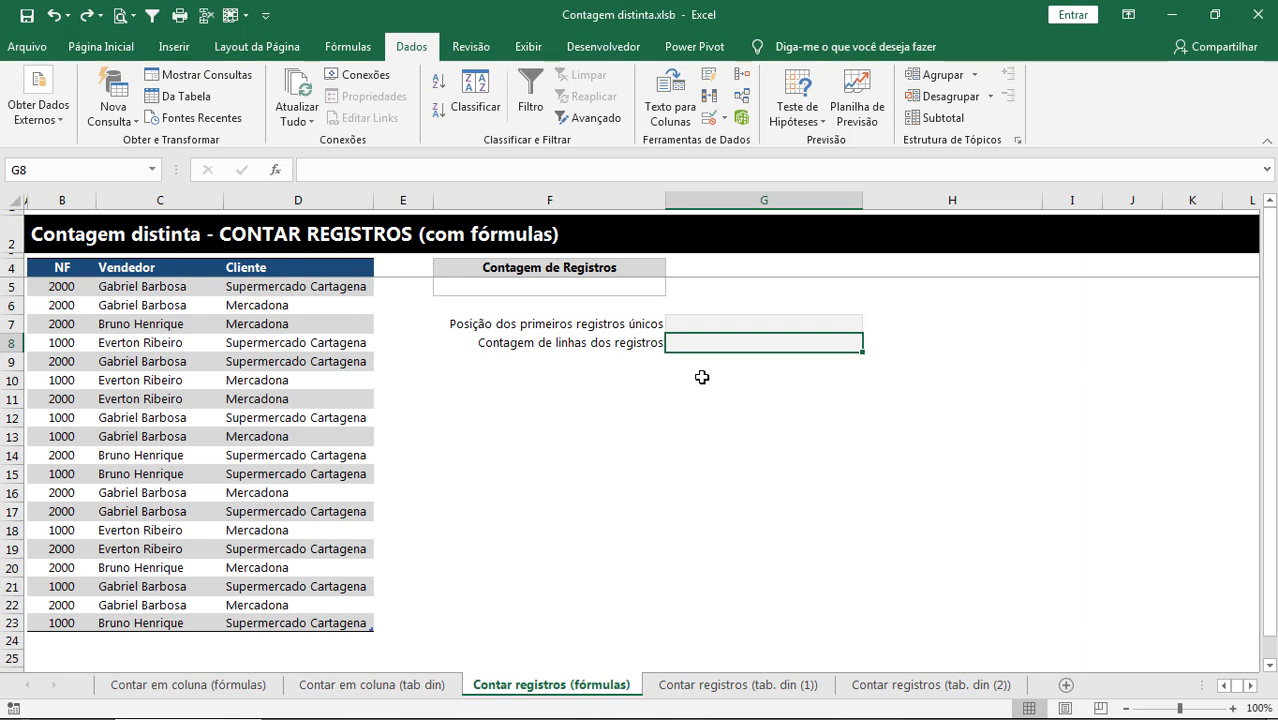
{"action": "key", "text": "Up"}
{"action": "type", "text": "="}
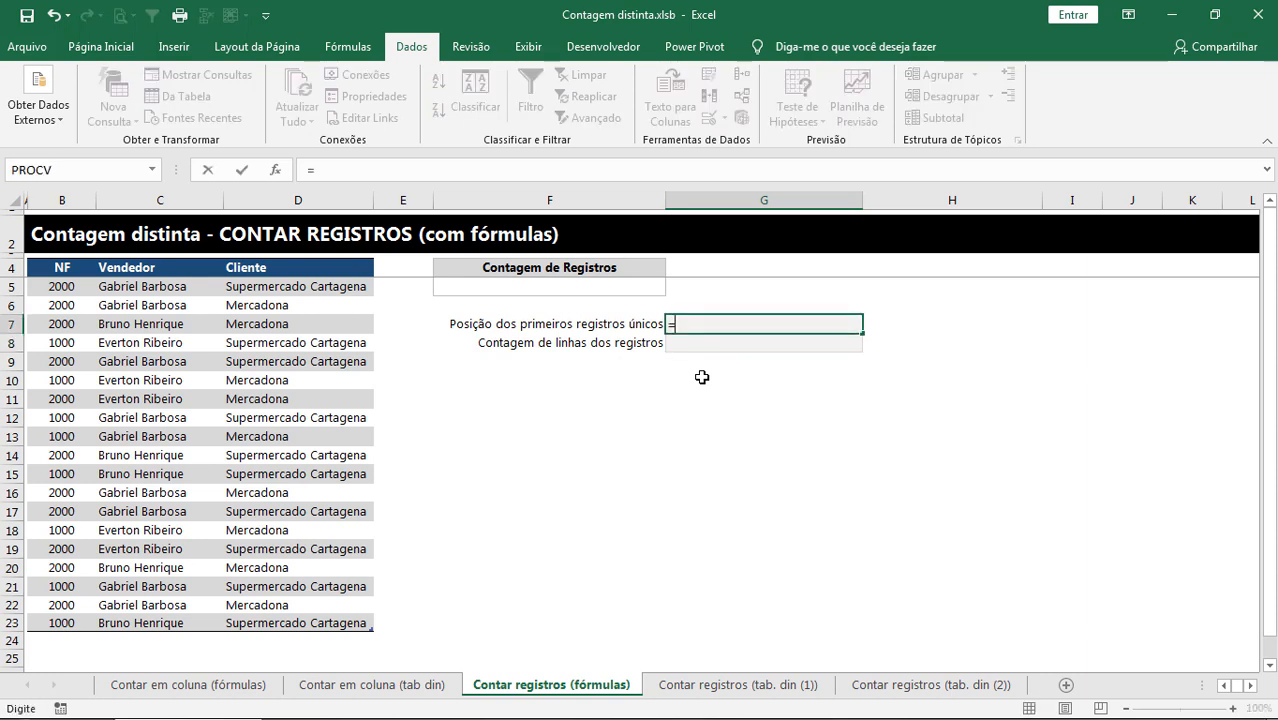
{"action": "type", "text": "COR"}
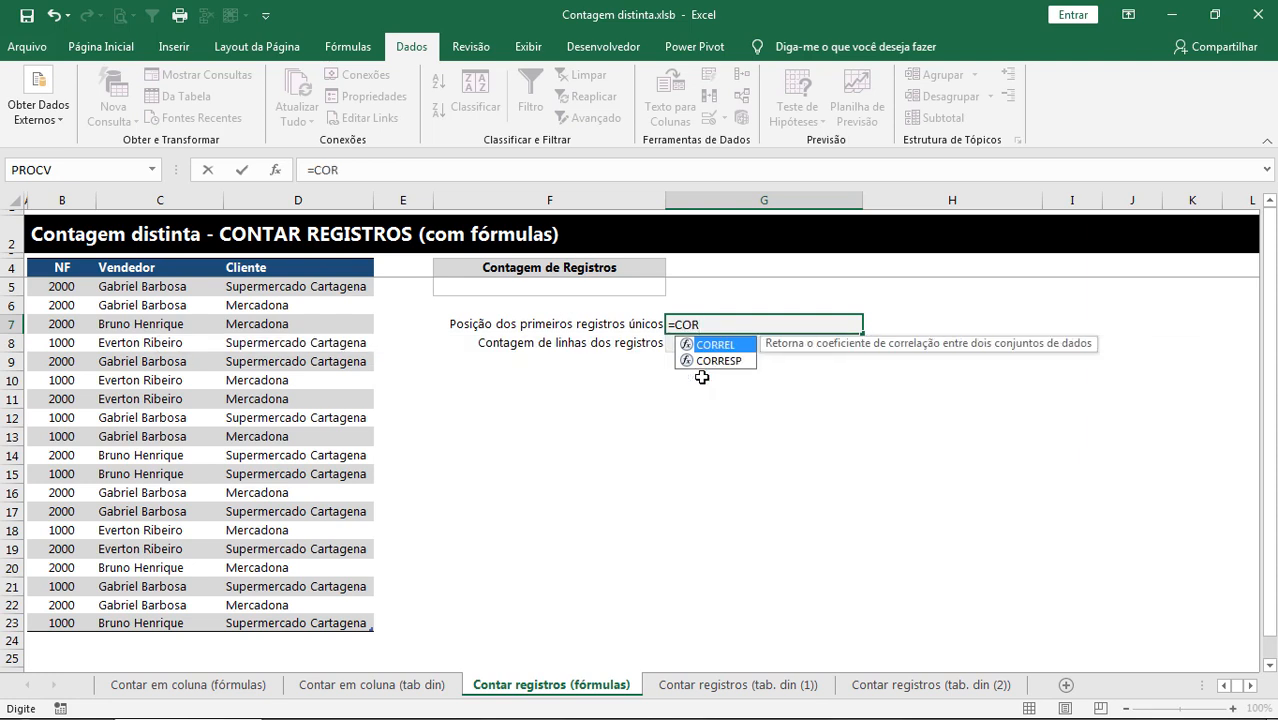
{"action": "type", "text": "RESP("}
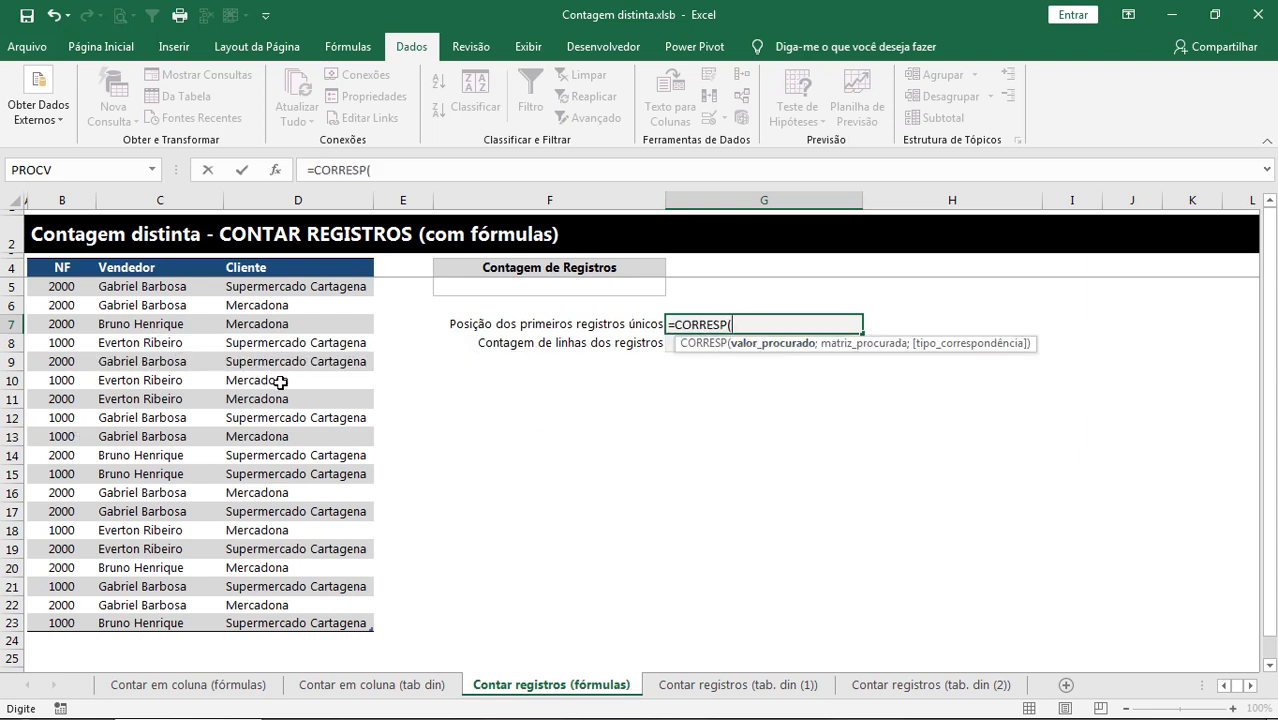
{"action": "left_click", "coordinate": [65, 377]}
{"action": "key", "text": "ctrl+space"}
{"action": "type", "text": "&"}
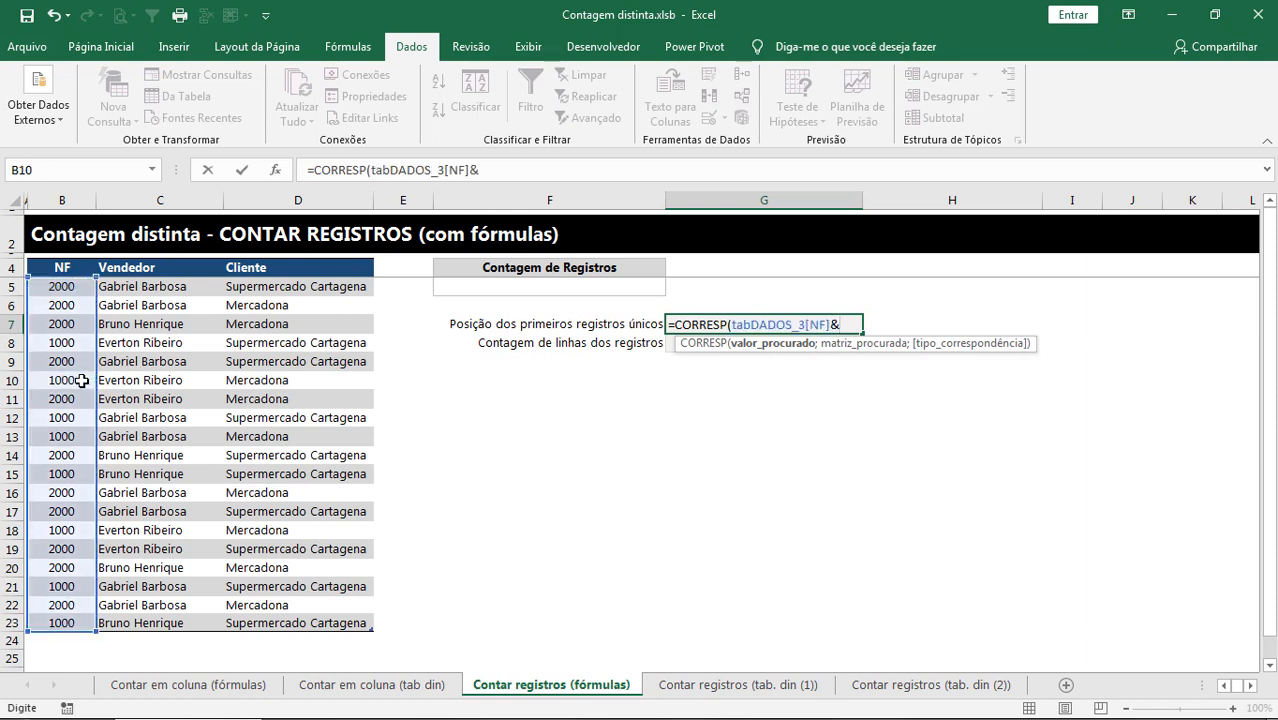
{"action": "left_click", "coordinate": [145, 411]}
{"action": "key", "text": "ctrl+space"}
{"action": "type", "text": "&"}
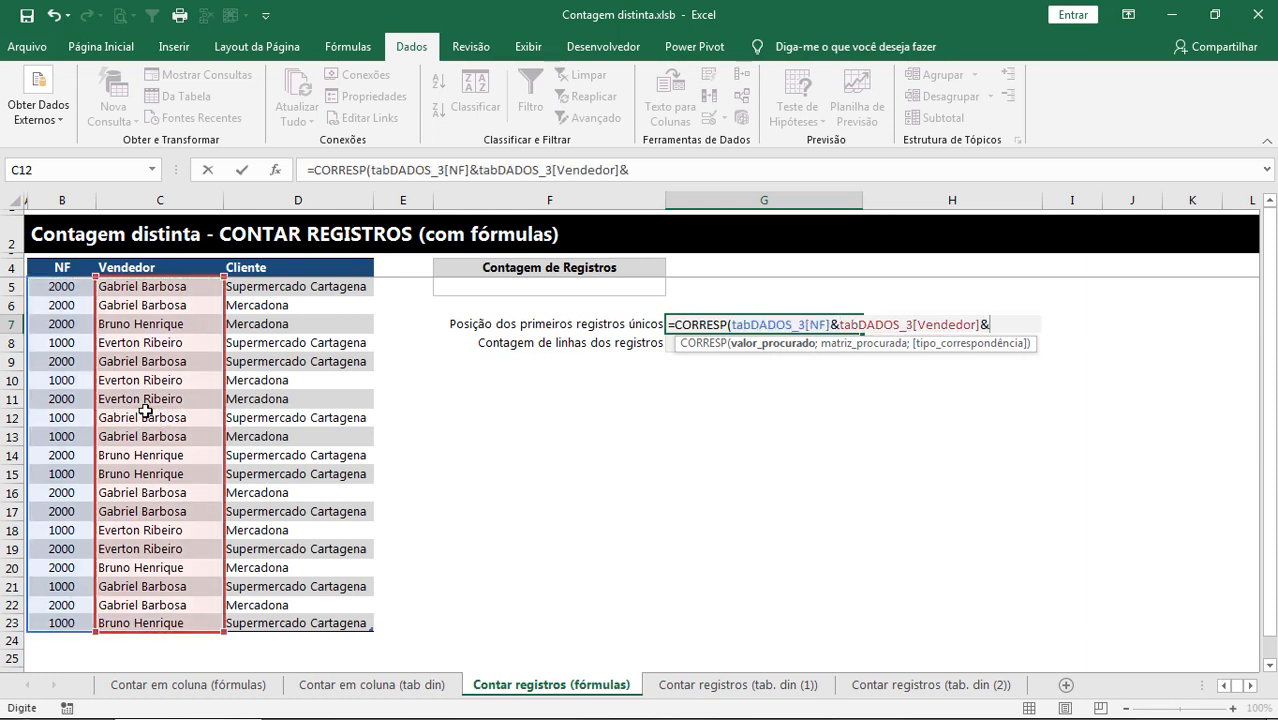
{"action": "left_click", "coordinate": [252, 422]}
{"action": "key", "text": "ctrl+space"}
{"action": "type", "text": "&"}
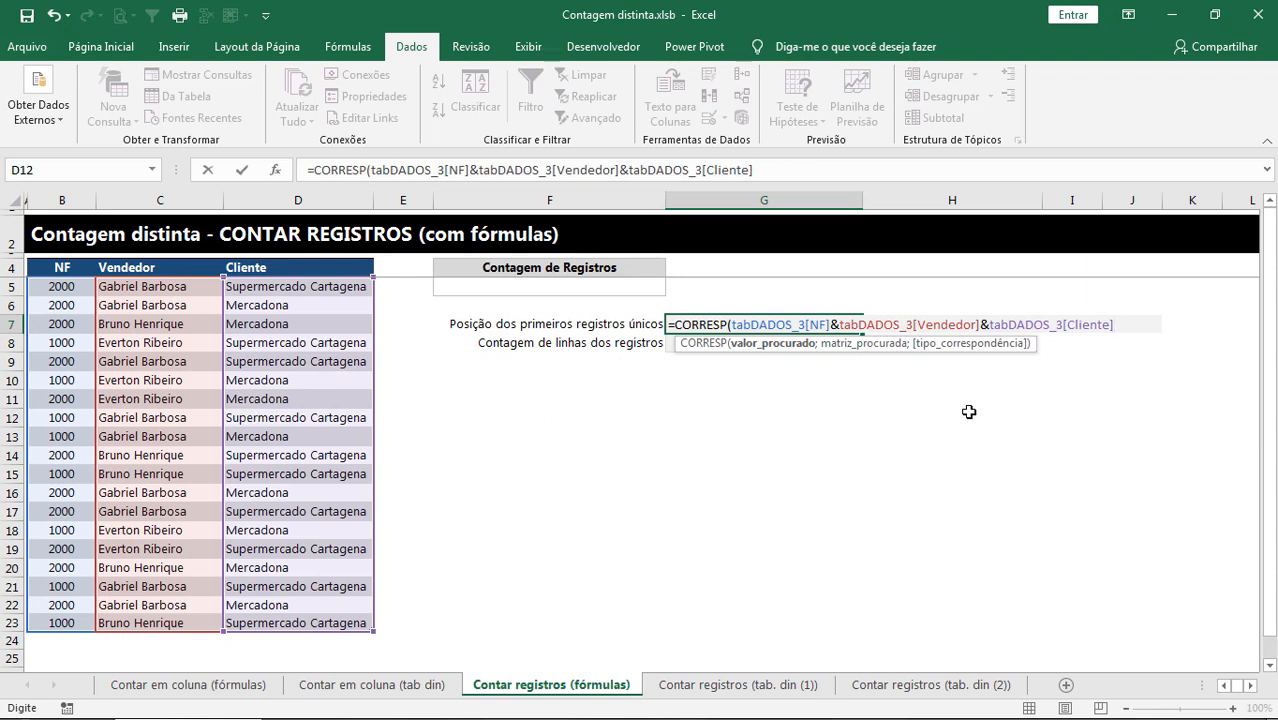
{"action": "type", "text": ";"}
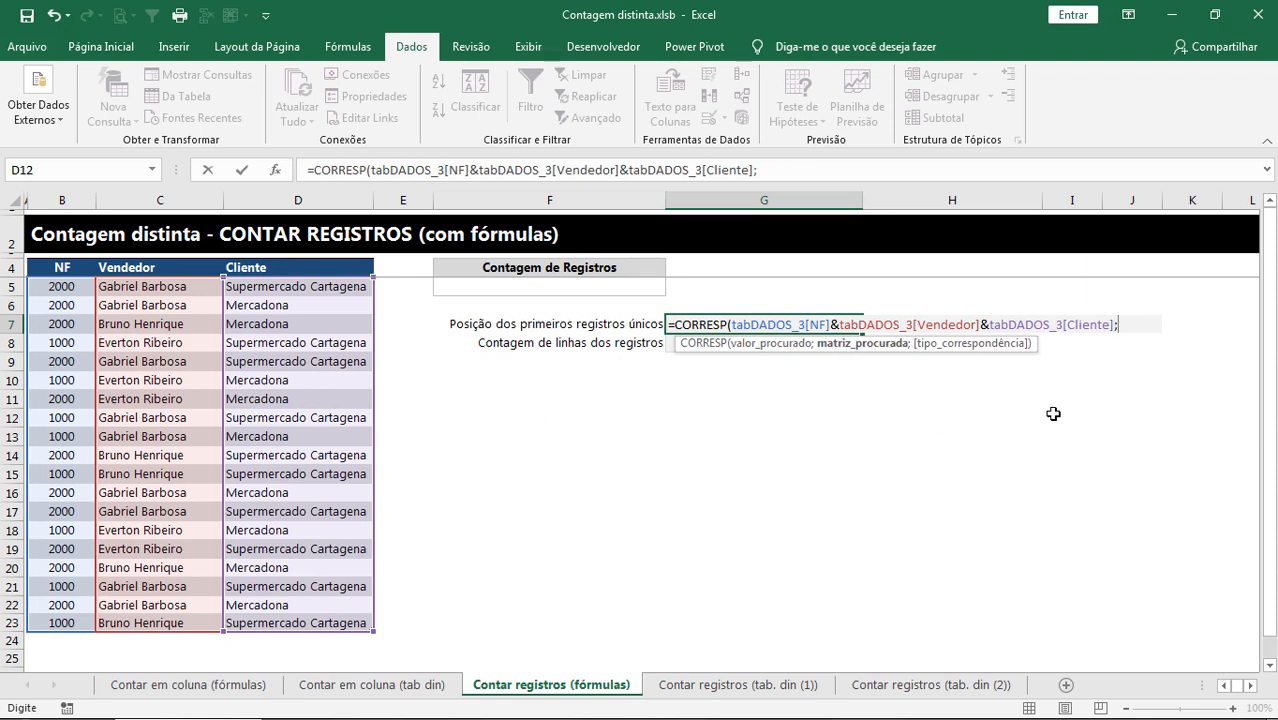
Step: Complete the CORRESP arguments with tabDADOS_3[NF]&tabDADOS_3[Vendedor]&tabDADOS_3[Cliente] as the lookup array and match type 0
{"action": "left_click", "coordinate": [75, 366]}
{"action": "key", "text": "ctrl+space"}
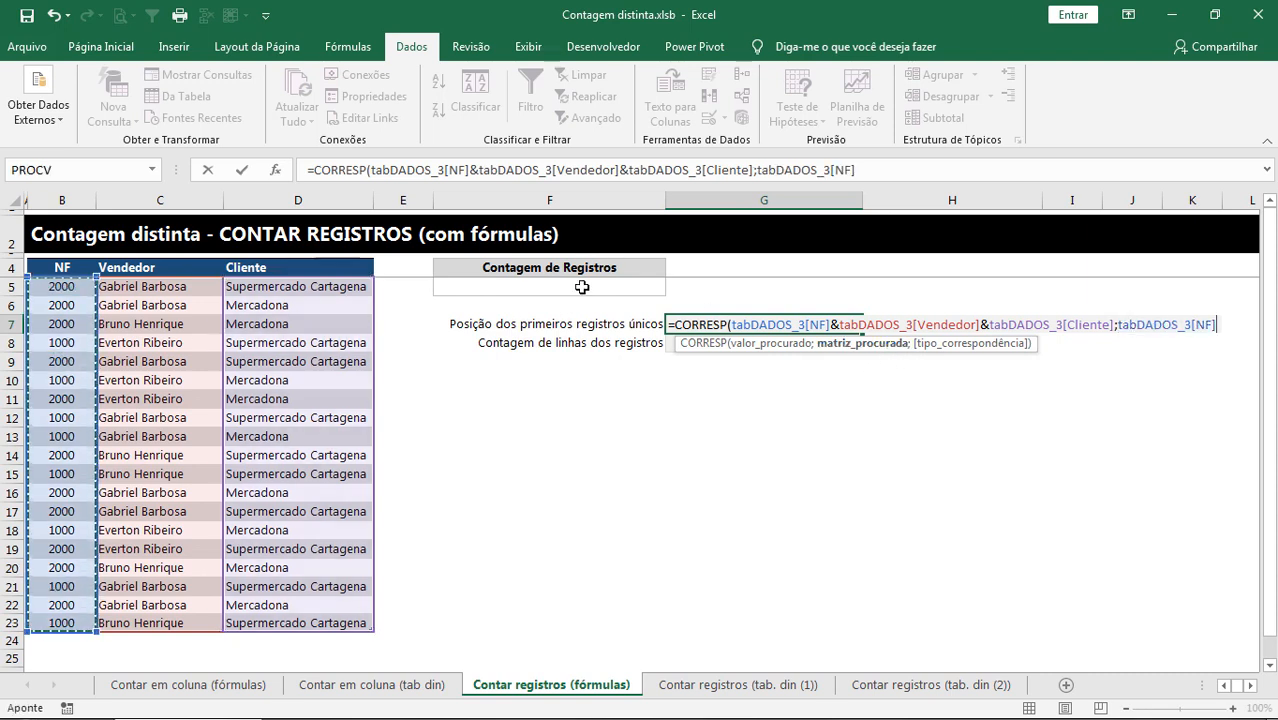
{"action": "type", "text": "&"}
{"action": "left_click", "coordinate": [176, 373]}
{"action": "key", "text": "ctrl+space"}
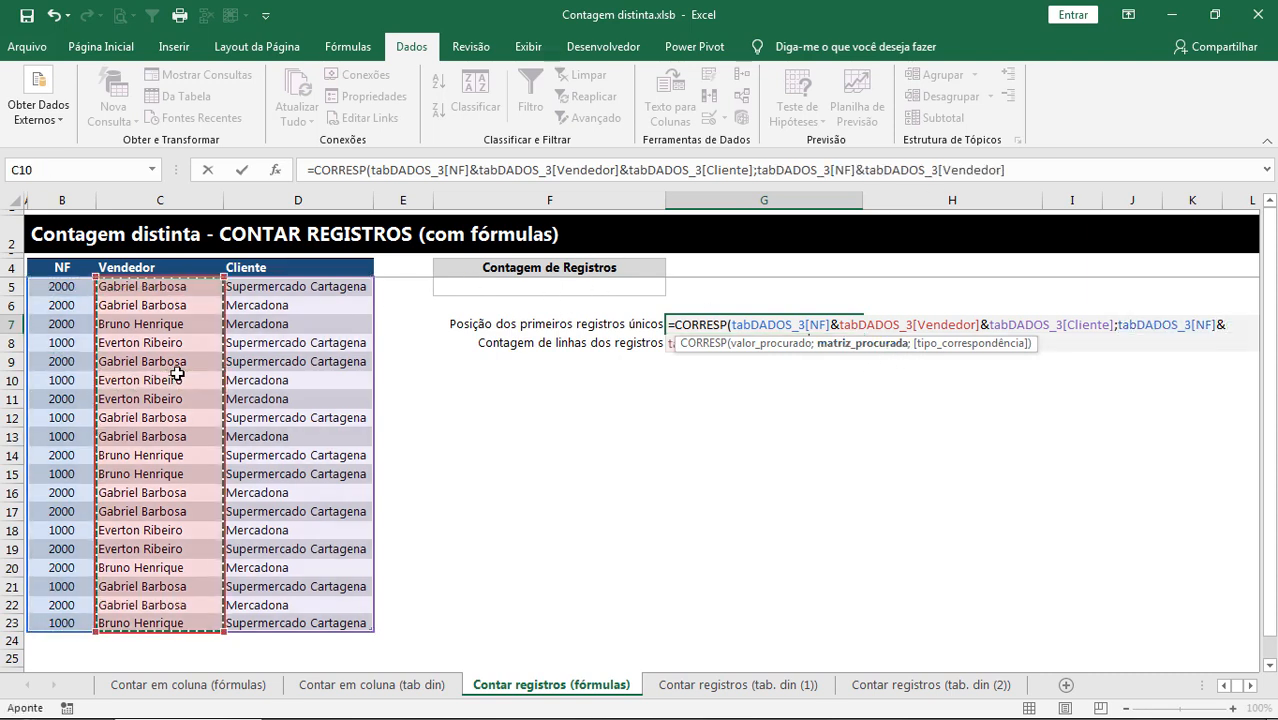
{"action": "type", "text": "&"}
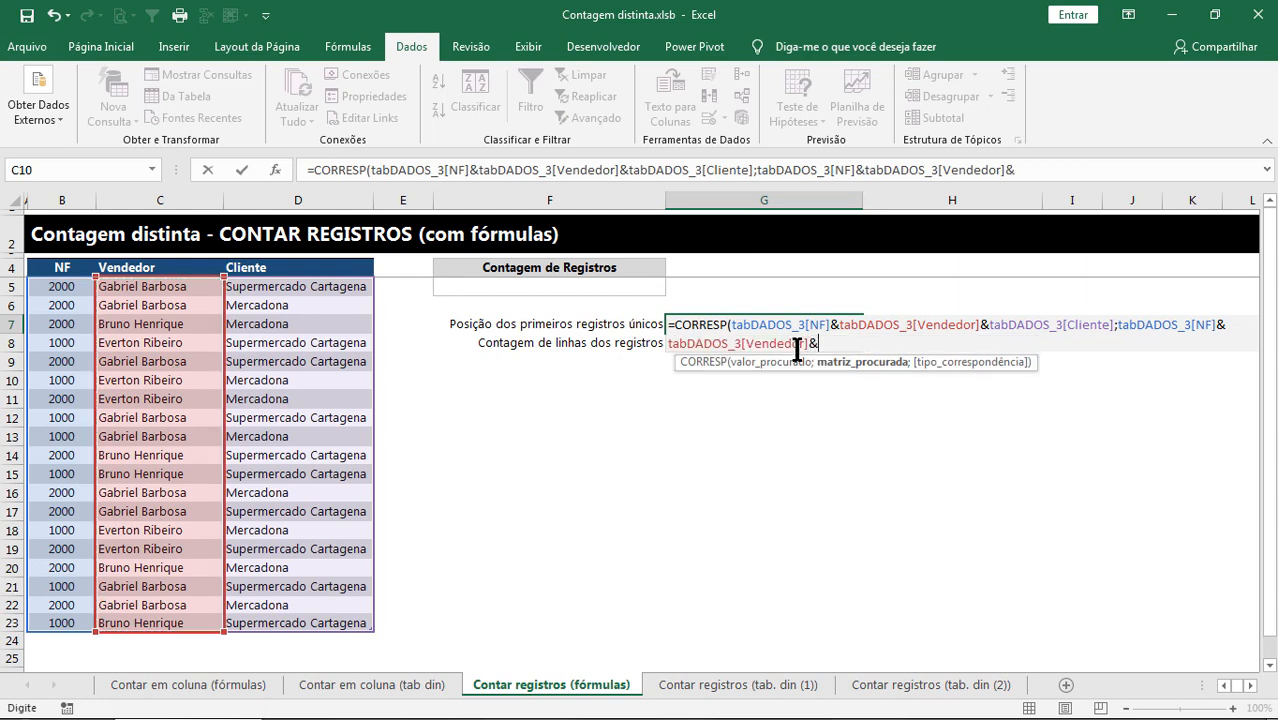
{"action": "left_click", "coordinate": [330, 366]}
{"action": "key", "text": "ctrl+space"}
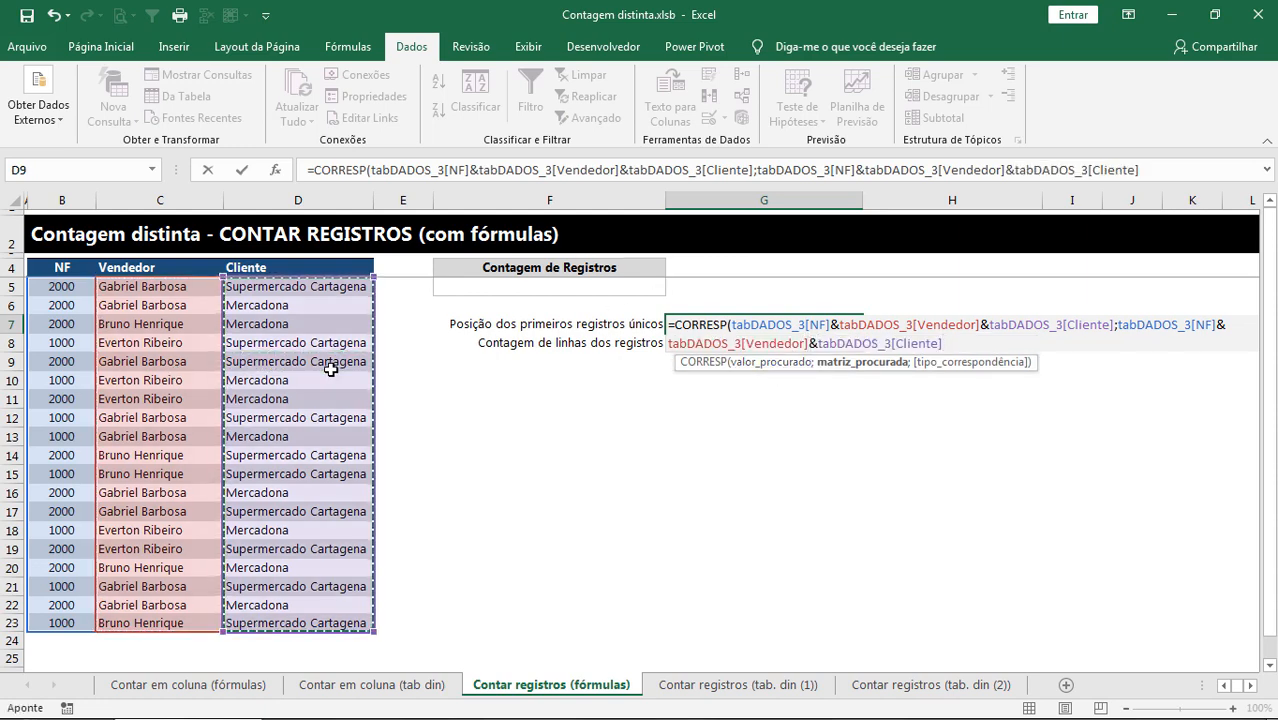
{"action": "type", "text": ";"}
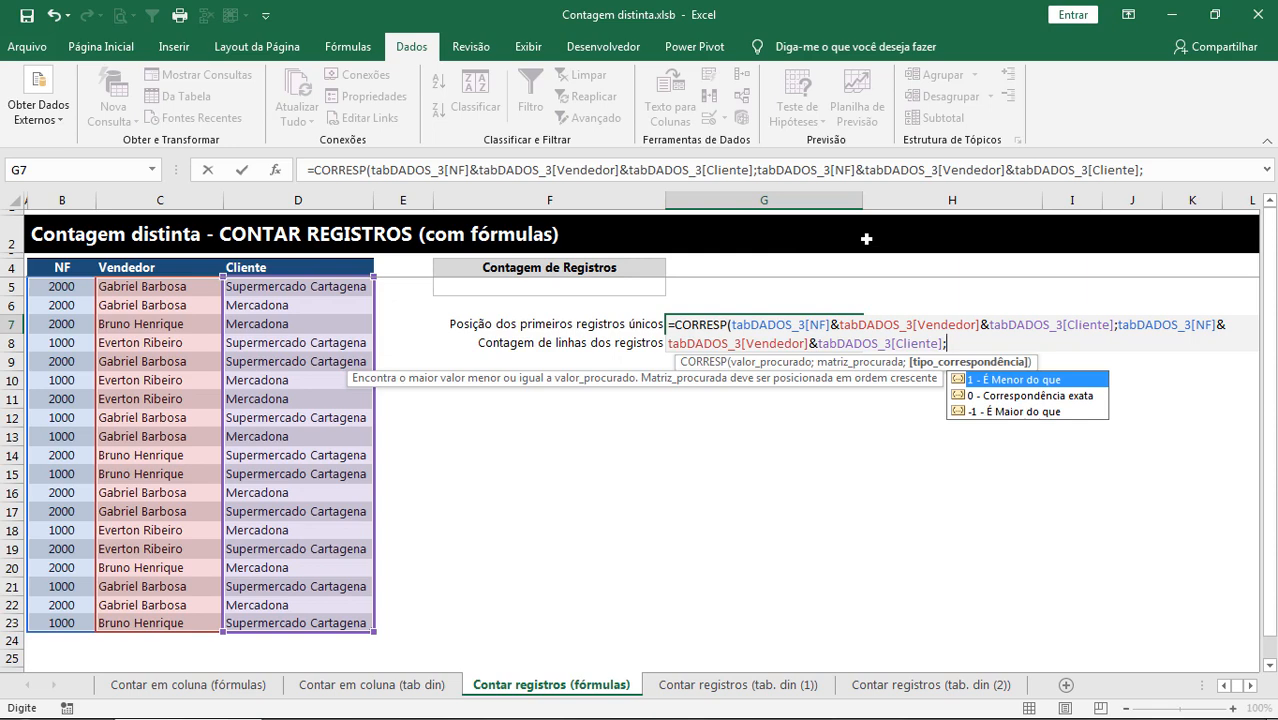
{"action": "type", "text": "0)"}
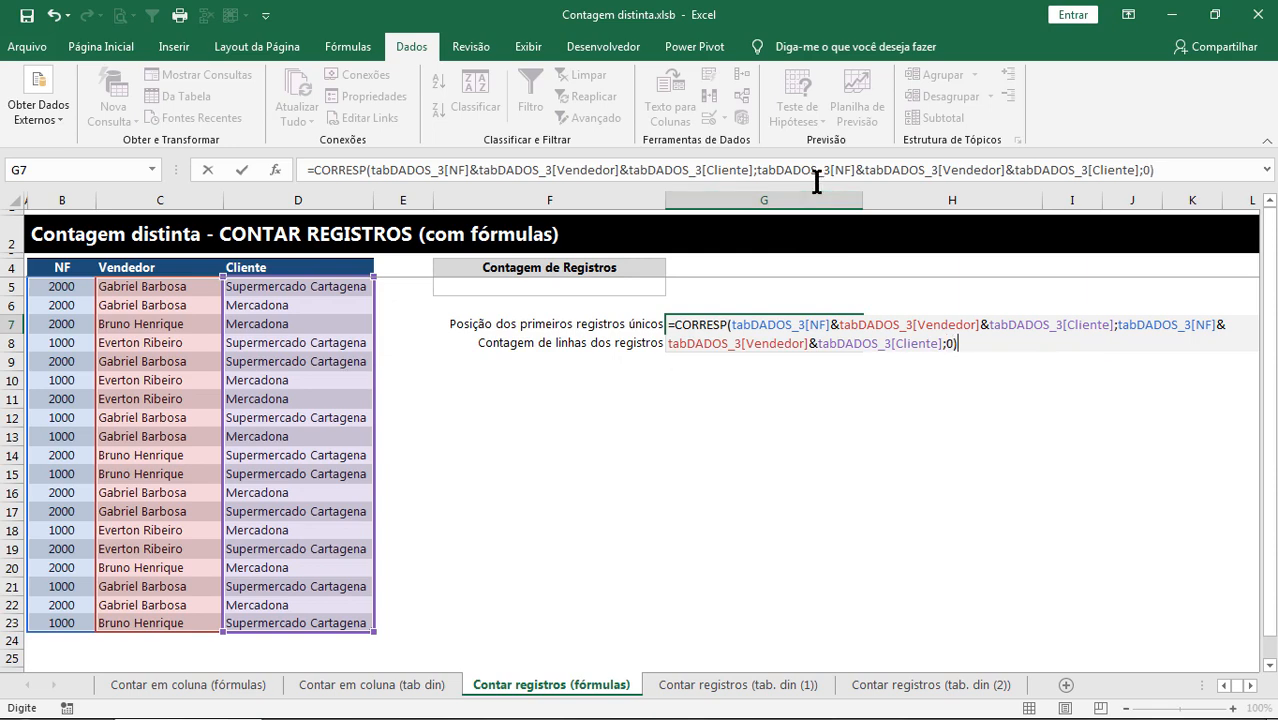
Step: Evaluate the CORRESP formula of G7 in place to show its array of positions, with the formula bar enlarged
{"action": "left_click_drag", "start_coordinate": [810, 182], "coordinate": [786, 313]}
{"action": "left_click", "coordinate": [1191, 177]}
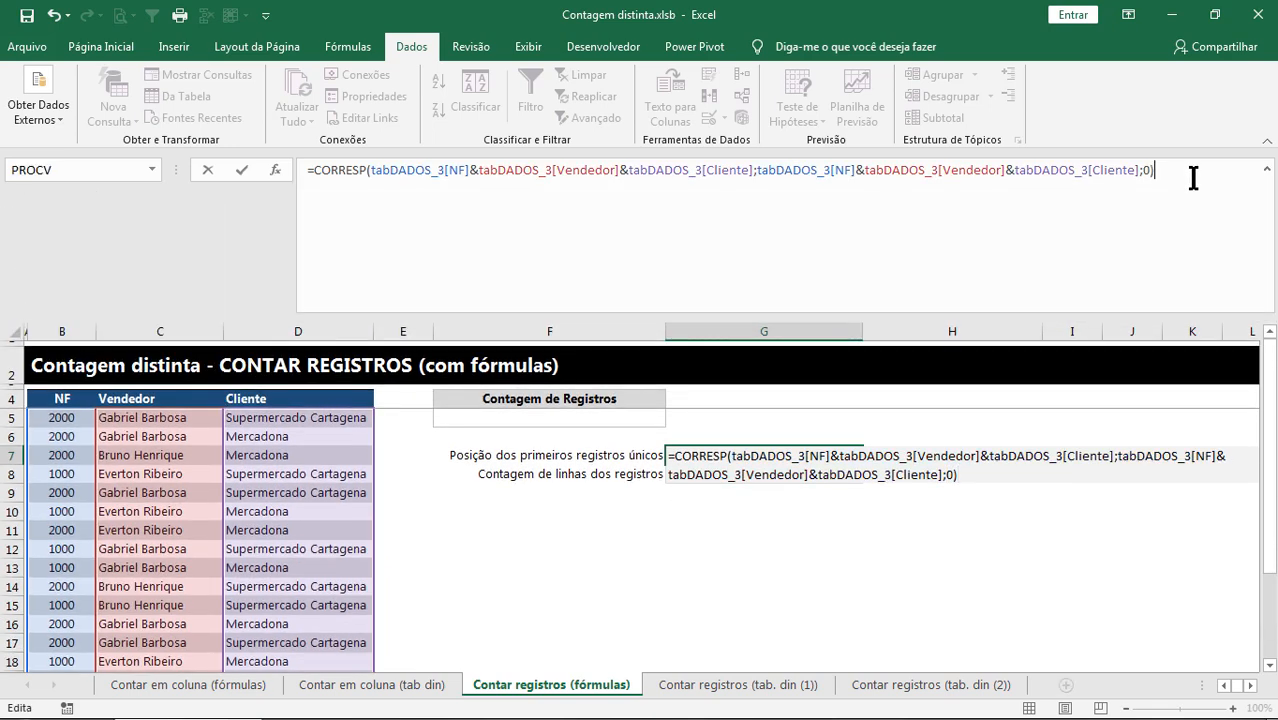
{"action": "key", "text": "F9"}
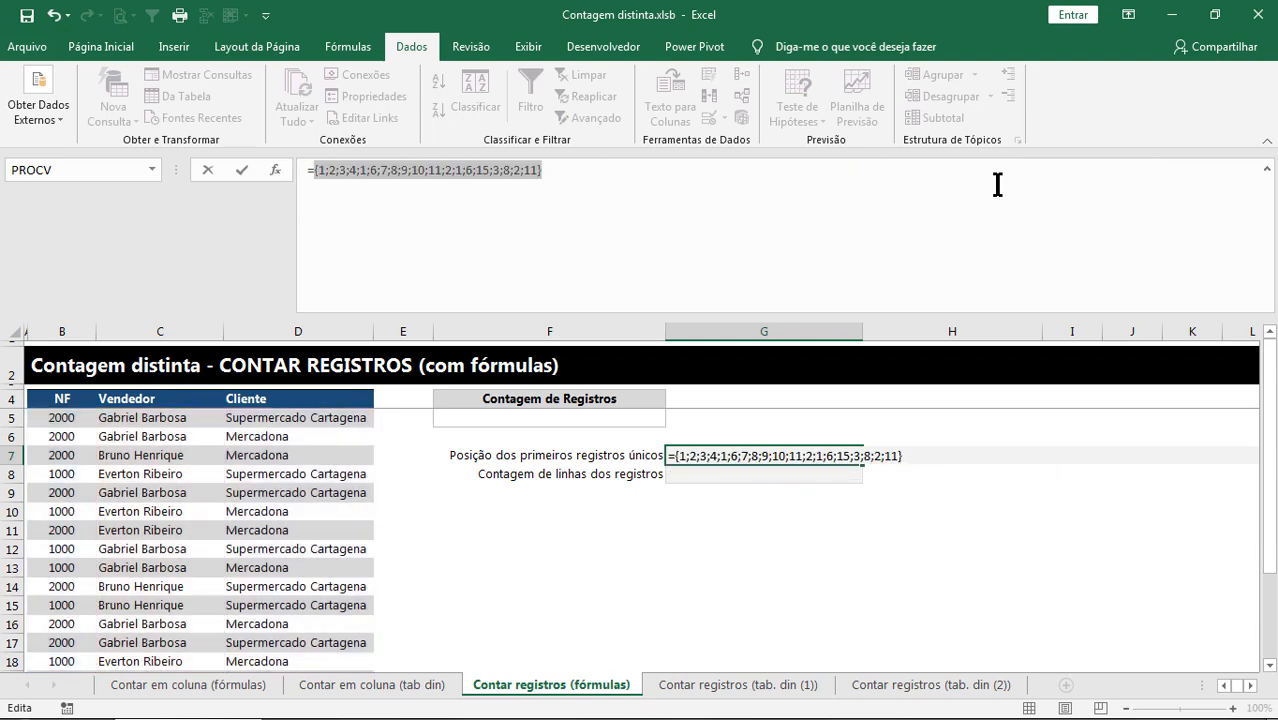
{"action": "left_click_drag", "start_coordinate": [620, 314], "coordinate": [628, 228]}
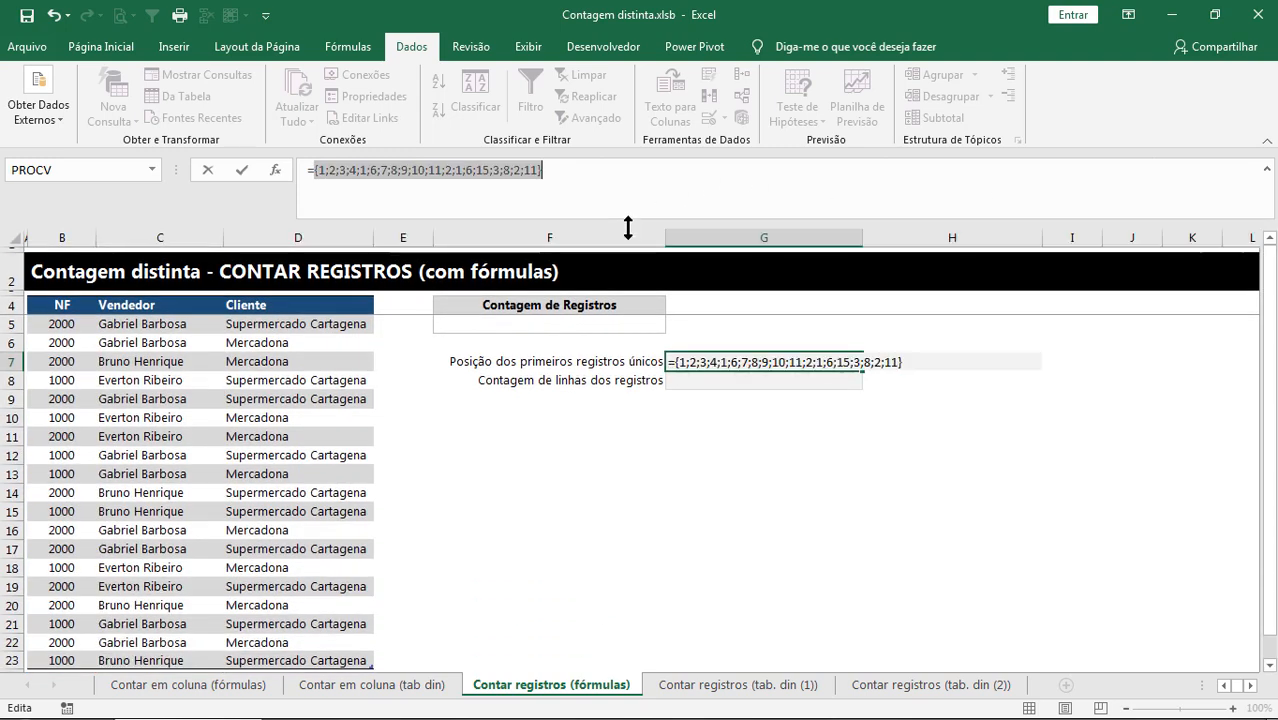
Step: Examine the evaluated position array of G7 against the table rows, telling first occurrences from repeated records
{"action": "left_click", "coordinate": [554, 177]}
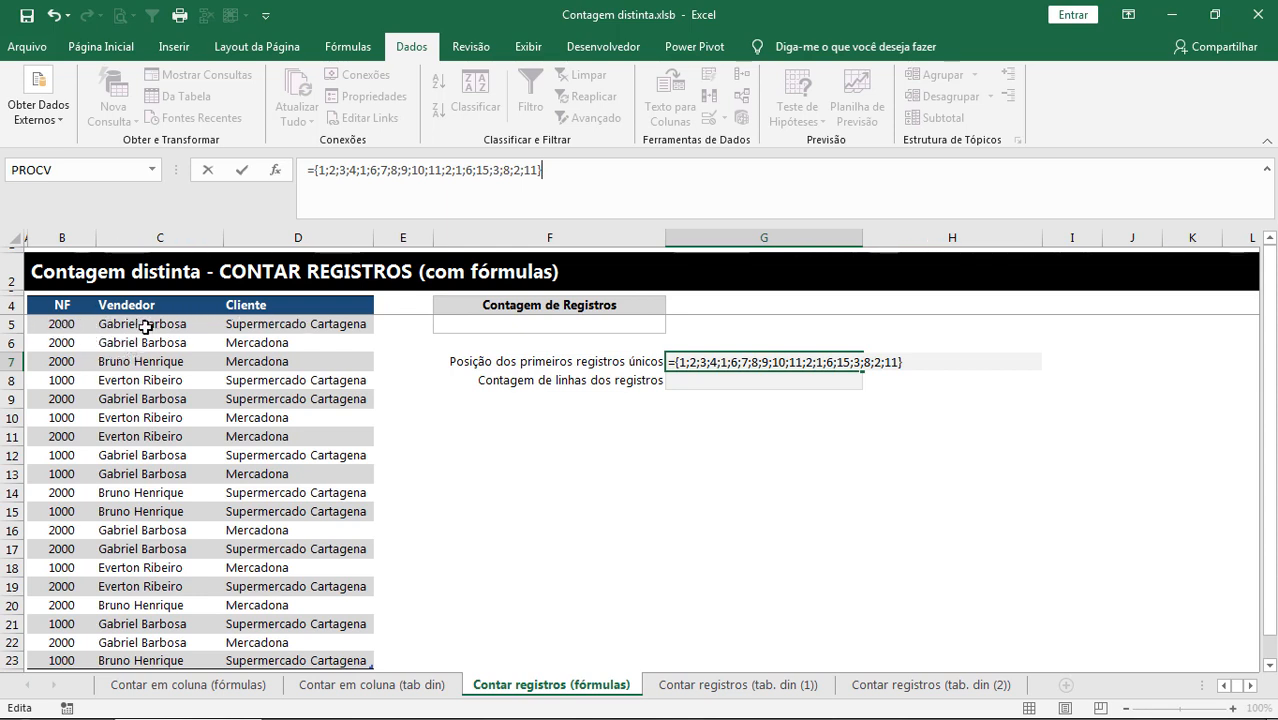
{"action": "left_click", "coordinate": [316, 165]}
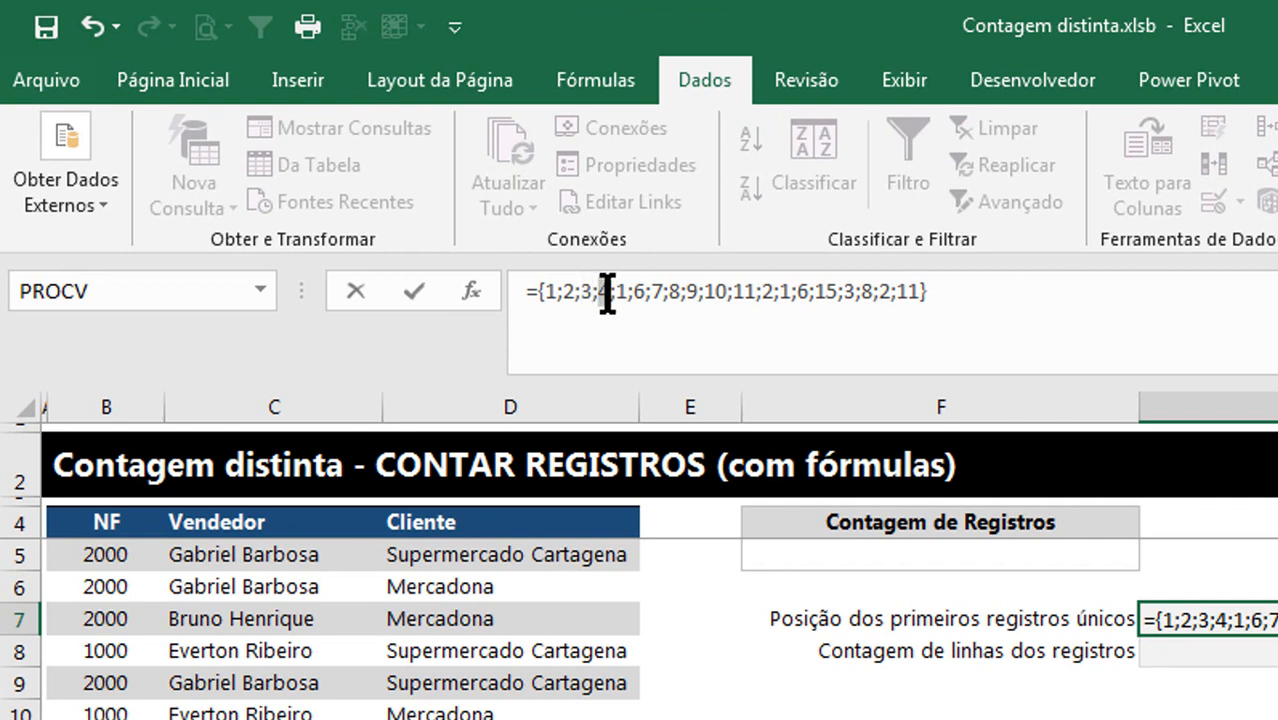
{"action": "double_click", "coordinate": [604, 291]}
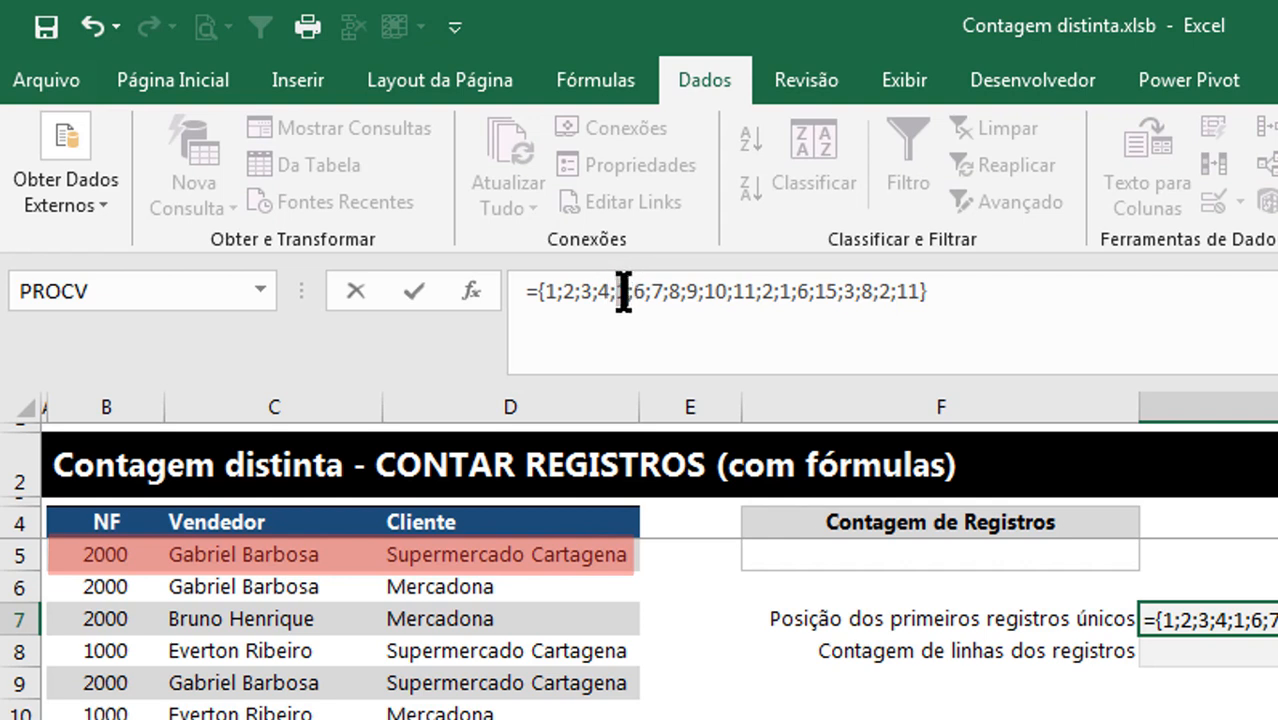
{"action": "left_click_drag", "start_coordinate": [543, 291], "coordinate": [910, 292]}
{"action": "left_click", "coordinate": [670, 291]}
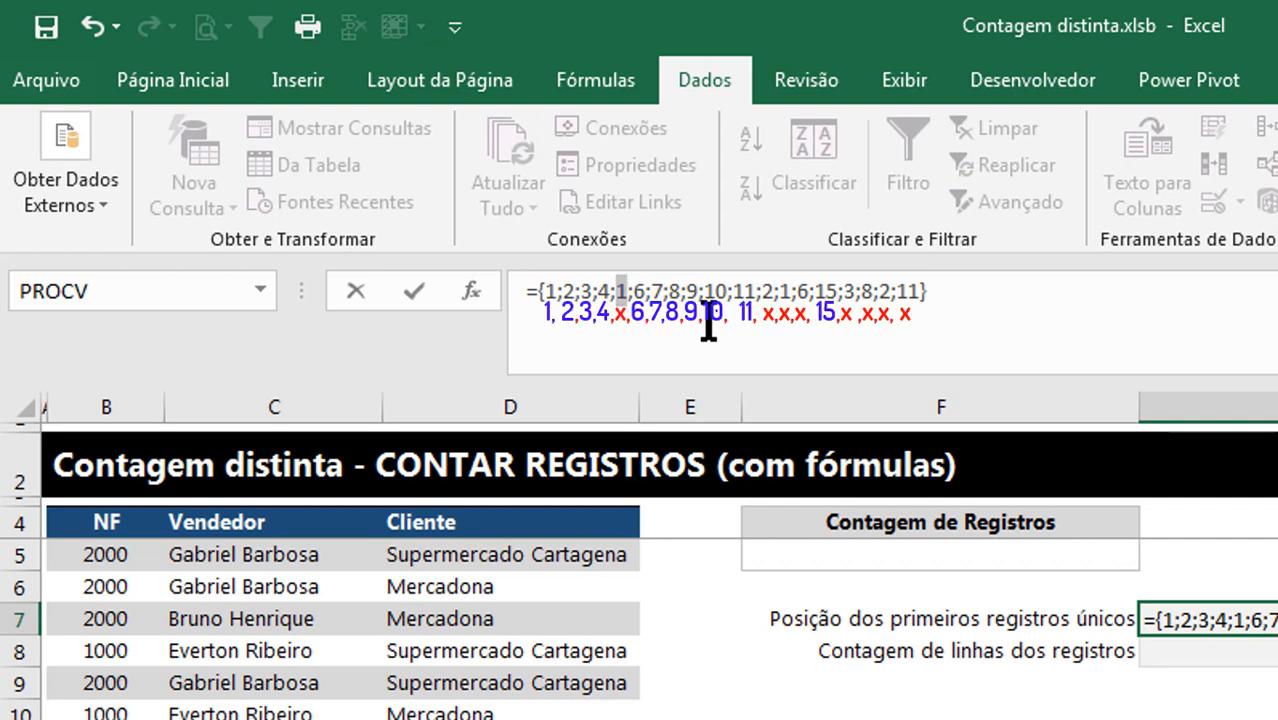
{"action": "double_click", "coordinate": [767, 290]}
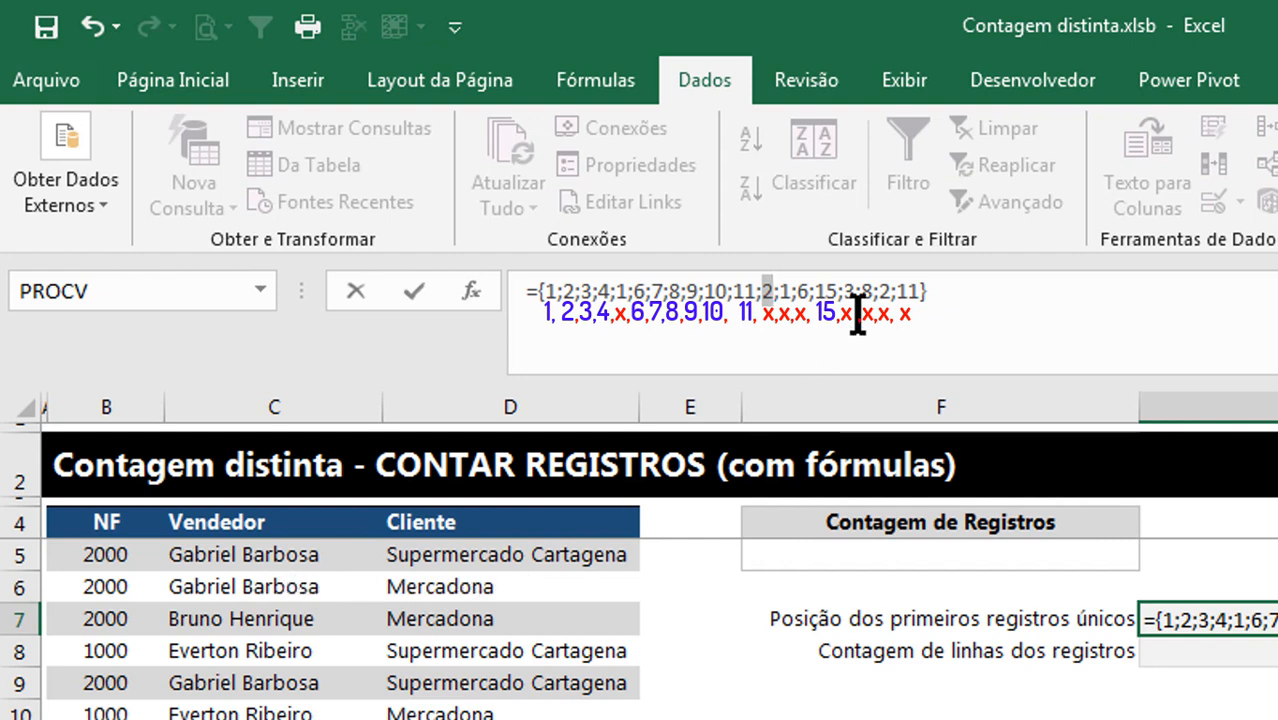
{"action": "left_click_drag", "start_coordinate": [893, 297], "coordinate": [918, 297]}
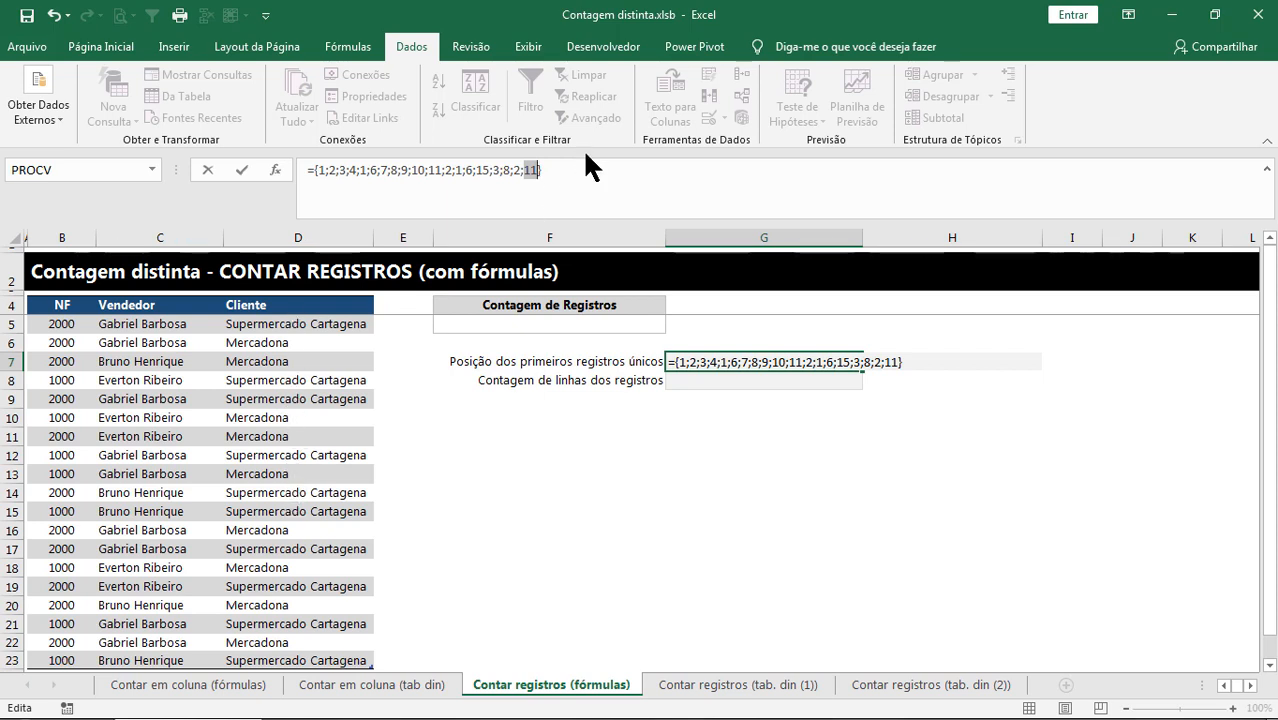
{"action": "left_click", "coordinate": [556, 177]}
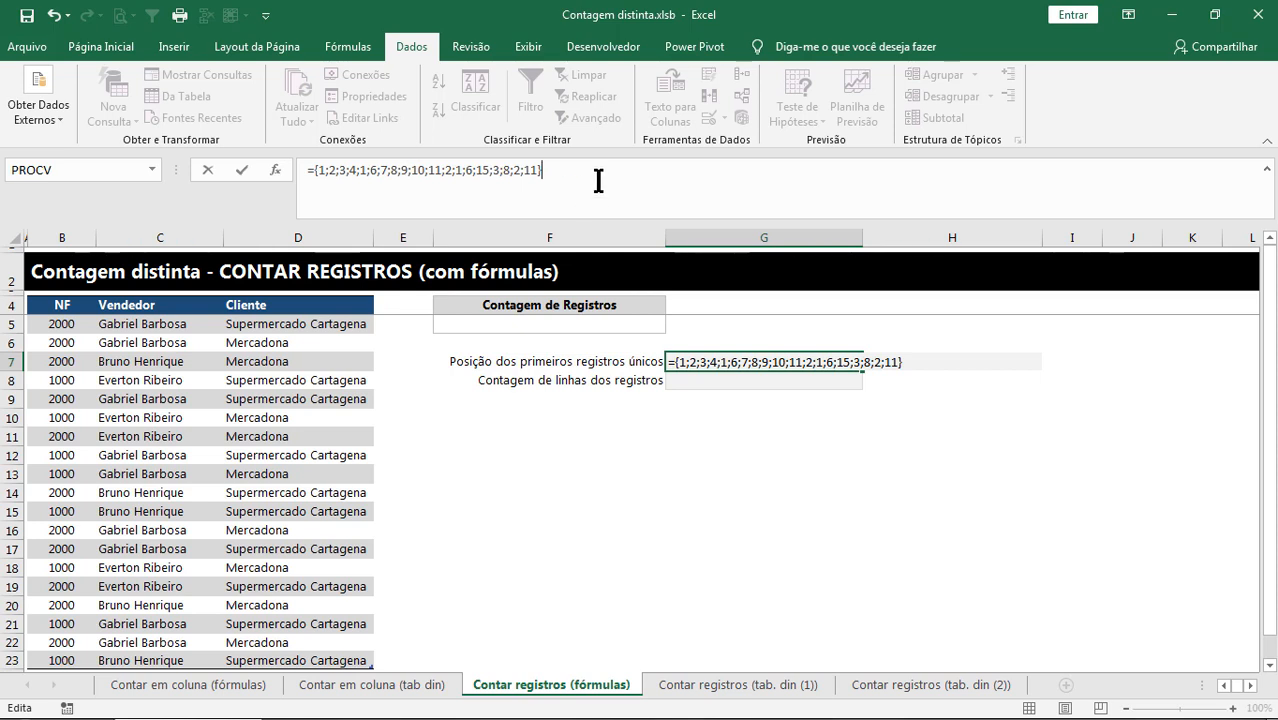
{"action": "left_click_drag", "start_coordinate": [313, 171], "coordinate": [348, 171]}
{"action": "left_click", "coordinate": [331, 171]}
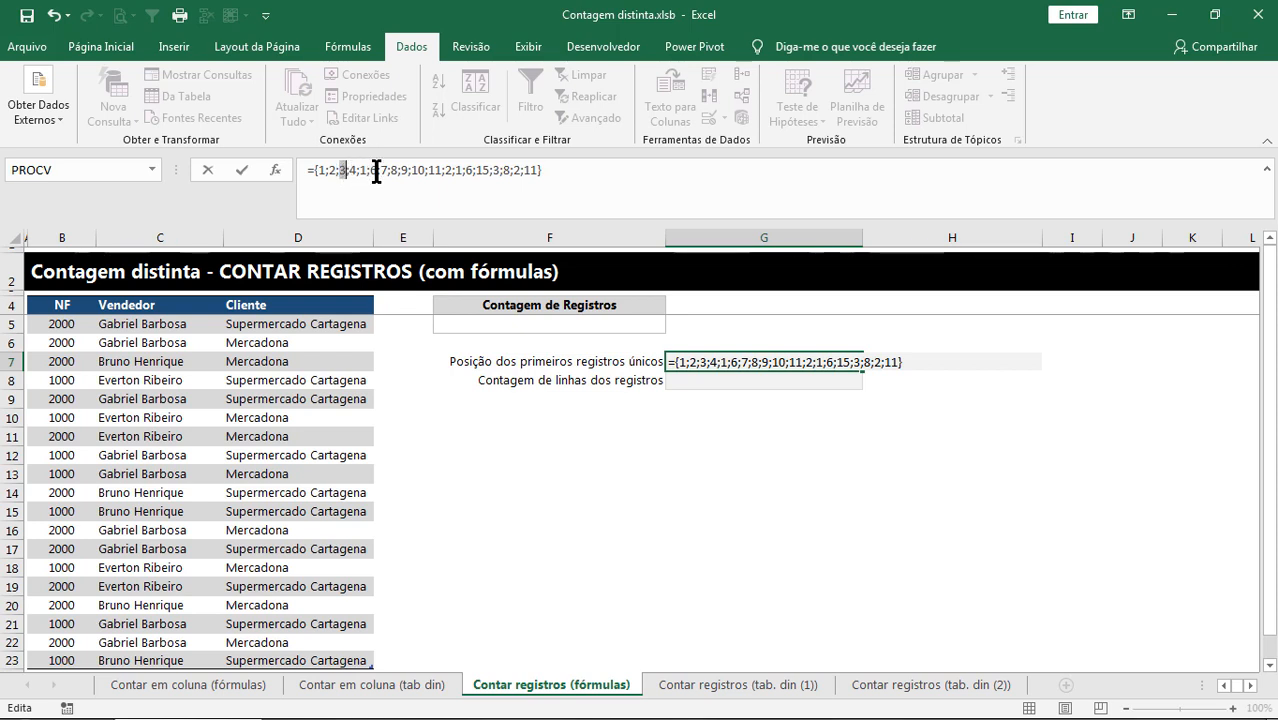
Step: Go through the evaluated array of G7 number by number, separating each new position from the ones that repeat an earlier record
{"action": "left_click", "coordinate": [320, 172]}
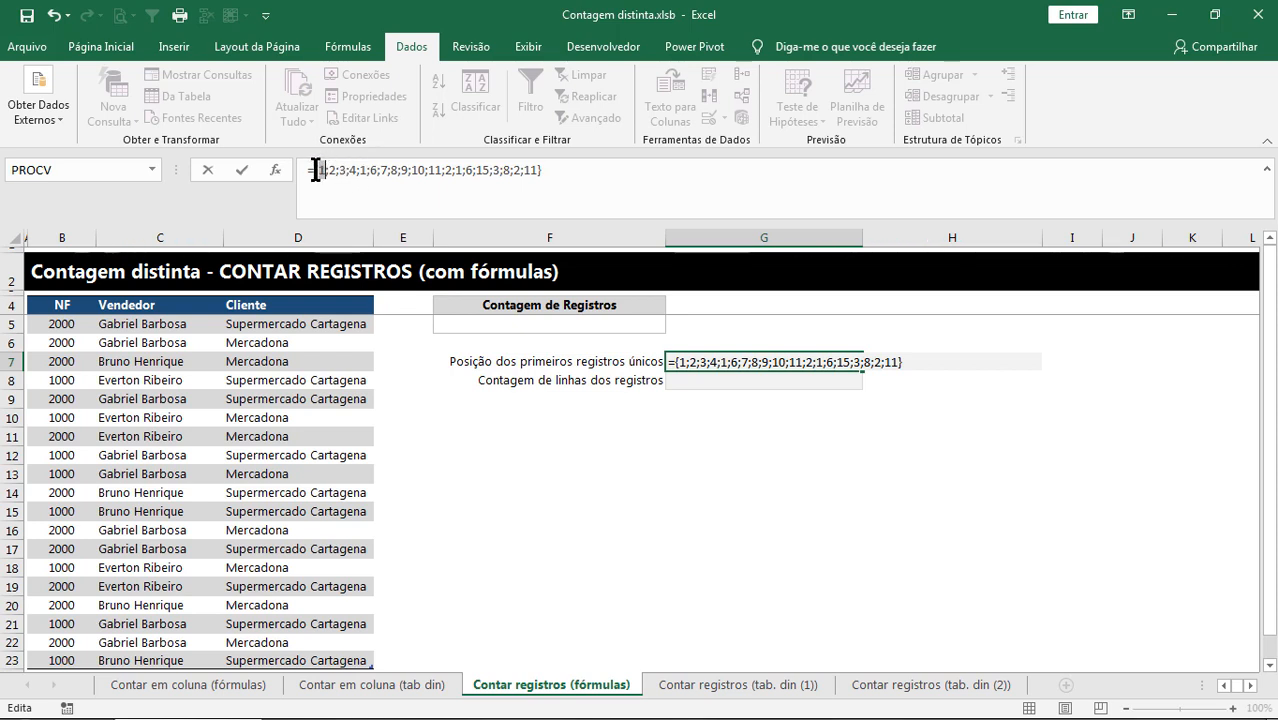
{"action": "left_click_drag", "start_coordinate": [317, 171], "coordinate": [334, 174]}
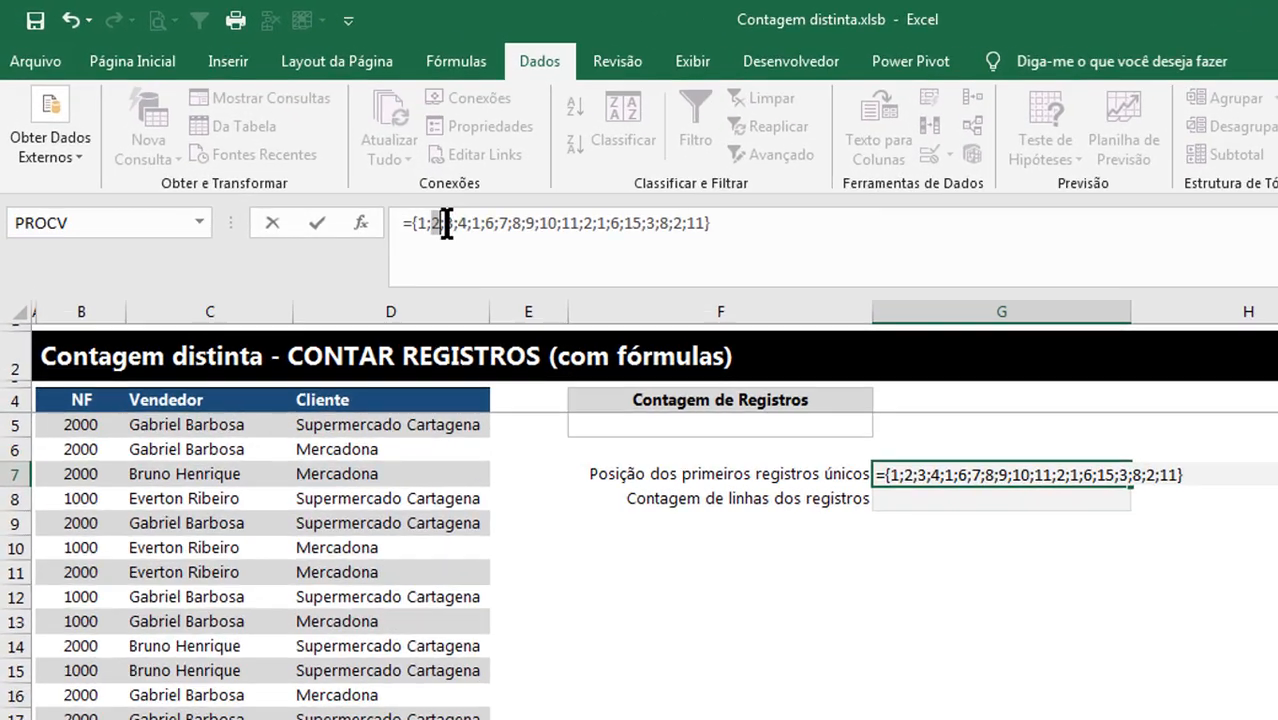
{"action": "left_click_drag", "start_coordinate": [339, 170], "coordinate": [343, 170]}
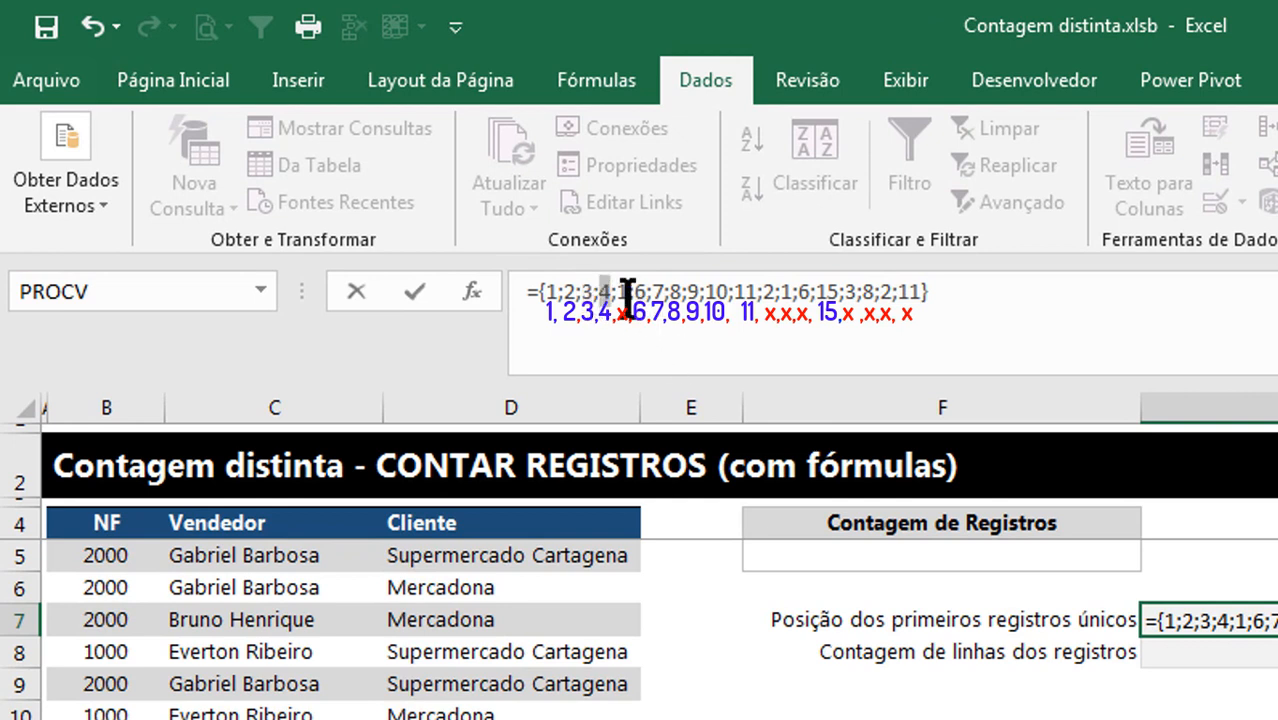
{"action": "left_click_drag", "start_coordinate": [607, 293], "coordinate": [621, 296]}
{"action": "double_click", "coordinate": [622, 292]}
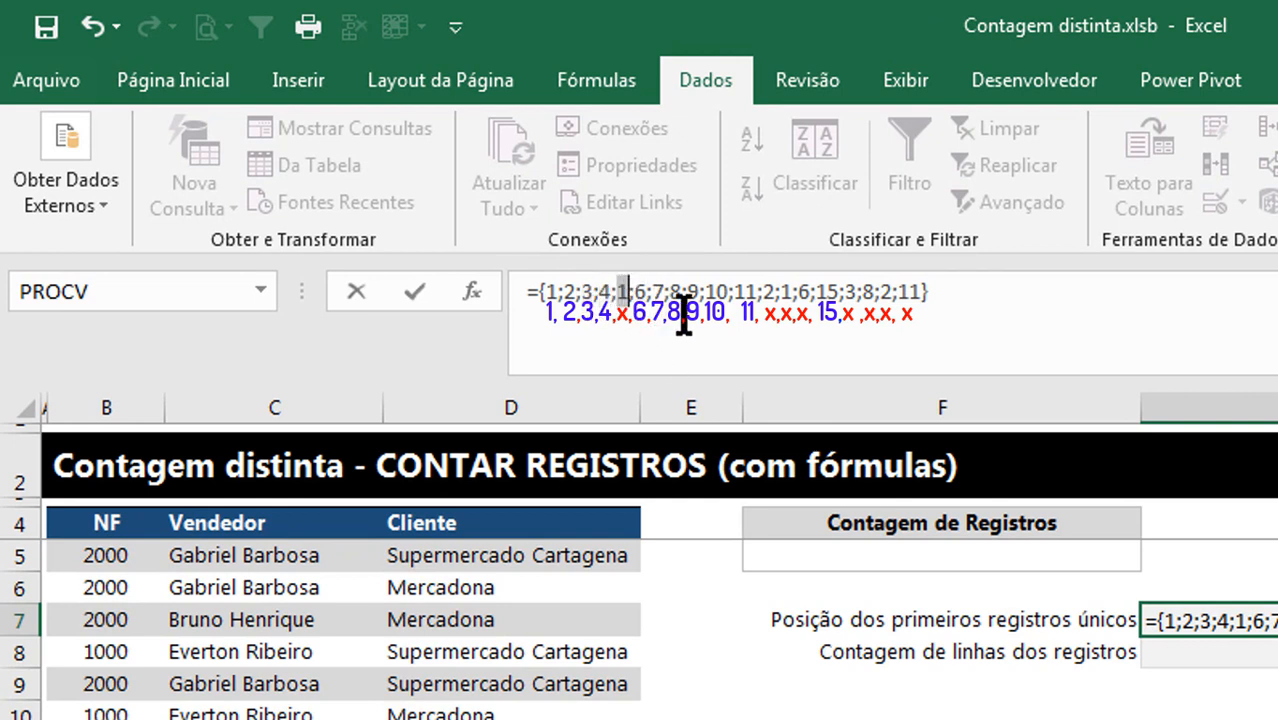
{"action": "double_click", "coordinate": [638, 290]}
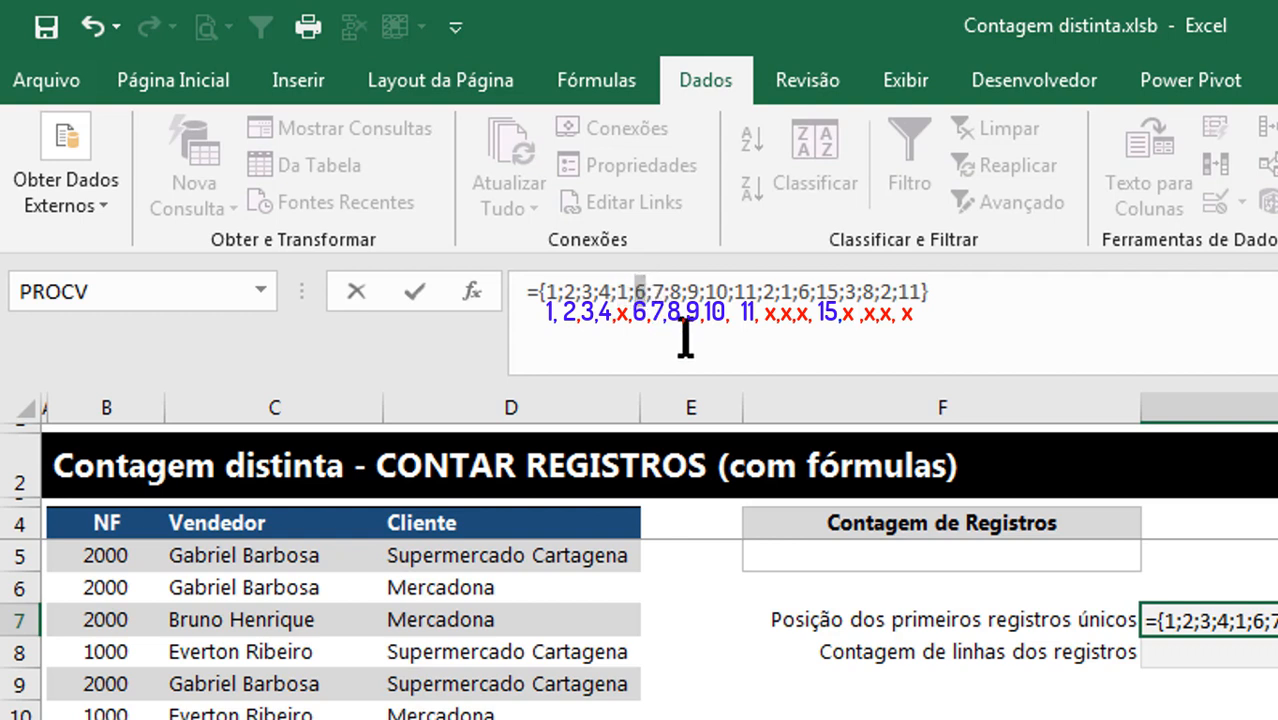
{"action": "left_click_drag", "start_coordinate": [653, 291], "coordinate": [683, 296]}
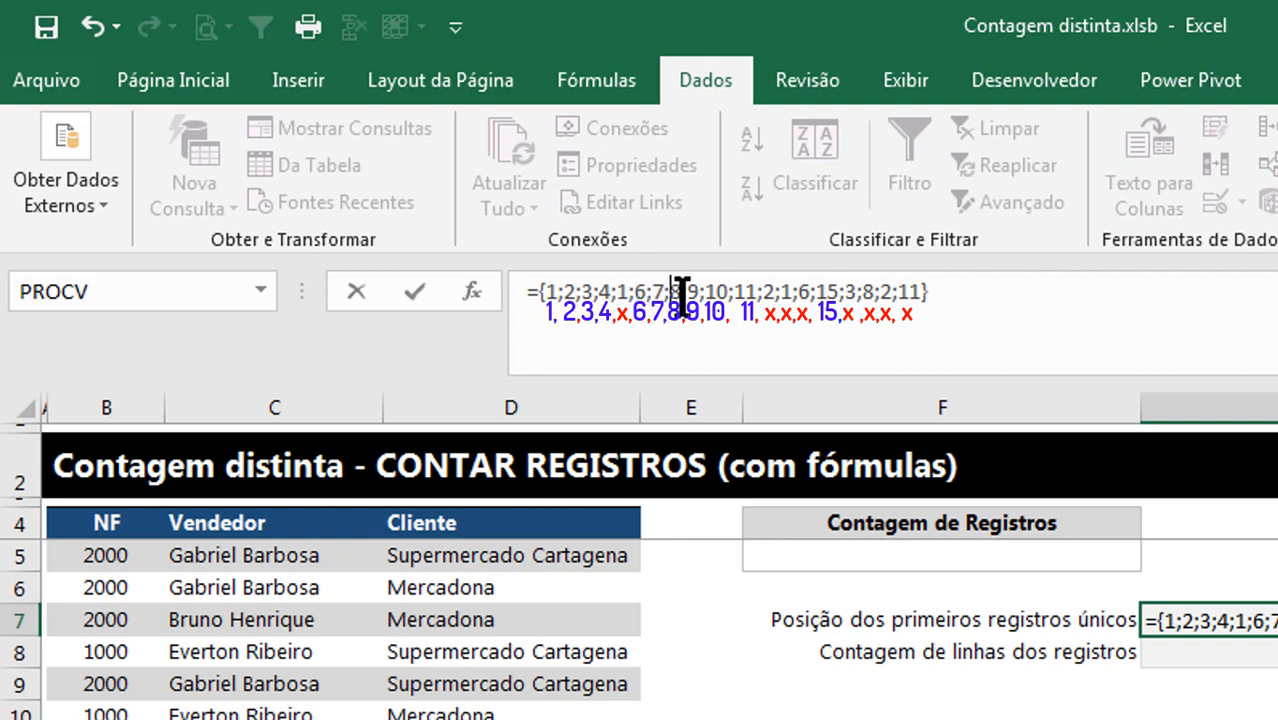
{"action": "left_click", "coordinate": [697, 294]}
{"action": "left_click", "coordinate": [722, 295]}
{"action": "left_click", "coordinate": [752, 296]}
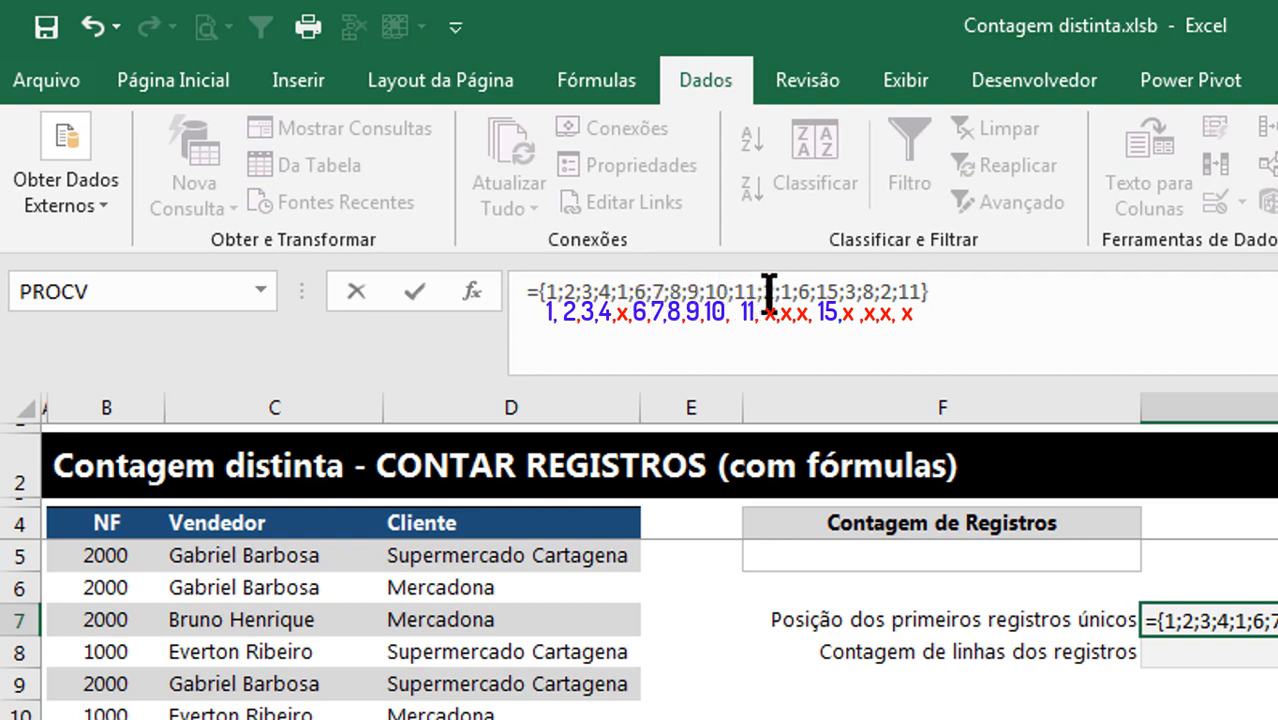
{"action": "double_click", "coordinate": [768, 291]}
{"action": "double_click", "coordinate": [573, 291]}
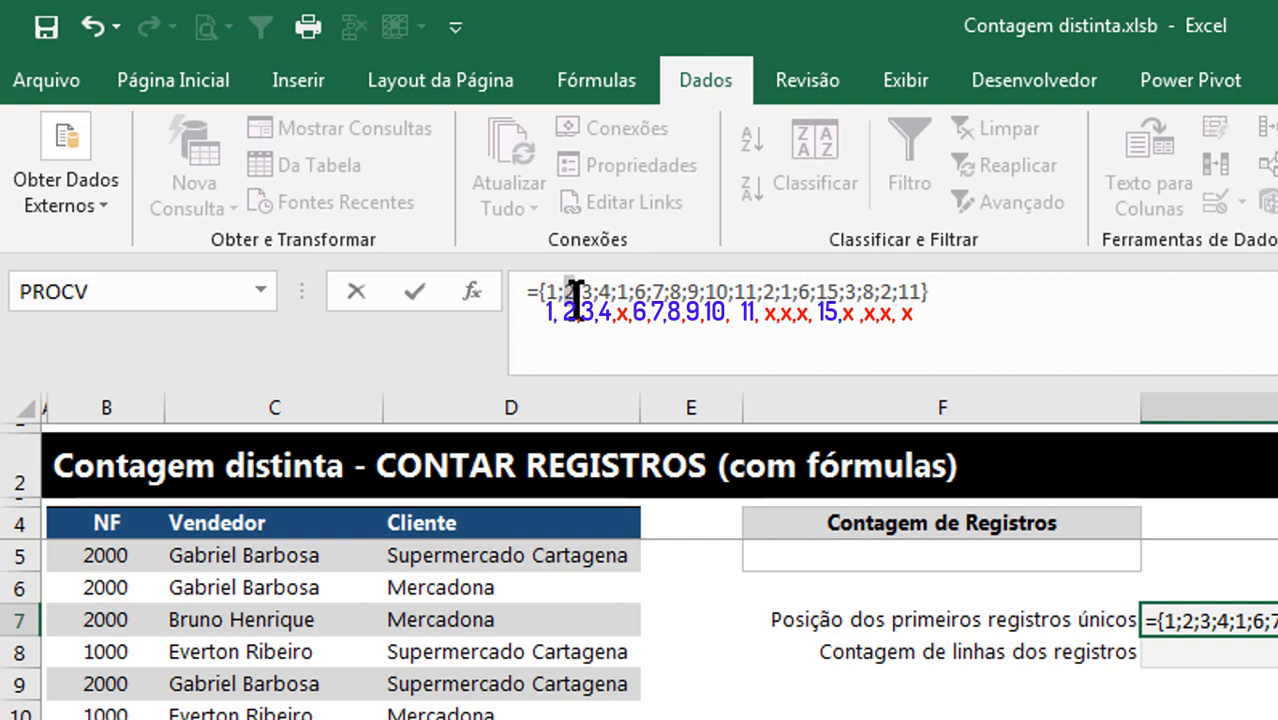
{"action": "double_click", "coordinate": [787, 291]}
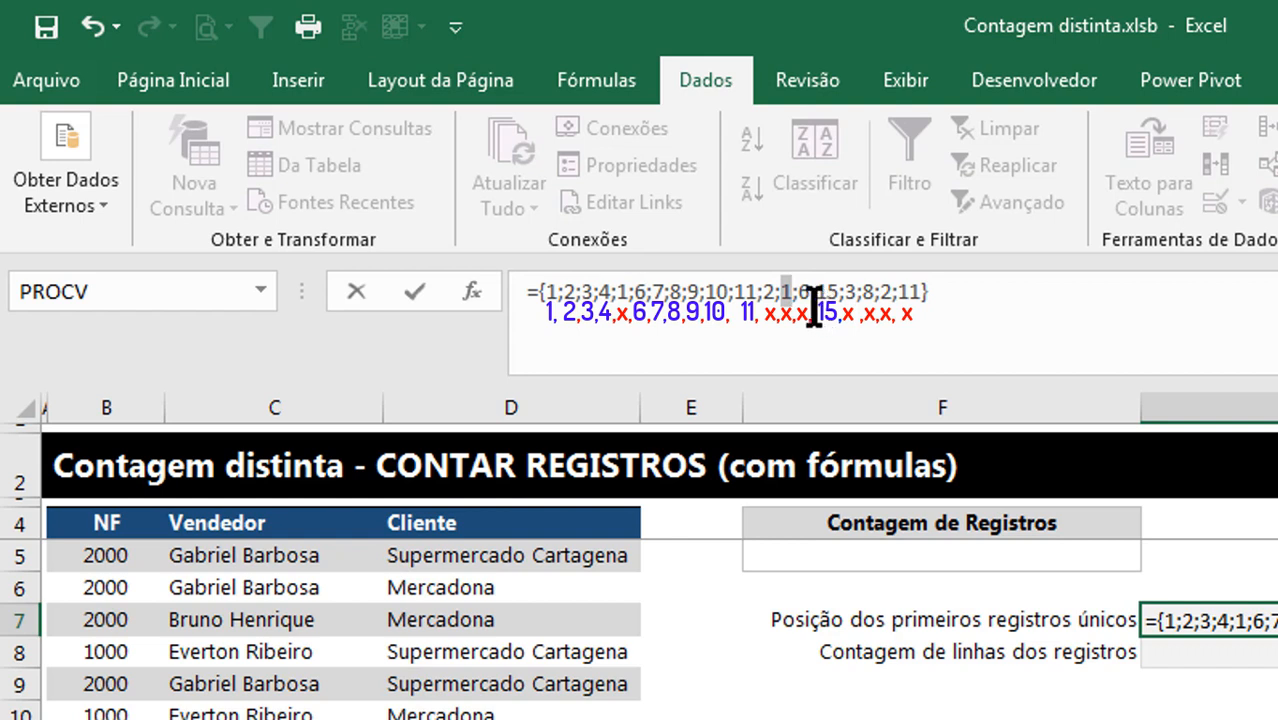
{"action": "double_click", "coordinate": [806, 291]}
{"action": "double_click", "coordinate": [830, 290]}
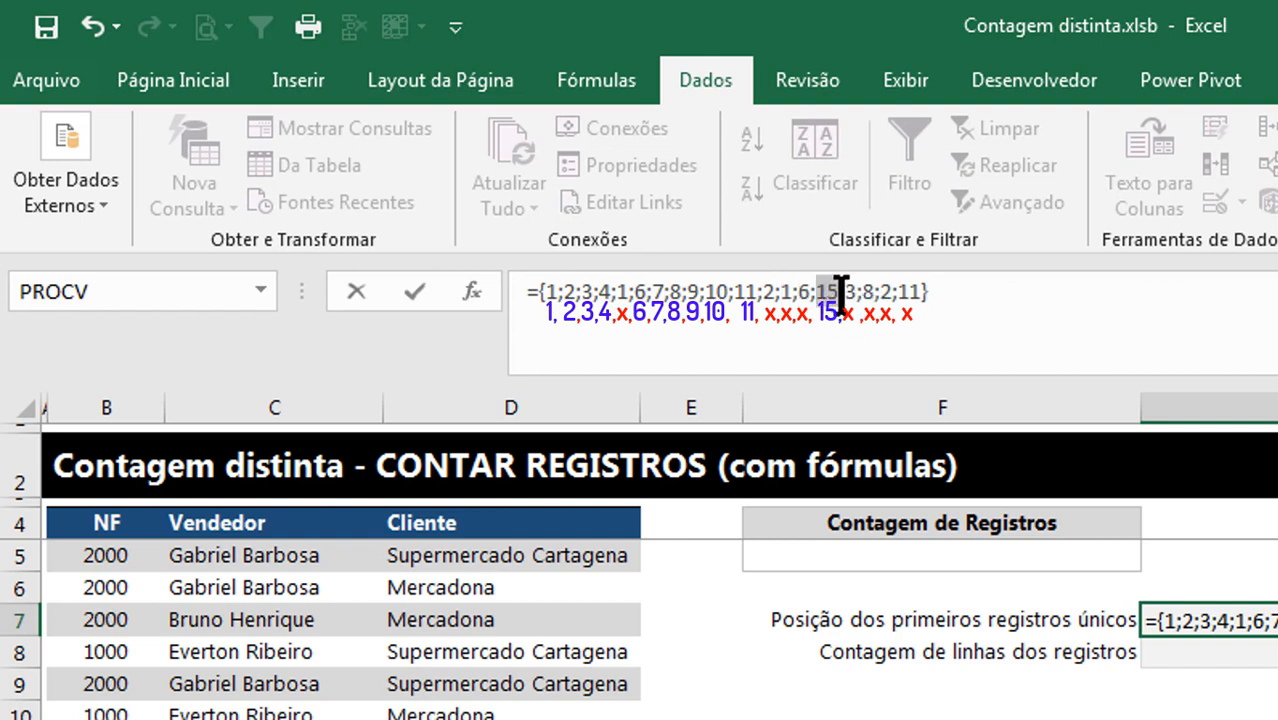
{"action": "left_click_drag", "start_coordinate": [848, 291], "coordinate": [921, 298]}
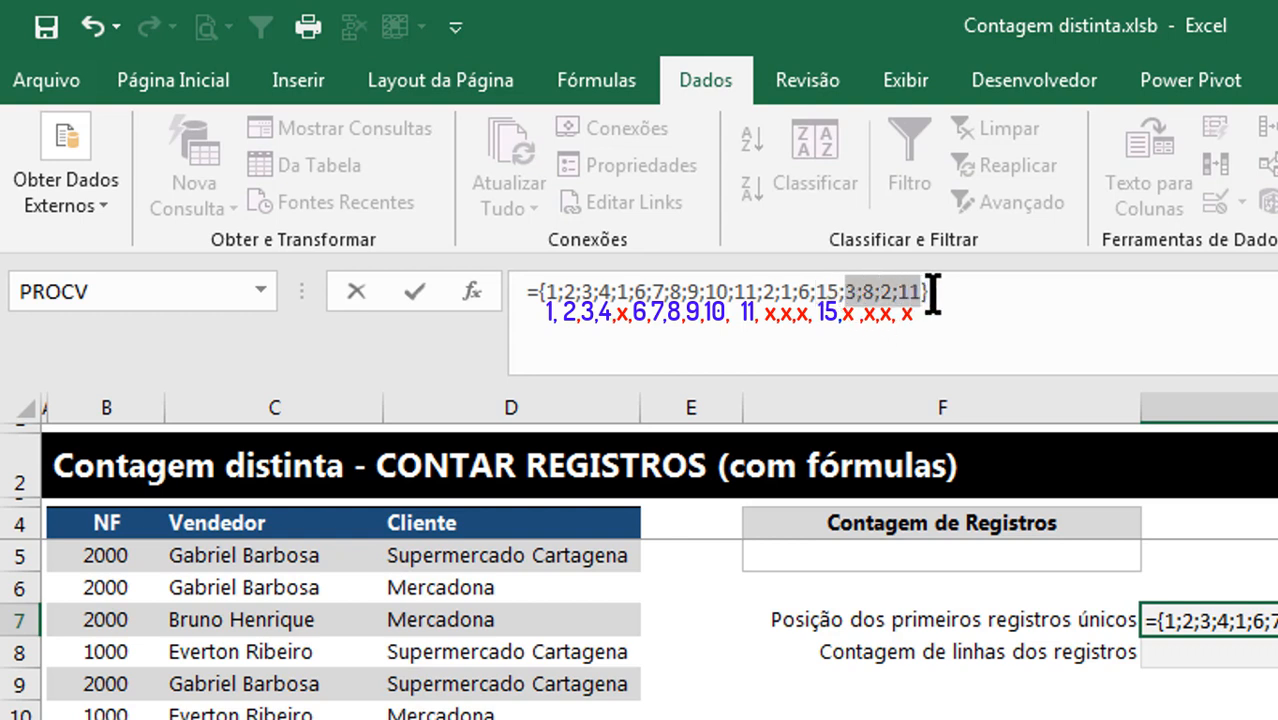
Step: Revert the evaluated array of G7 to its CORRESP formula, enter it, and reselect the cell
{"action": "key", "text": "ctrl+z"}
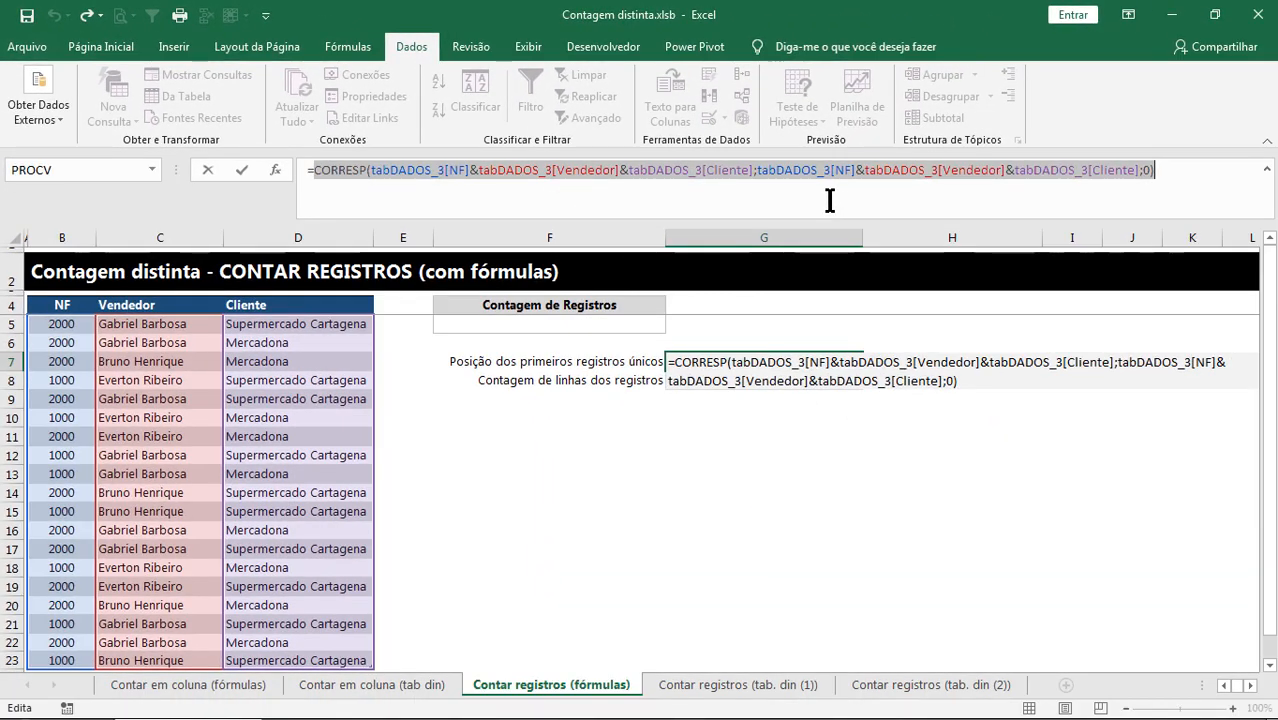
{"action": "key", "text": "Return"}
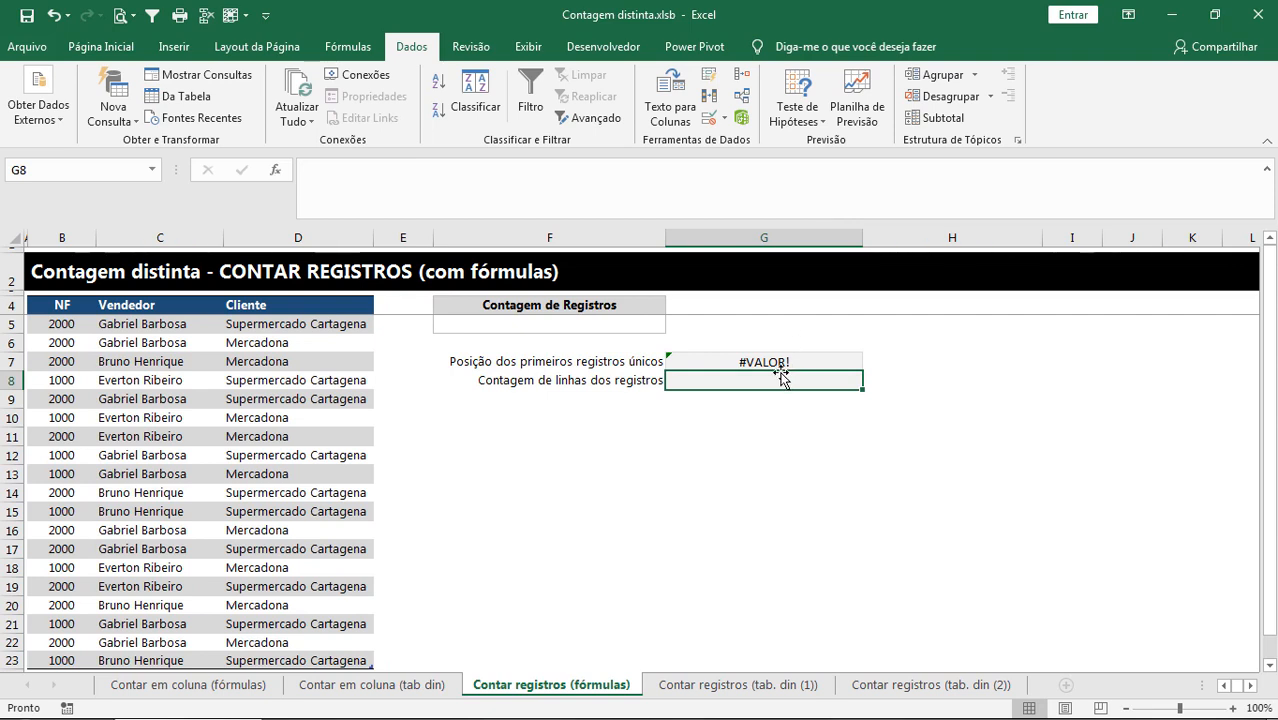
{"action": "left_click", "coordinate": [737, 367]}
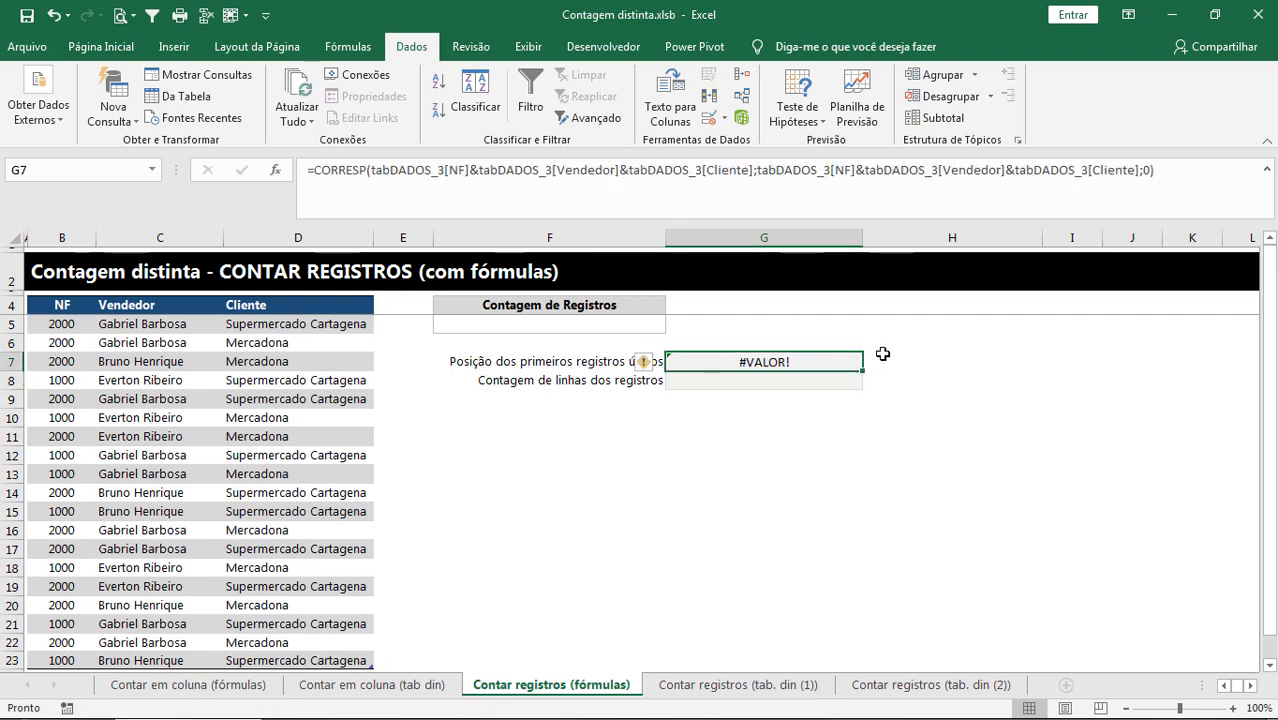
Step: Write =LIN(tabDADOS_3[NF]) in G8 with the formula bar reduced to one line, previewing its evaluated array and reverting to the formula
{"action": "left_click", "coordinate": [811, 382]}
{"action": "type", "text": "="}
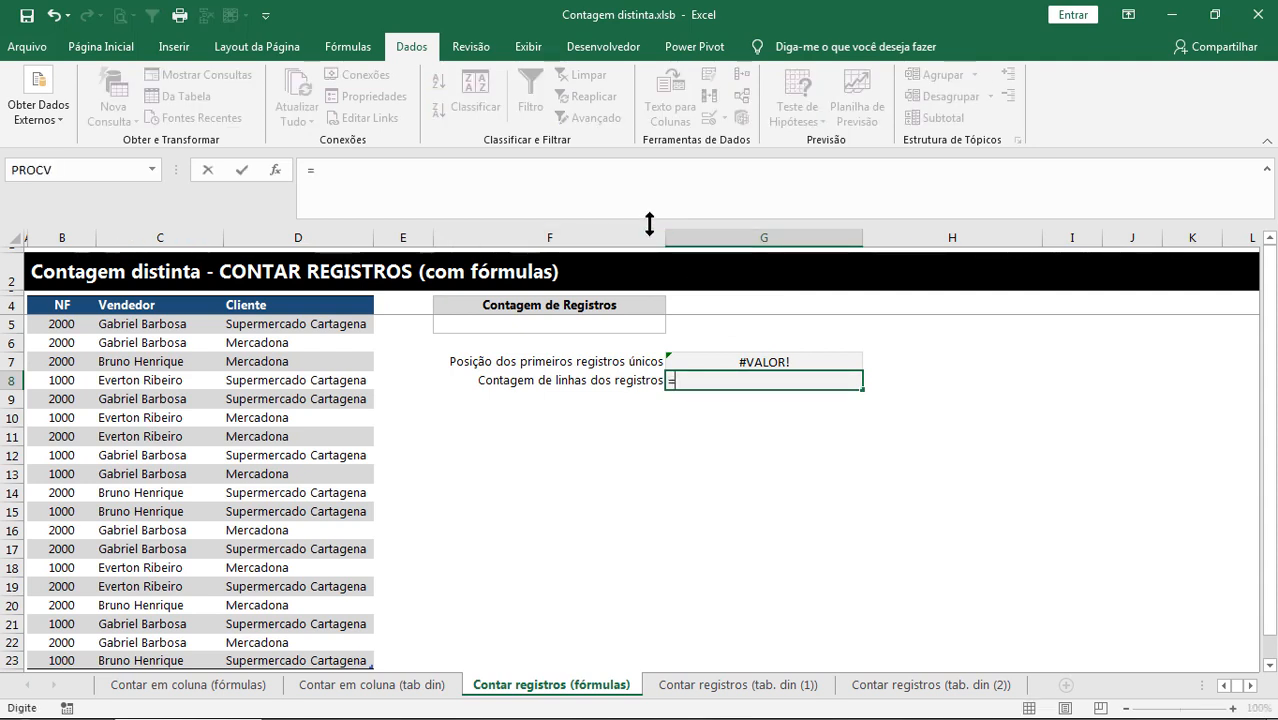
{"action": "left_click_drag", "start_coordinate": [650, 222], "coordinate": [650, 188]}
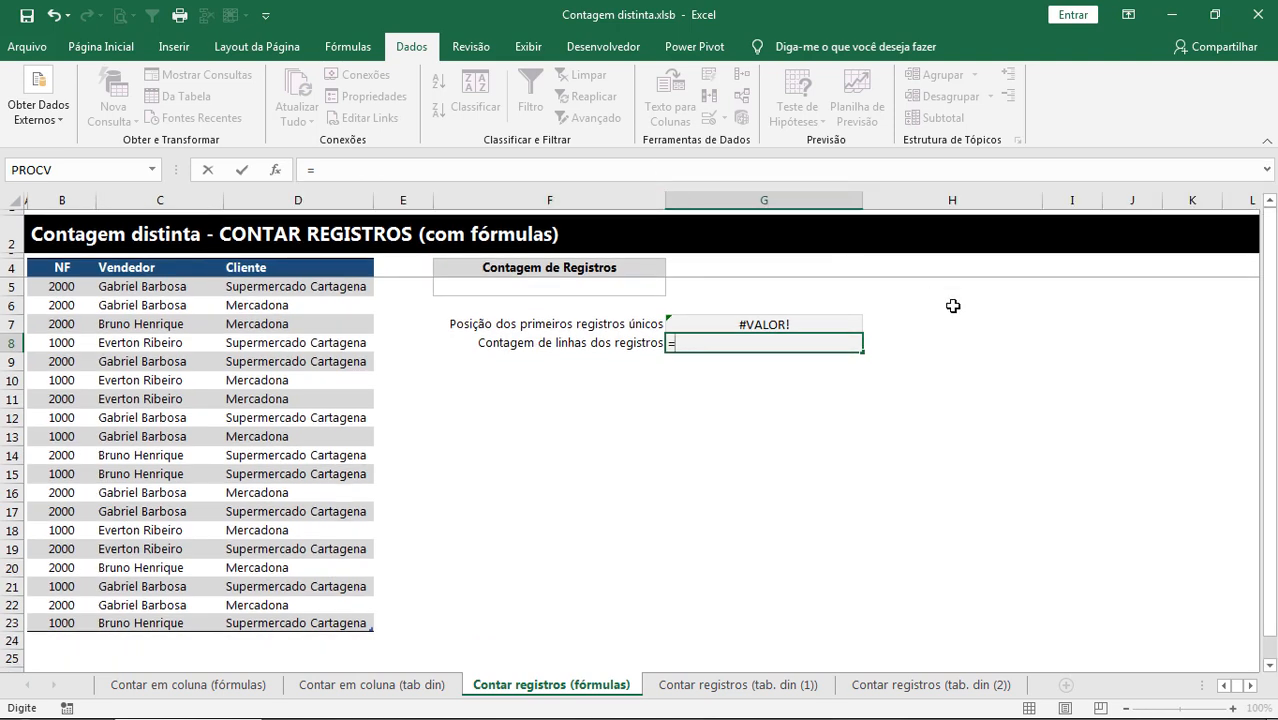
{"action": "type", "text": "LIN"}
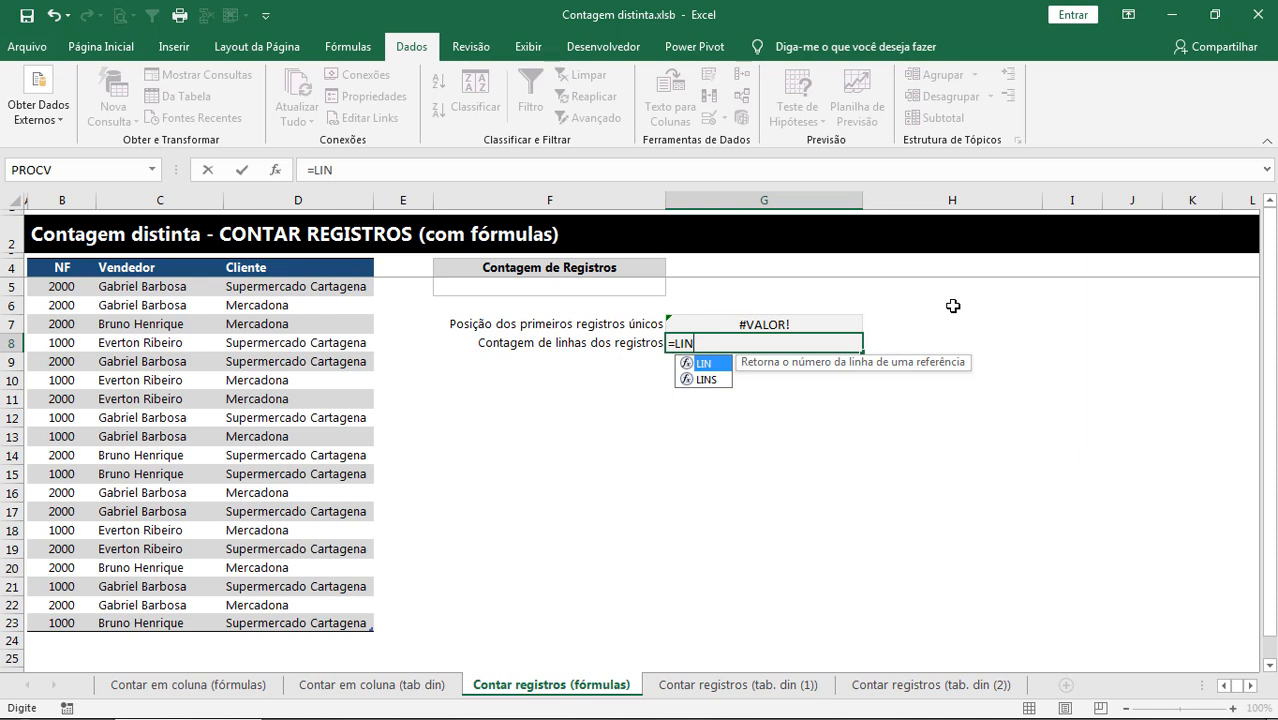
{"action": "type", "text": "("}
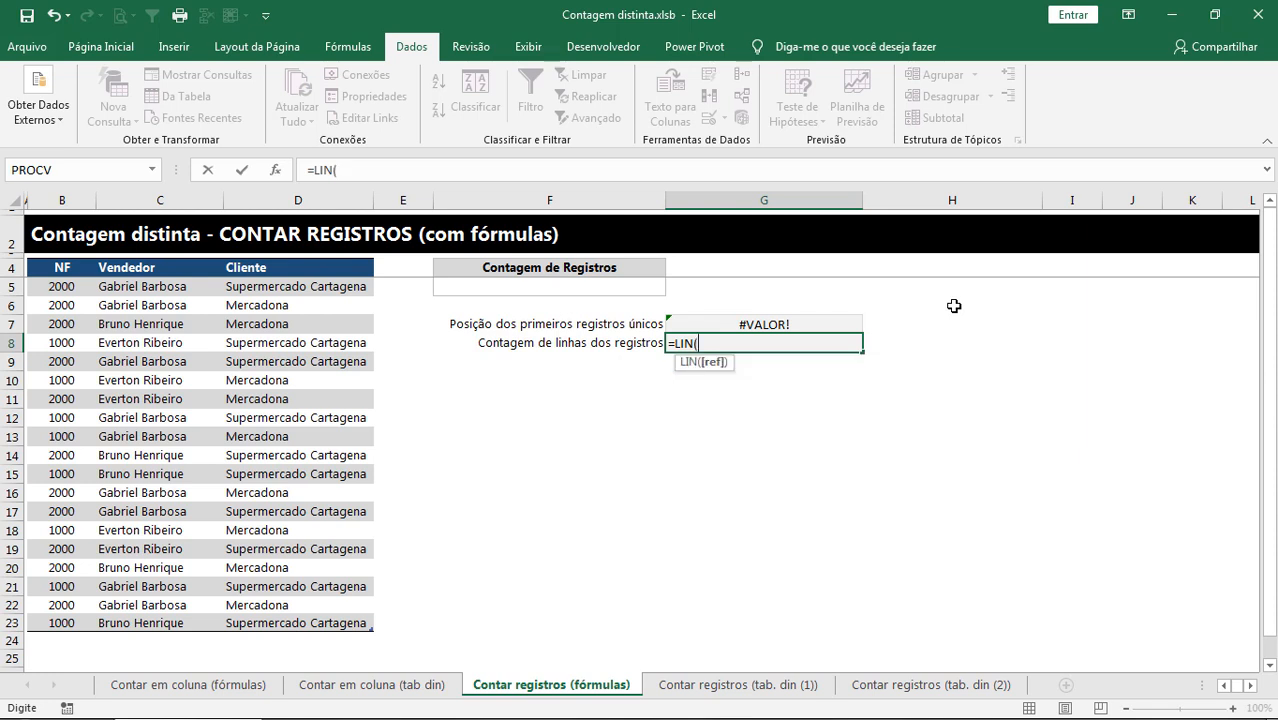
{"action": "left_click", "coordinate": [78, 531]}
{"action": "key", "text": "ctrl+space"}
{"action": "type", "text": ")"}
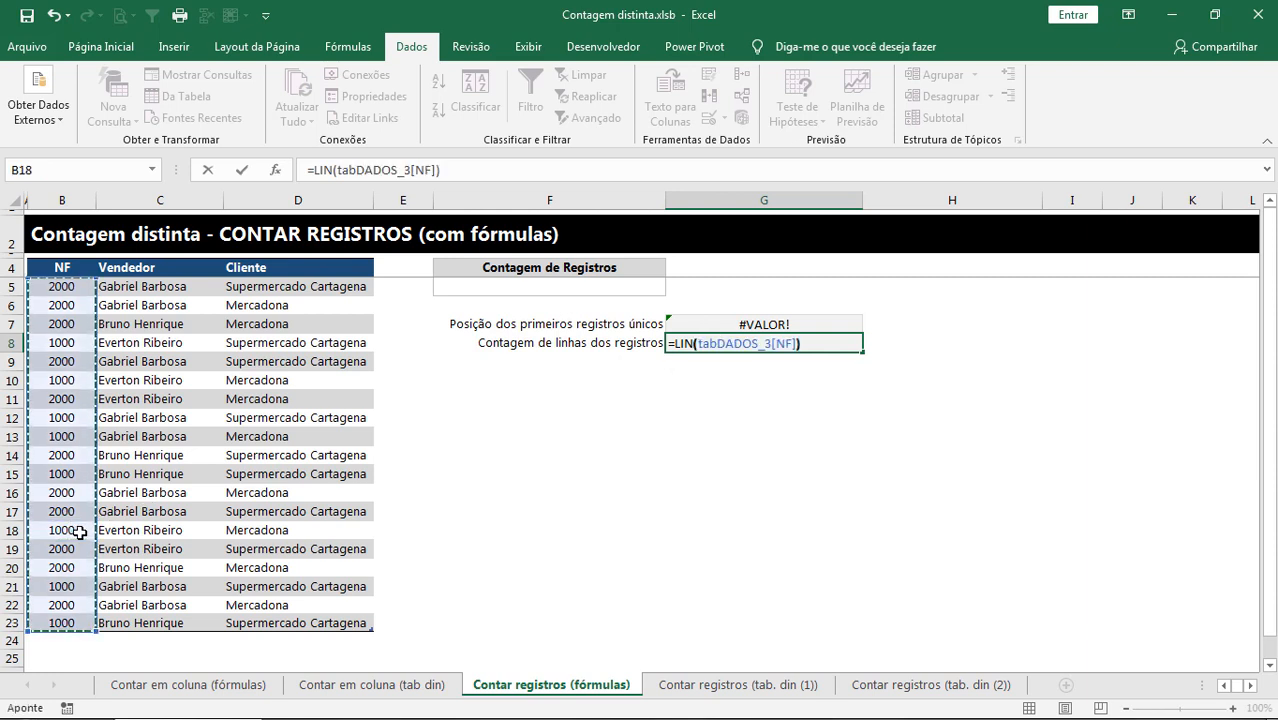
{"action": "key", "text": "F9"}
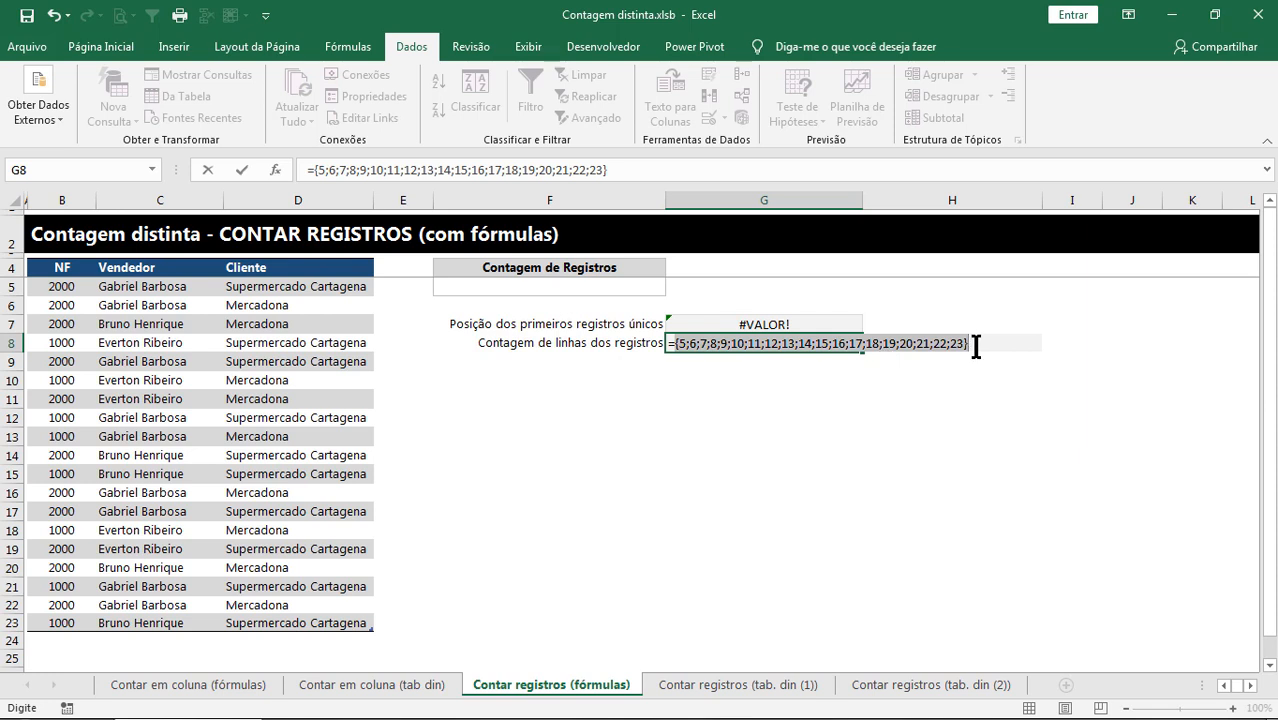
{"action": "key", "text": "ctrl+z"}
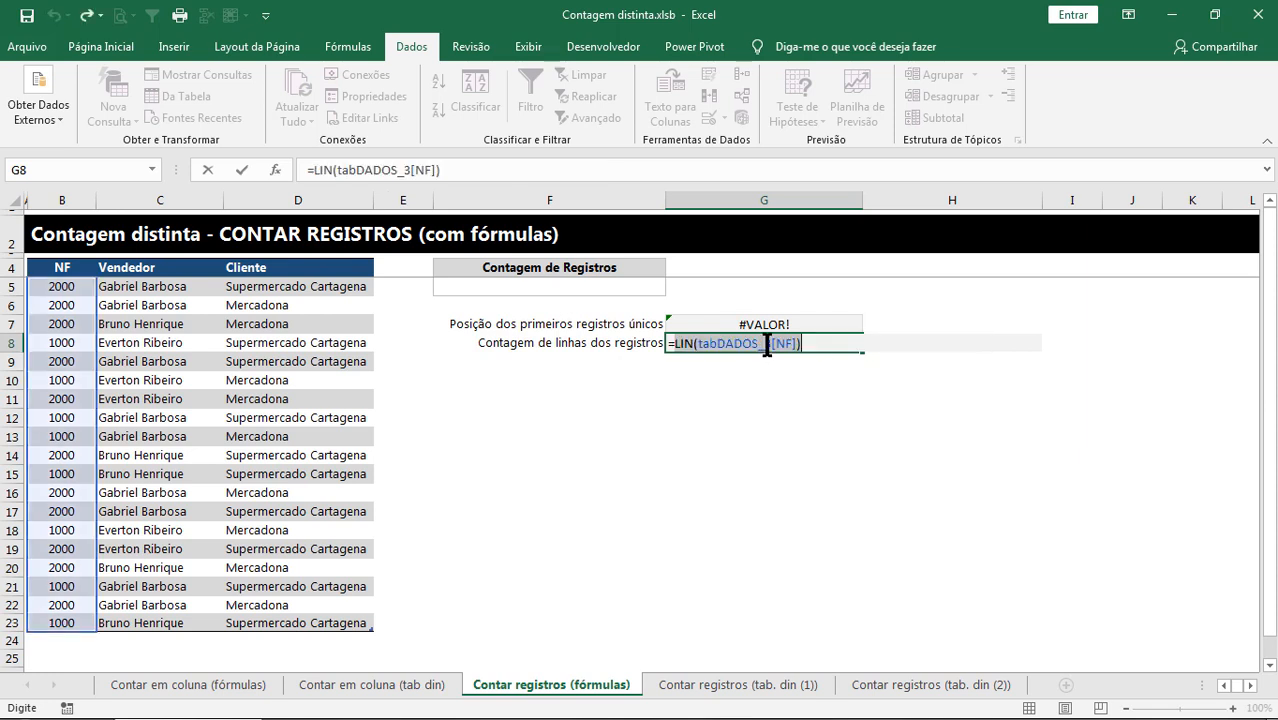
Step: Extend the G8 formula by subtracting the header row with -LIN($B$4), using an absolute reference
{"action": "left_click", "coordinate": [820, 342]}
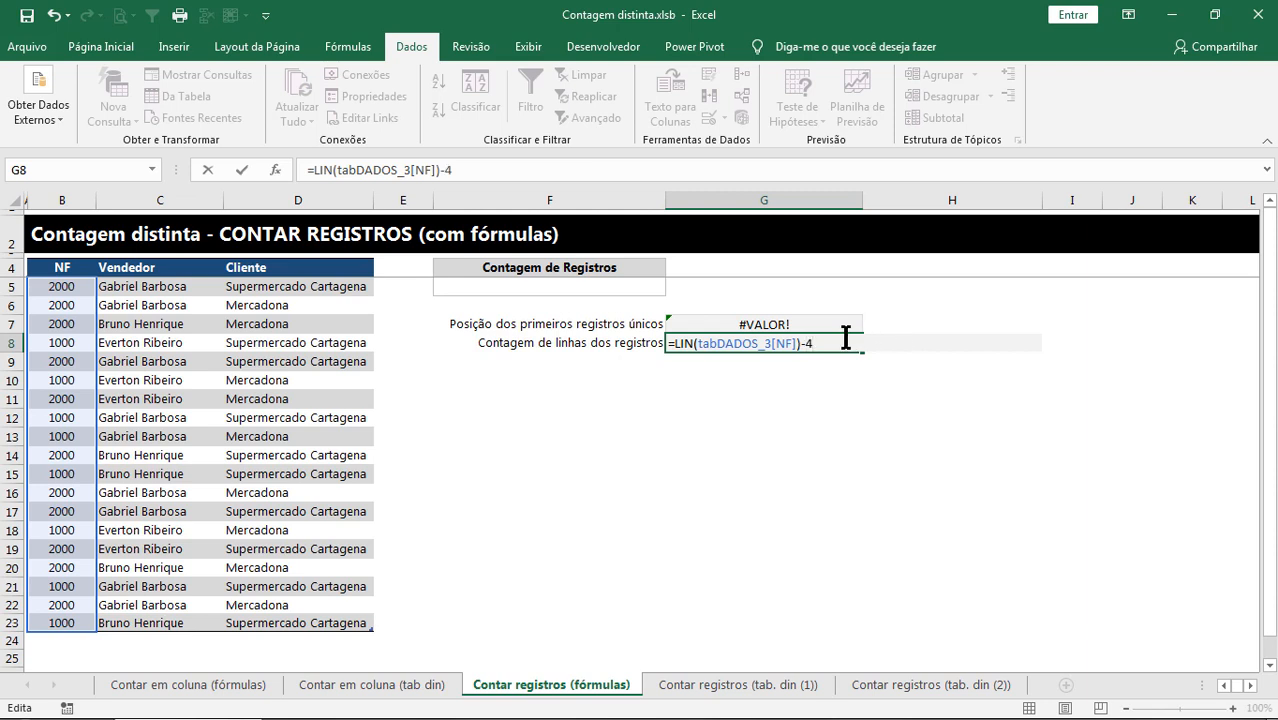
{"action": "type", "text": "LIN("}
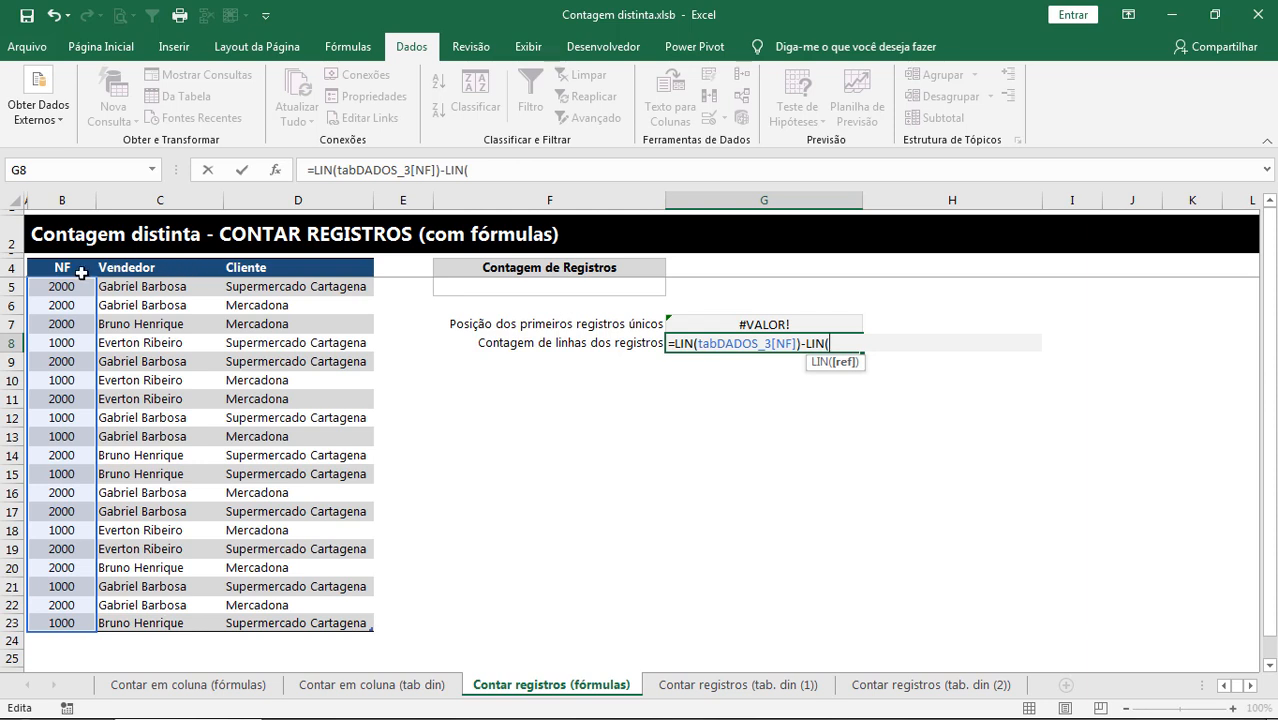
{"action": "type", "text": "B4"}
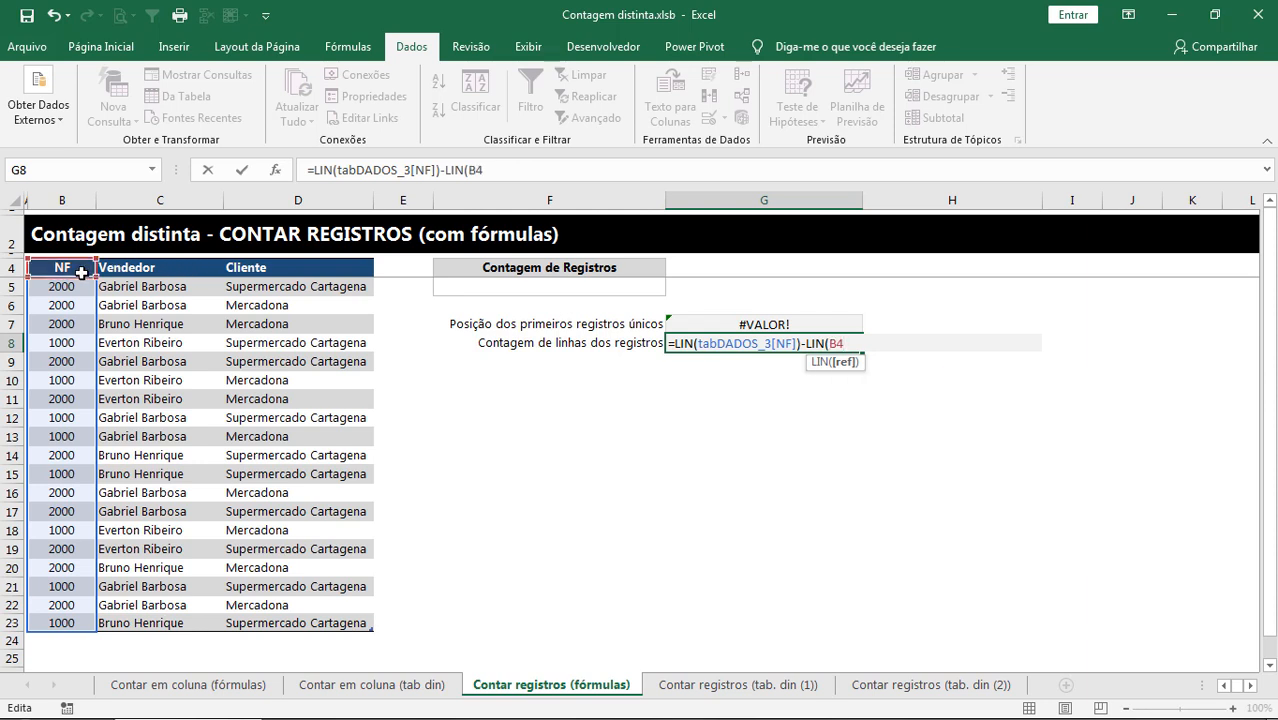
{"action": "type", "text": ")"}
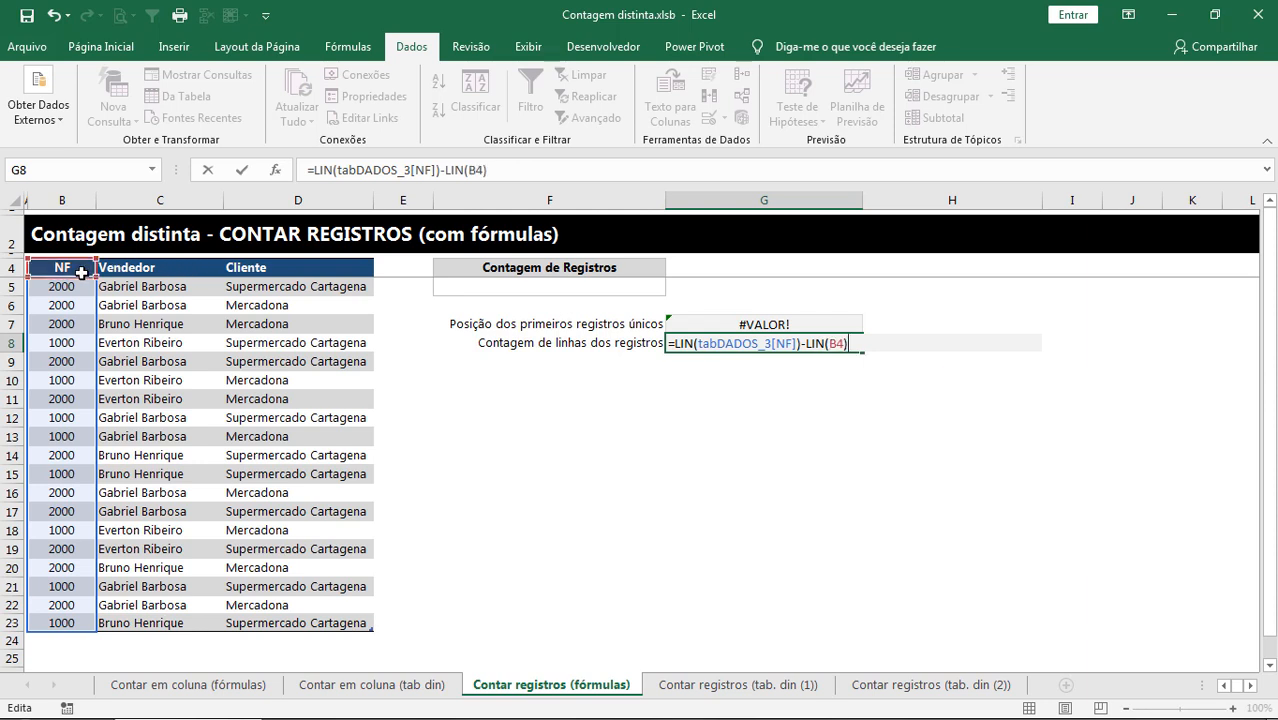
{"action": "left_click", "coordinate": [843, 345]}
{"action": "key", "text": "F4"}
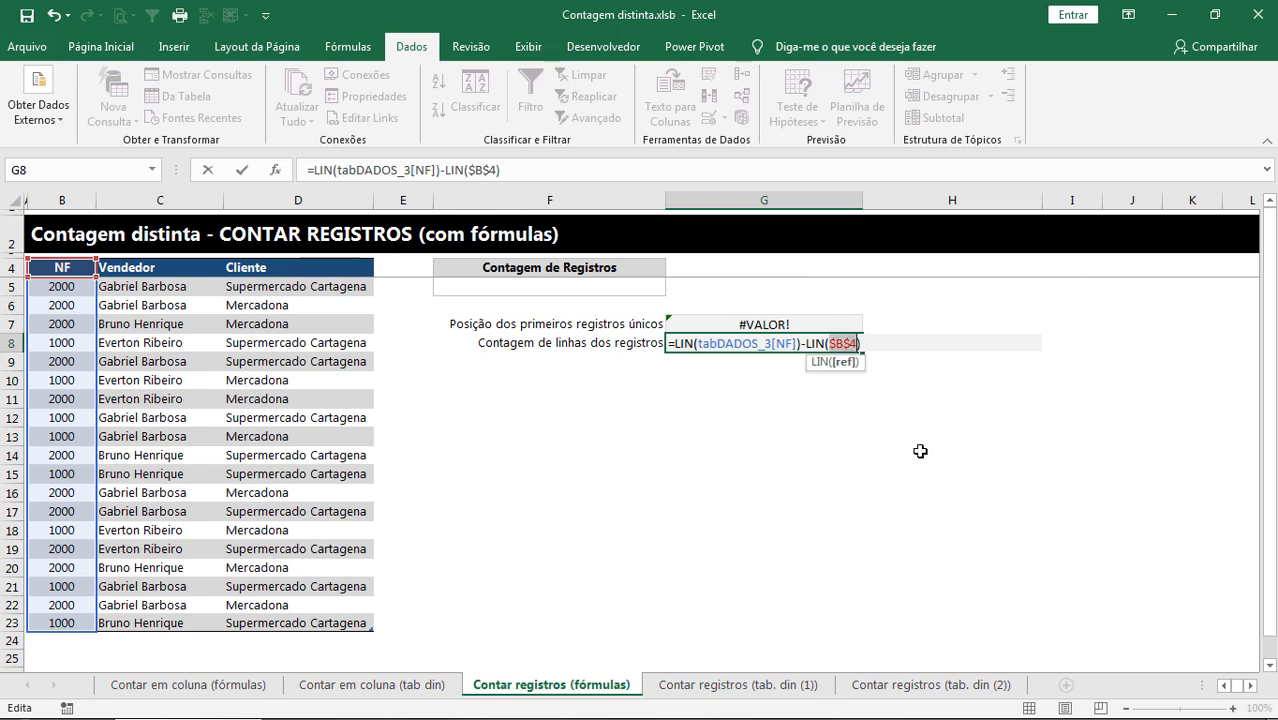
Step: Preview the evaluated array of the G8 formula, revert to the formula, and enter it
{"action": "key", "text": "End"}
{"action": "key", "text": "F9"}
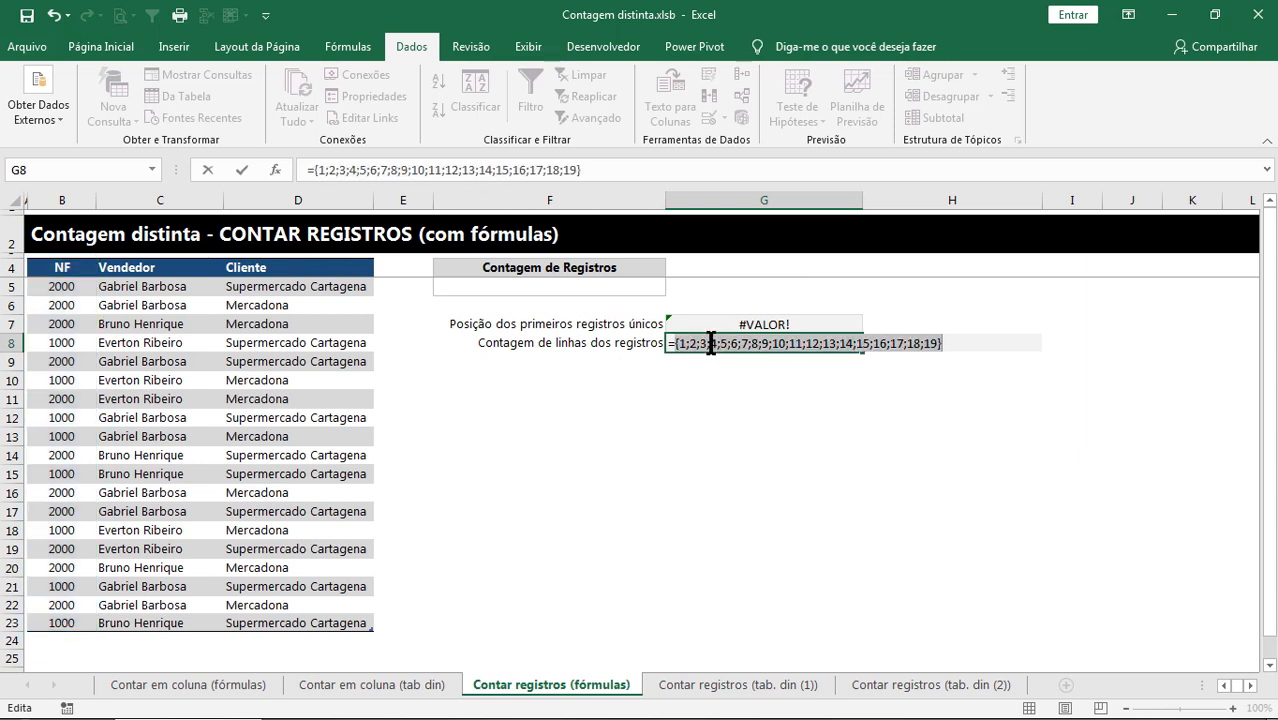
{"action": "key", "text": "ctrl+z"}
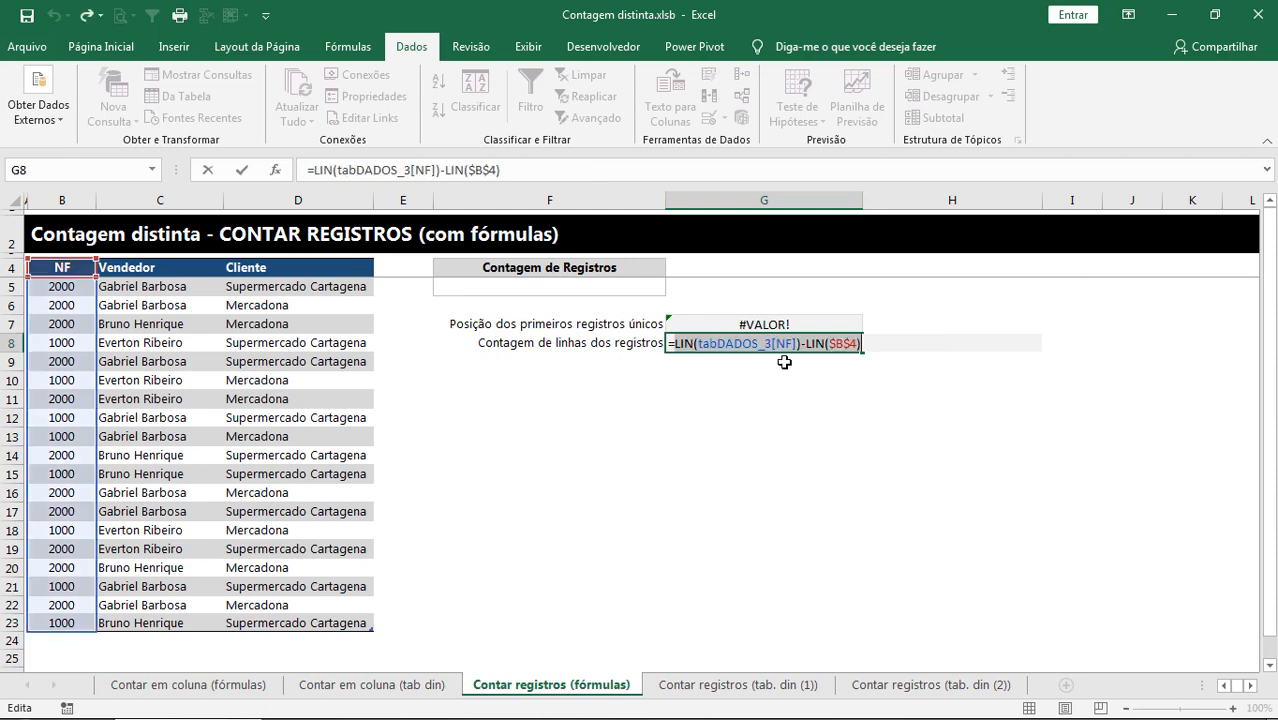
{"action": "key", "text": "Return"}
Step: Build the alternative row-sequence formula =LIN(INDIRETO("1:"&LINS(tabDADOS_3))) in G9
{"action": "type", "text": "="}
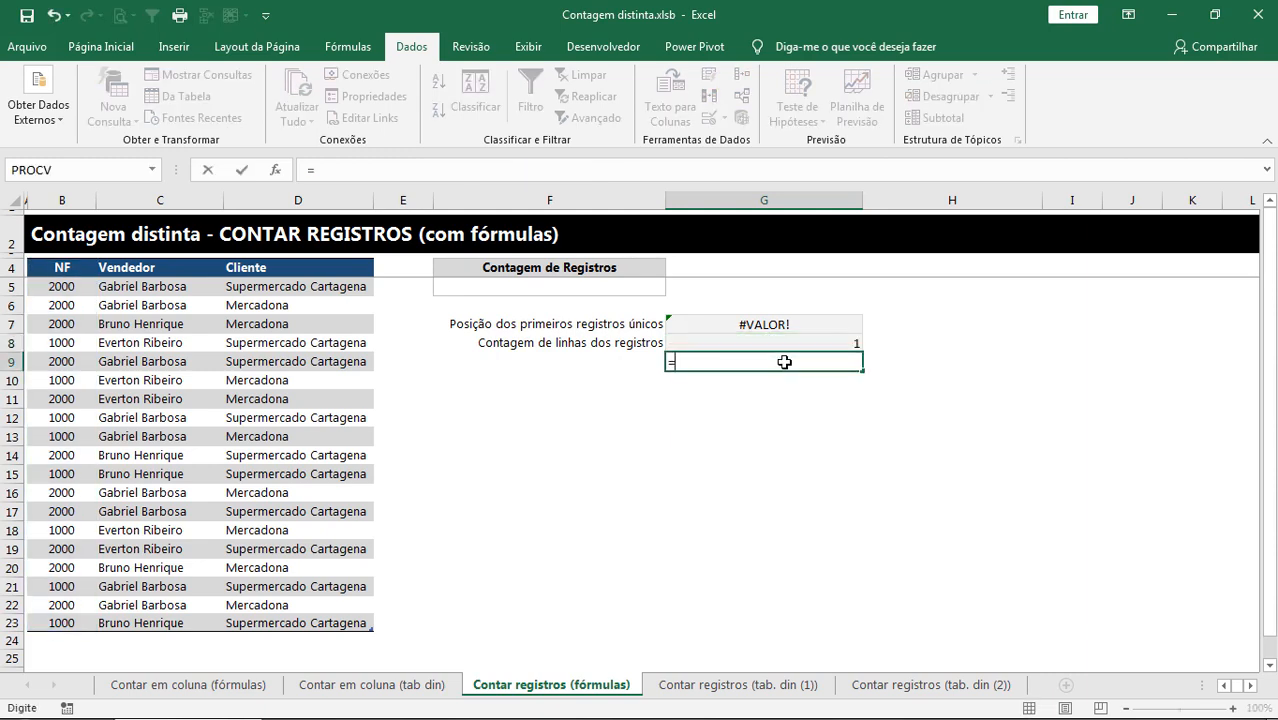
{"action": "type", "text": "LIN(INDIRETO(\"1:\"&"}
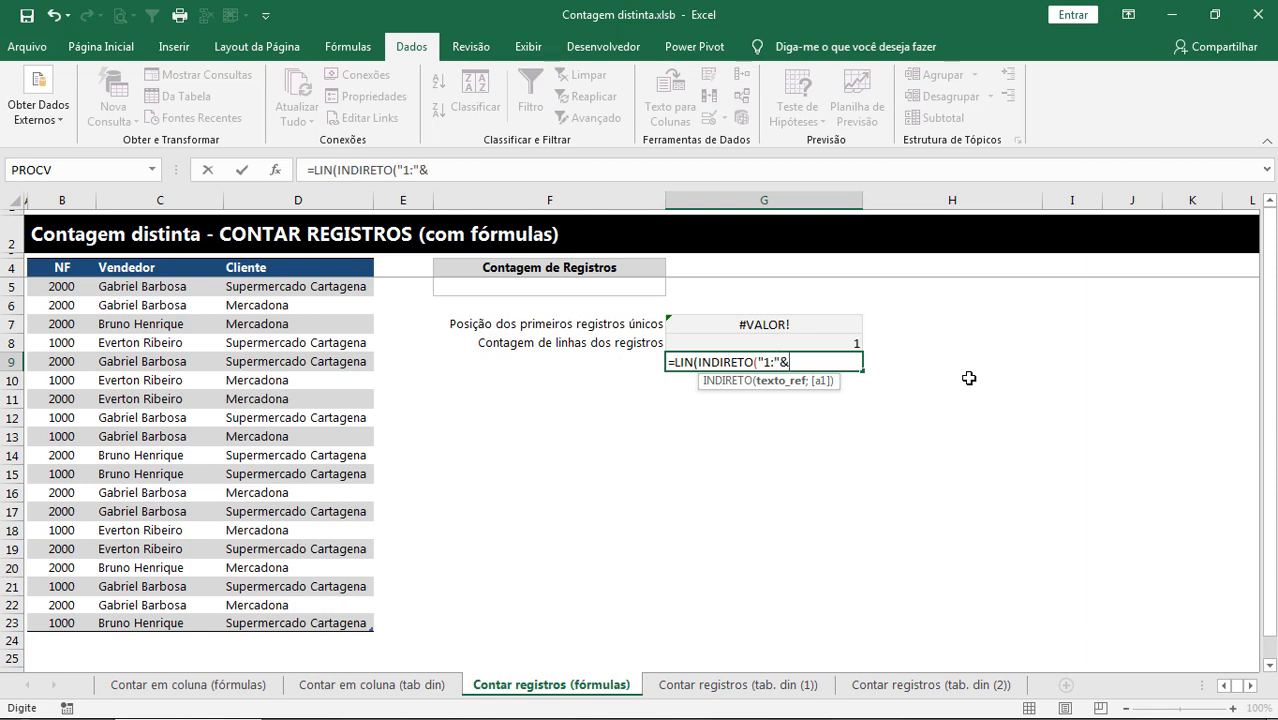
{"action": "type", "text": "LINS("}
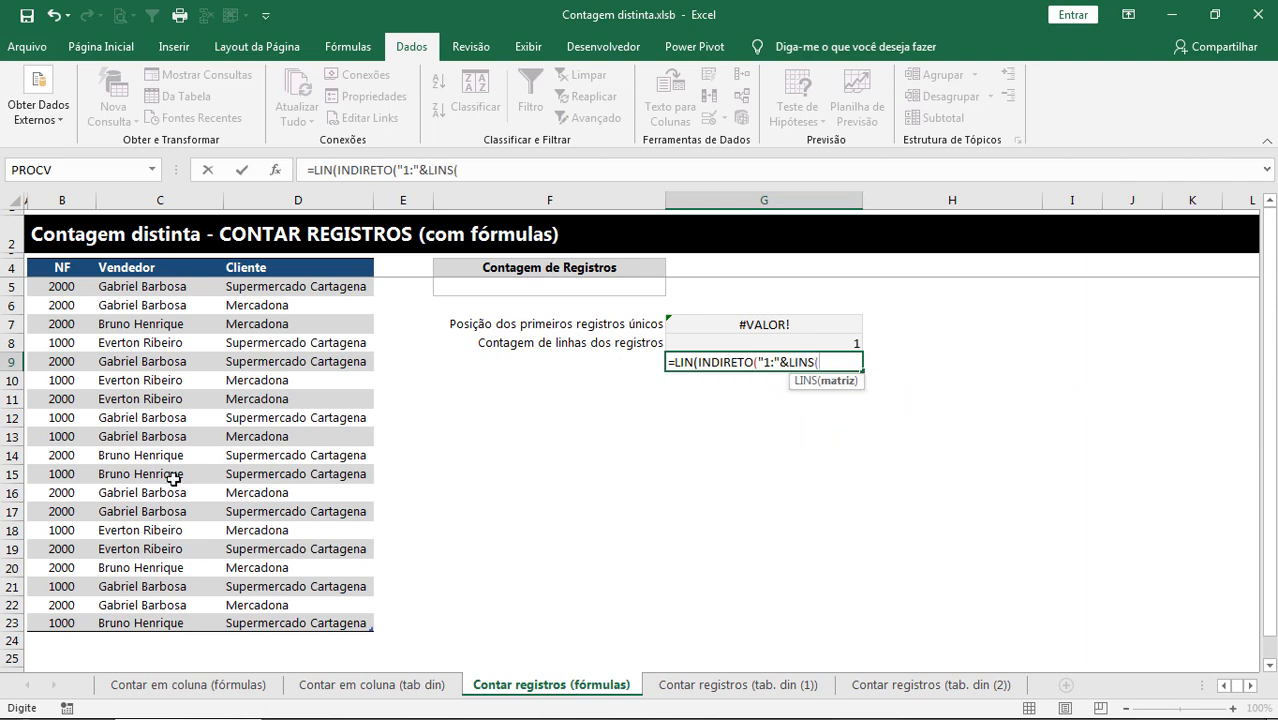
{"action": "left_click", "coordinate": [173, 479]}
{"action": "key", "text": "ctrl+a"}
{"action": "type", "text": ")"}
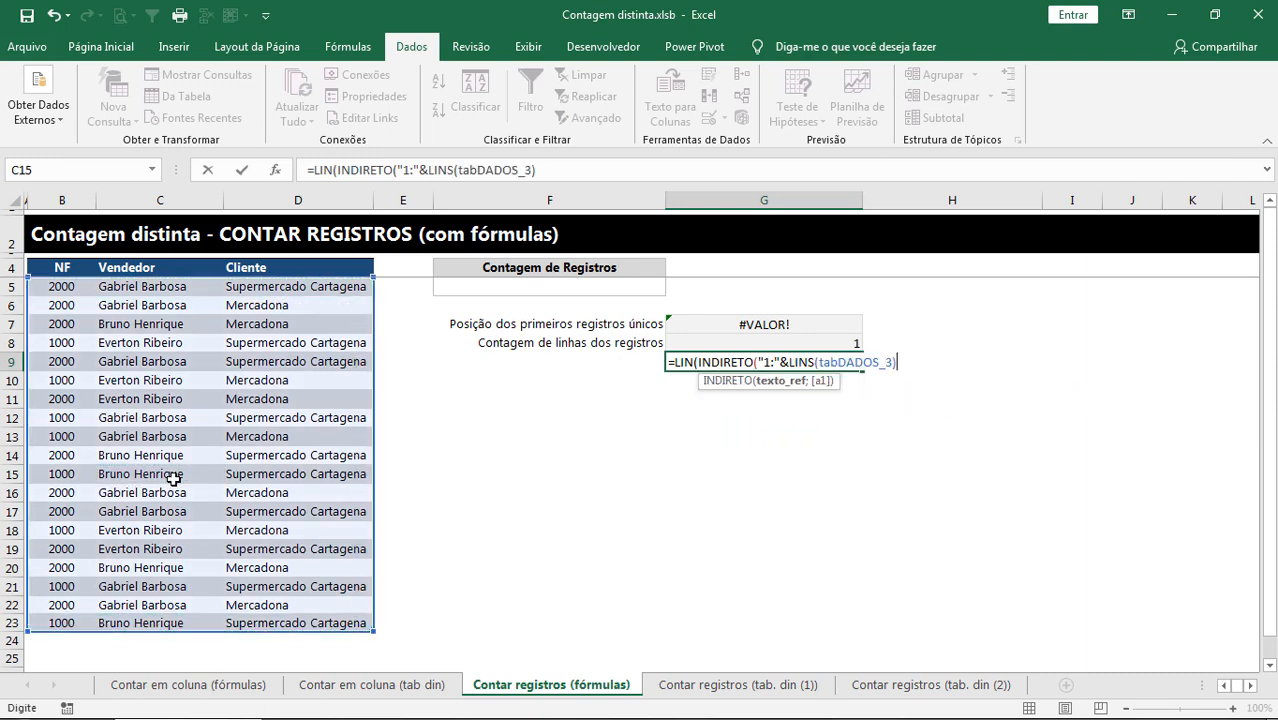
{"action": "type", "text": "))"}
Step: Evaluate the G9 formula in place, enter it as an array of values, and compare it with the formula in G8
{"action": "key", "text": "F9"}
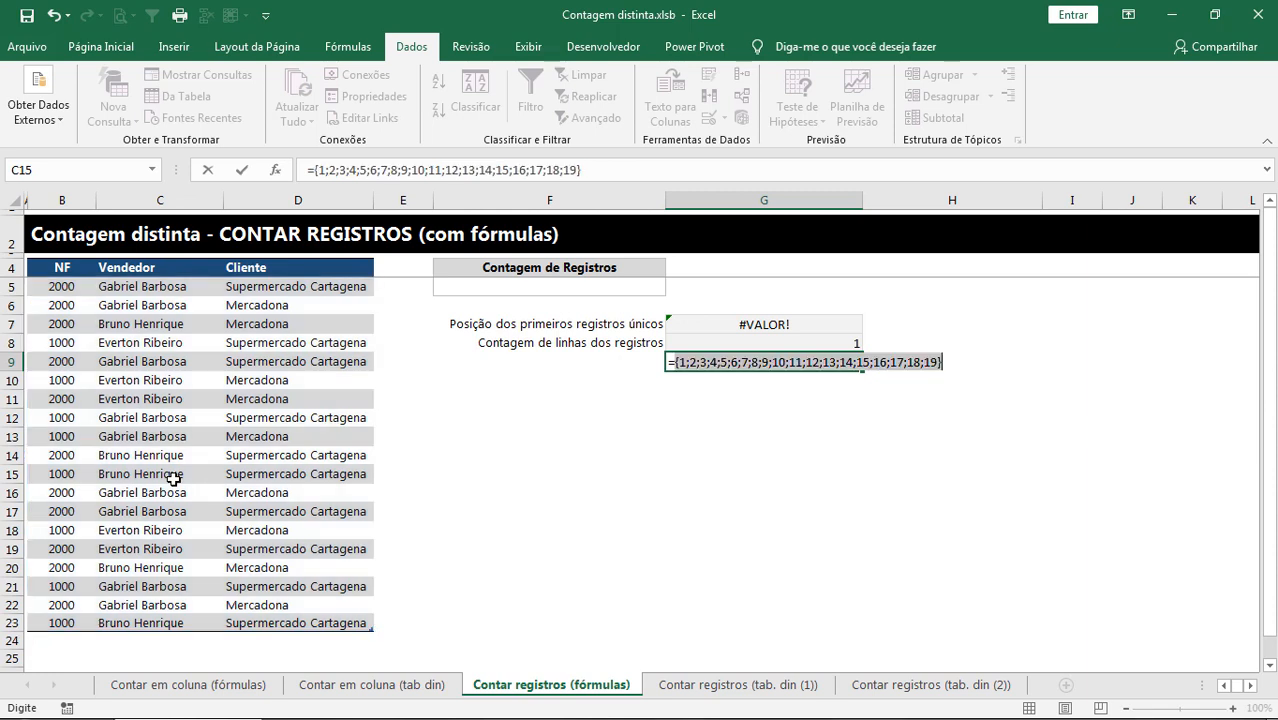
{"action": "key", "text": "Return"}
{"action": "left_click", "coordinate": [826, 344]}
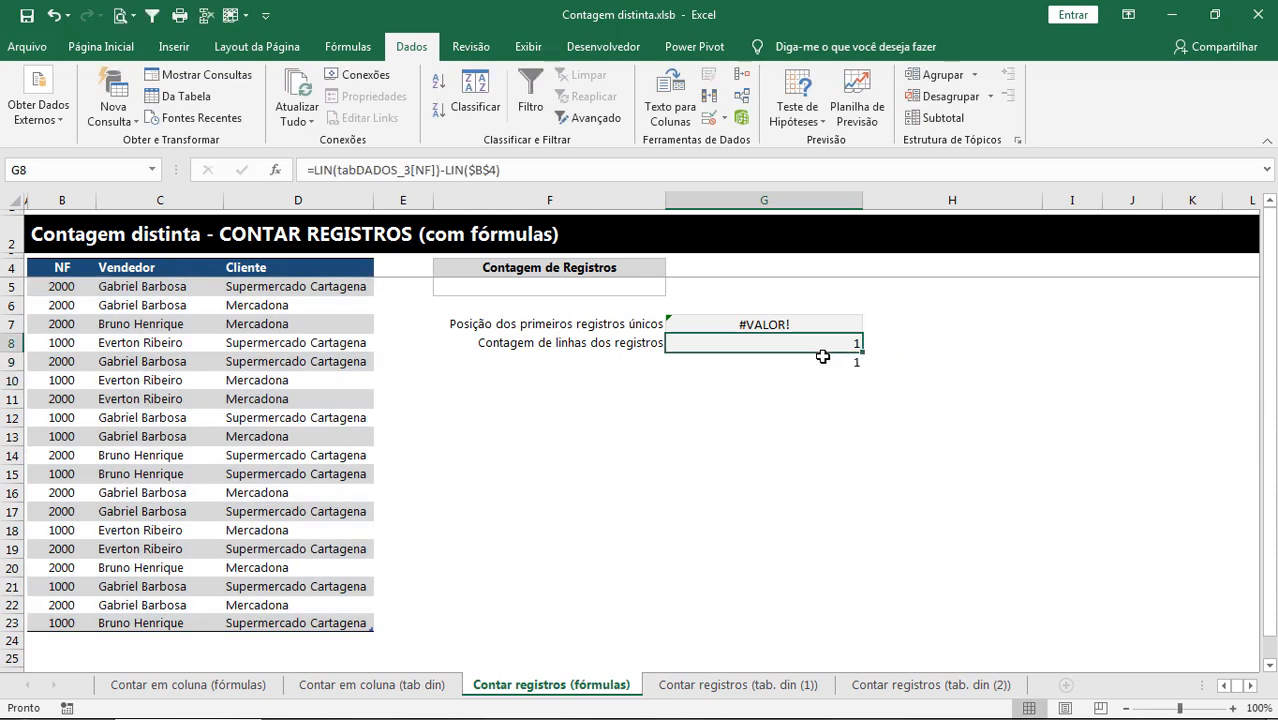
{"action": "left_click", "coordinate": [822, 357]}
{"action": "left_click", "coordinate": [813, 346]}
{"action": "left_click", "coordinate": [819, 363]}
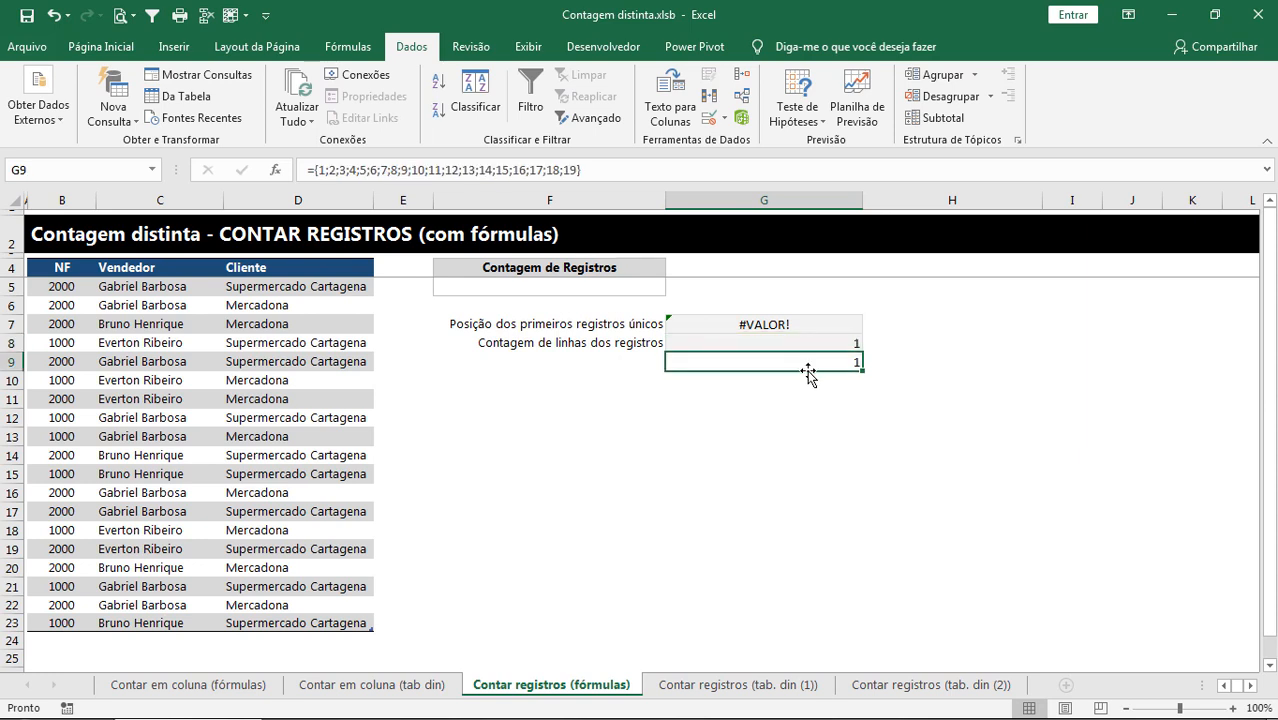
Step: Delete the alternative row-sequence formula from cell G9, keeping the one in G8
{"action": "left_click", "coordinate": [790, 345]}
{"action": "left_click", "coordinate": [790, 366]}
{"action": "key", "text": "Delete"}
{"action": "left_click", "coordinate": [797, 346]}
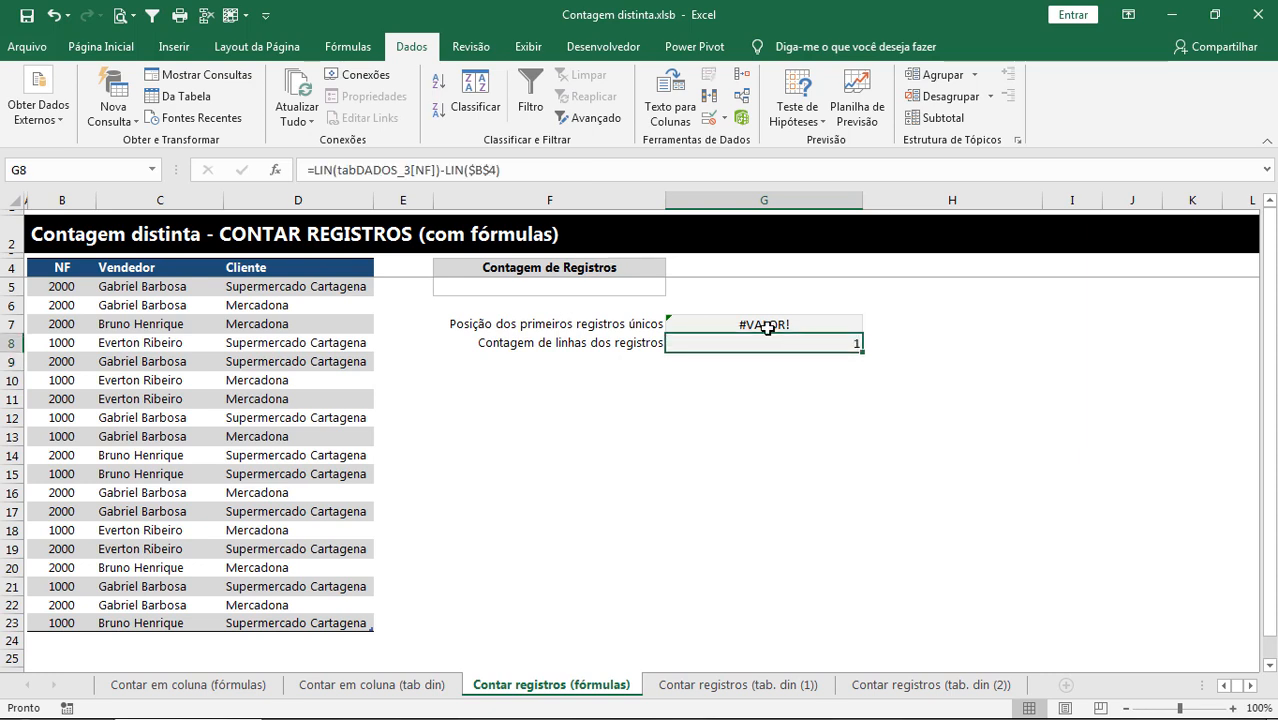
Step: Review the CORRESP formula in G7 and preview the evaluated array of the G8 formula without changing either
{"action": "left_click", "coordinate": [768, 328]}
{"action": "left_click_drag", "start_coordinate": [315, 173], "coordinate": [1152, 172]}
{"action": "key", "text": "Escape"}
{"action": "double_click", "coordinate": [833, 343]}
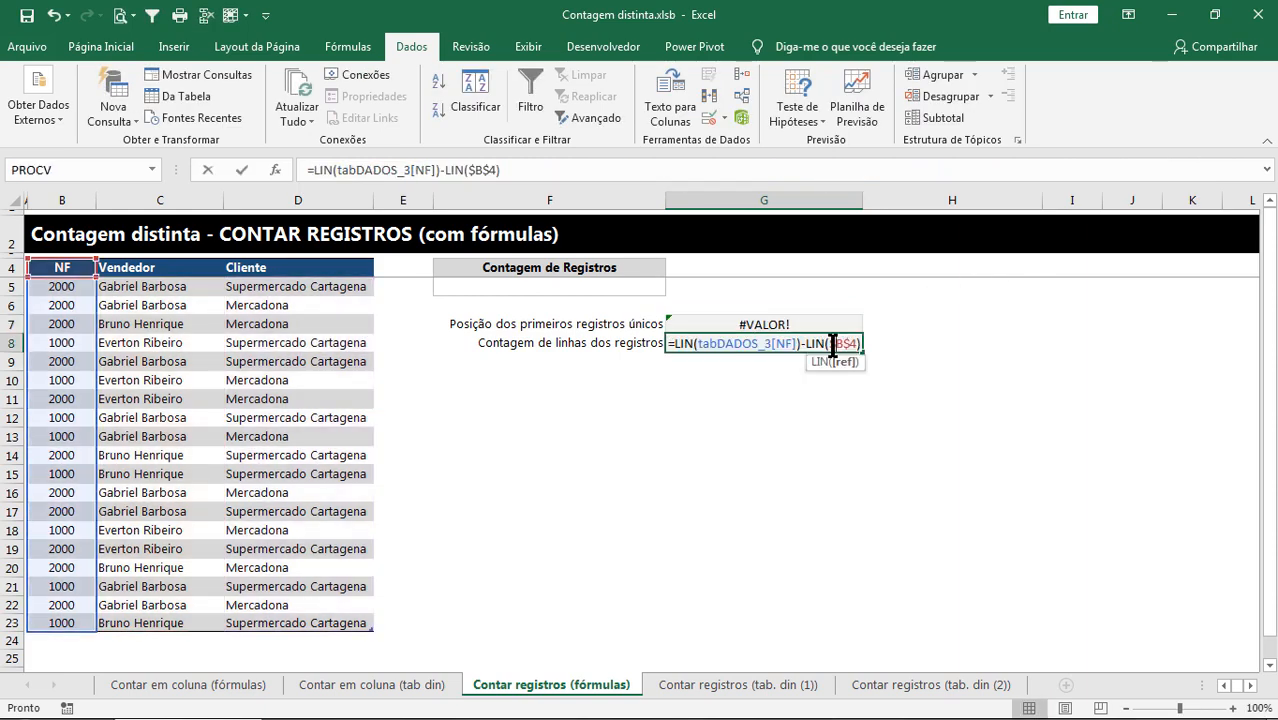
{"action": "key", "text": "F9"}
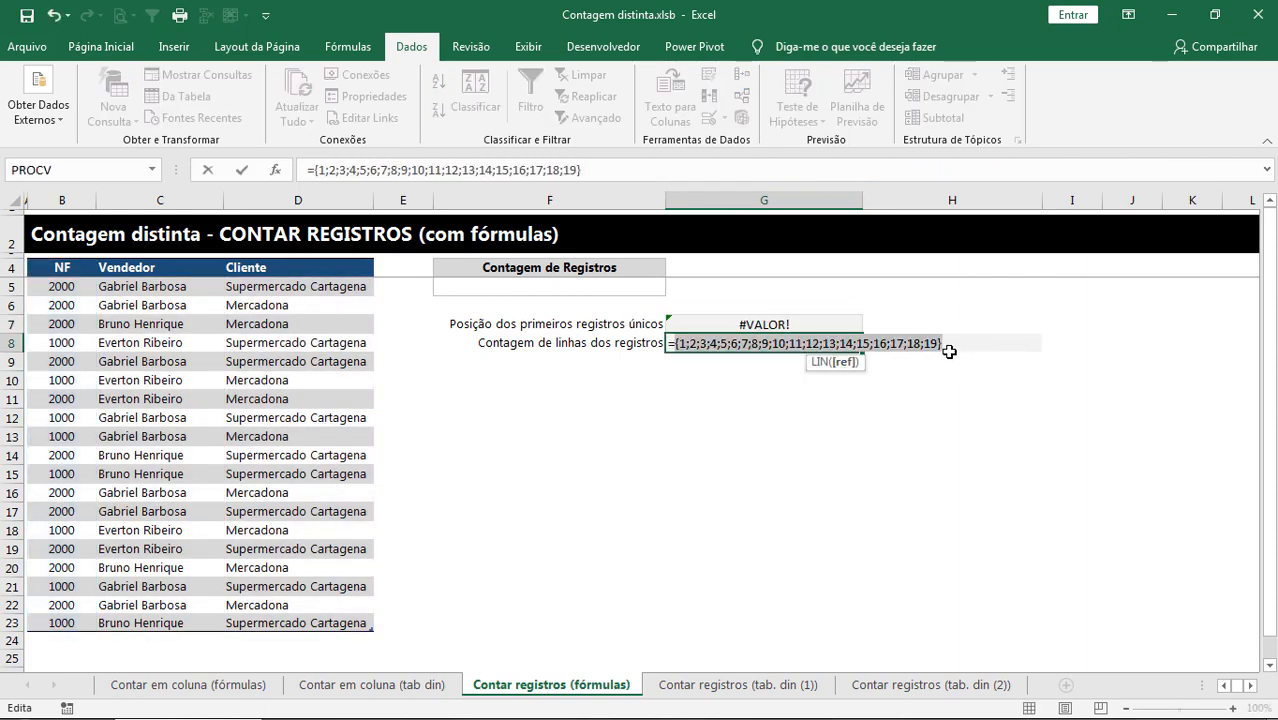
{"action": "key", "text": "Escape"}
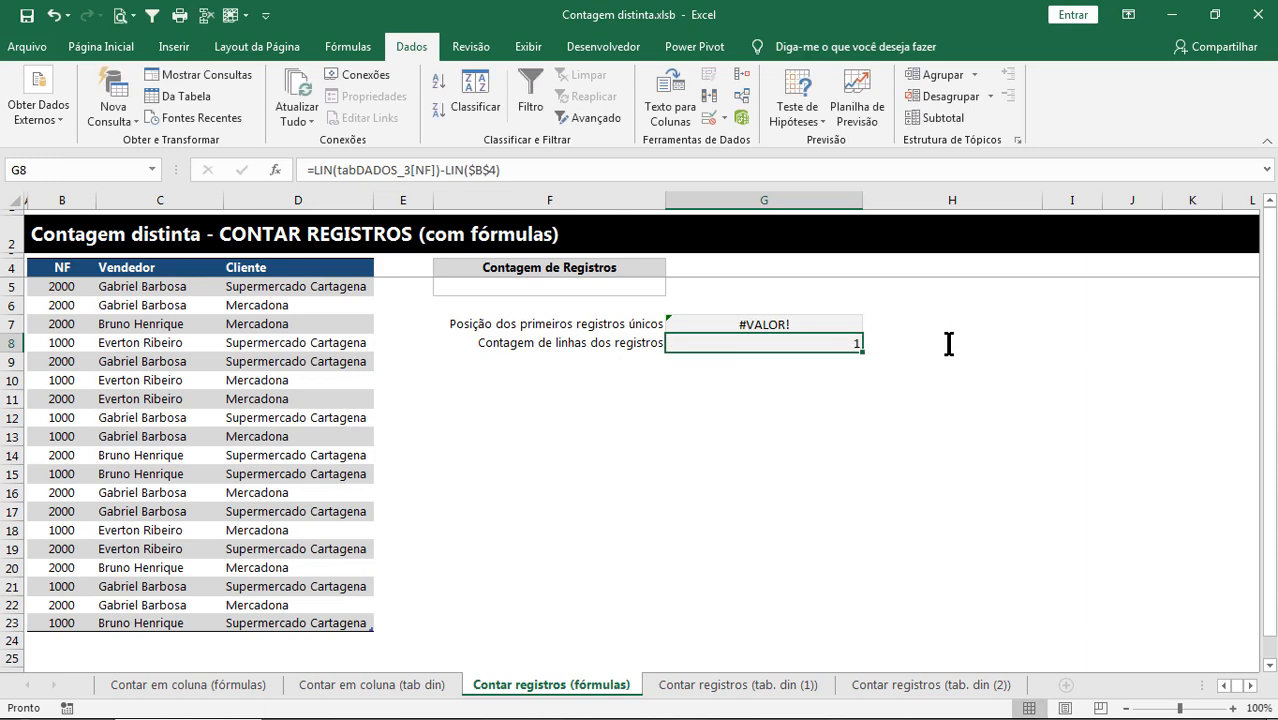
{"action": "left_click", "coordinate": [763, 384]}
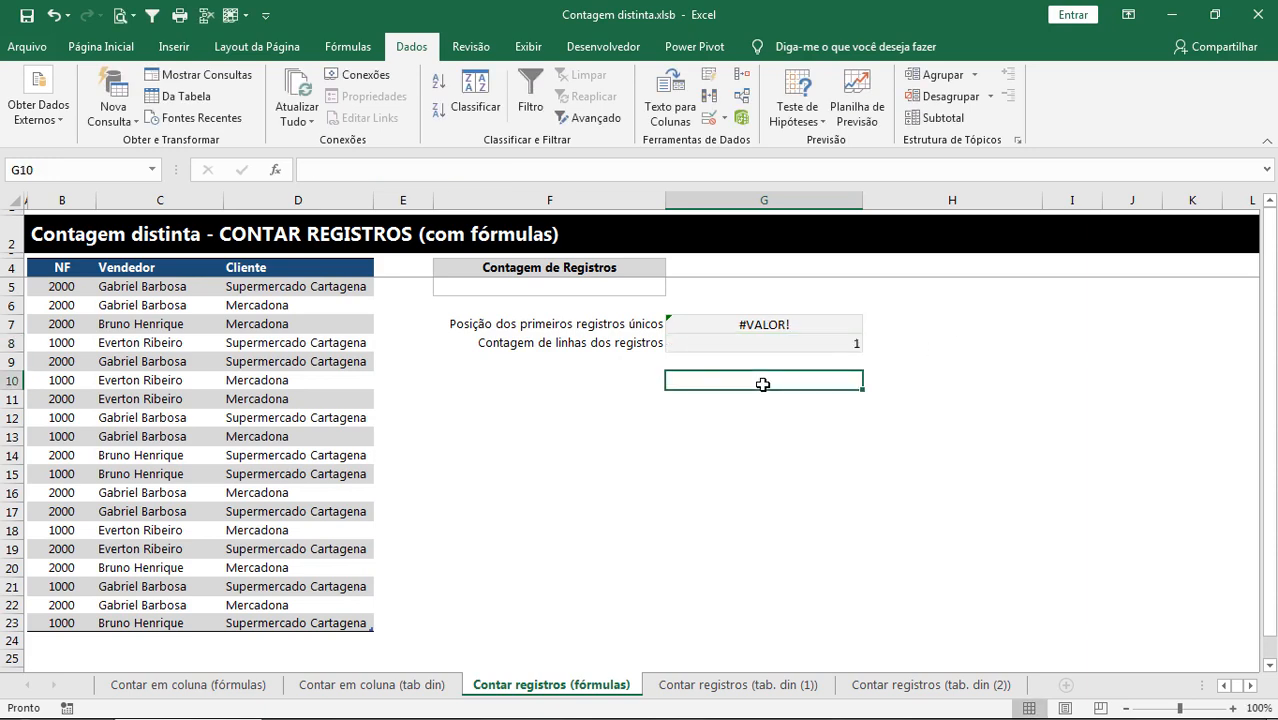
Step: Copy the CORRESP formula text from G7 and enter it as a formula in G11
{"action": "left_click", "coordinate": [763, 324]}
{"action": "left_click_drag", "start_coordinate": [1184, 170], "coordinate": [292, 170]}
{"action": "key", "text": "ctrl+c"}
{"action": "left_click", "coordinate": [724, 402]}
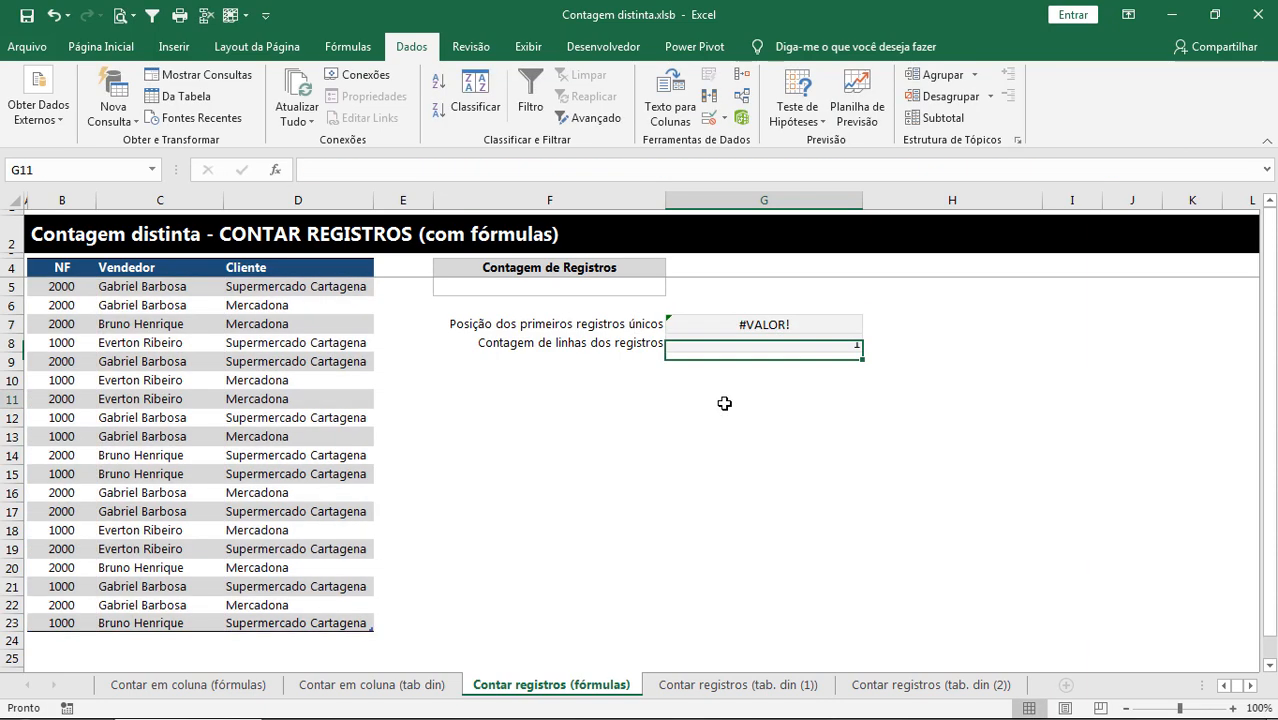
{"action": "type", "text": "="}
{"action": "key", "text": "ctrl+v"}
{"action": "left_click", "coordinate": [676, 400]}
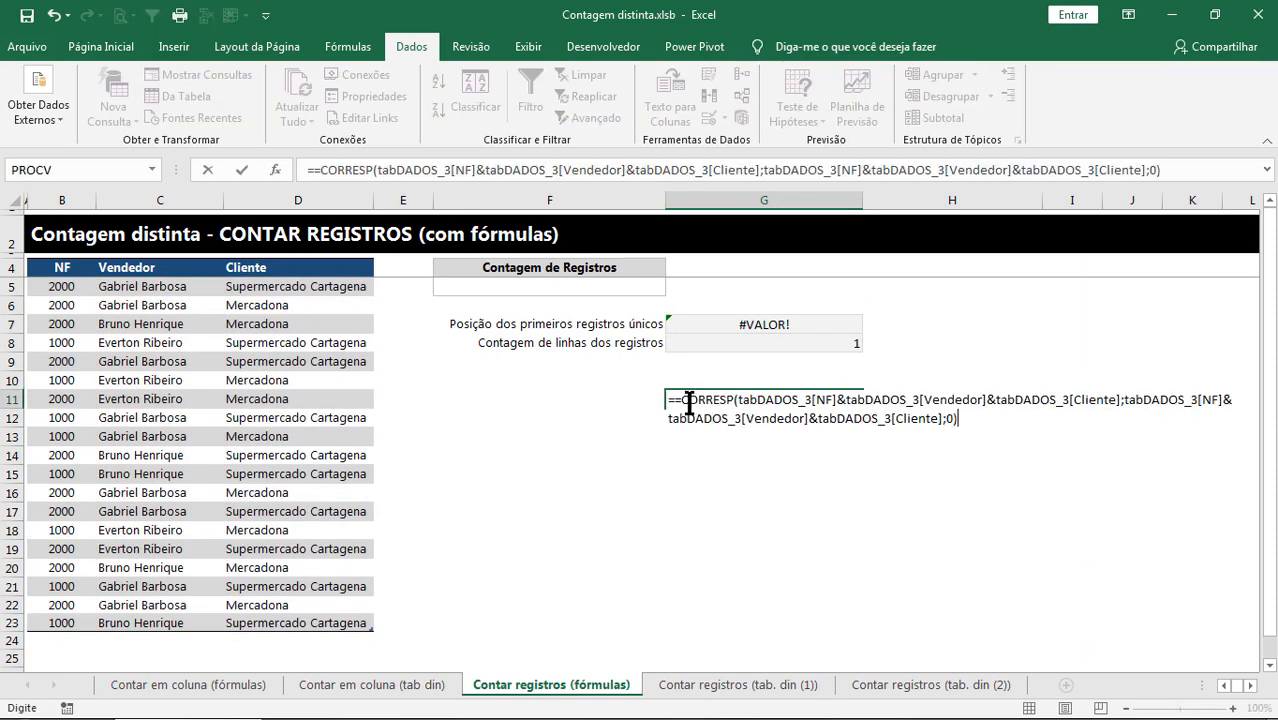
{"action": "key", "text": "BackSpace"}
{"action": "key", "text": "Return"}
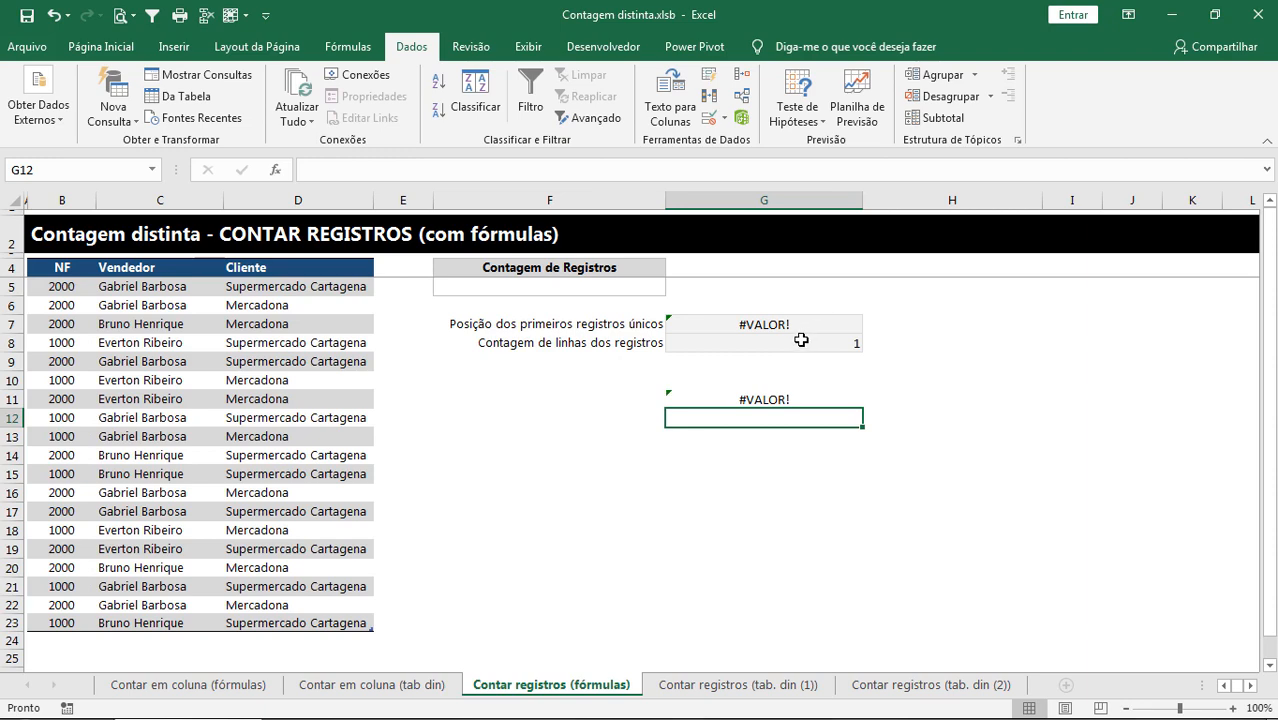
Step: Compare the CORRESP formula in G11 with the G8 row sequence by appending =LIN(tabDADOS_3[NF])-LIN($B$4)
{"action": "left_click", "coordinate": [802, 343]}
{"action": "left_click_drag", "start_coordinate": [500, 170], "coordinate": [315, 170]}
{"action": "key", "text": "ctrl+c"}
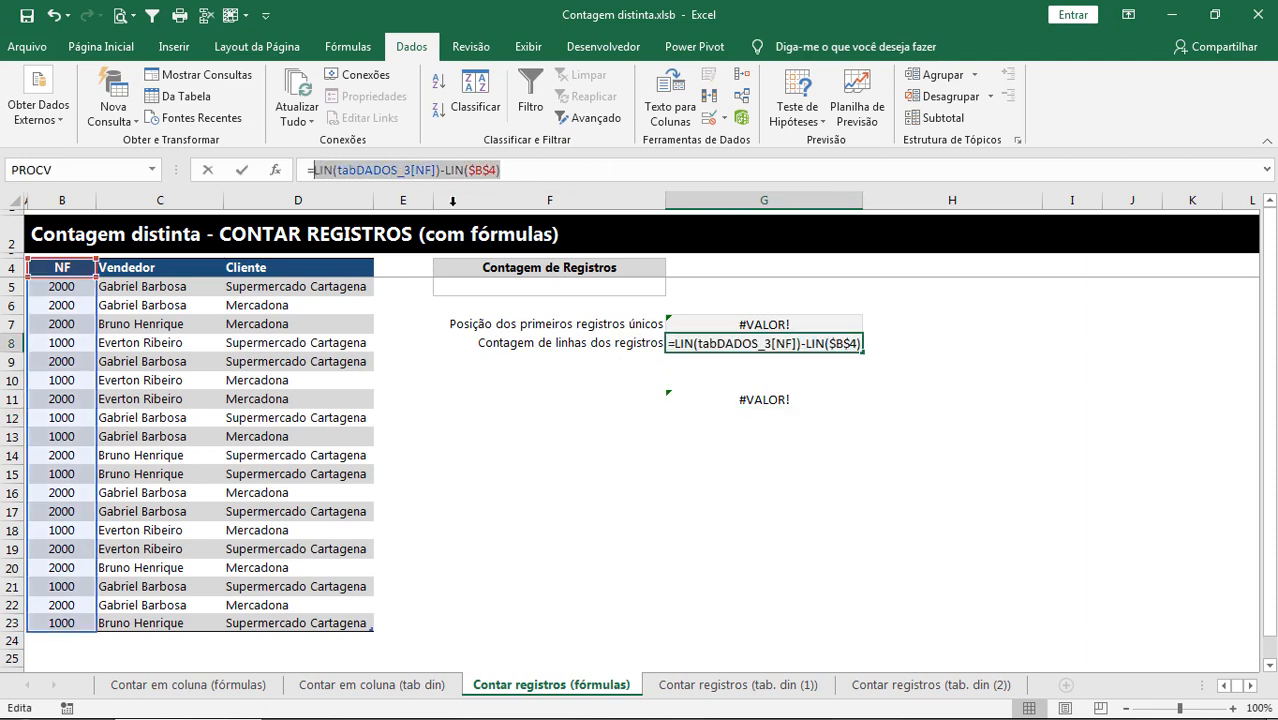
{"action": "key", "text": "Escape"}
{"action": "left_click", "coordinate": [773, 399]}
{"action": "double_click", "coordinate": [773, 399]}
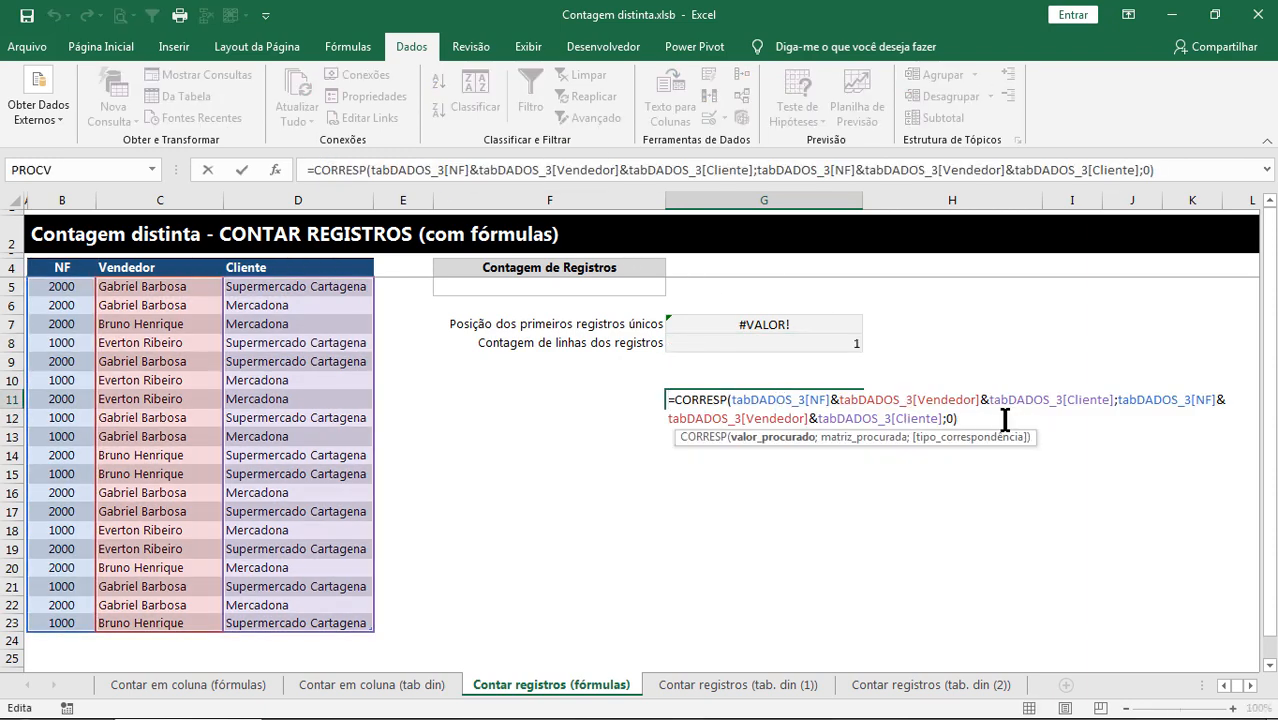
{"action": "left_click", "coordinate": [962, 418]}
{"action": "type", "text": "="}
{"action": "key", "text": "ctrl+v"}
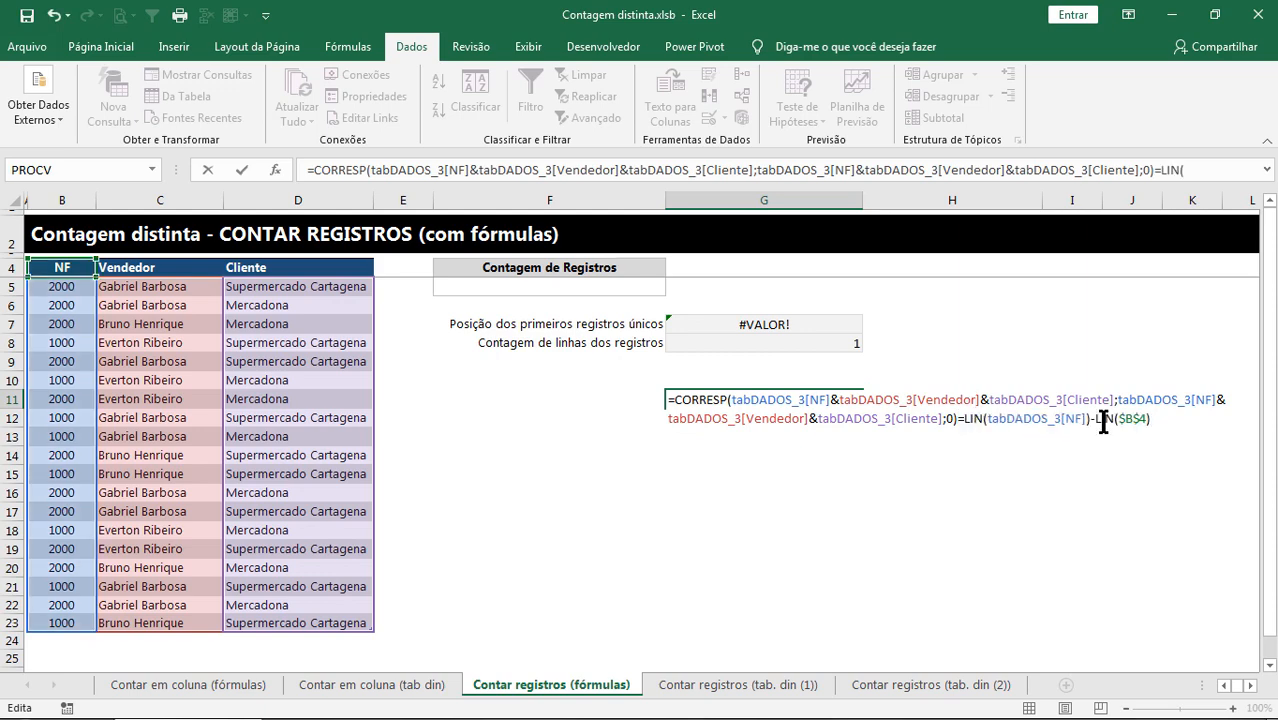
Step: Evaluate the G11 comparison in an enlarged formula bar, examine its logical values, and revert to the formula
{"action": "key", "text": "F9"}
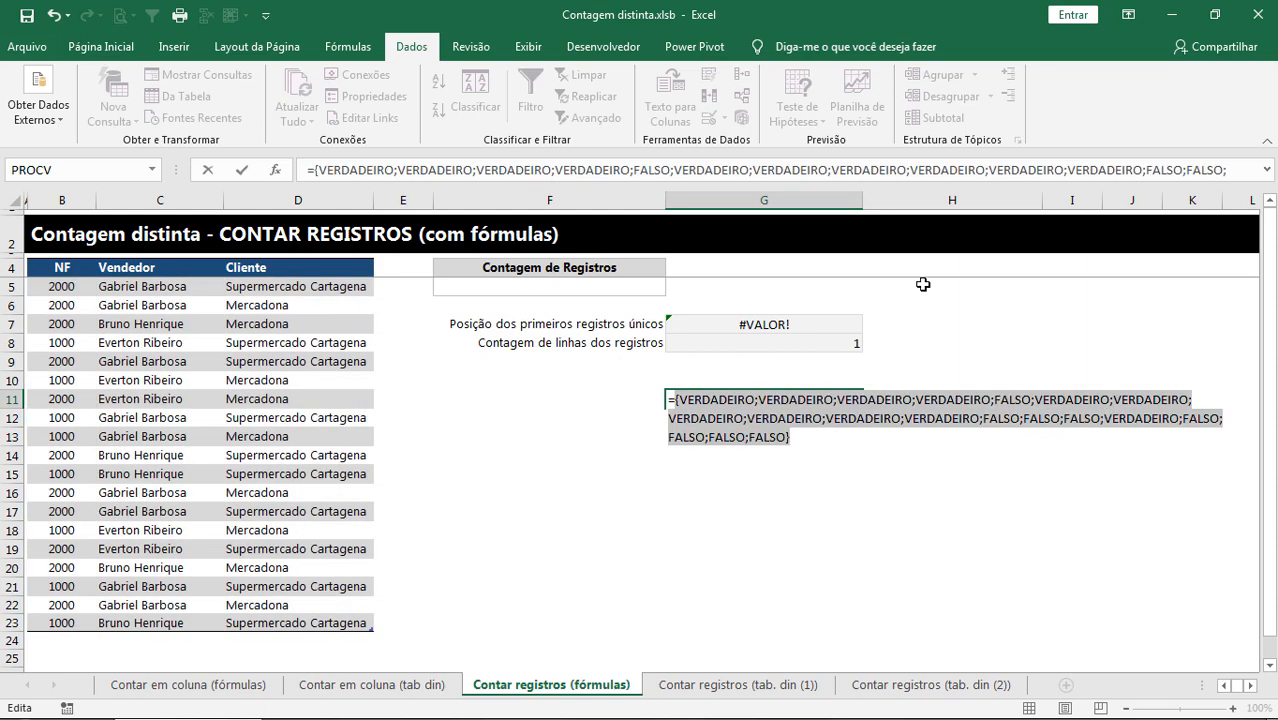
{"action": "left_click_drag", "start_coordinate": [729, 190], "coordinate": [729, 301]}
{"action": "left_click", "coordinate": [385, 193]}
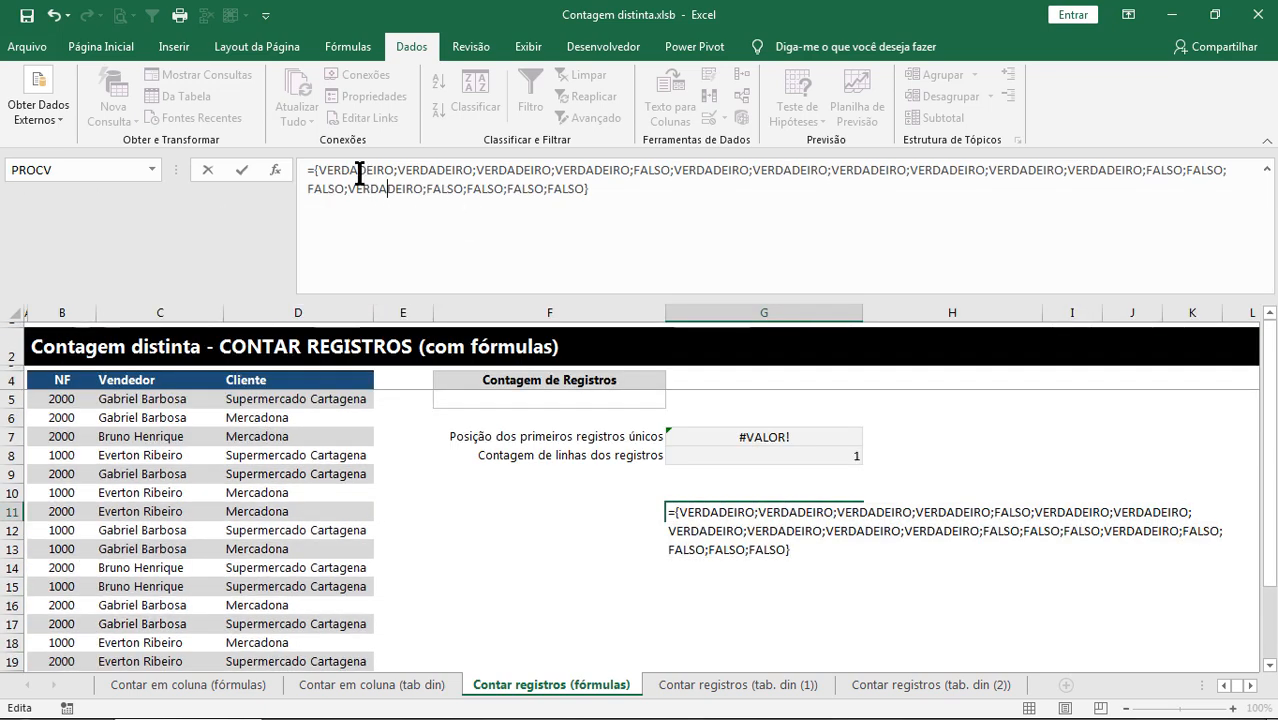
{"action": "left_click", "coordinate": [358, 174]}
{"action": "left_click", "coordinate": [446, 174]}
{"action": "key", "text": "ctrl+z"}
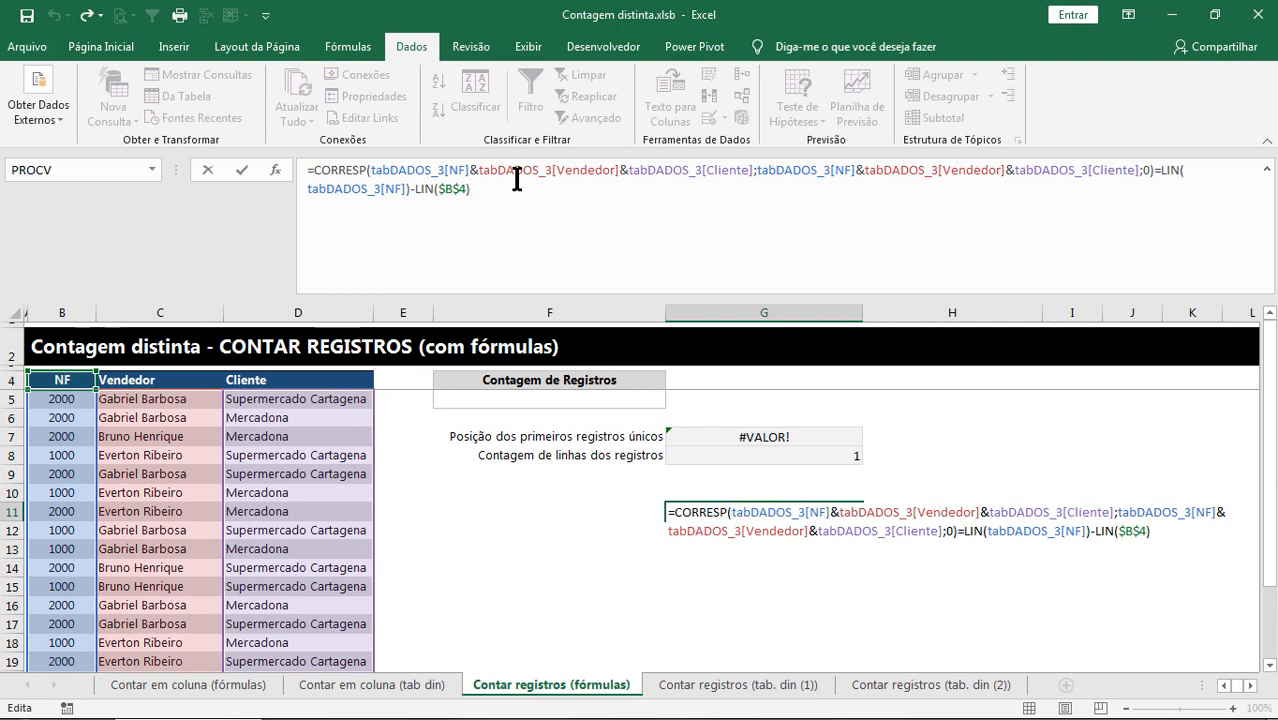
Step: Enclose the G11 comparison in parentheses preceded by --, preview its numeric array, and restore the formula
{"action": "type", "text": ")"}
{"action": "left_click", "coordinate": [322, 171]}
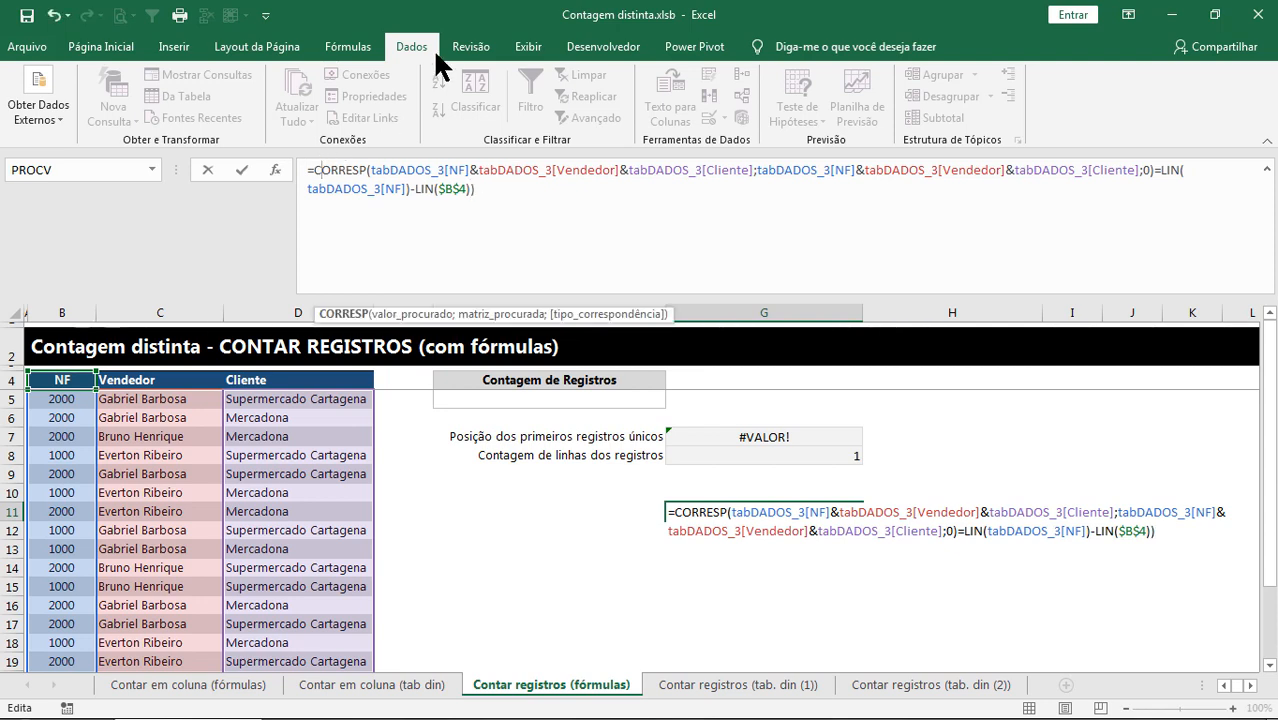
{"action": "type", "text": "("}
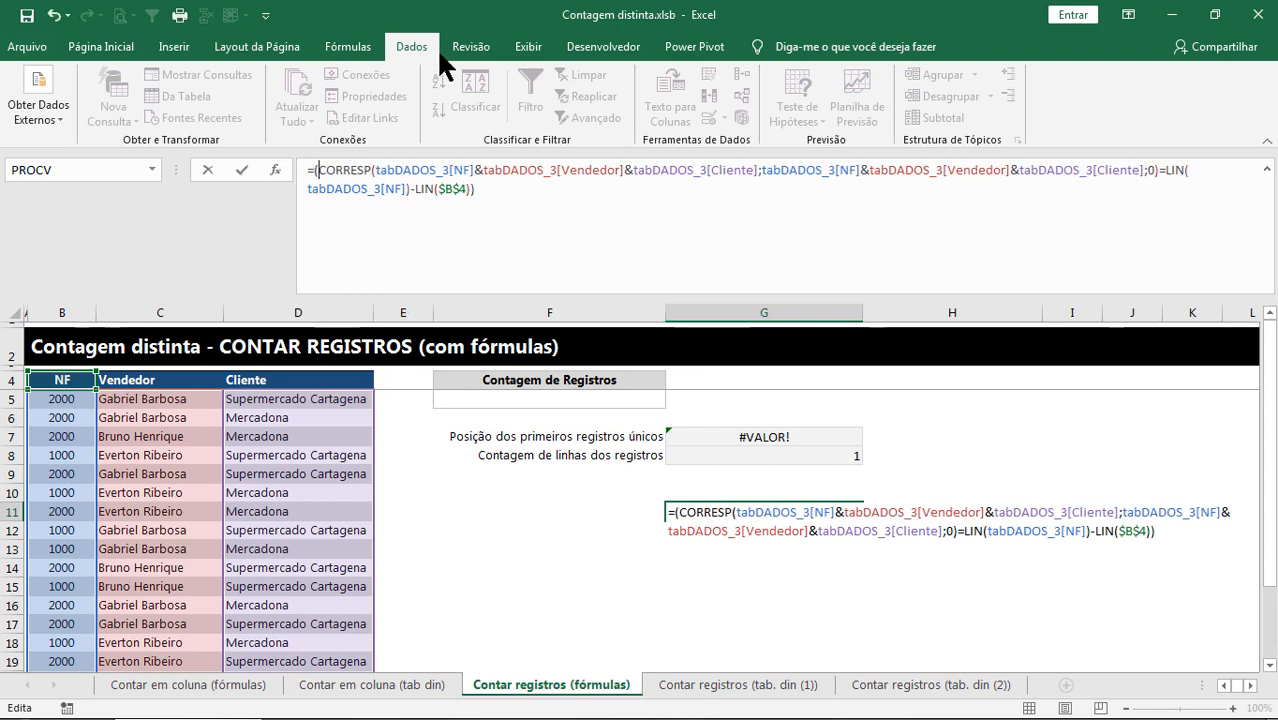
{"action": "left_click", "coordinate": [313, 171]}
{"action": "type", "text": "--"}
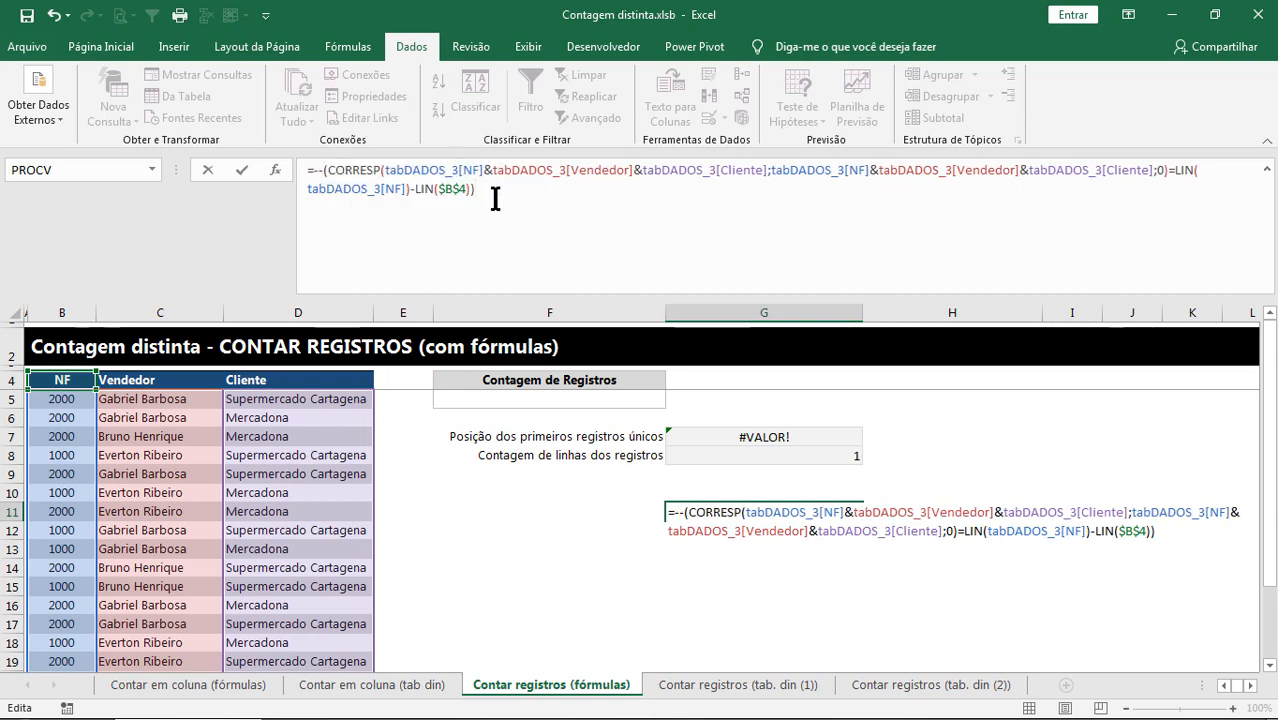
{"action": "key", "text": "F9"}
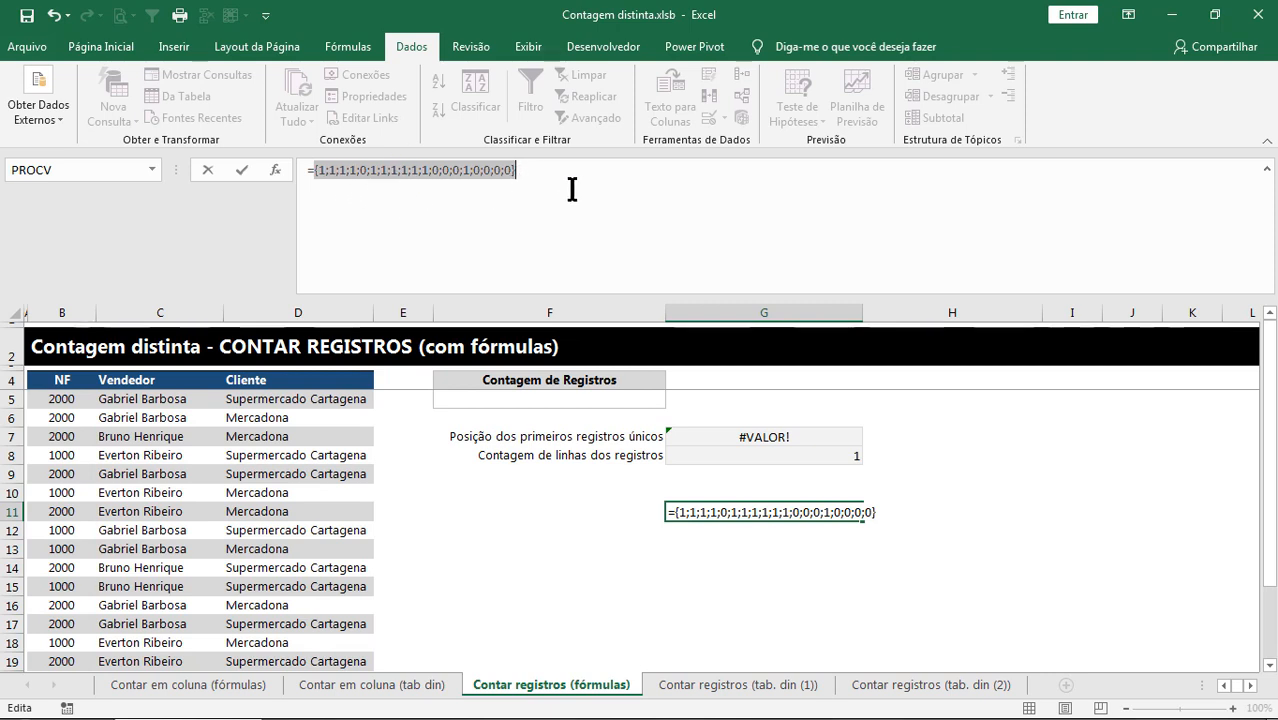
{"action": "key", "text": "ctrl+z"}
Step: Wrap the whole G11 expression in SOMARPRODUTO and enter the formula
{"action": "key", "text": "ctrl+c"}
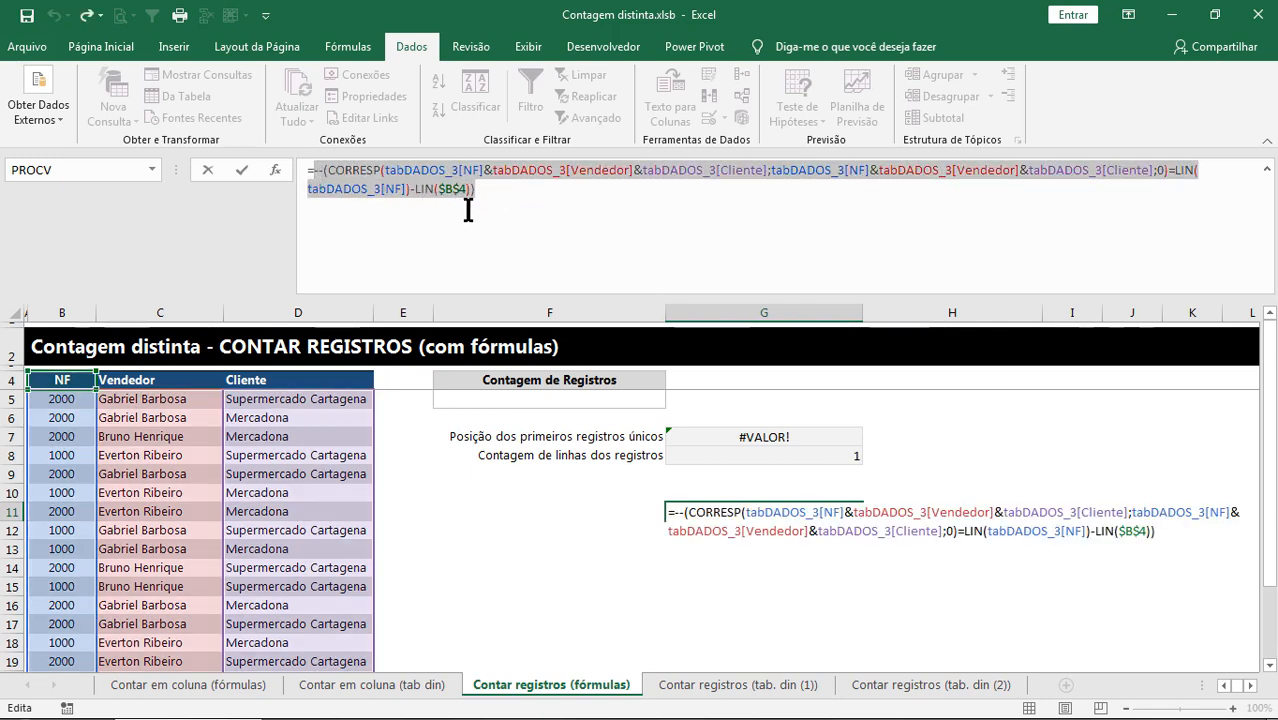
{"action": "key", "text": "BackSpace"}
{"action": "type", "text": "SOMA"}
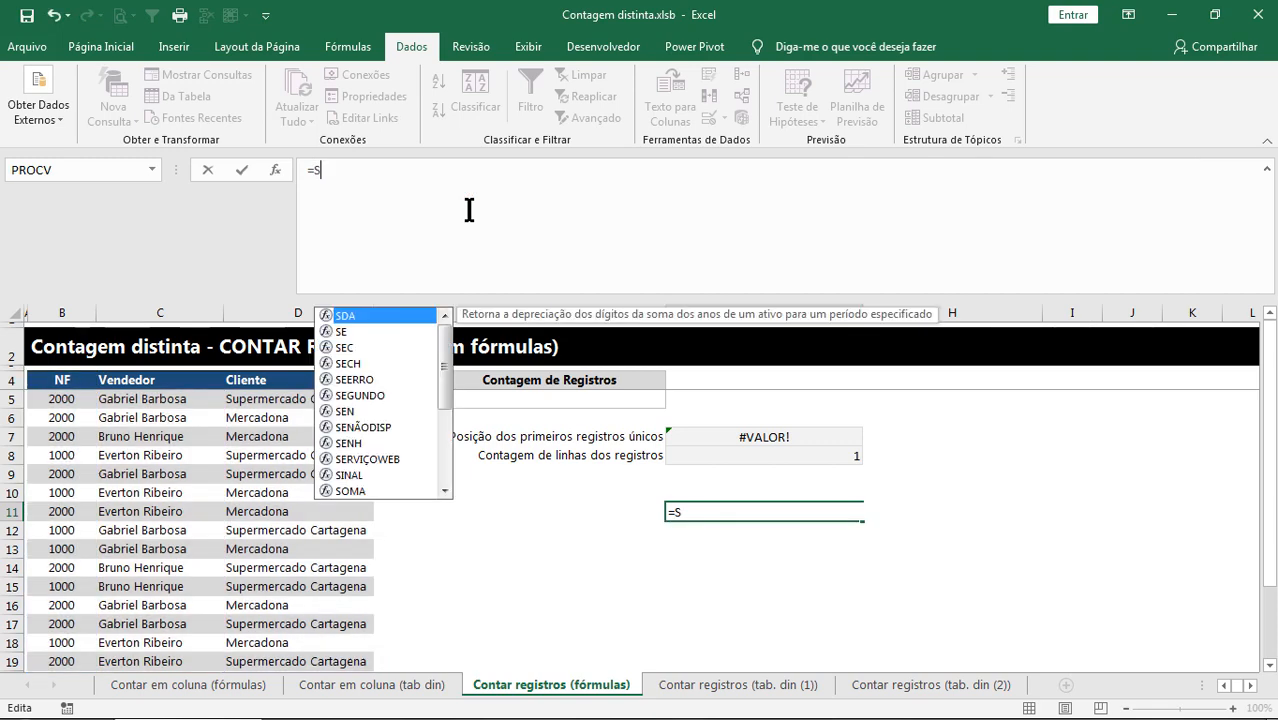
{"action": "key", "text": "Down"}
{"action": "key", "text": "Down"}
{"action": "key", "text": "Tab"}
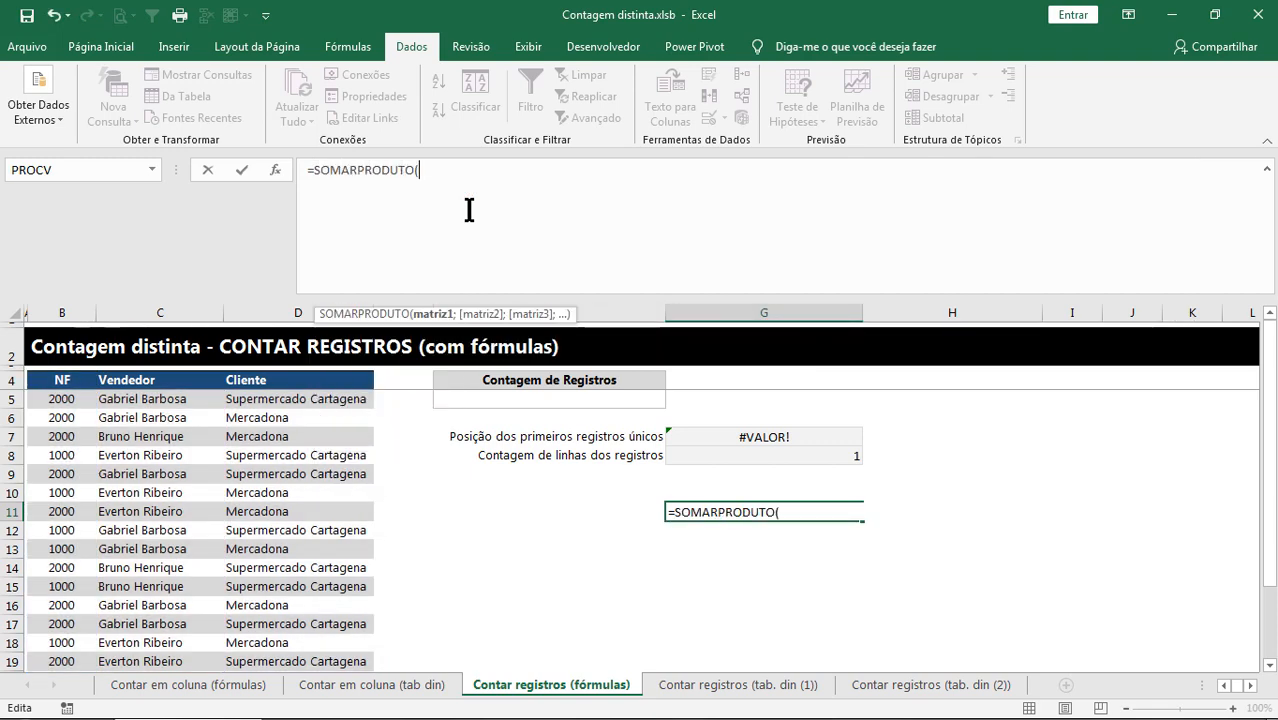
{"action": "key", "text": "ctrl+v"}
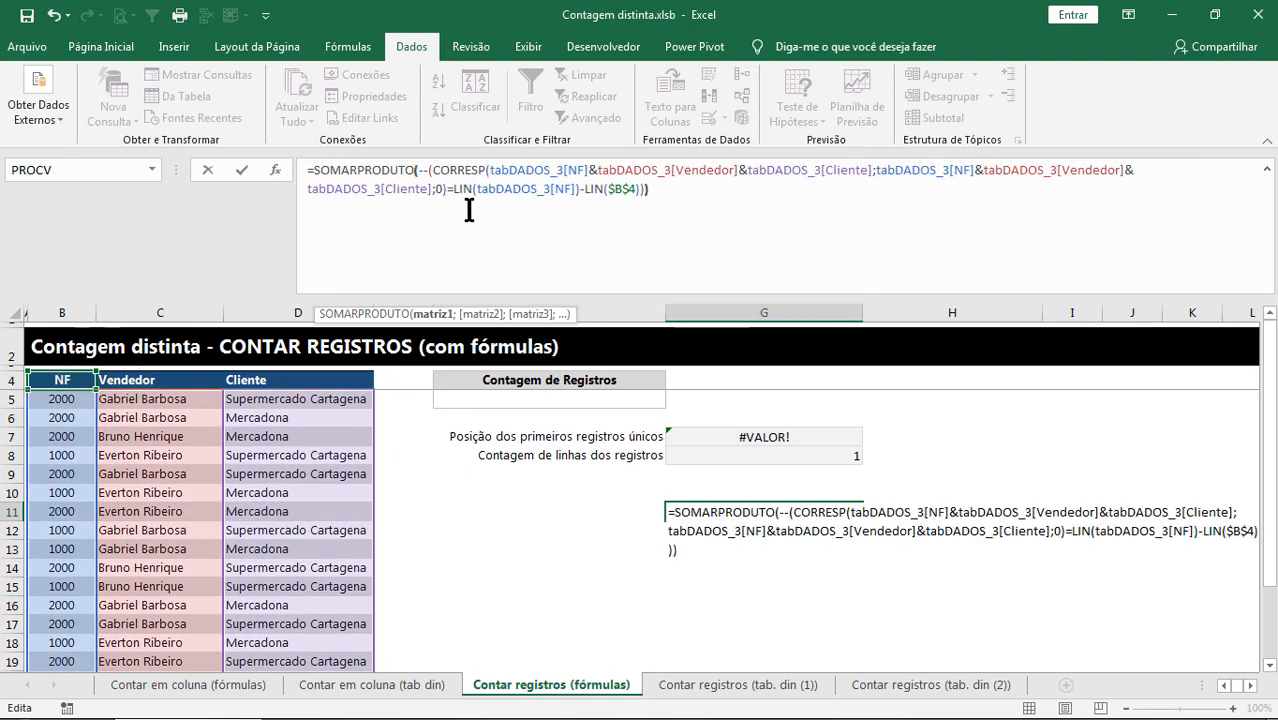
{"action": "key", "text": "Return"}
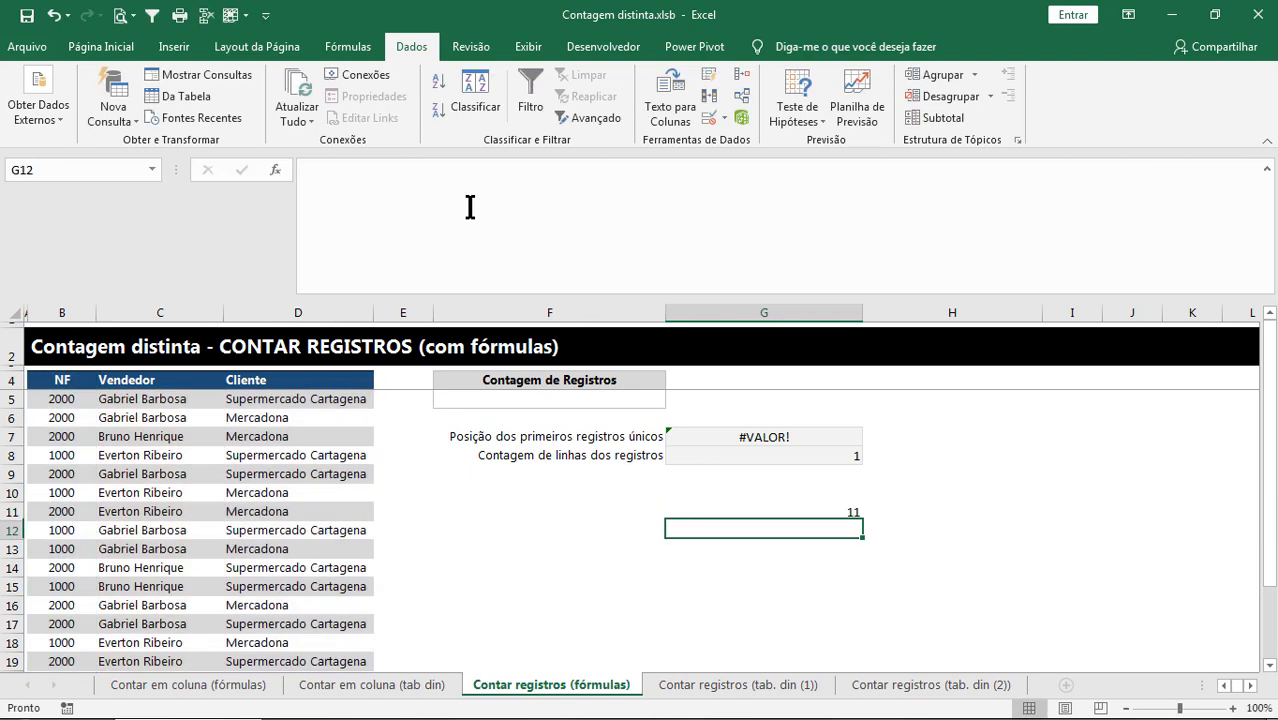
Step: Copy the complete SOMARPRODUTO formula from G11 into F5 under Contagem de Registros
{"action": "left_click", "coordinate": [822, 513]}
{"action": "left_click", "coordinate": [722, 220]}
{"action": "key", "text": "ctrl+a"}
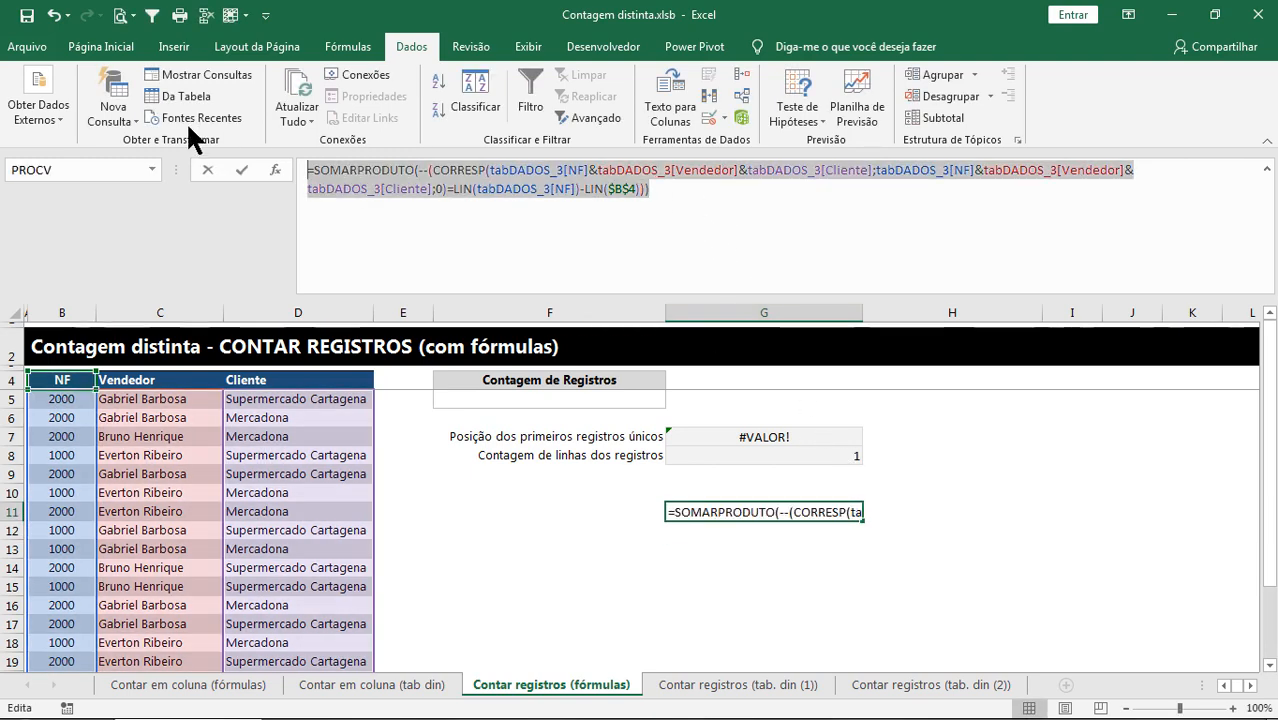
{"action": "key", "text": "ctrl+c"}
{"action": "key", "text": "Escape"}
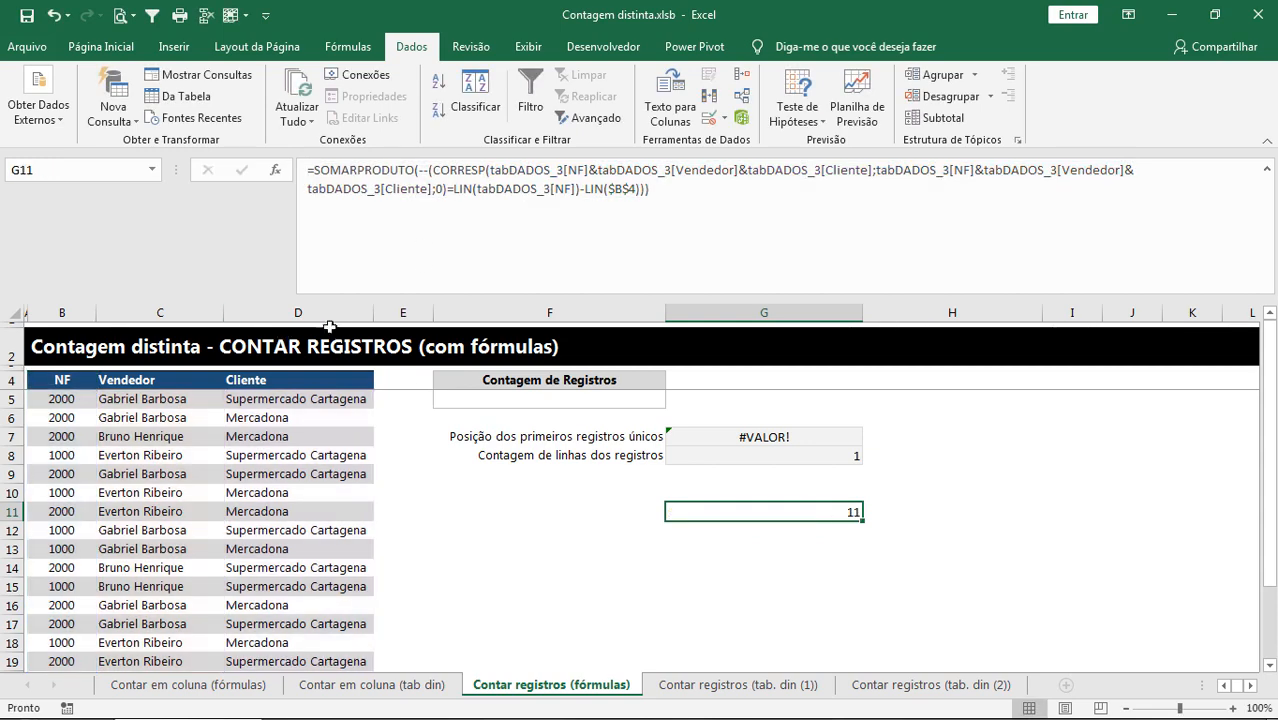
{"action": "left_click", "coordinate": [492, 400]}
{"action": "key", "text": "ctrl+v"}
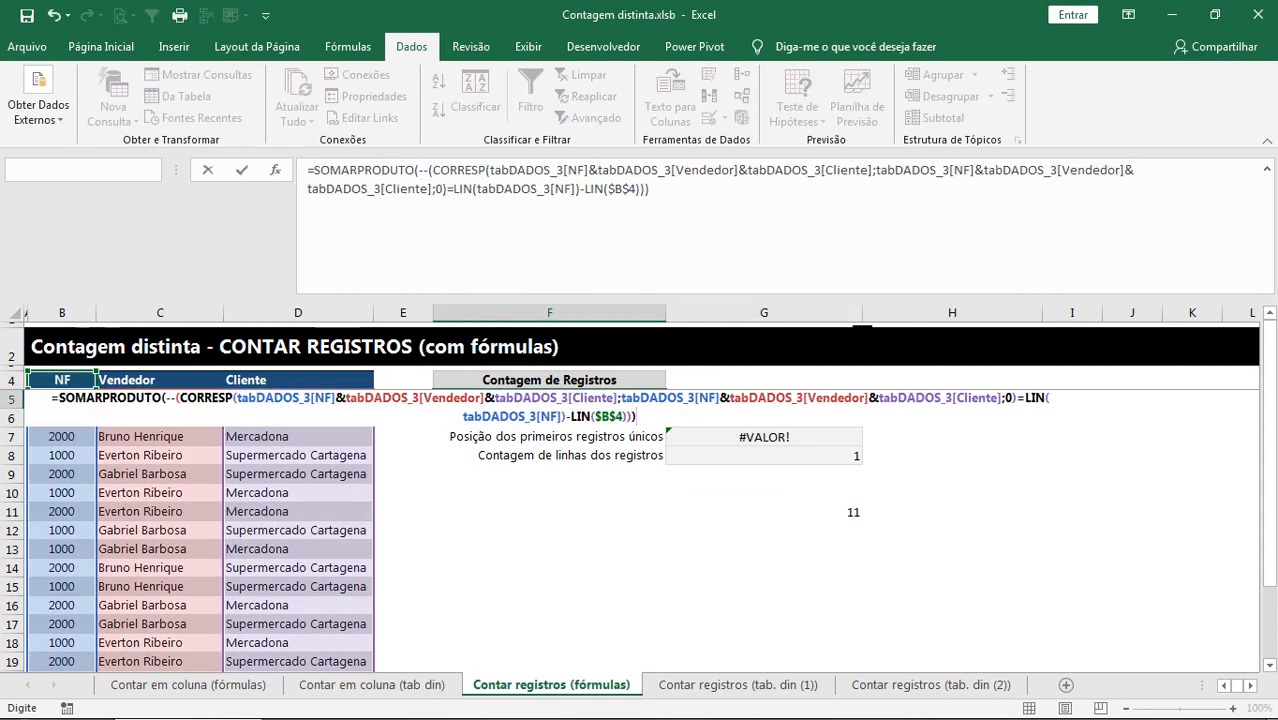
{"action": "key", "text": "Return"}
Step: Clear all contents and formatting from the helper range F7:G11
{"action": "left_click_drag", "start_coordinate": [622, 436], "coordinate": [851, 516]}
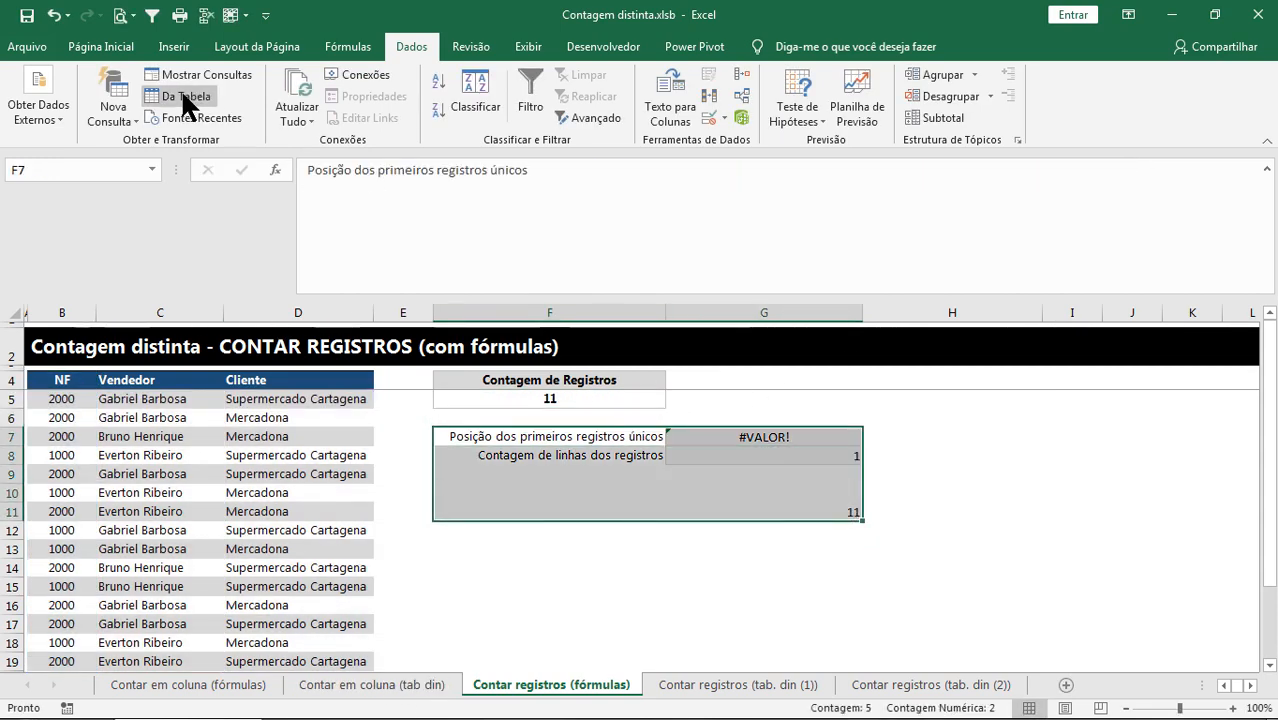
{"action": "left_click", "coordinate": [100, 46]}
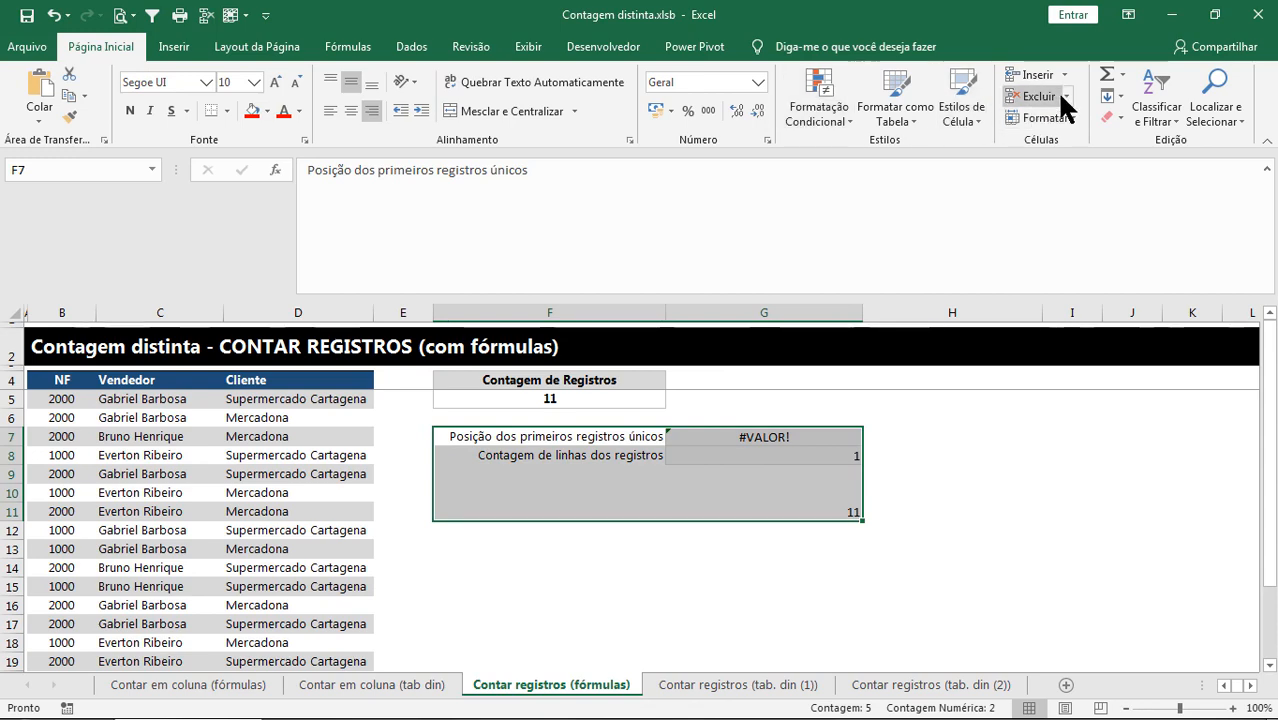
{"action": "left_click", "coordinate": [1108, 117]}
{"action": "left_click", "coordinate": [1100, 154]}
Step: Shrink the formula bar back to one line and set the ribbon to hide automatically
{"action": "left_click_drag", "start_coordinate": [687, 296], "coordinate": [668, 184]}
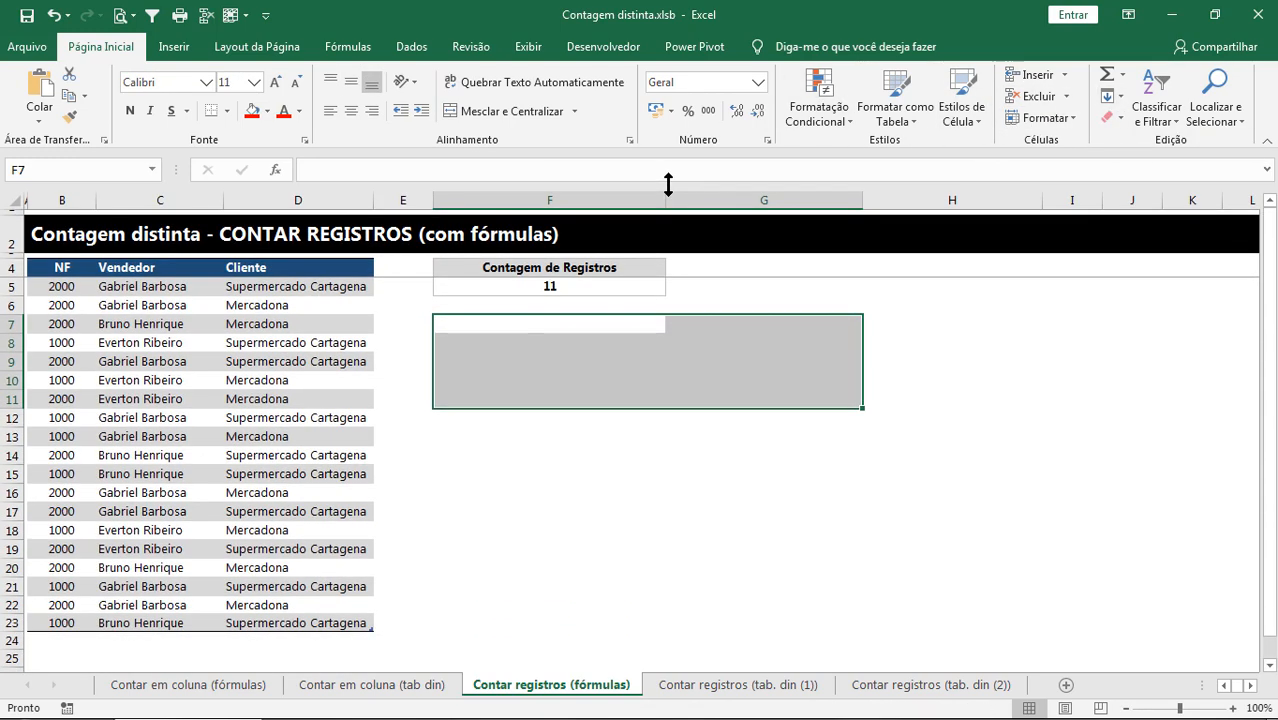
{"action": "left_click", "coordinate": [508, 507]}
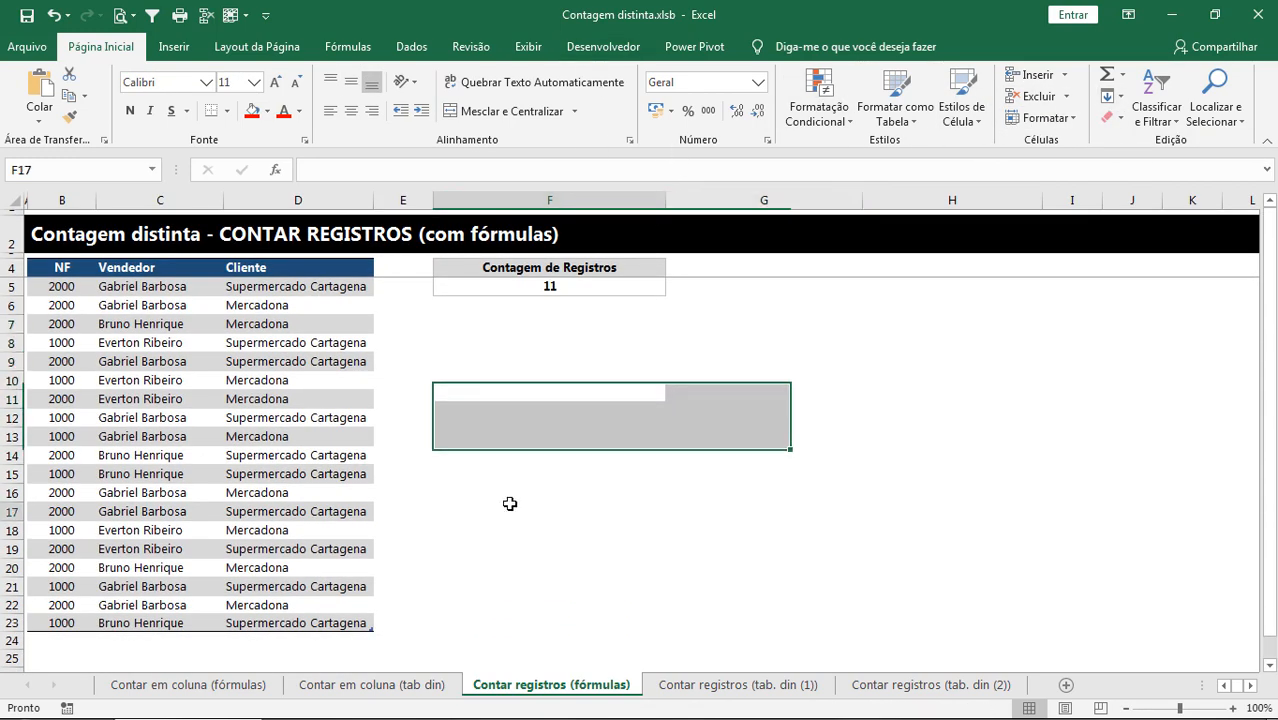
{"action": "left_click", "coordinate": [1128, 14]}
{"action": "left_click", "coordinate": [1160, 50]}
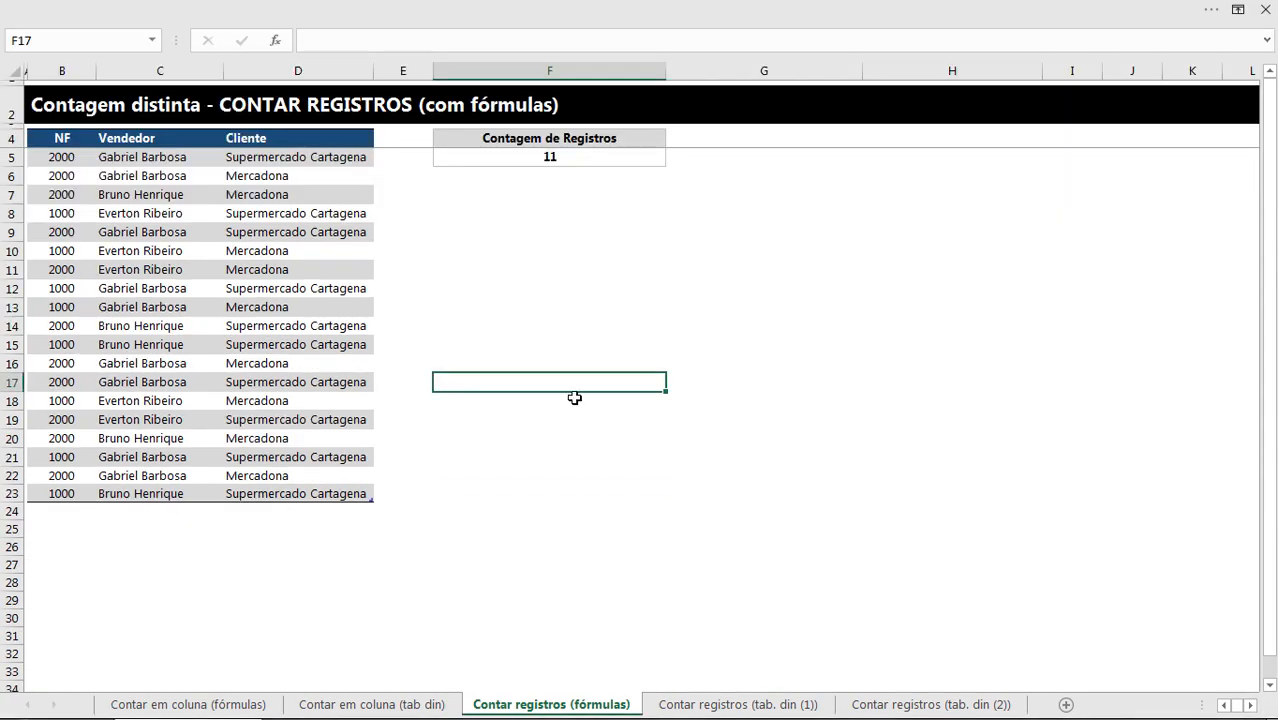
Step: Copy the record in B10:D10 and paste it into the four rows below the table, B24:D27
{"action": "left_click_drag", "start_coordinate": [70, 253], "coordinate": [282, 251]}
{"action": "key", "text": "ctrl+c"}
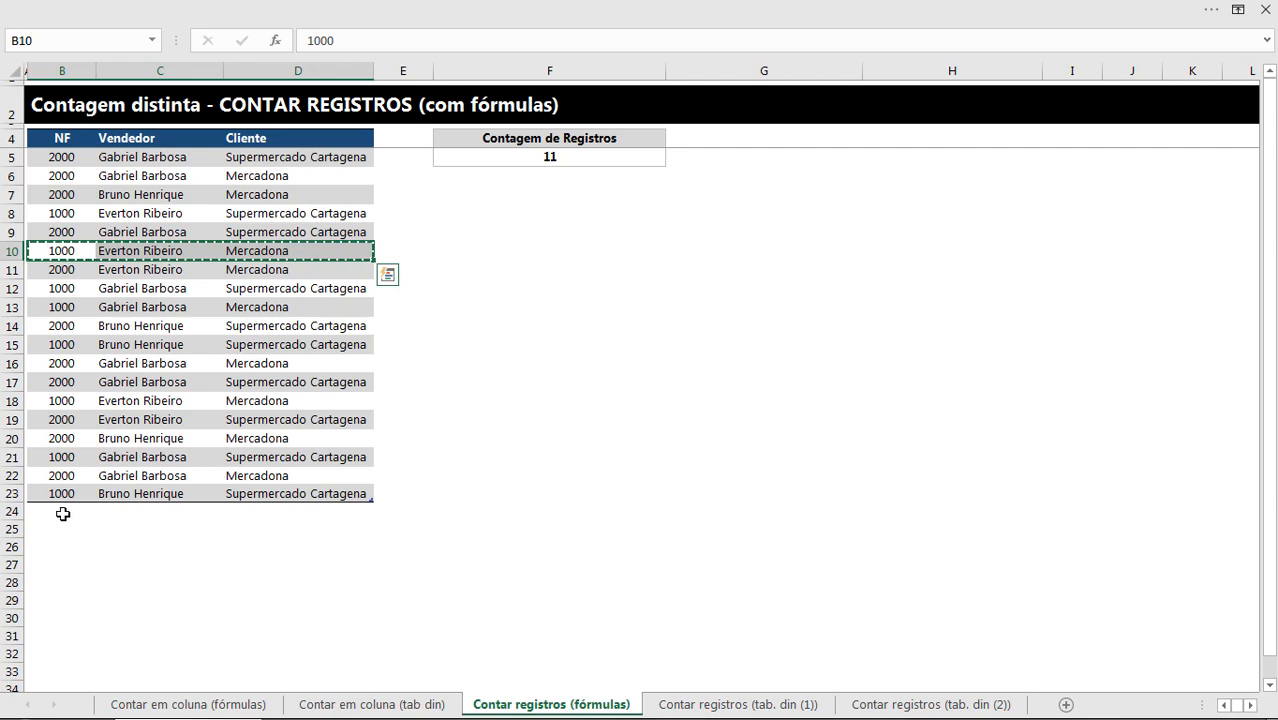
{"action": "left_click_drag", "start_coordinate": [60, 511], "coordinate": [300, 581]}
{"action": "left_click_drag", "start_coordinate": [66, 514], "coordinate": [344, 567]}
{"action": "key", "text": "ctrl+v"}
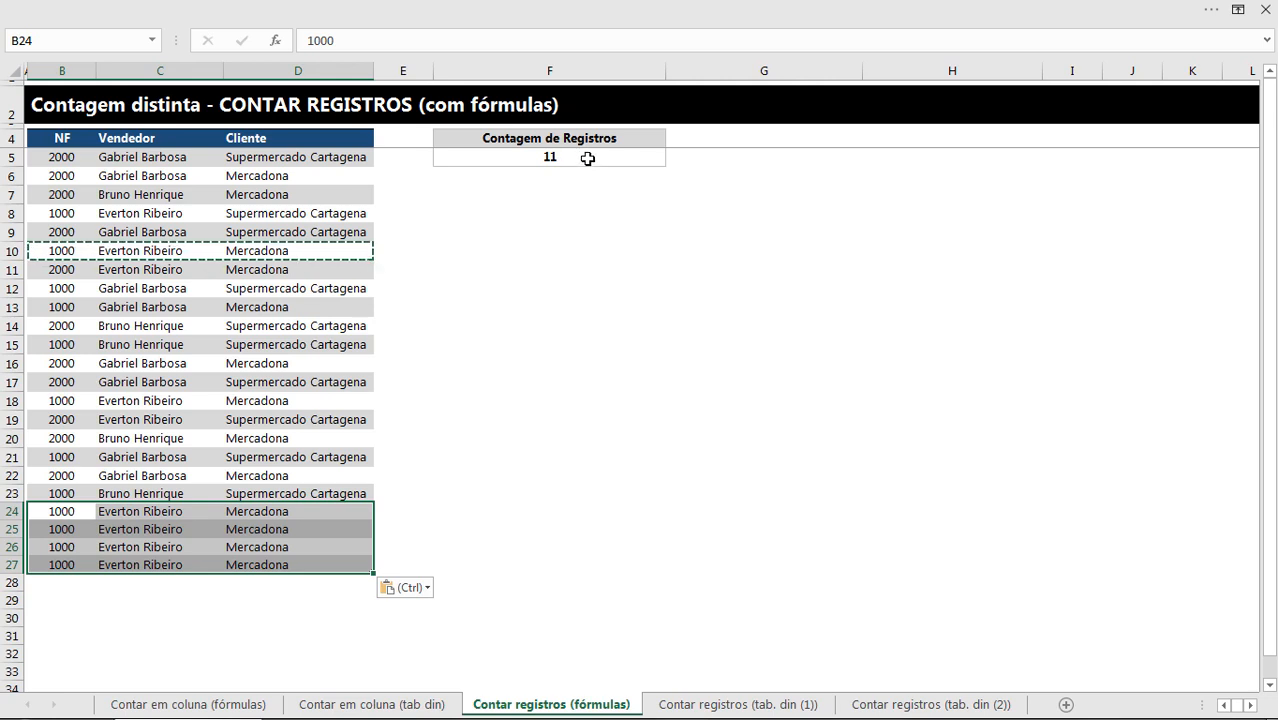
Step: Test the count by changing the Cliente values in D24, D25 and D26 to XXXXXX, AAAA and YYYYYY
{"action": "left_click", "coordinate": [290, 512]}
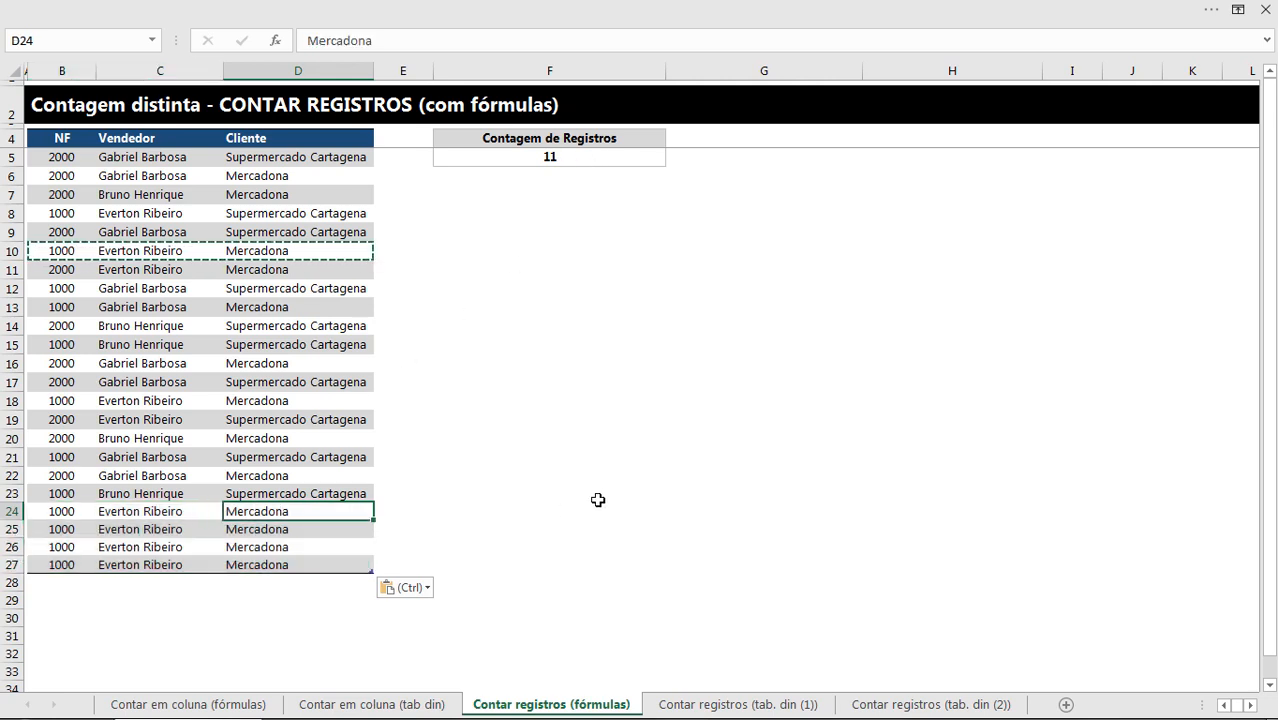
{"action": "type", "text": "XXXXXX"}
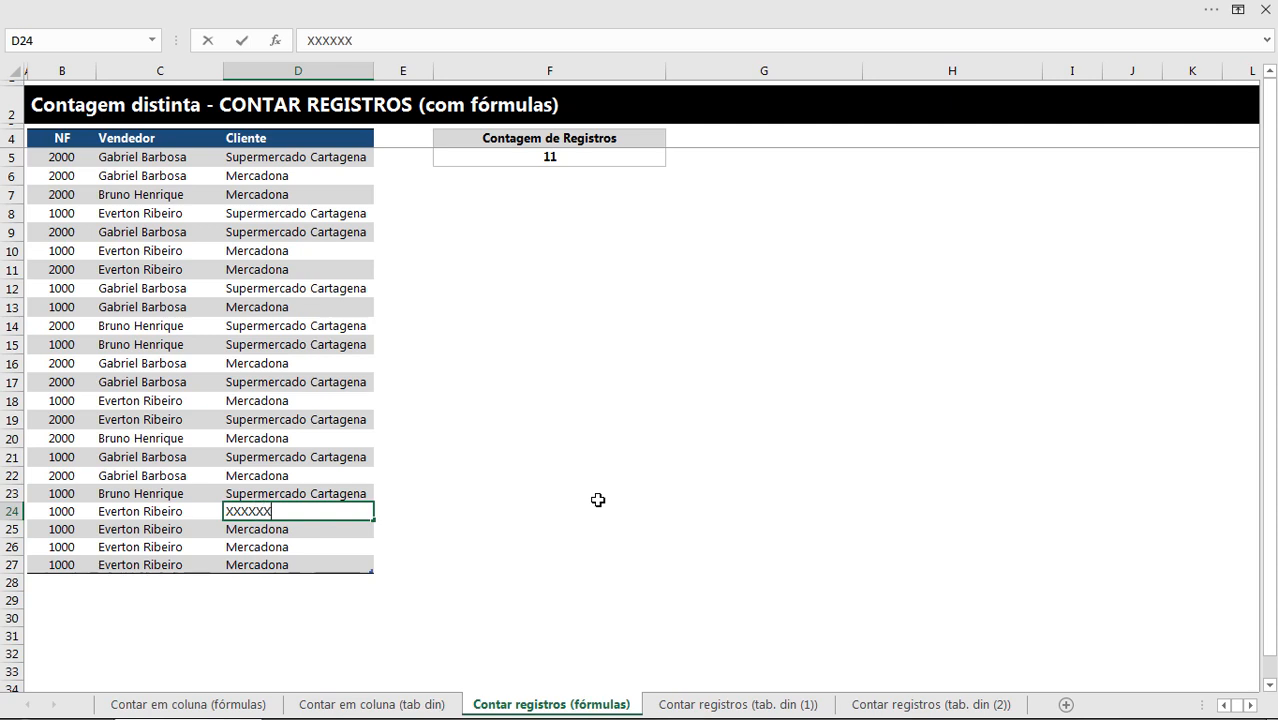
{"action": "key", "text": "Return"}
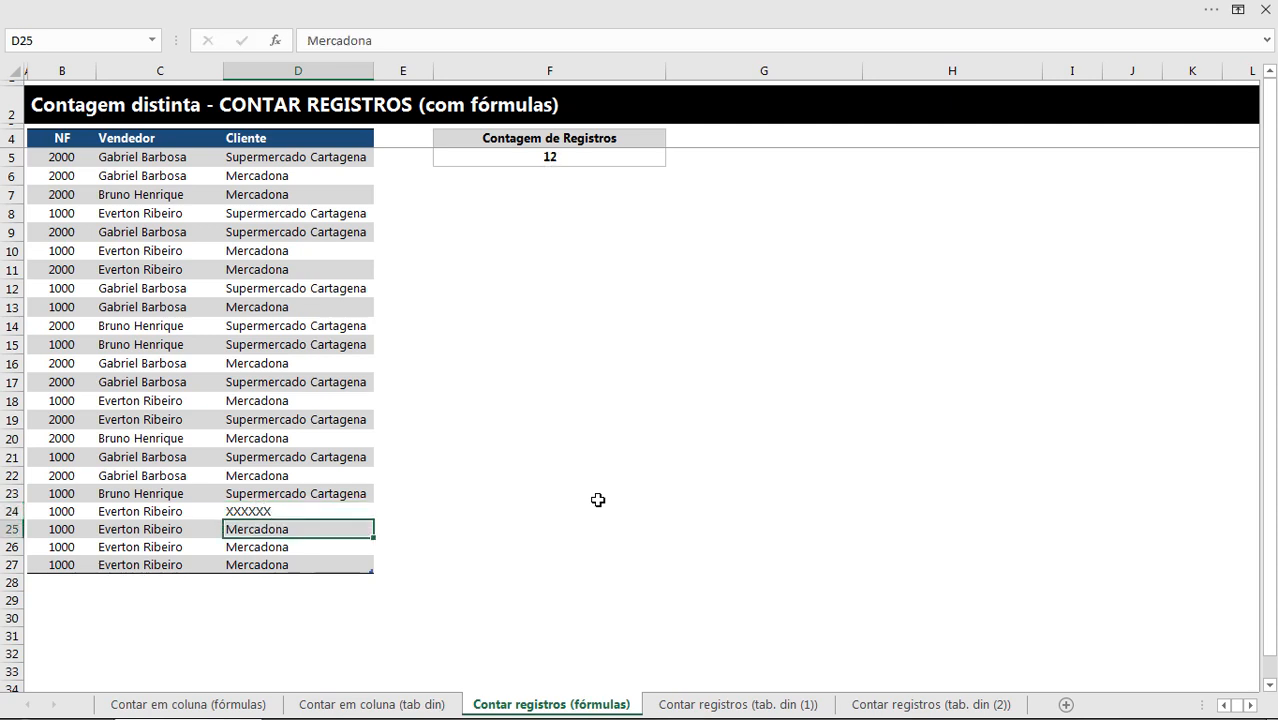
{"action": "type", "text": "AAAA"}
{"action": "key", "text": "Return"}
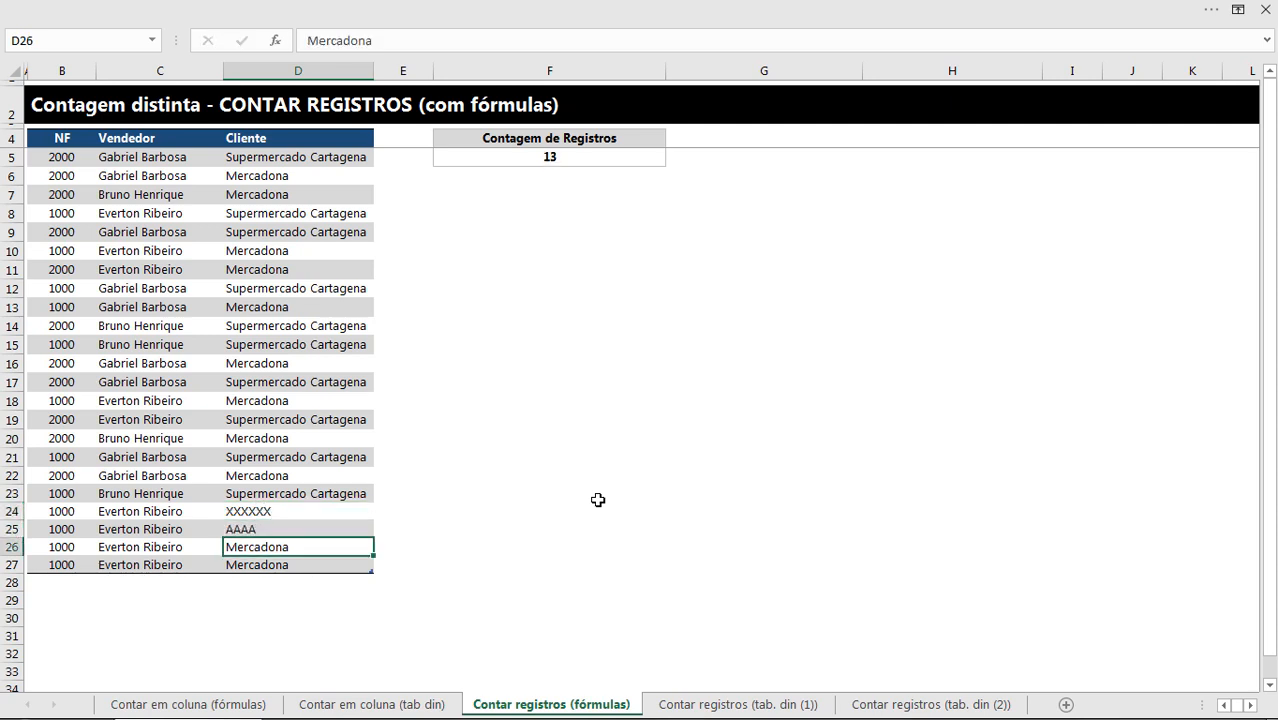
{"action": "type", "text": "YYYYYY"}
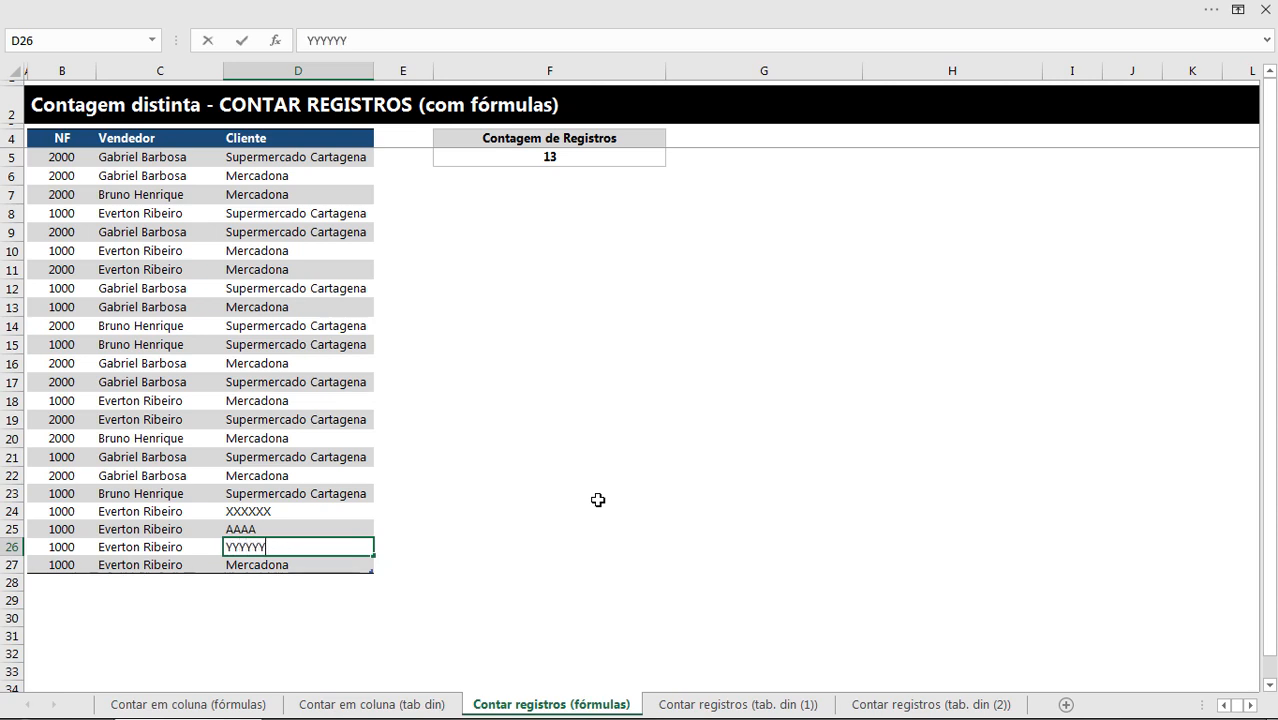
{"action": "key", "text": "Return"}
{"action": "key", "text": "Up"}
{"action": "key", "text": "Down"}
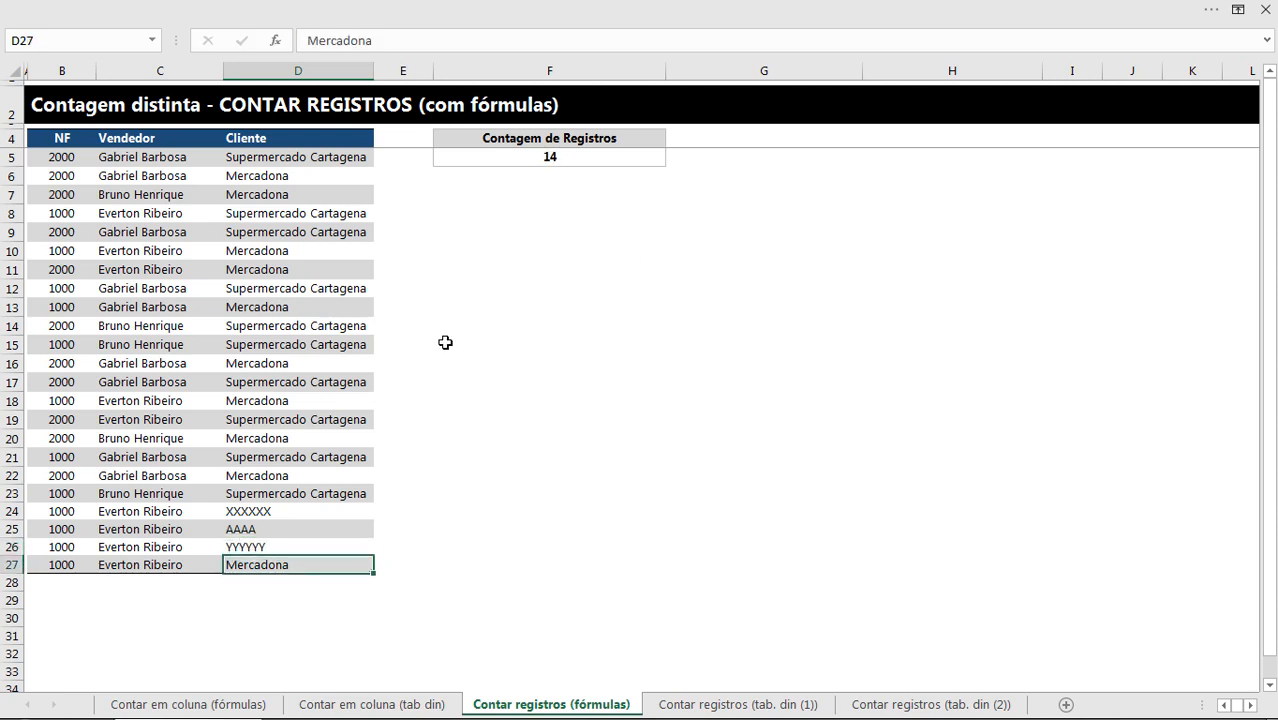
Step: Undo the test Cliente edits and the four records pasted below the table
{"action": "key", "text": "ctrl+z"}
{"action": "key", "text": "ctrl+z"}
{"action": "key", "text": "ctrl+z"}
{"action": "key", "text": "ctrl+z"}
{"action": "key", "text": "ctrl+z"}
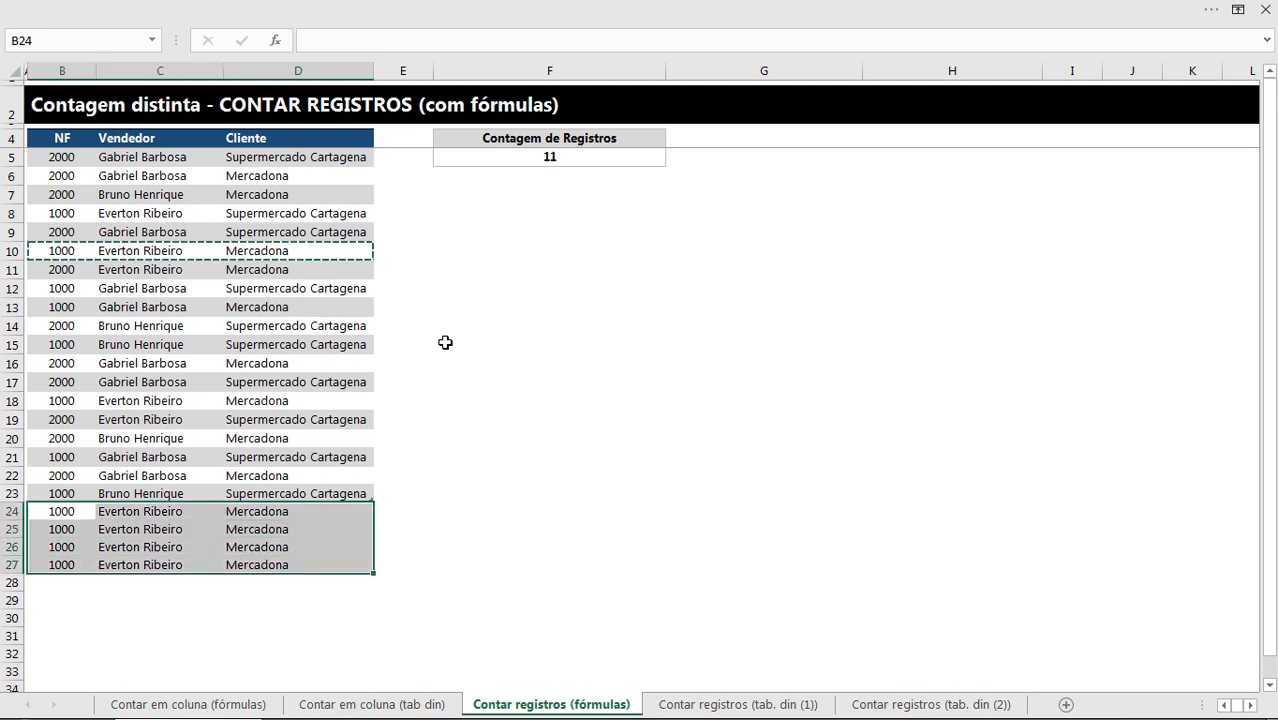
{"action": "left_click", "coordinate": [308, 326]}
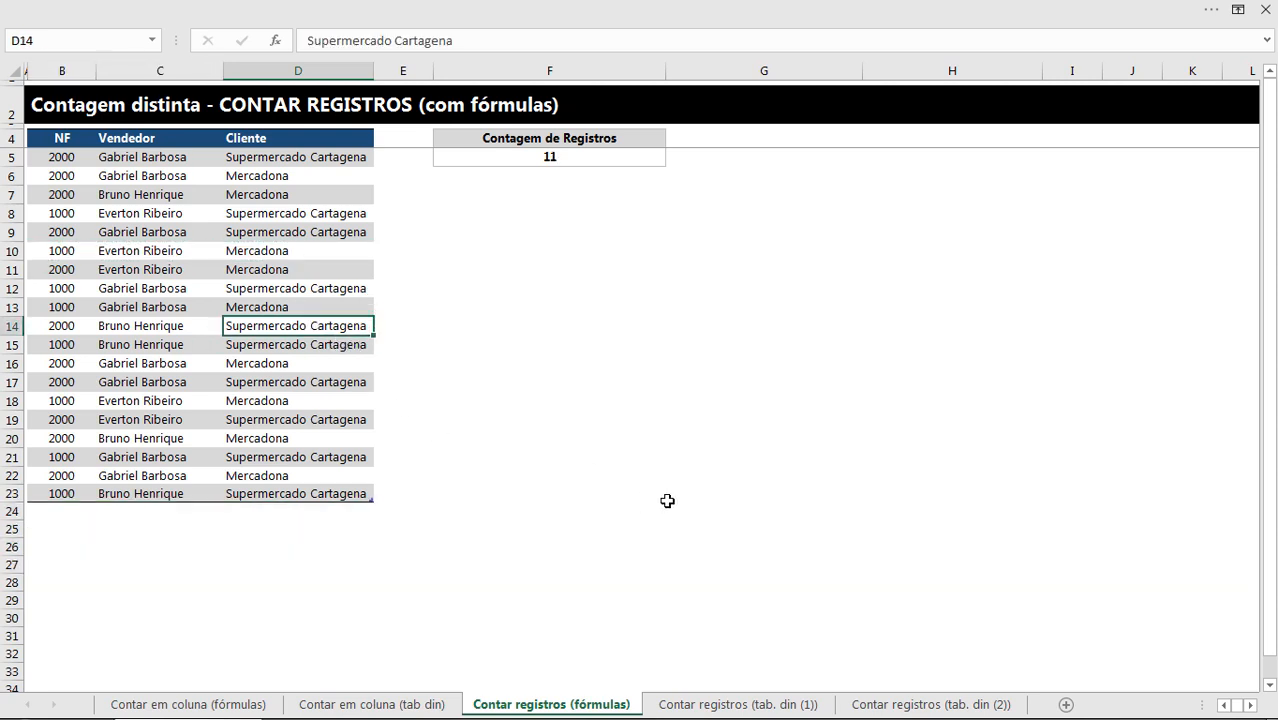
Step: Open the sheet "Contar registros (tab. din (1))" and look over the NF, Vendedor and Cliente values in row 7
{"action": "left_click", "coordinate": [708, 634]}
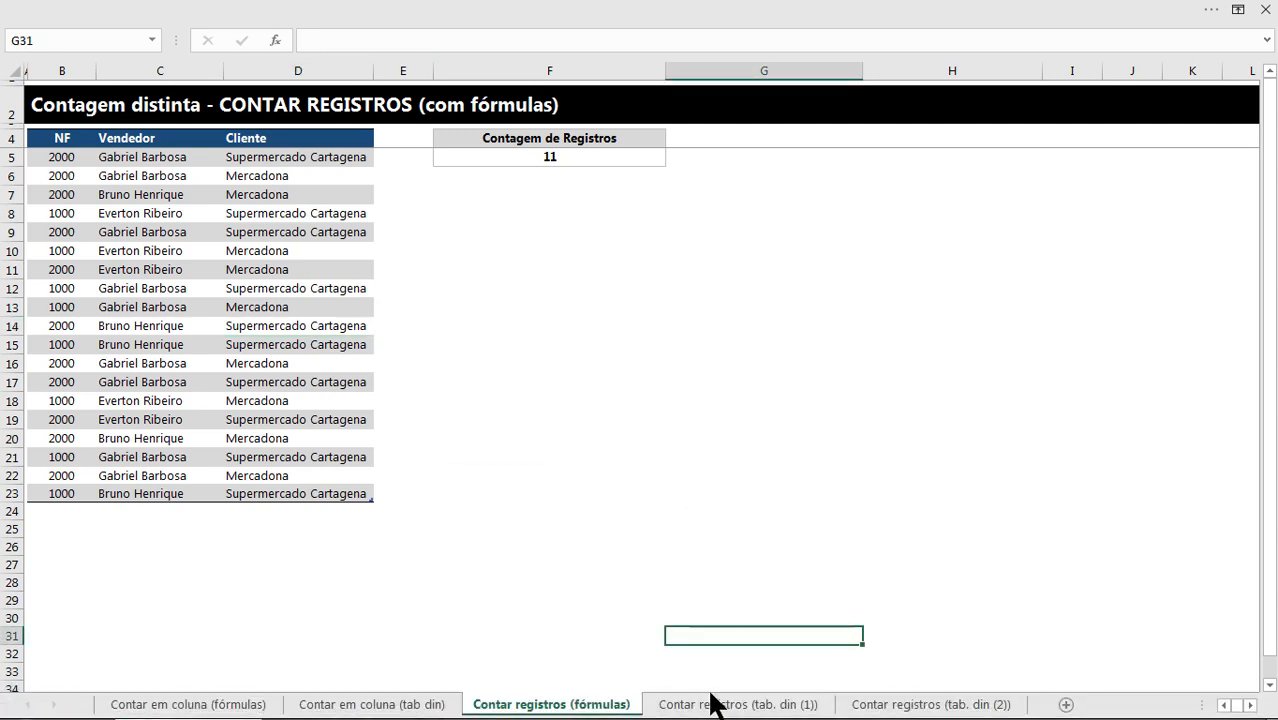
{"action": "left_click", "coordinate": [712, 704]}
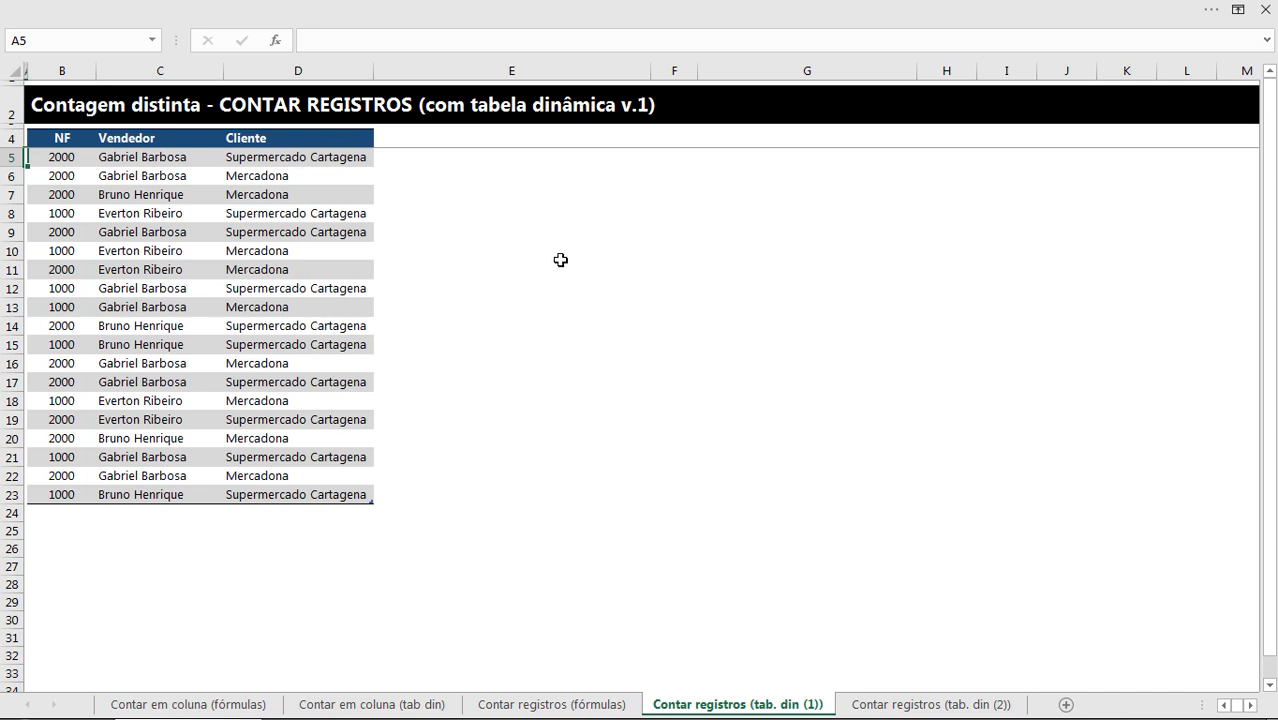
{"action": "left_click", "coordinate": [68, 196]}
{"action": "left_click", "coordinate": [216, 196]}
{"action": "left_click", "coordinate": [248, 198]}
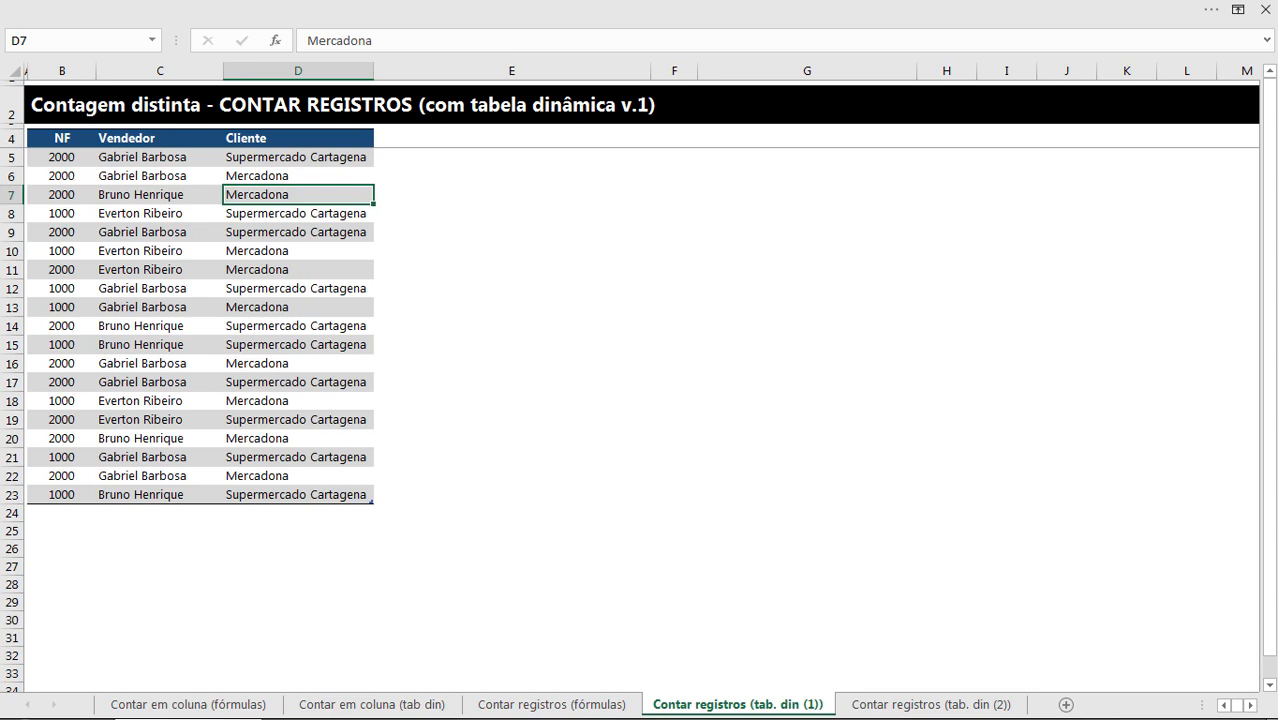
Step: Check the Contagem de Registros result on the "Contar registros (fórmulas)" sheet and return to "Contar registros (tab. din (1))"
{"action": "left_click", "coordinate": [662, 9]}
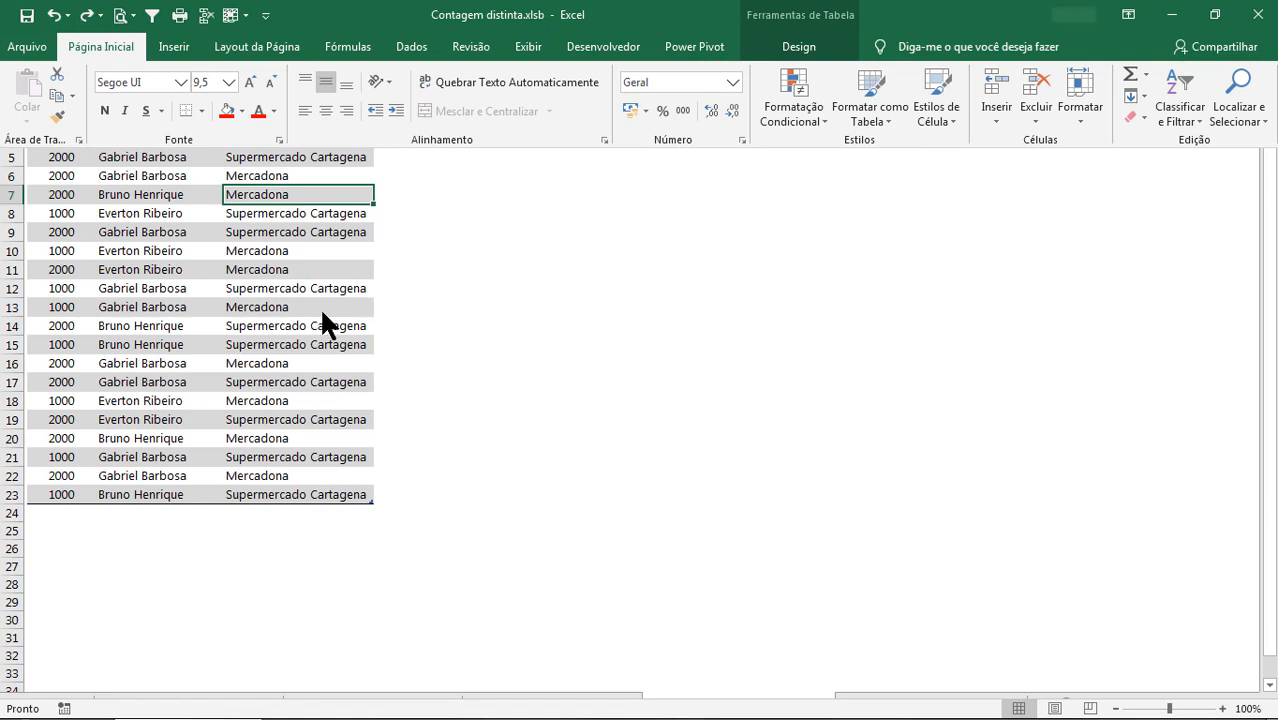
{"action": "left_click", "coordinate": [322, 312]}
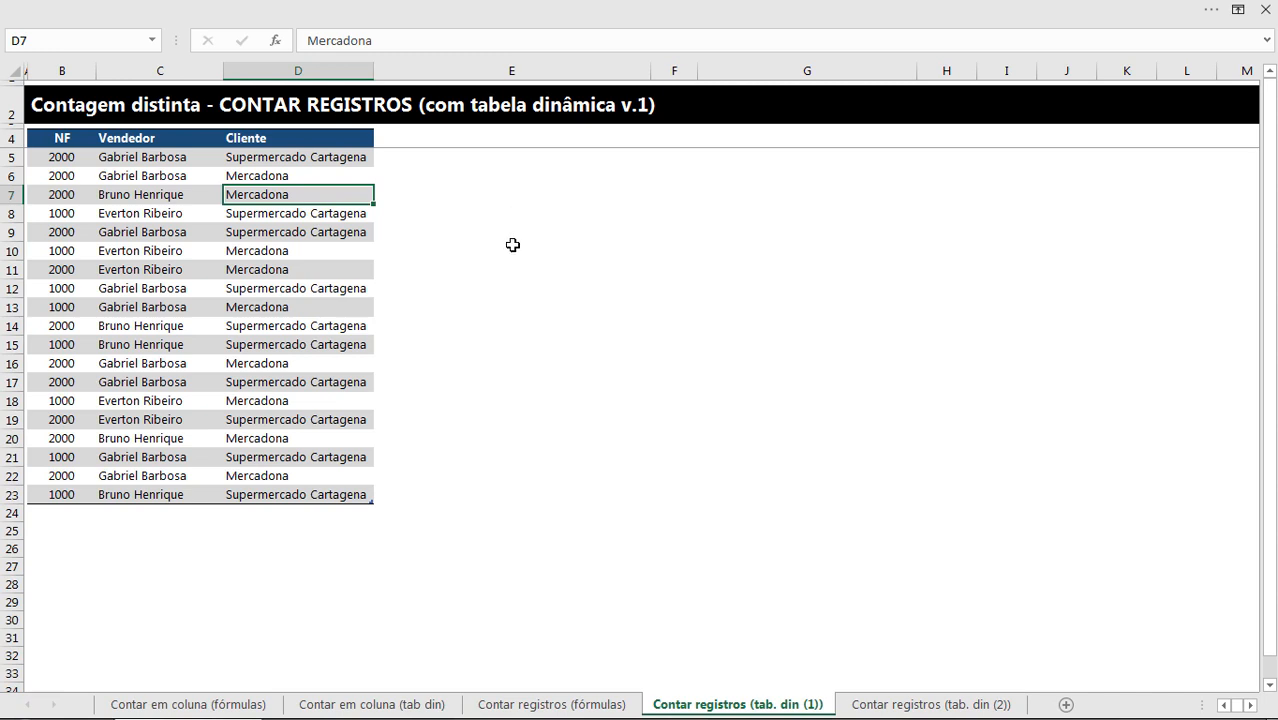
{"action": "left_click", "coordinate": [606, 703]}
{"action": "left_click", "coordinate": [536, 160]}
{"action": "left_click", "coordinate": [760, 702]}
Step: Add a new table column in E4 with the header Concatenação
{"action": "left_click", "coordinate": [412, 140]}
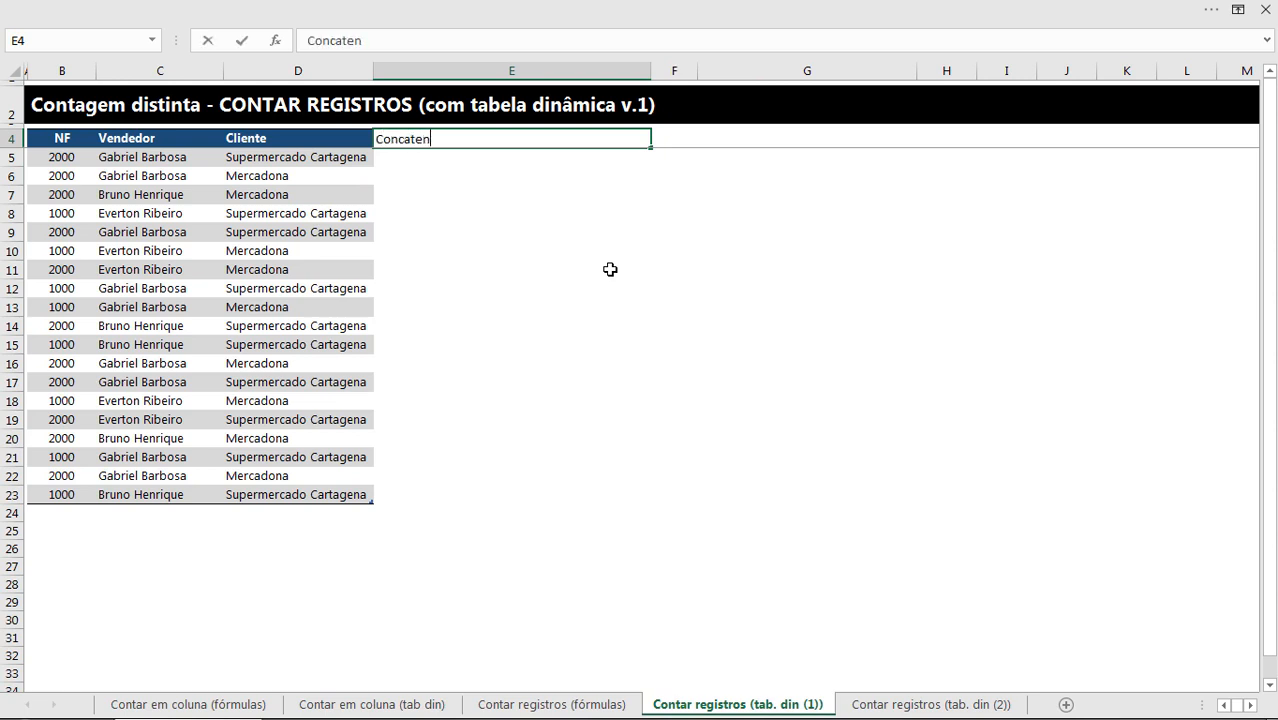
{"action": "type", "text": "Concatenação"}
{"action": "key", "text": "Return"}
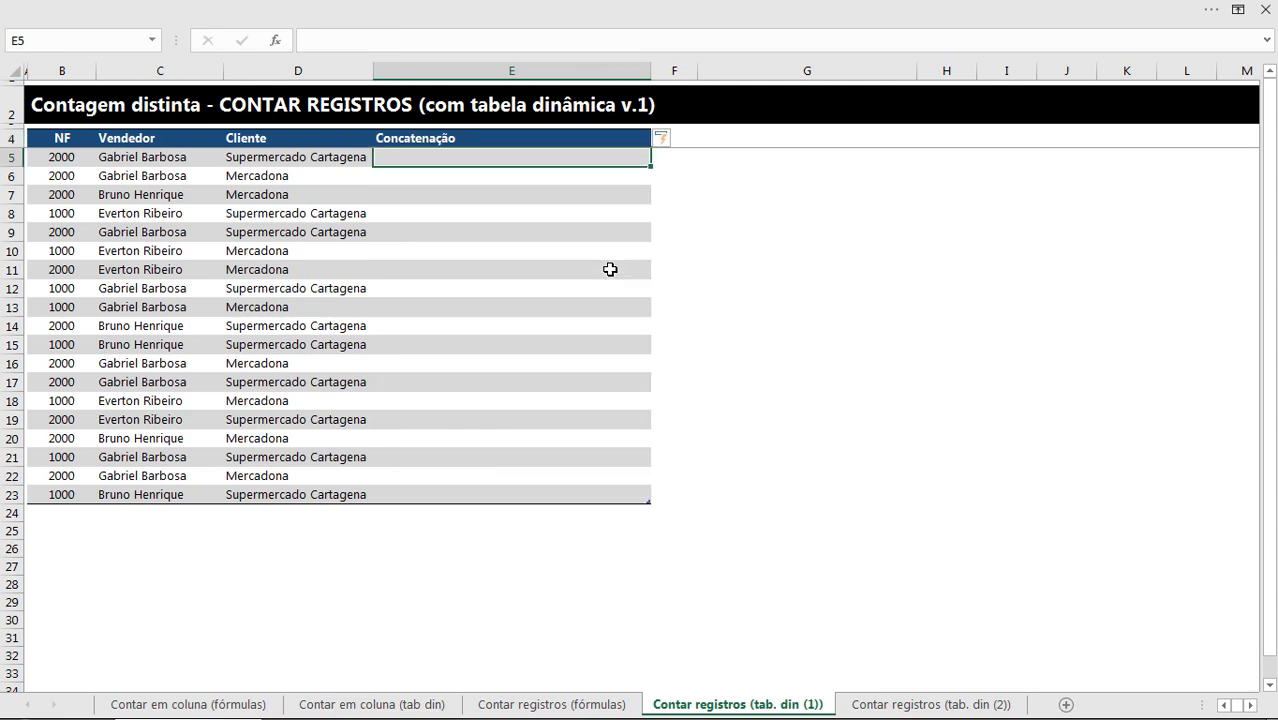
{"action": "type", "text": "="}
{"action": "left_click", "coordinate": [51, 158]}
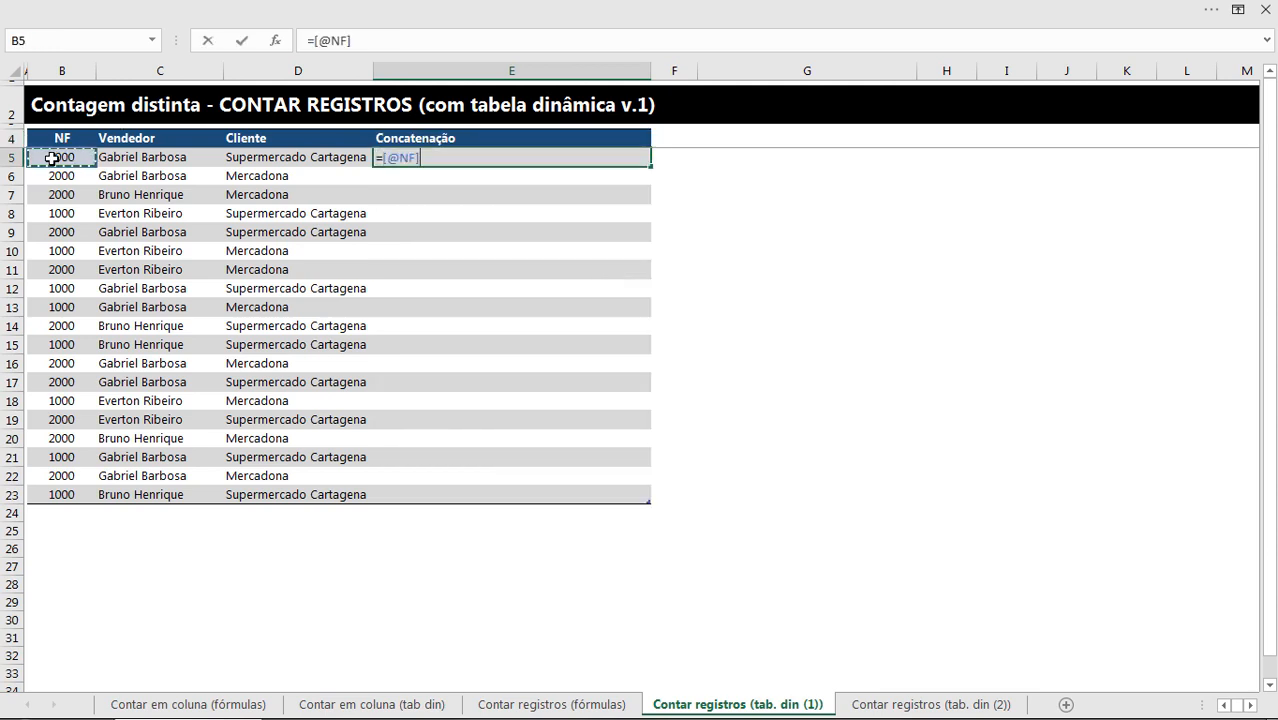
{"action": "type", "text": "&"}
{"action": "left_click", "coordinate": [135, 158]}
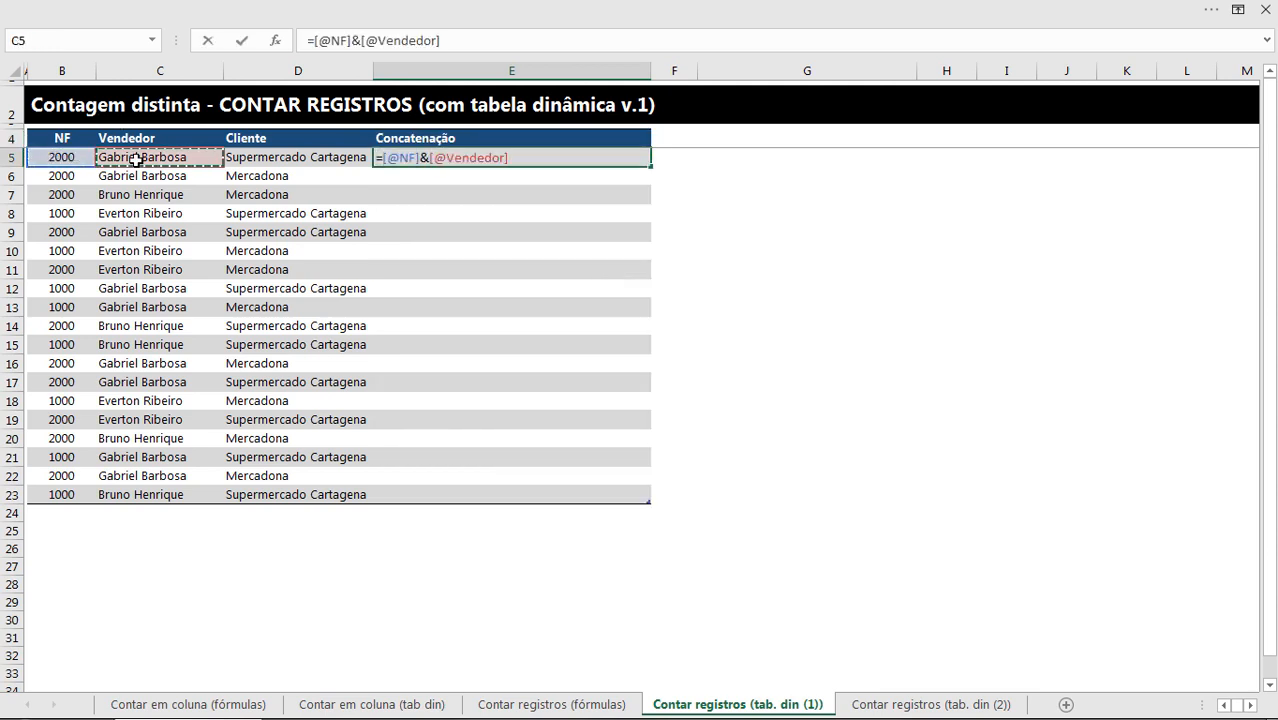
{"action": "type", "text": "&"}
{"action": "left_click", "coordinate": [270, 157]}
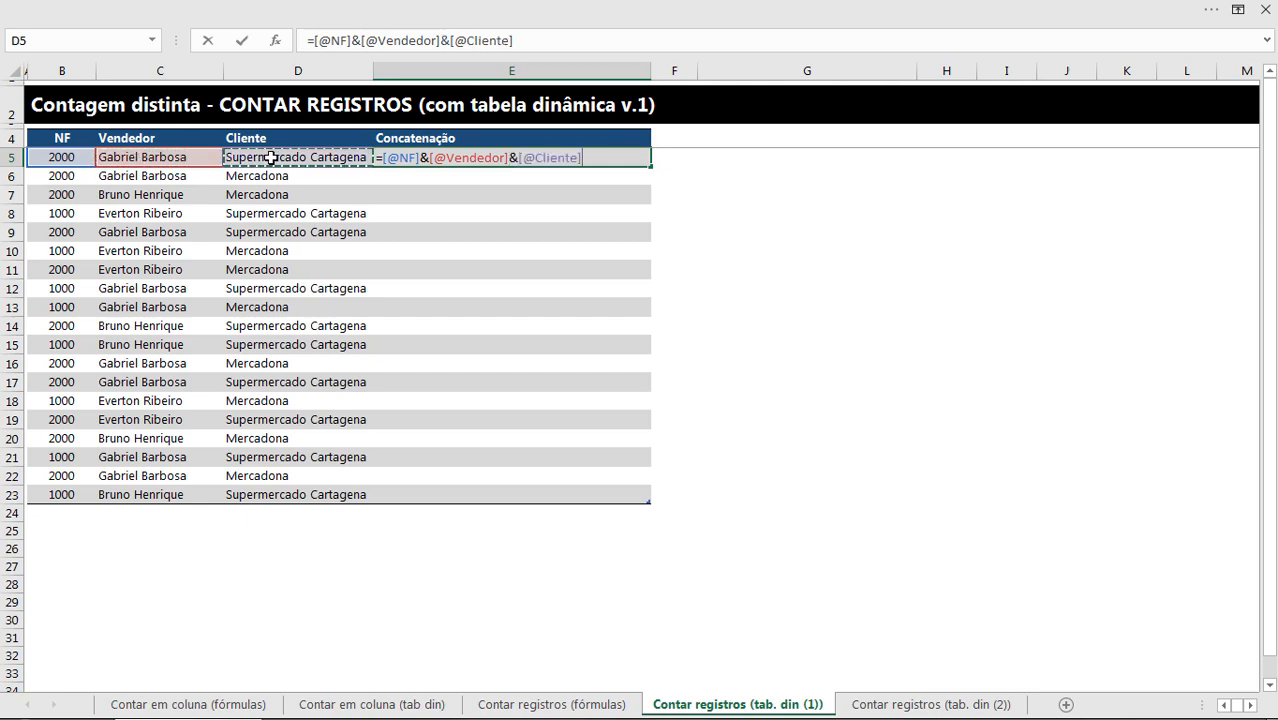
{"action": "key", "text": "Return"}
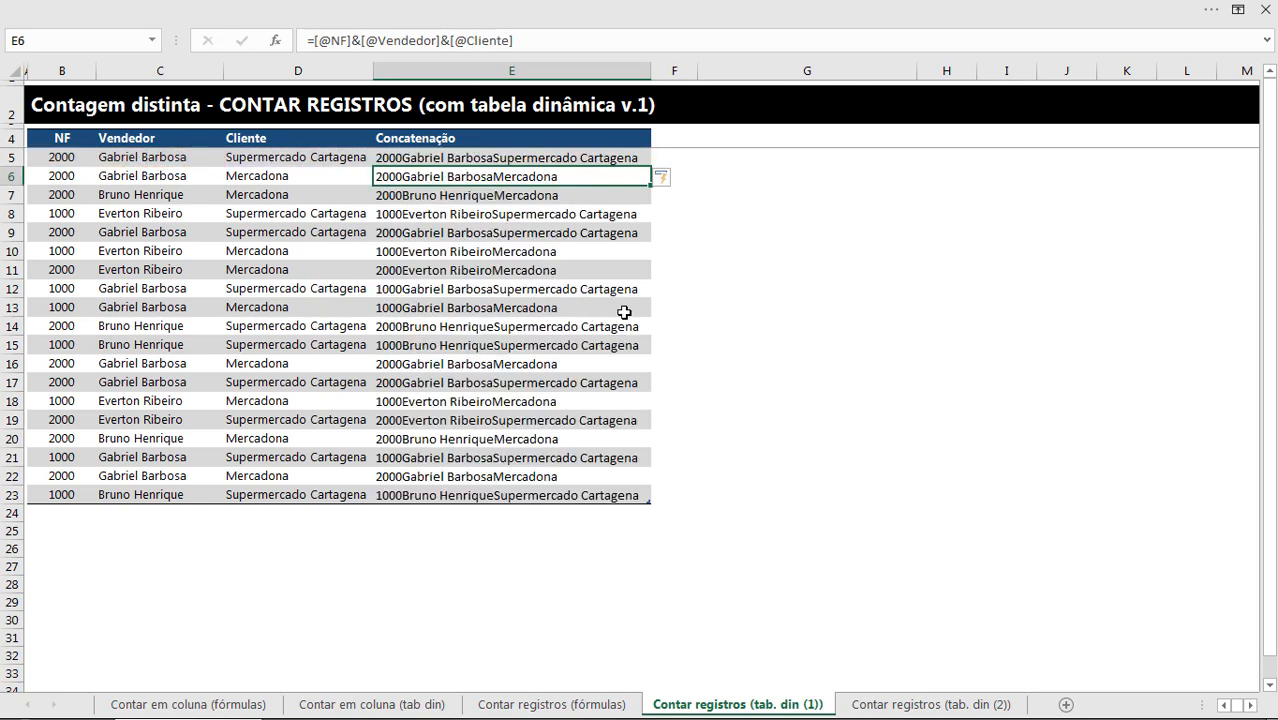
Step: Enlarge the Concatenação filter list and examine its distinct entries, clearing the selection and rechecking them one by one
{"action": "left_click", "coordinate": [491, 160]}
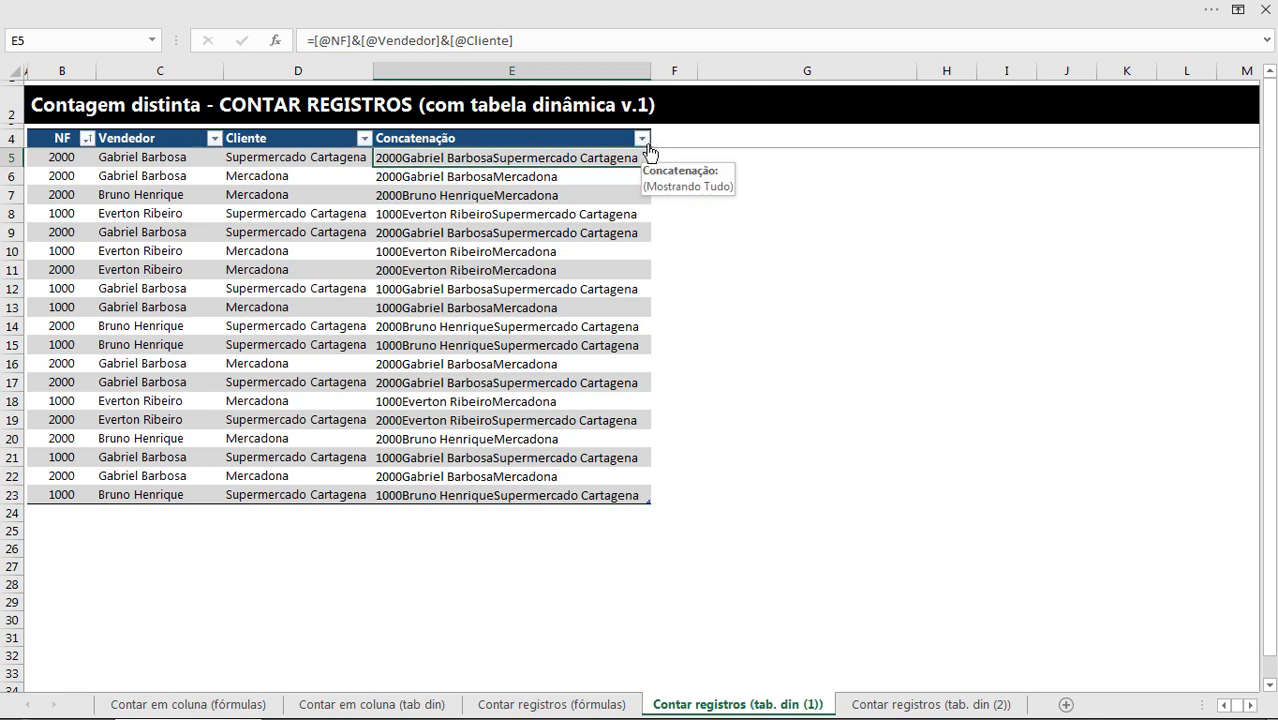
{"action": "left_click", "coordinate": [644, 141]}
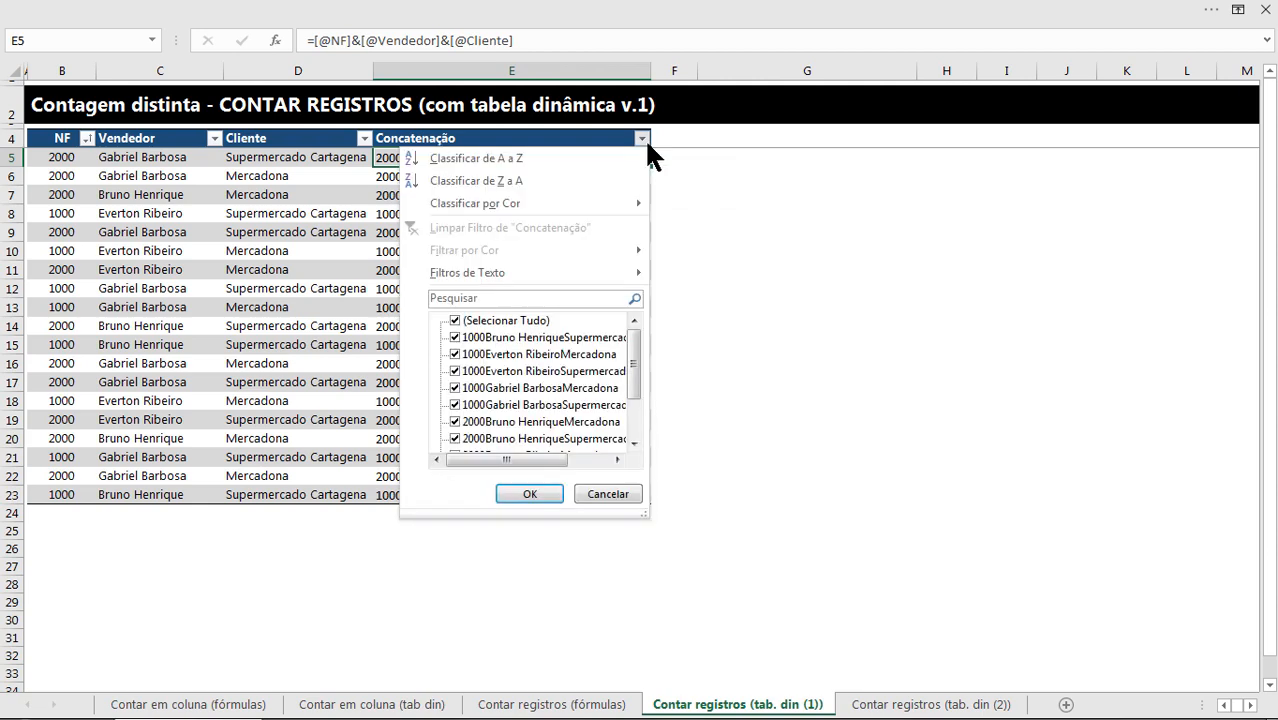
{"action": "left_click_drag", "start_coordinate": [660, 540], "coordinate": [757, 692]}
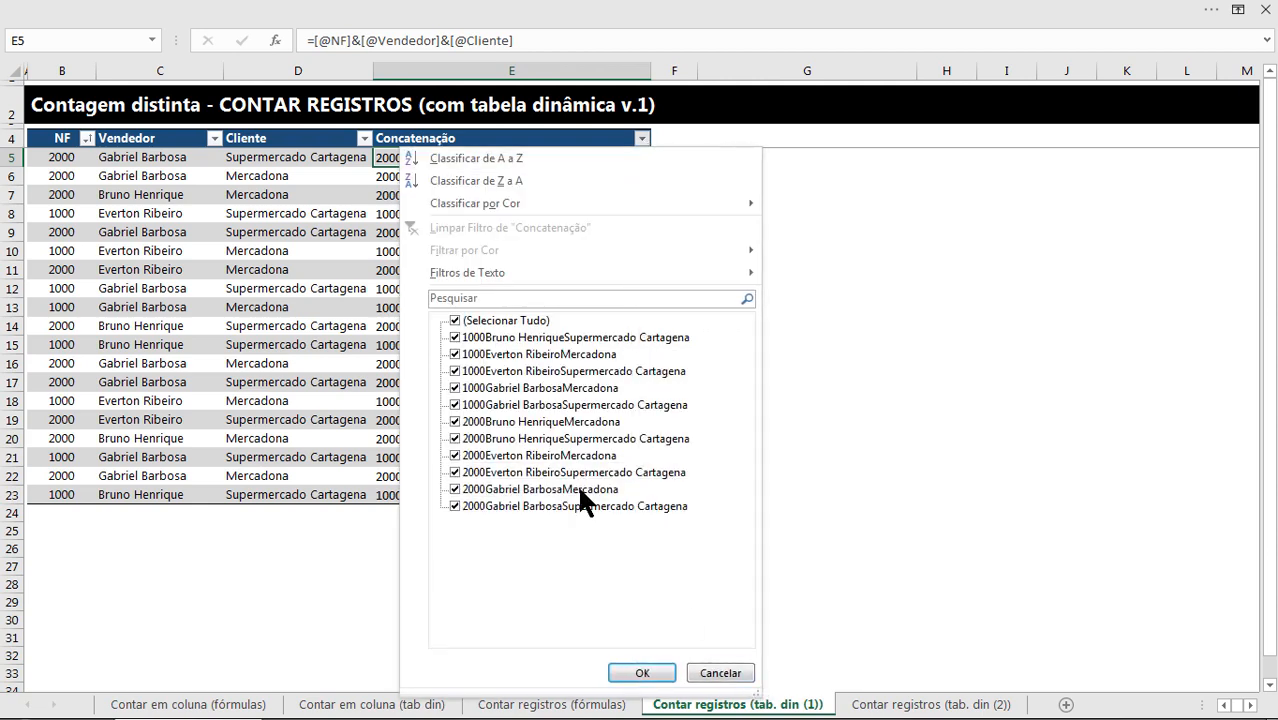
{"action": "left_click", "coordinate": [515, 321]}
{"action": "left_click", "coordinate": [520, 337]}
{"action": "left_click", "coordinate": [524, 357]}
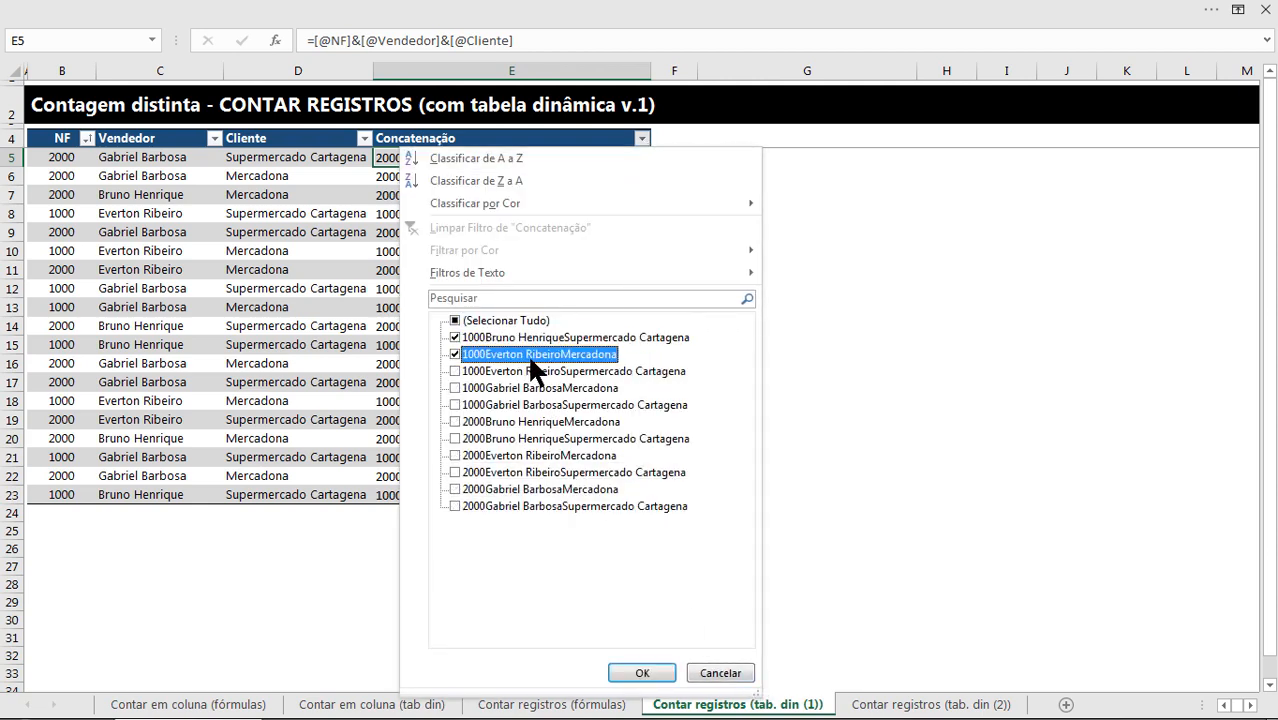
{"action": "key", "text": "Down"}
{"action": "key", "text": "space"}
{"action": "key", "text": "Down"}
{"action": "key", "text": "space"}
{"action": "key", "text": "Down"}
{"action": "key", "text": "space"}
{"action": "key", "text": "Down"}
{"action": "key", "text": "space"}
{"action": "key", "text": "Down"}
{"action": "key", "text": "space"}
{"action": "key", "text": "Down"}
{"action": "key", "text": "space"}
{"action": "key", "text": "Down"}
{"action": "key", "text": "space"}
{"action": "key", "text": "Down"}
{"action": "key", "text": "space"}
{"action": "key", "text": "Down"}
{"action": "key", "text": "space"}
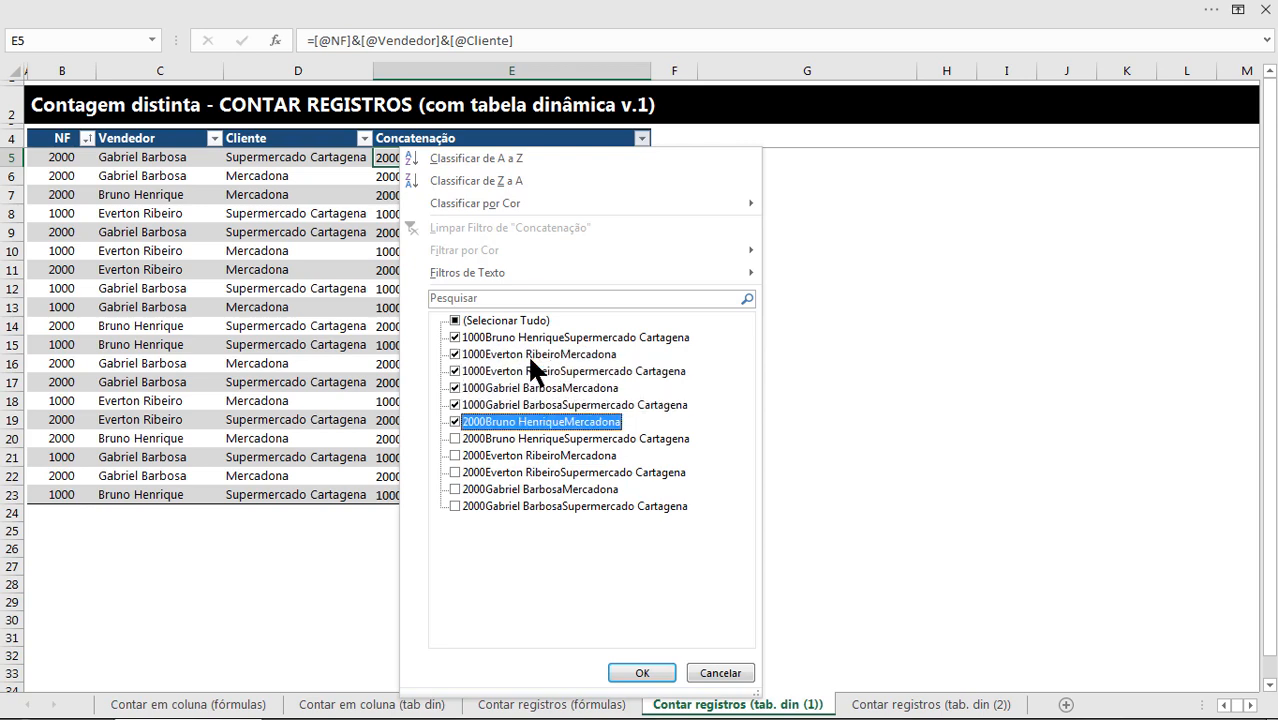
{"action": "key", "text": "Return"}
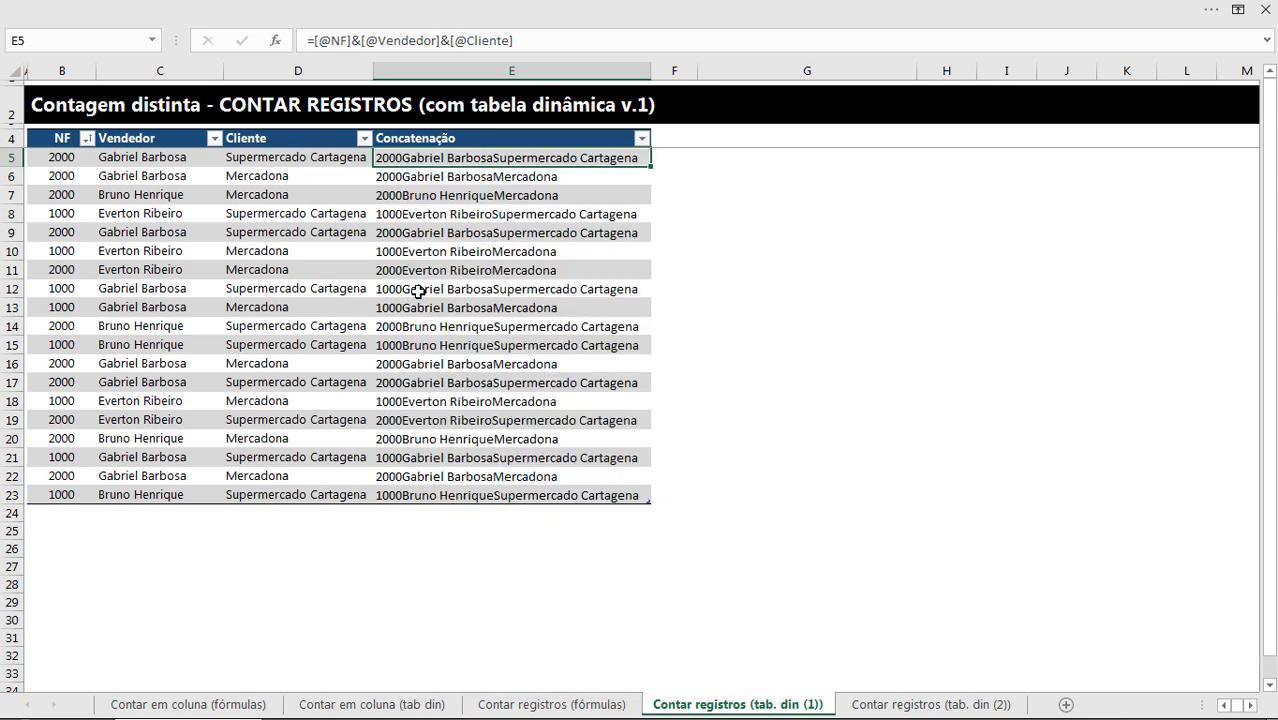
{"action": "left_click_drag", "start_coordinate": [85, 165], "coordinate": [285, 505]}
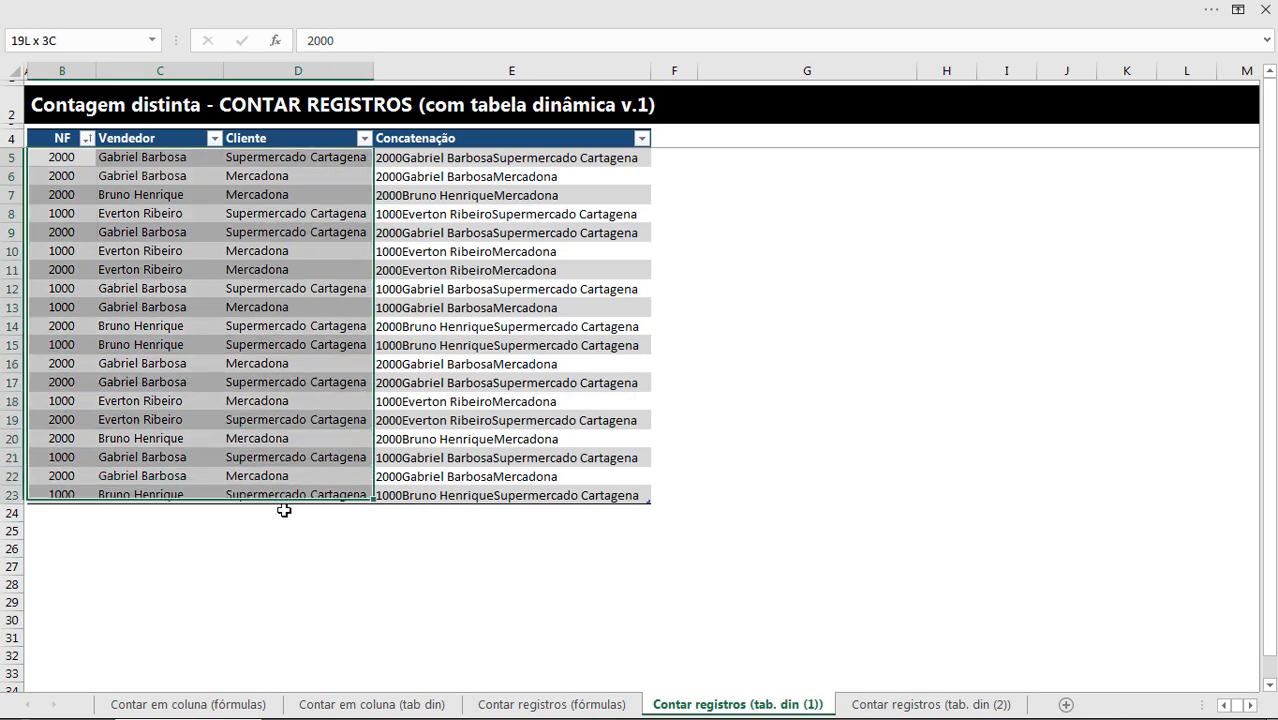
{"action": "left_click", "coordinate": [442, 292]}
{"action": "left_click", "coordinate": [562, 190]}
Step: Create a pivot table from tabDADOS_4 at G4 of the existing sheet, adding the data to the Modelo de Dados
{"action": "left_click", "coordinate": [750, 140]}
{"action": "left_click", "coordinate": [693, 10]}
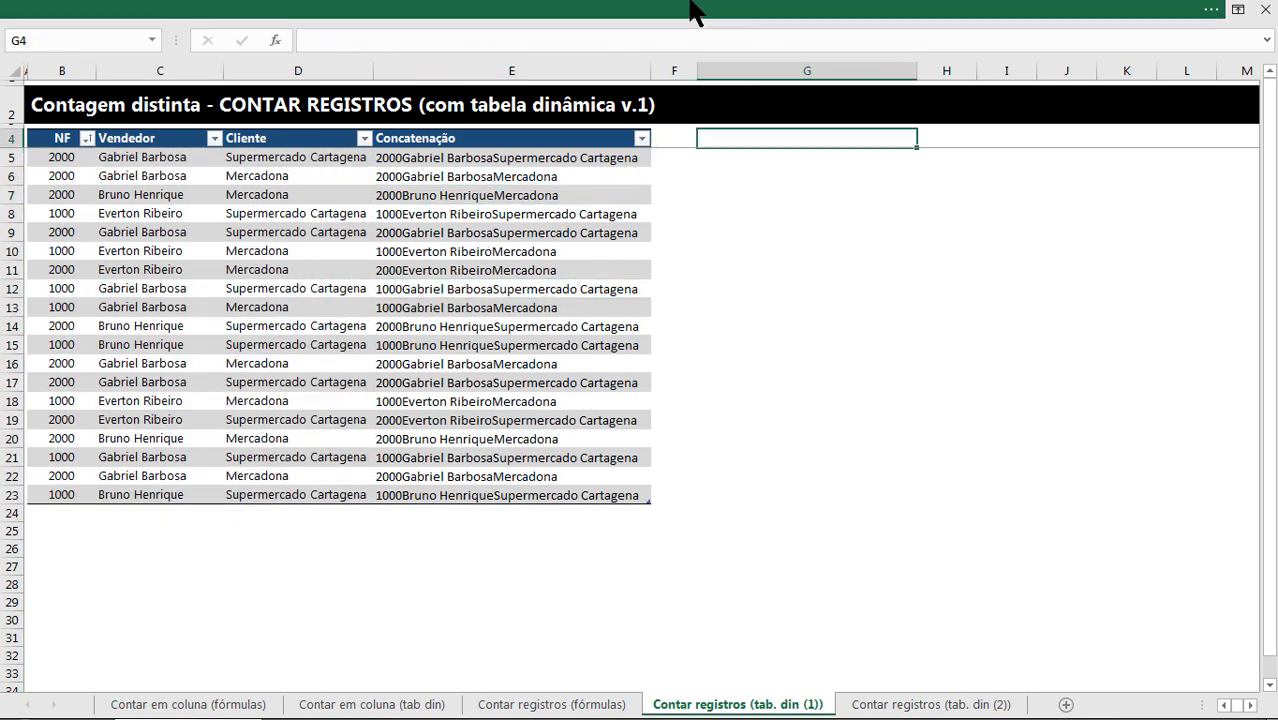
{"action": "left_click", "coordinate": [180, 47]}
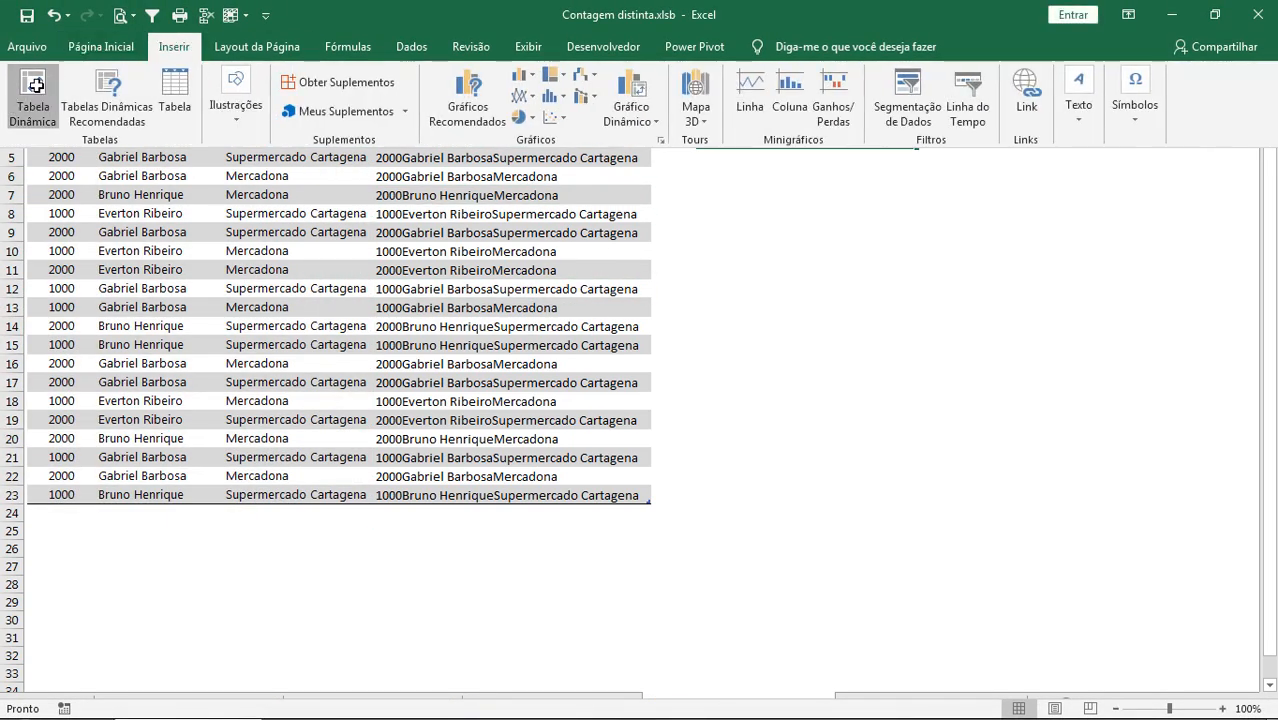
{"action": "left_click", "coordinate": [23, 100]}
{"action": "left_click", "coordinate": [800, 245]}
{"action": "left_click", "coordinate": [391, 251]}
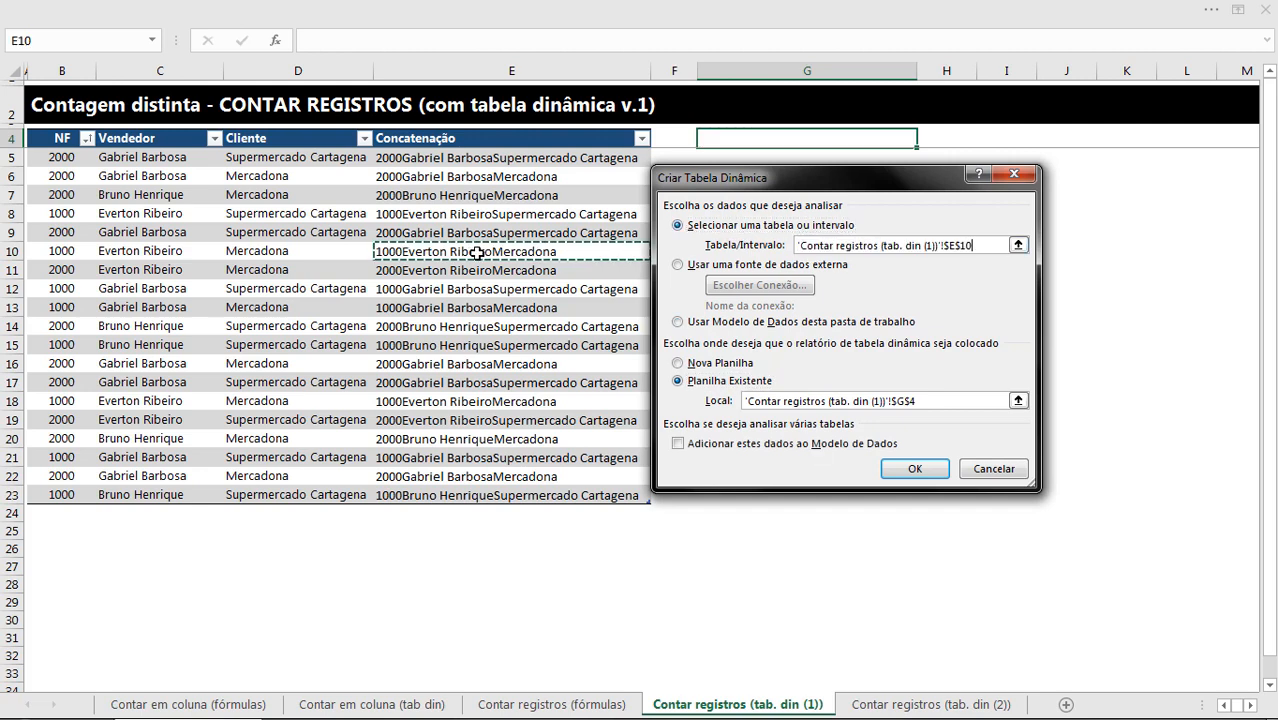
{"action": "key", "text": "ctrl+a"}
{"action": "left_click", "coordinate": [680, 443]}
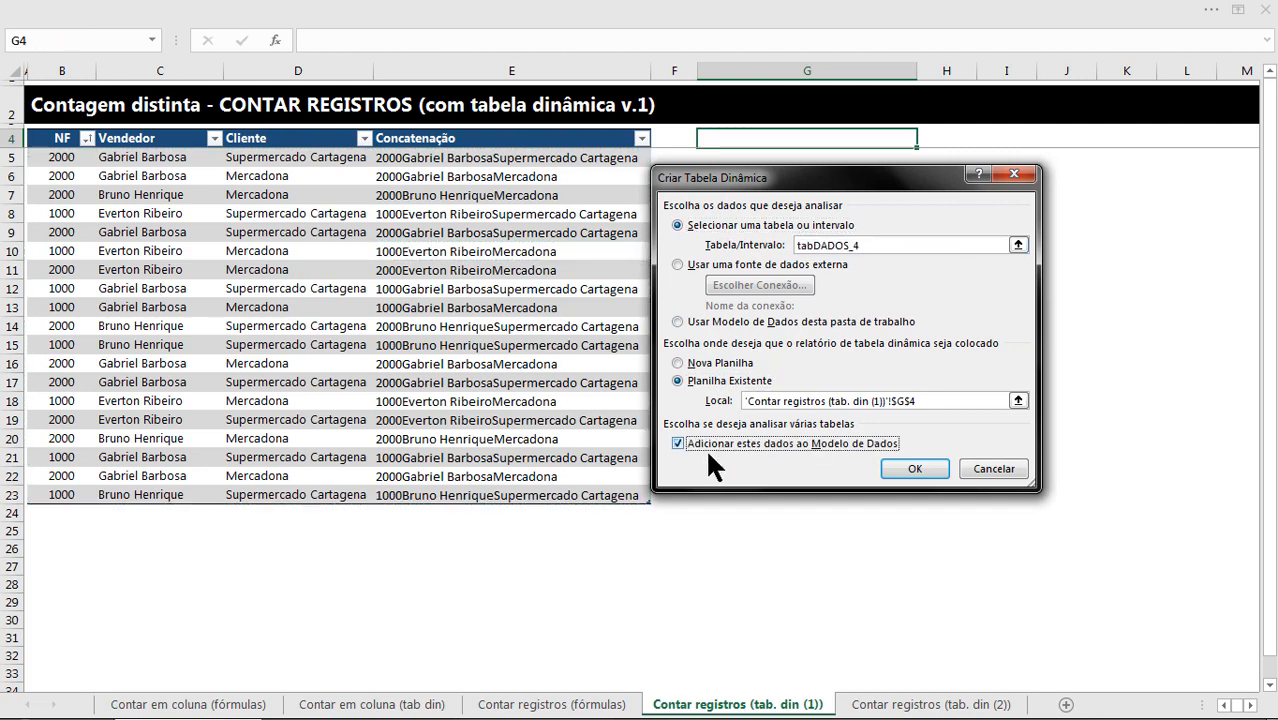
{"action": "left_click", "coordinate": [912, 469]}
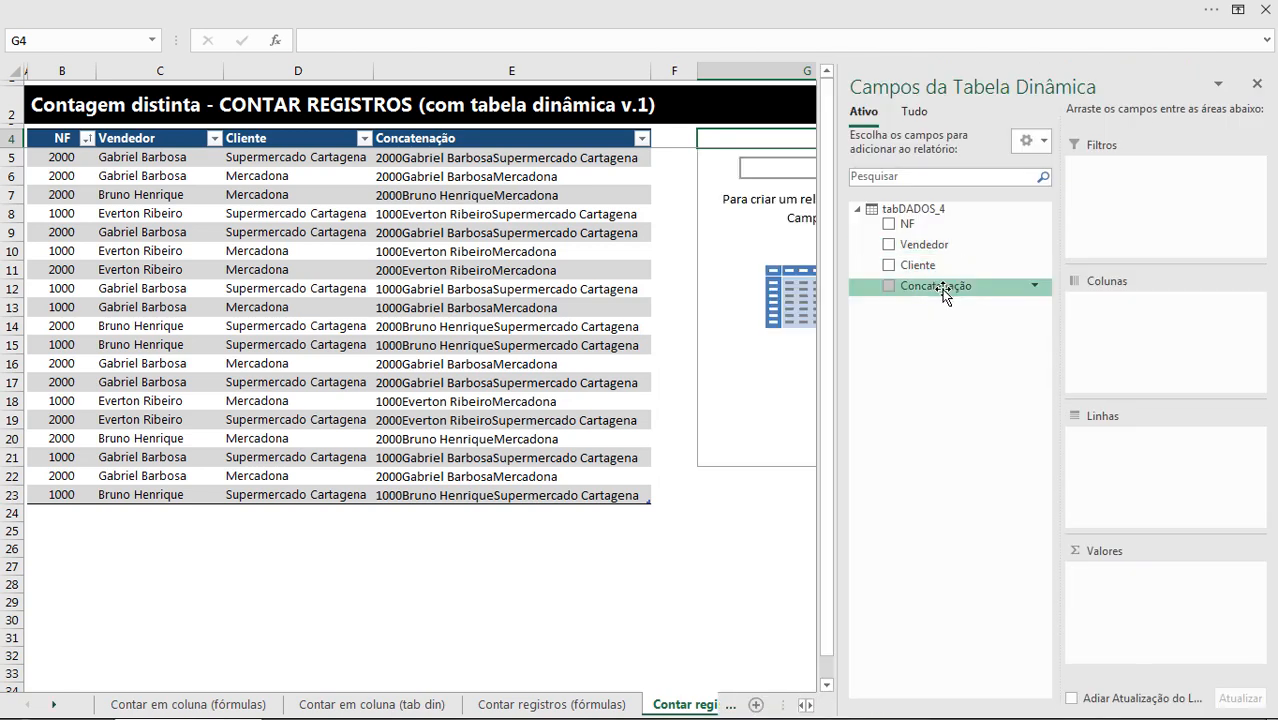
Step: Add the Concatenação field to the pivot table's values area
{"action": "left_click_drag", "start_coordinate": [942, 288], "coordinate": [1144, 583]}
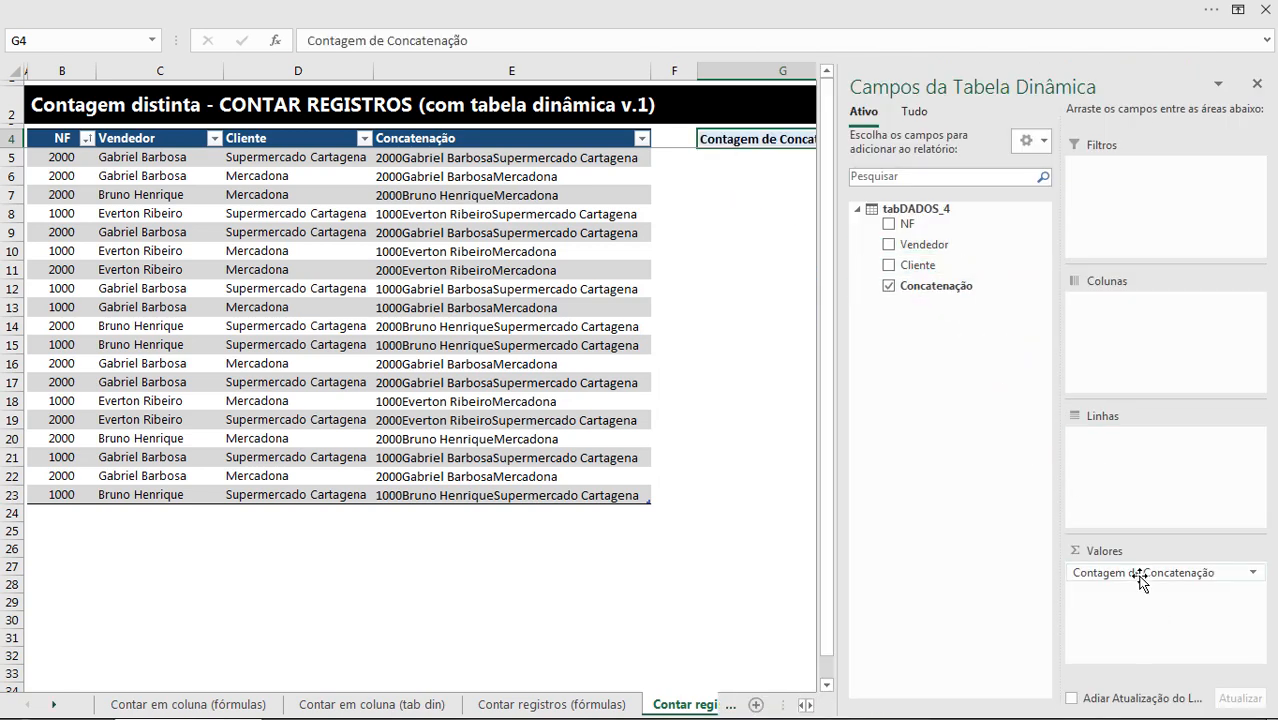
{"action": "left_click", "coordinate": [779, 277]}
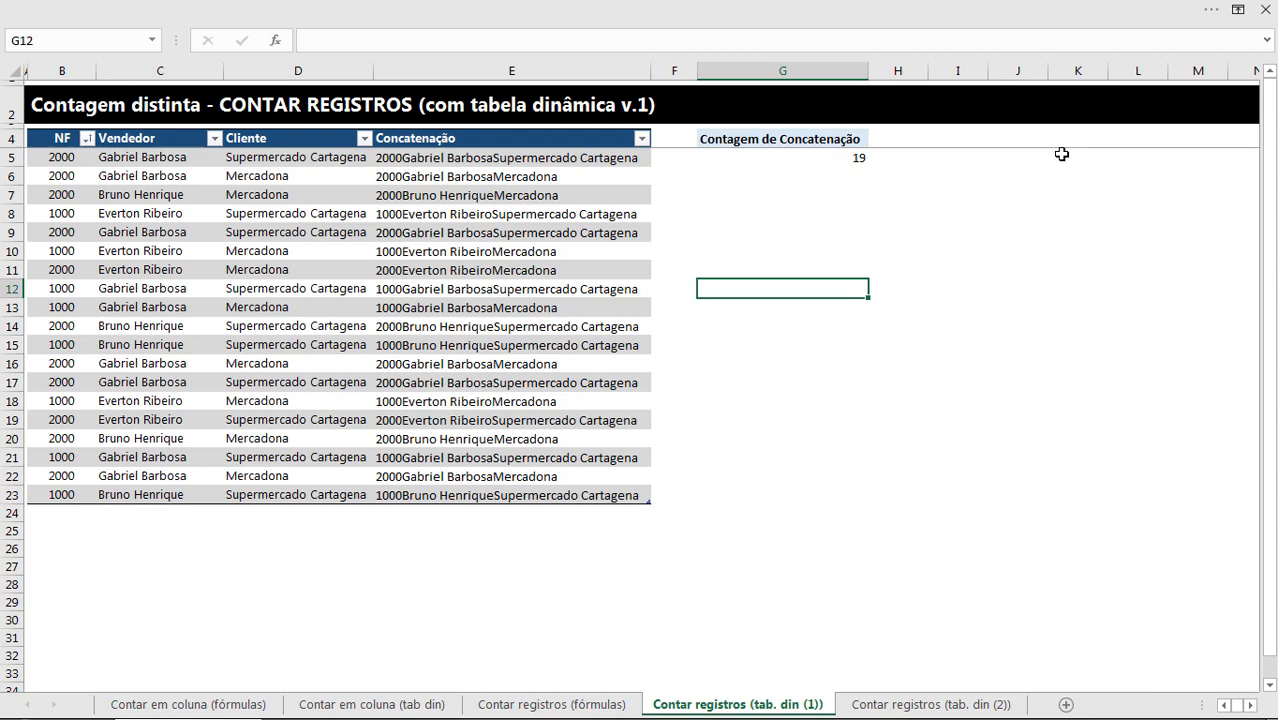
{"action": "left_click", "coordinate": [850, 158]}
Step: Summarize the Concatenação value field by Contagem Distinta and close the pivot field list
{"action": "left_click", "coordinate": [1148, 572]}
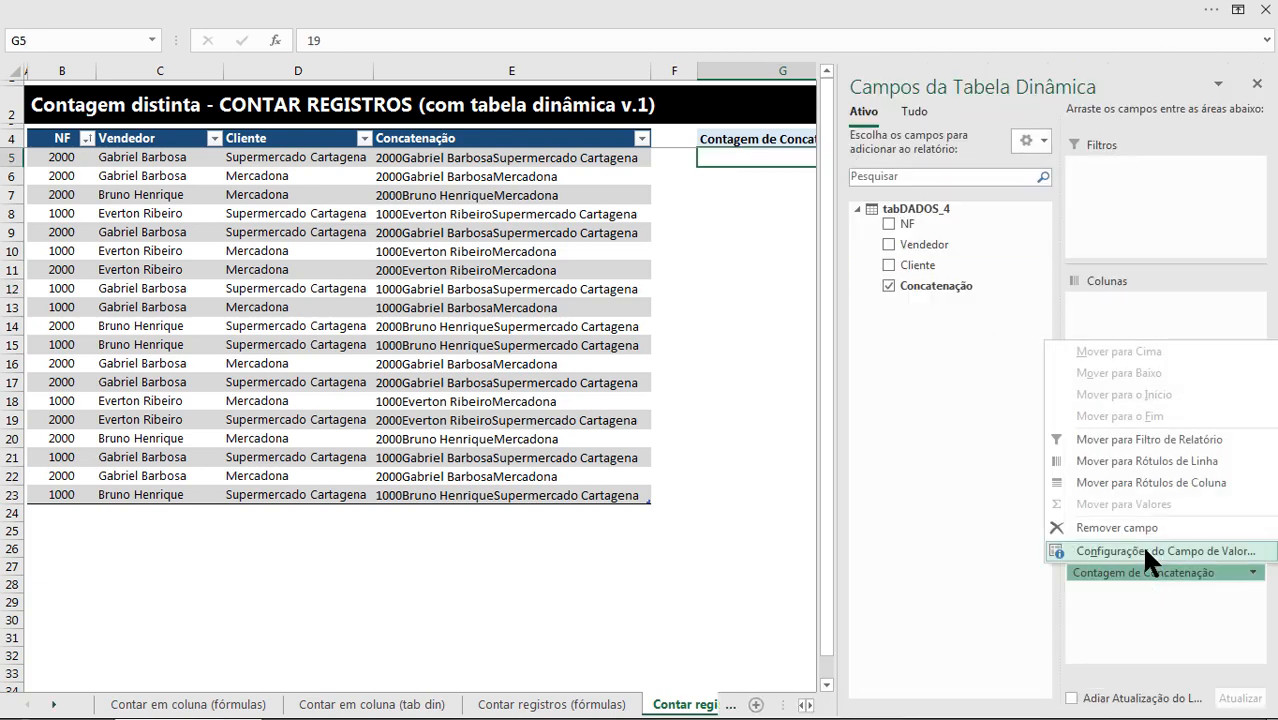
{"action": "left_click", "coordinate": [1141, 543]}
{"action": "scroll", "coordinate": [871, 403], "scroll_direction": "down", "scroll_amount": 2}
{"action": "left_click", "coordinate": [751, 402]}
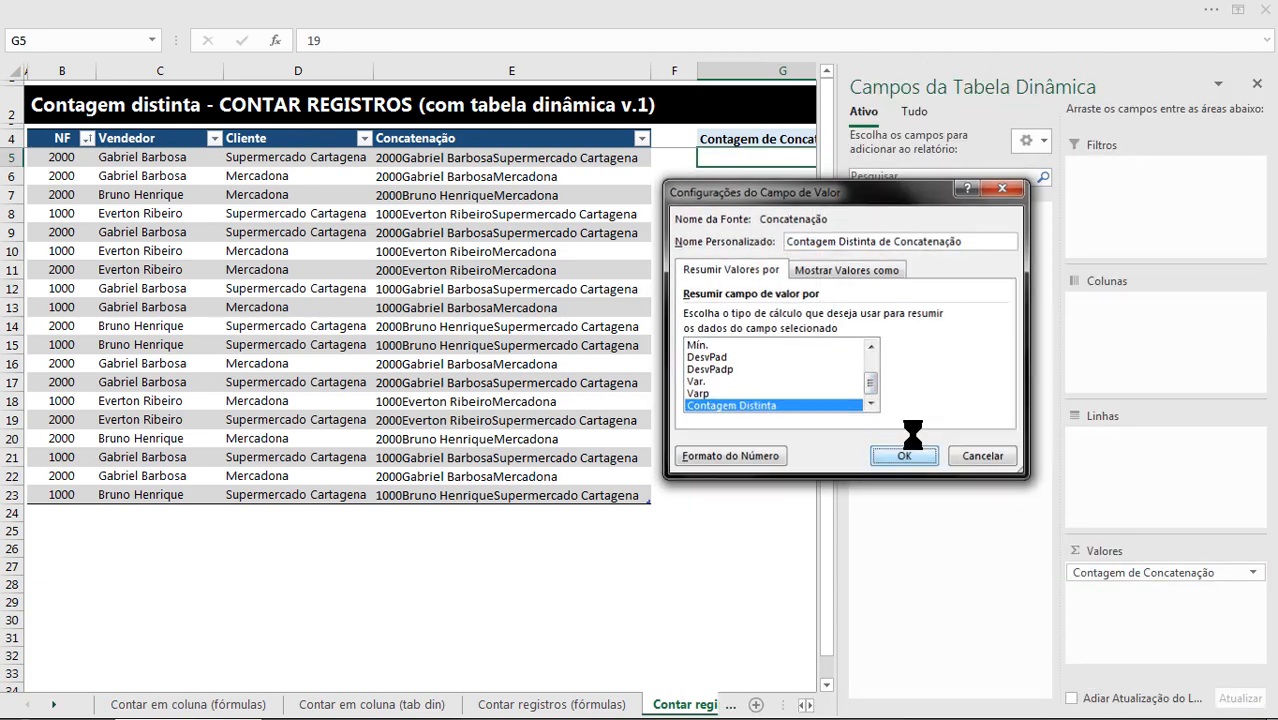
{"action": "left_click", "coordinate": [904, 456]}
{"action": "left_click", "coordinate": [1257, 83]}
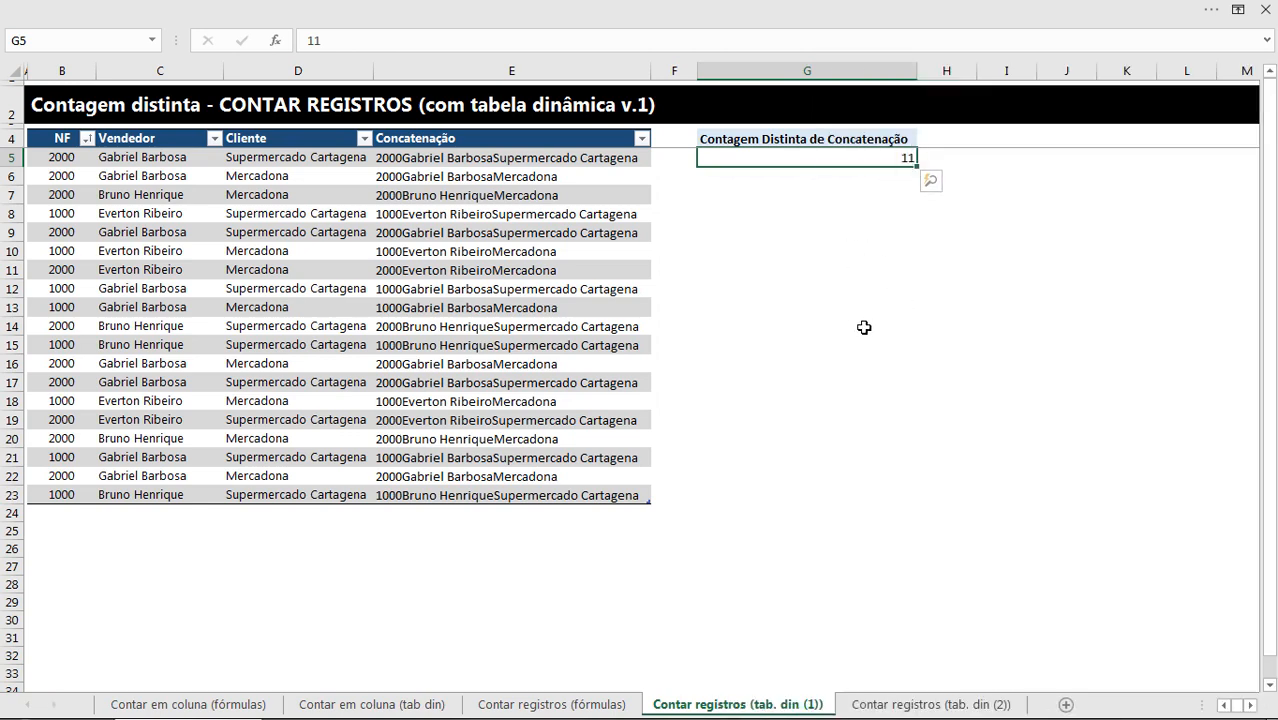
Step: Center the pivot table's distinct count value horizontally in cell G5
{"action": "left_click", "coordinate": [715, 12]}
{"action": "left_click", "coordinate": [100, 46]}
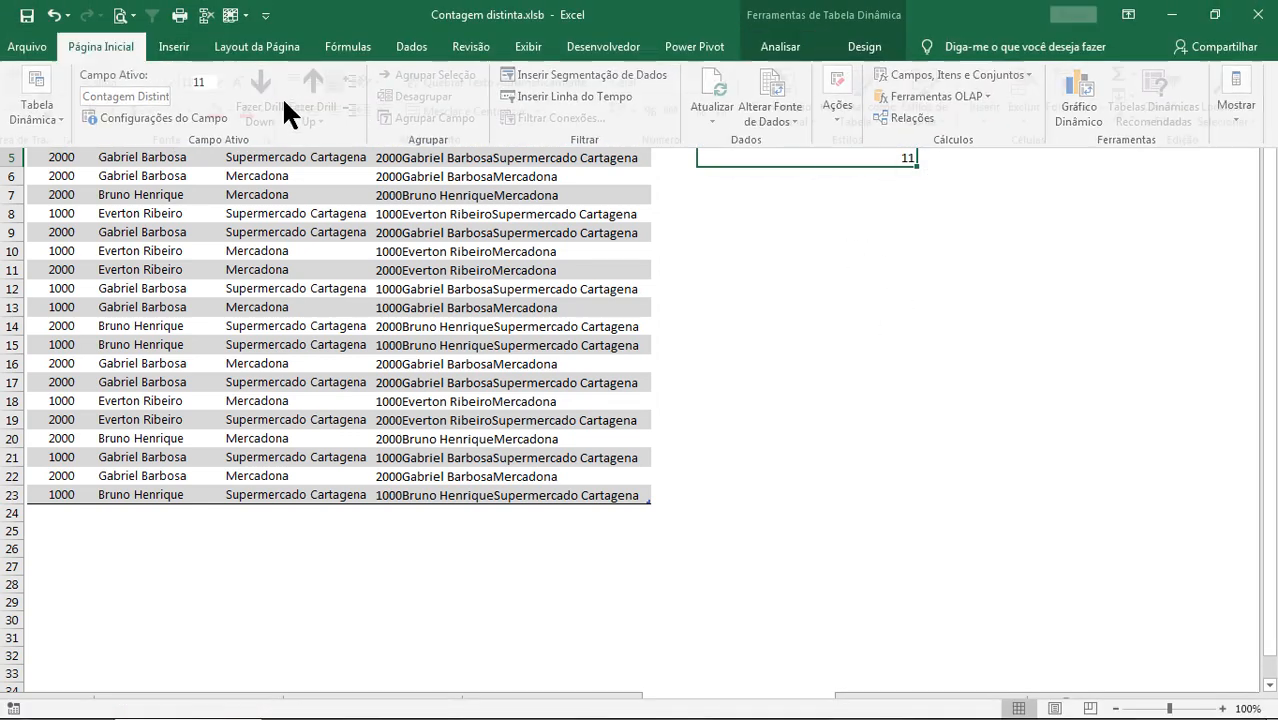
{"action": "left_click", "coordinate": [326, 111]}
Step: On the sheet Contar registros (tab. din (2)), add a table column in E4 with the header Inverso das frequências
{"action": "key", "text": "ctrl+Page_Down"}
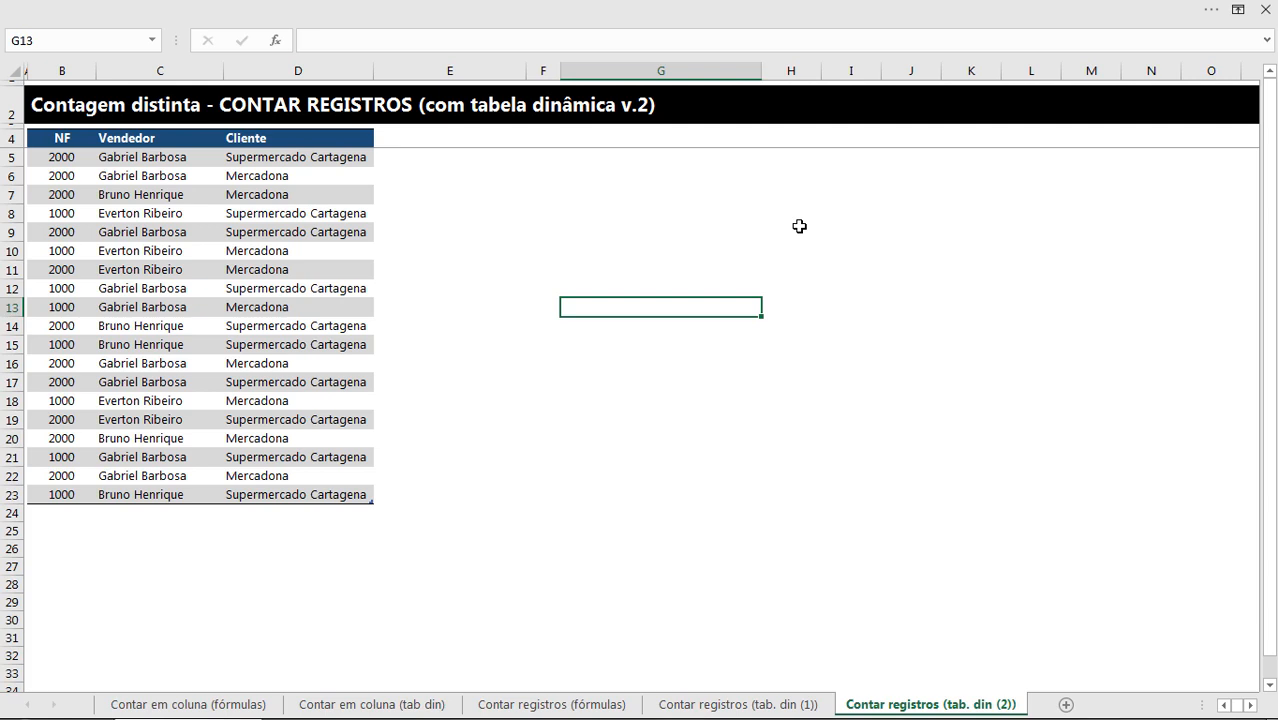
{"action": "left_click", "coordinate": [410, 138]}
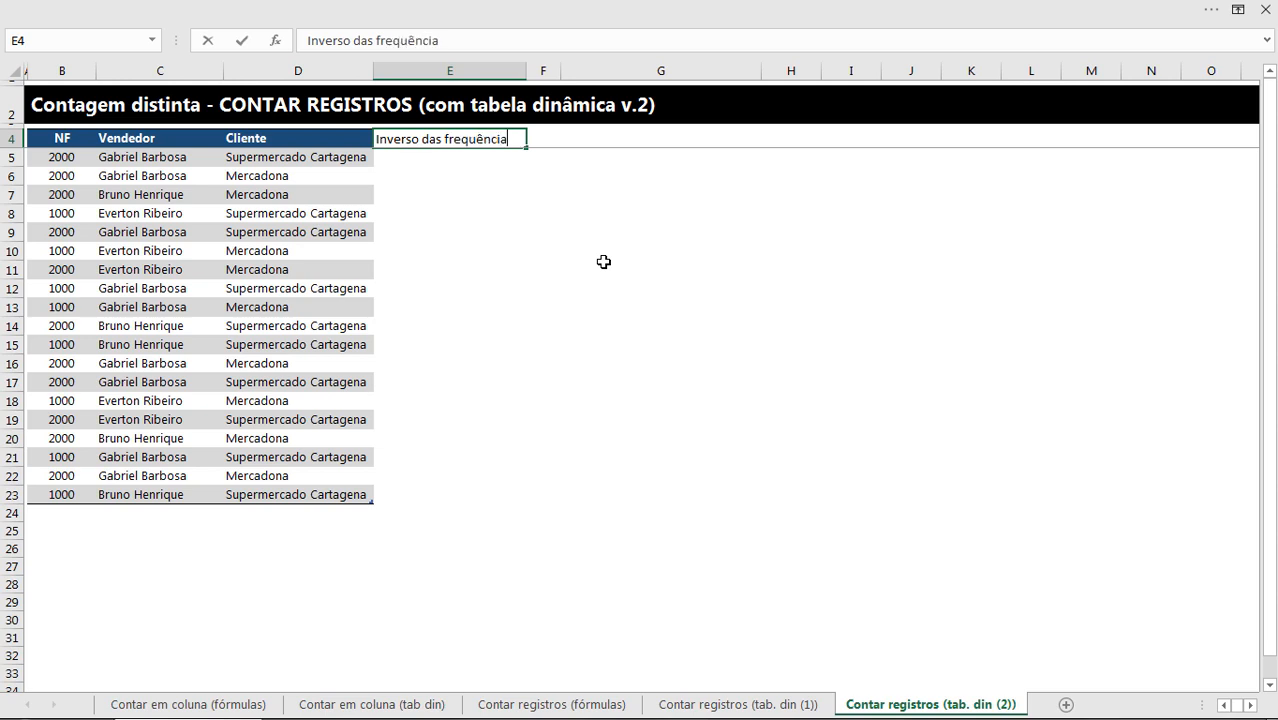
{"action": "type", "text": "s"}
{"action": "key", "text": "Return"}
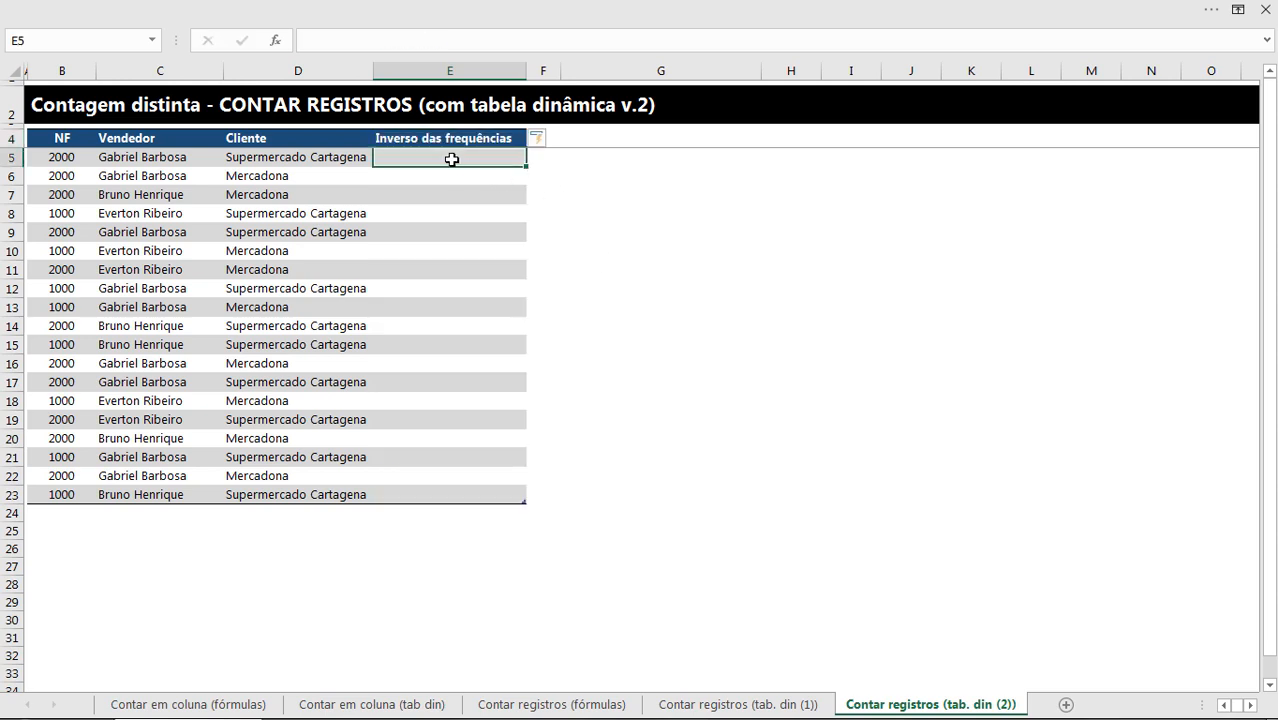
{"action": "left_click_drag", "start_coordinate": [451, 159], "coordinate": [459, 490]}
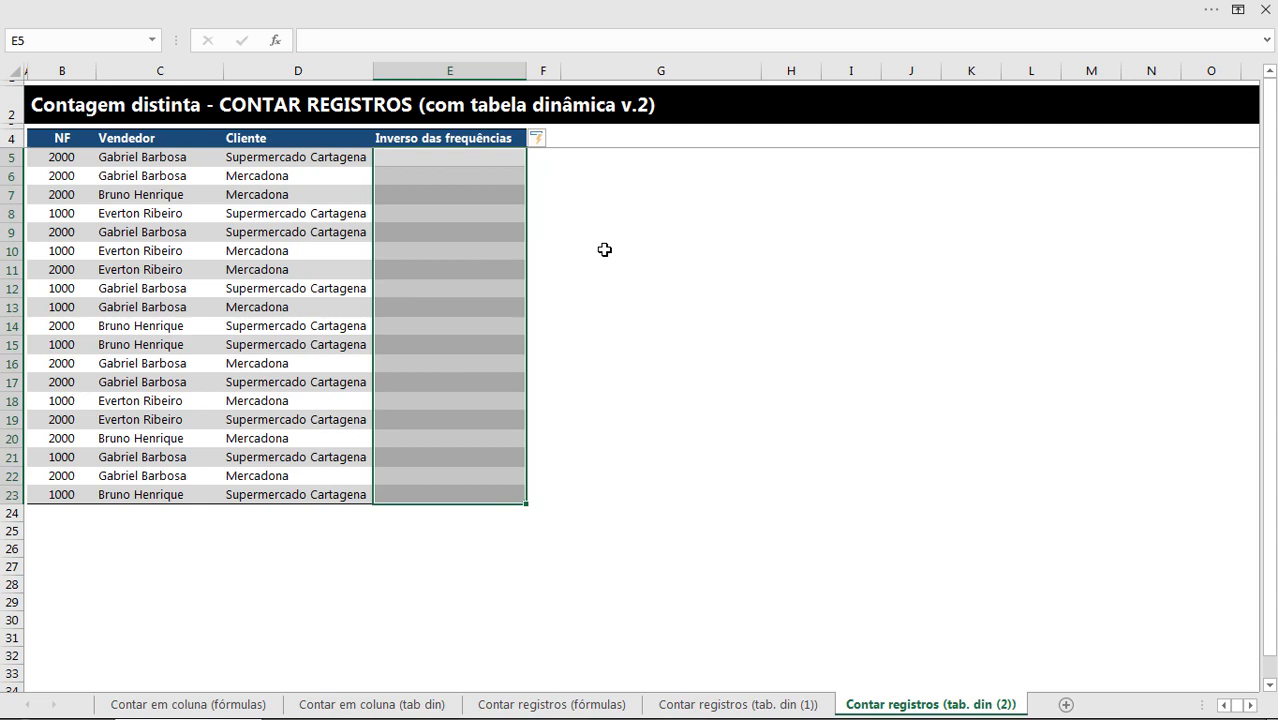
{"action": "left_click", "coordinate": [474, 166]}
{"action": "type", "text": "=1"}
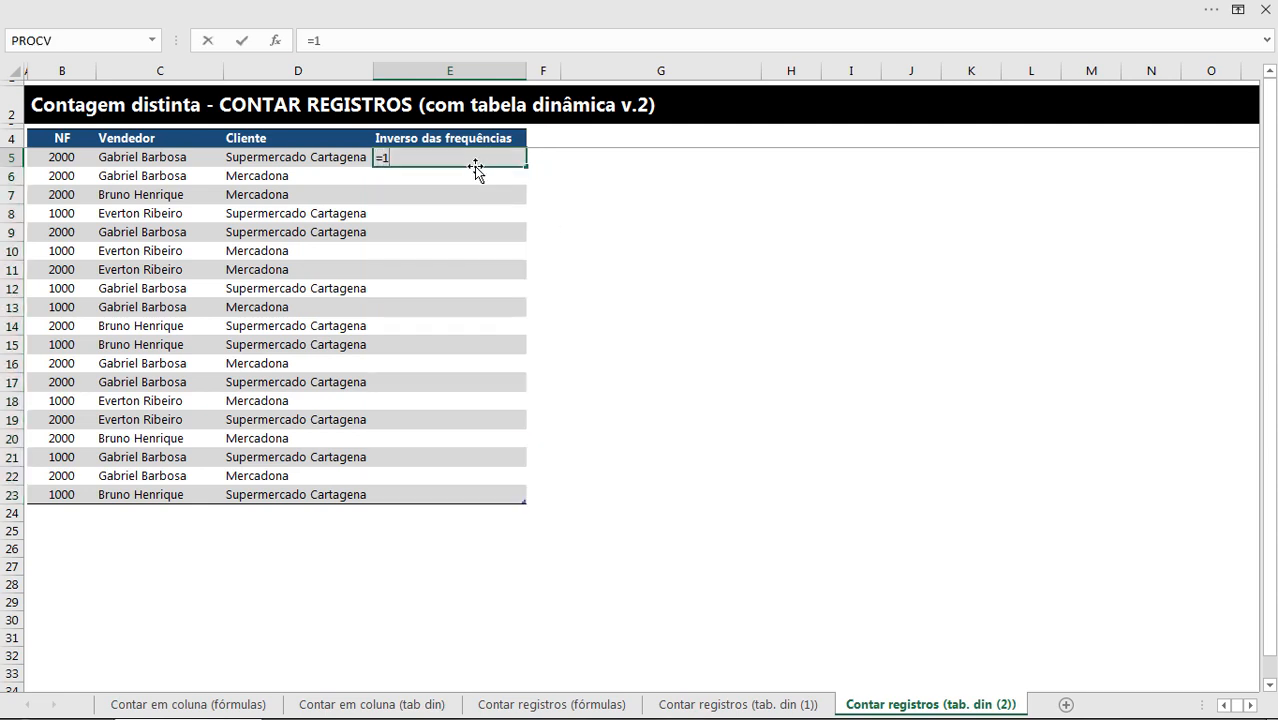
{"action": "type", "text": "/cont.ses"}
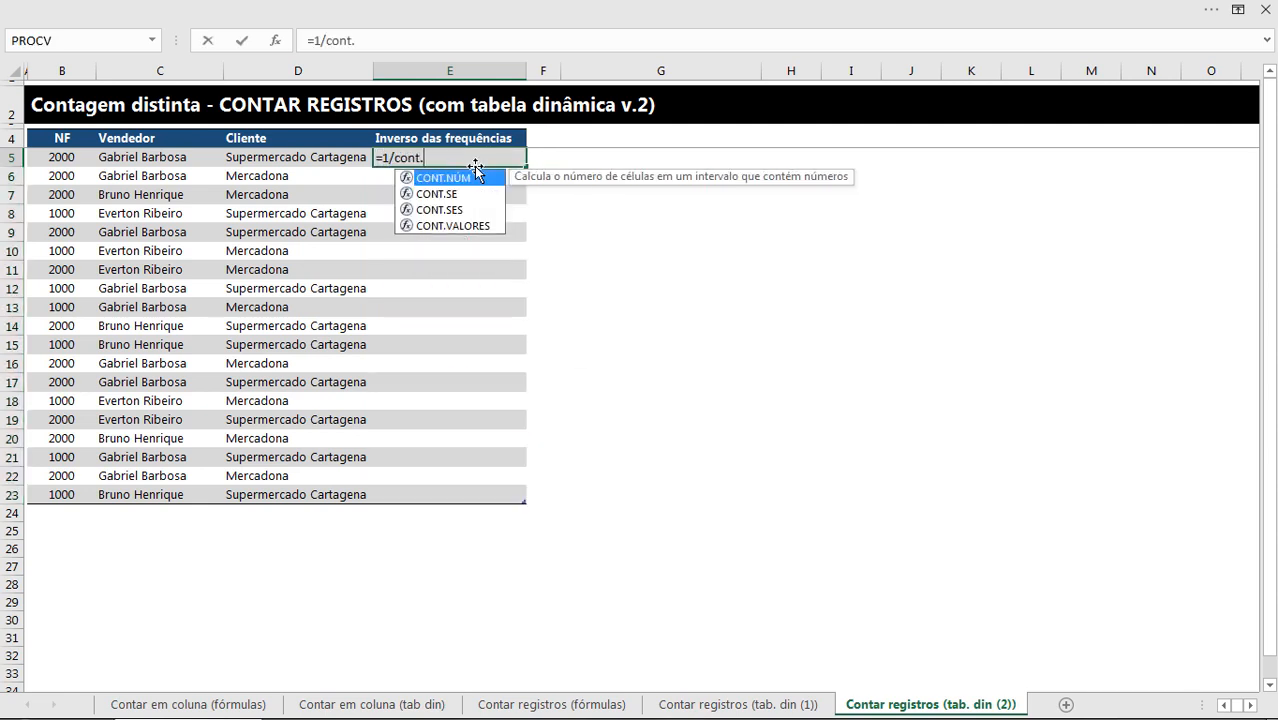
{"action": "key", "text": "Tab"}
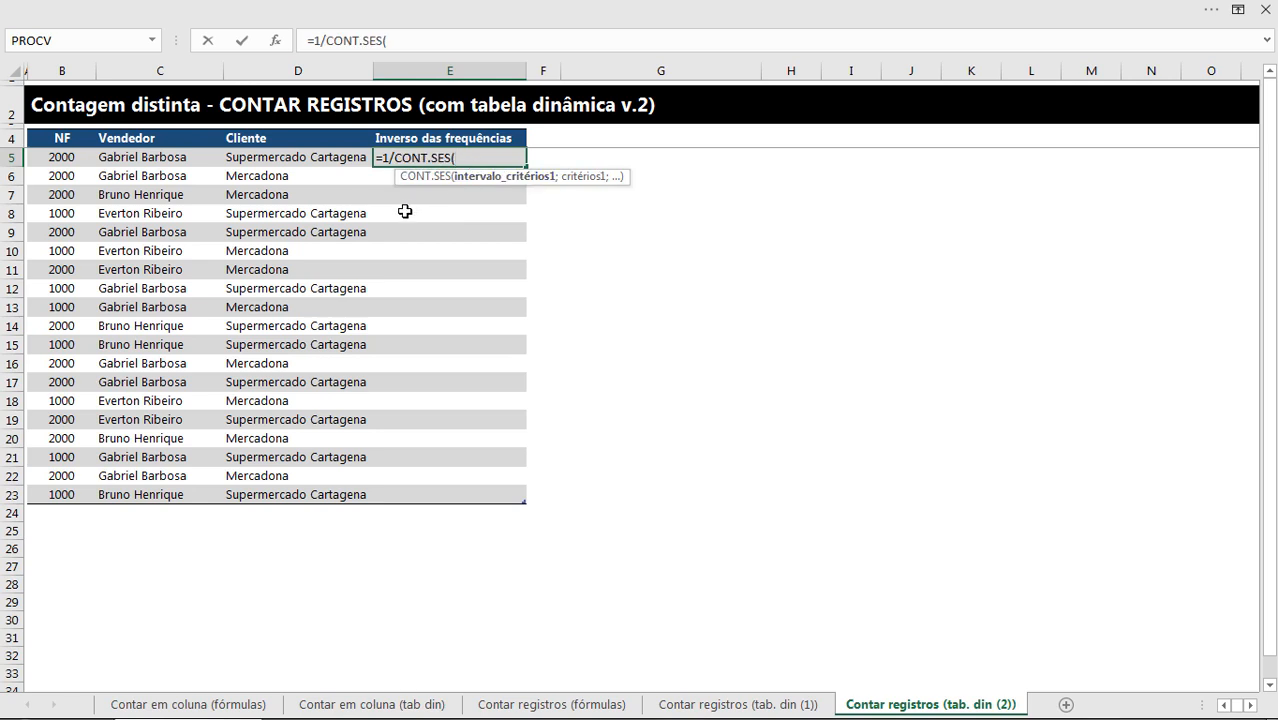
{"action": "left_click", "coordinate": [62, 248]}
{"action": "key", "text": "ctrl+space"}
{"action": "type", "text": ";"}
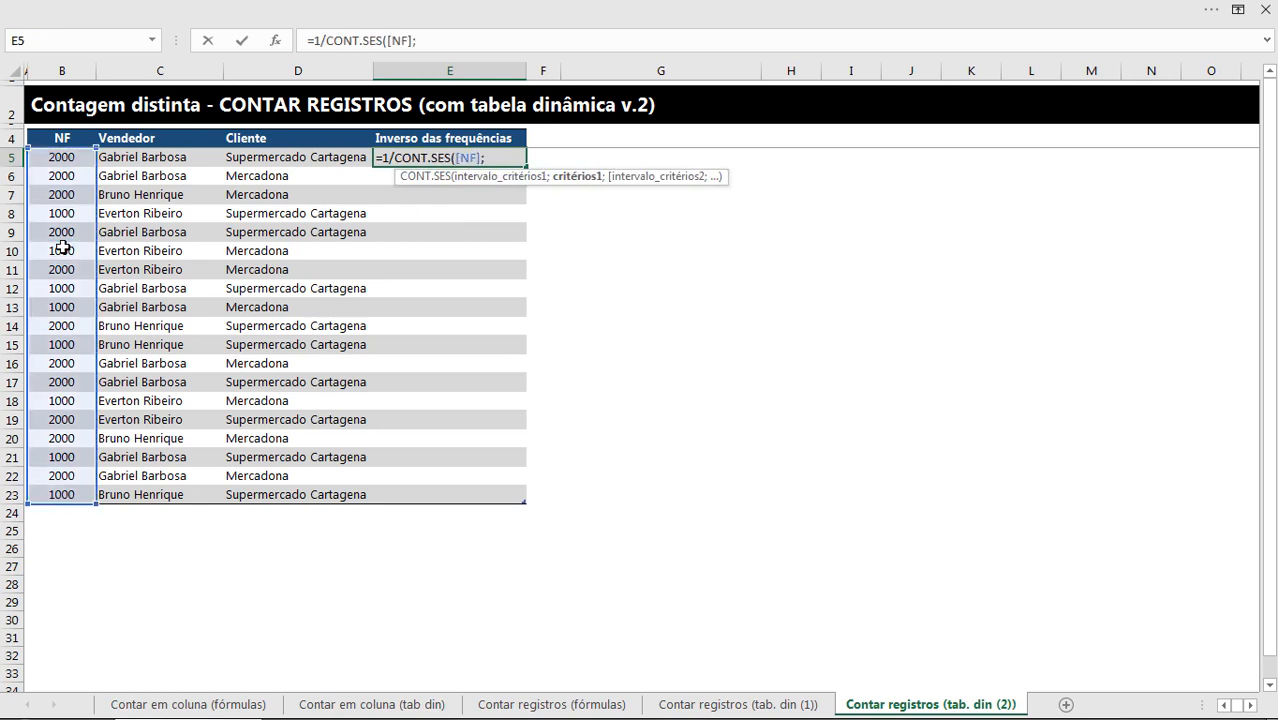
{"action": "left_click", "coordinate": [72, 157]}
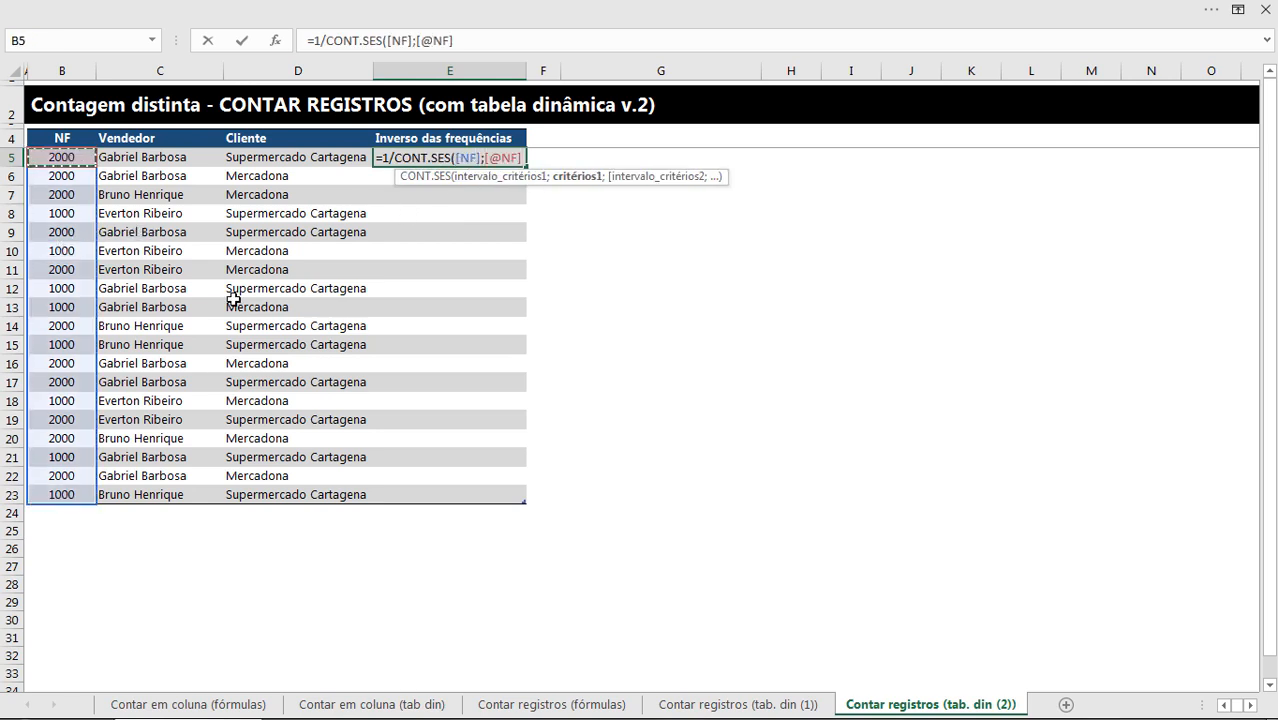
{"action": "type", "text": ";"}
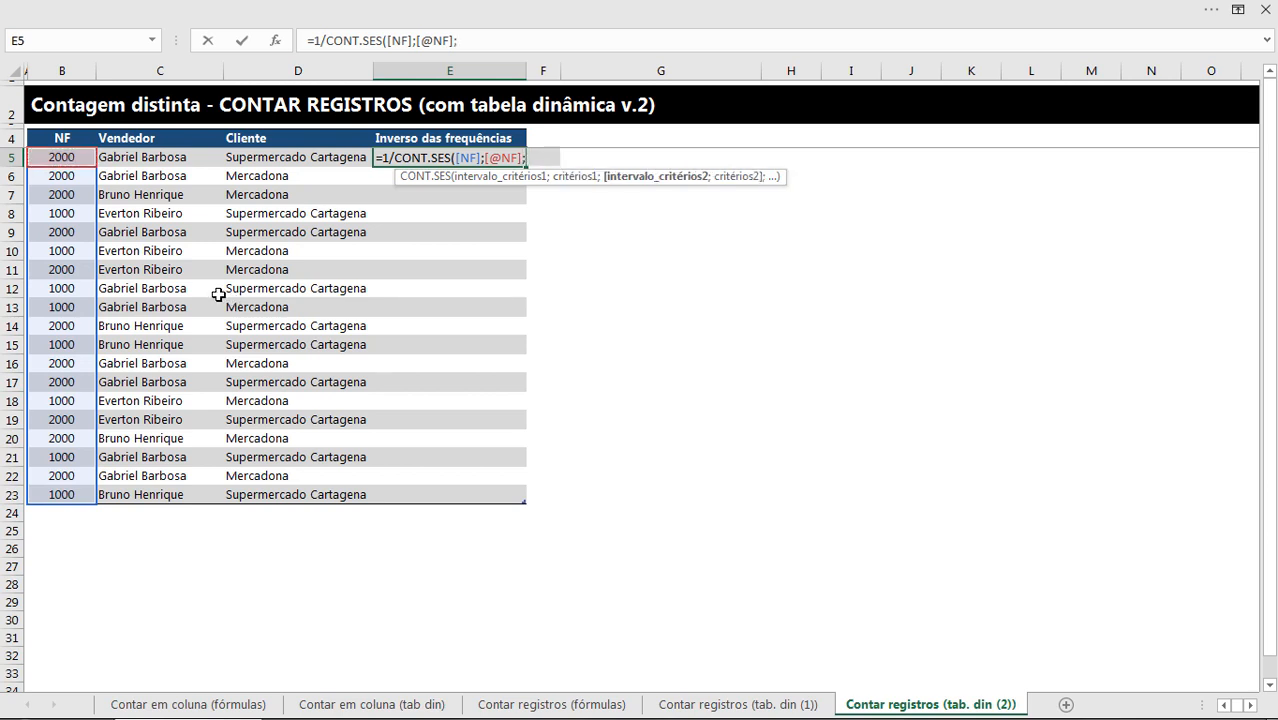
{"action": "left_click", "coordinate": [186, 289]}
{"action": "key", "text": "ctrl+space"}
{"action": "type", "text": ";"}
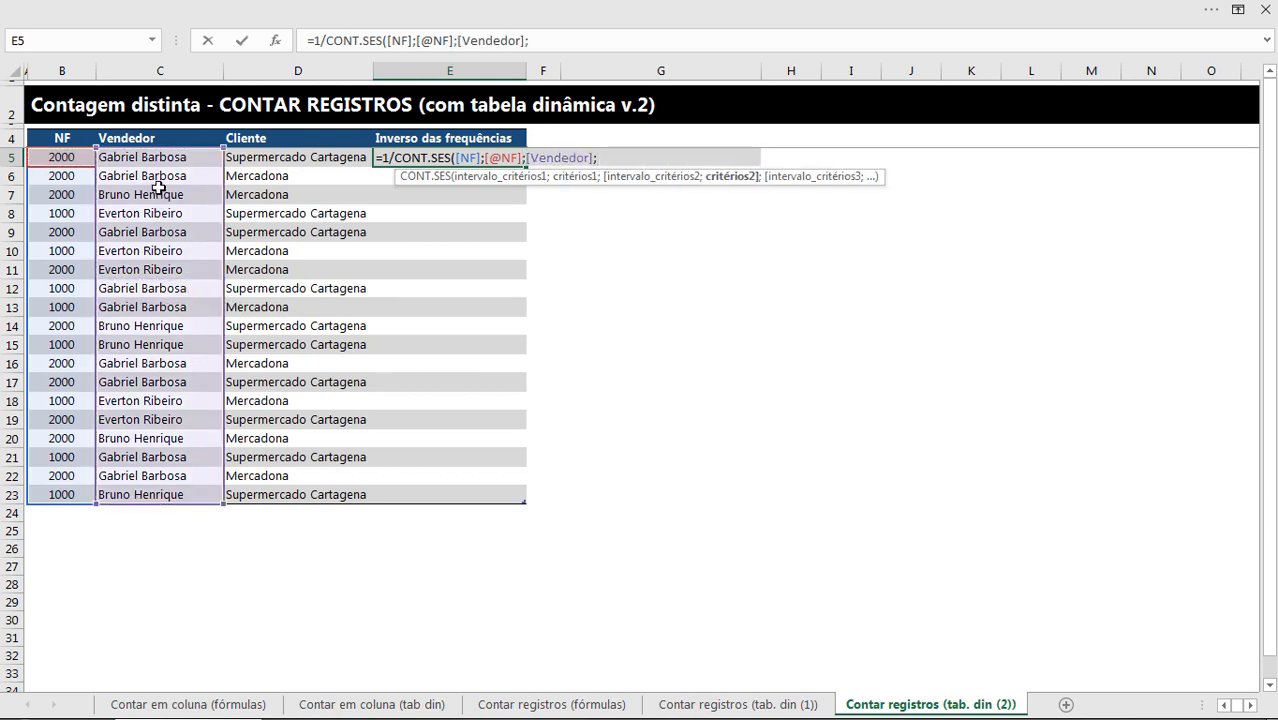
{"action": "left_click", "coordinate": [147, 158]}
{"action": "type", "text": ";"}
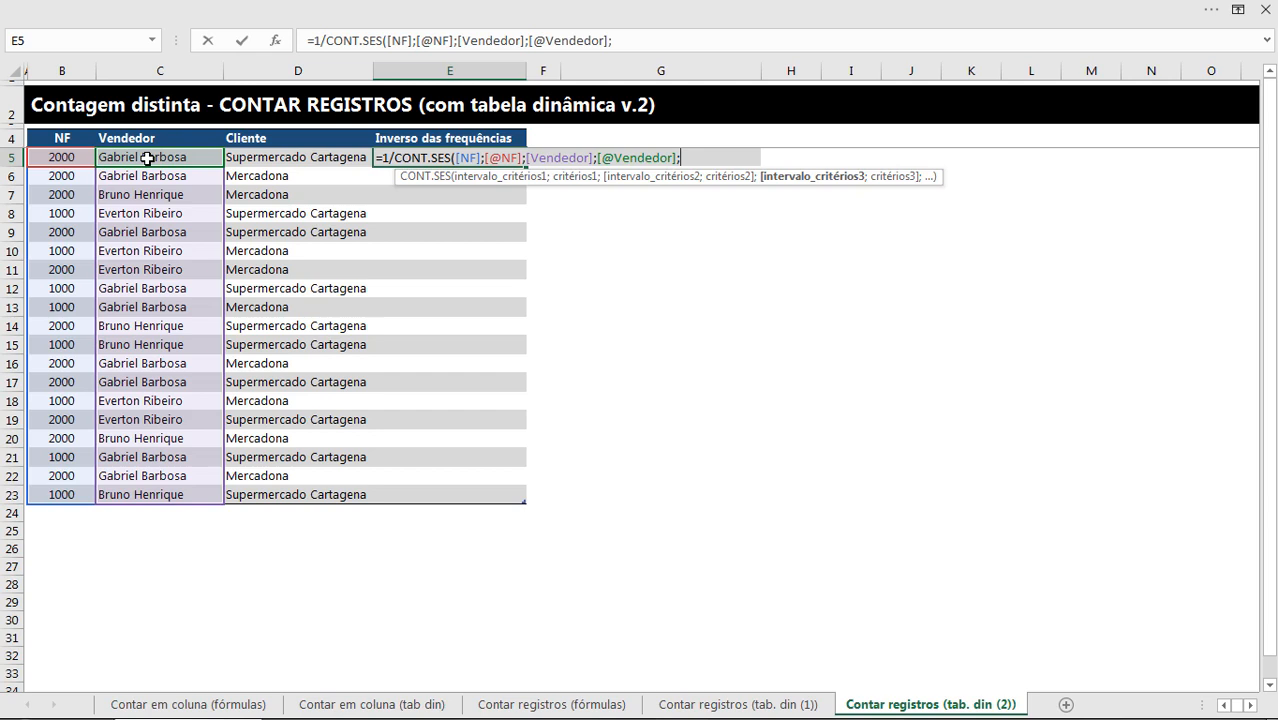
{"action": "left_click", "coordinate": [316, 262]}
{"action": "key", "text": "ctrl+space"}
{"action": "type", "text": ";"}
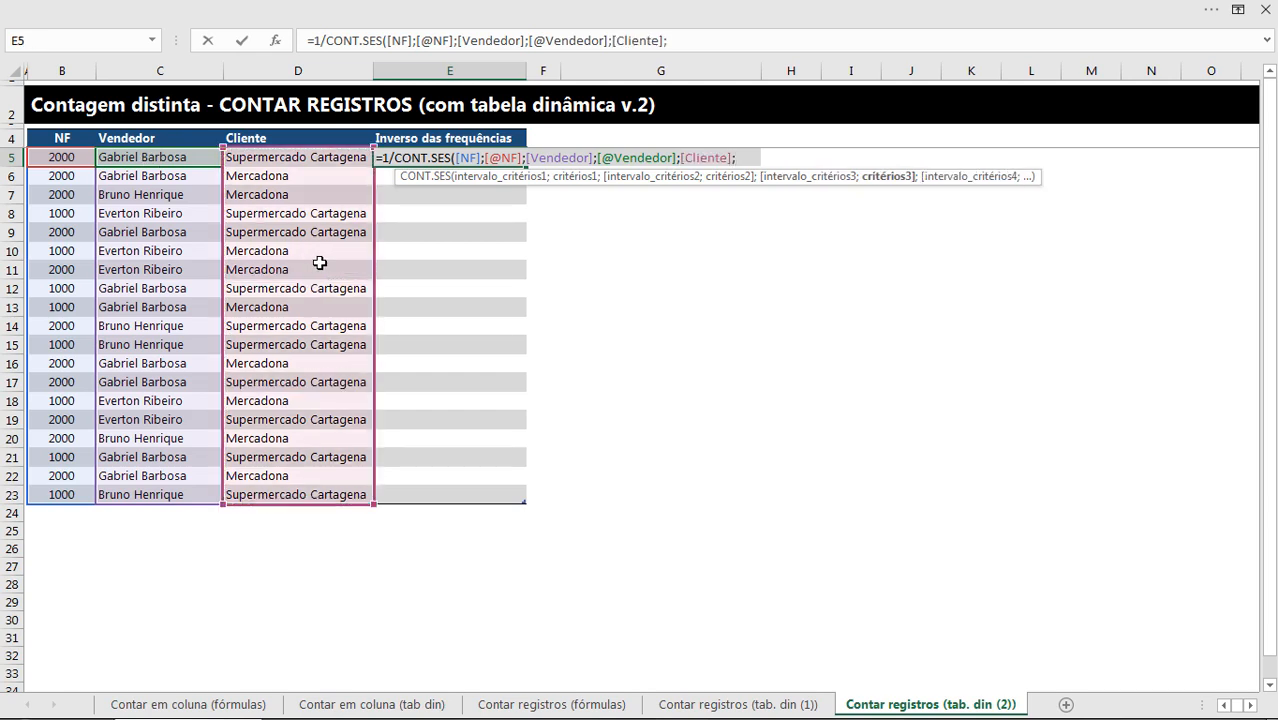
{"action": "left_click", "coordinate": [290, 160]}
{"action": "type", "text": ")"}
{"action": "key", "text": "Return"}
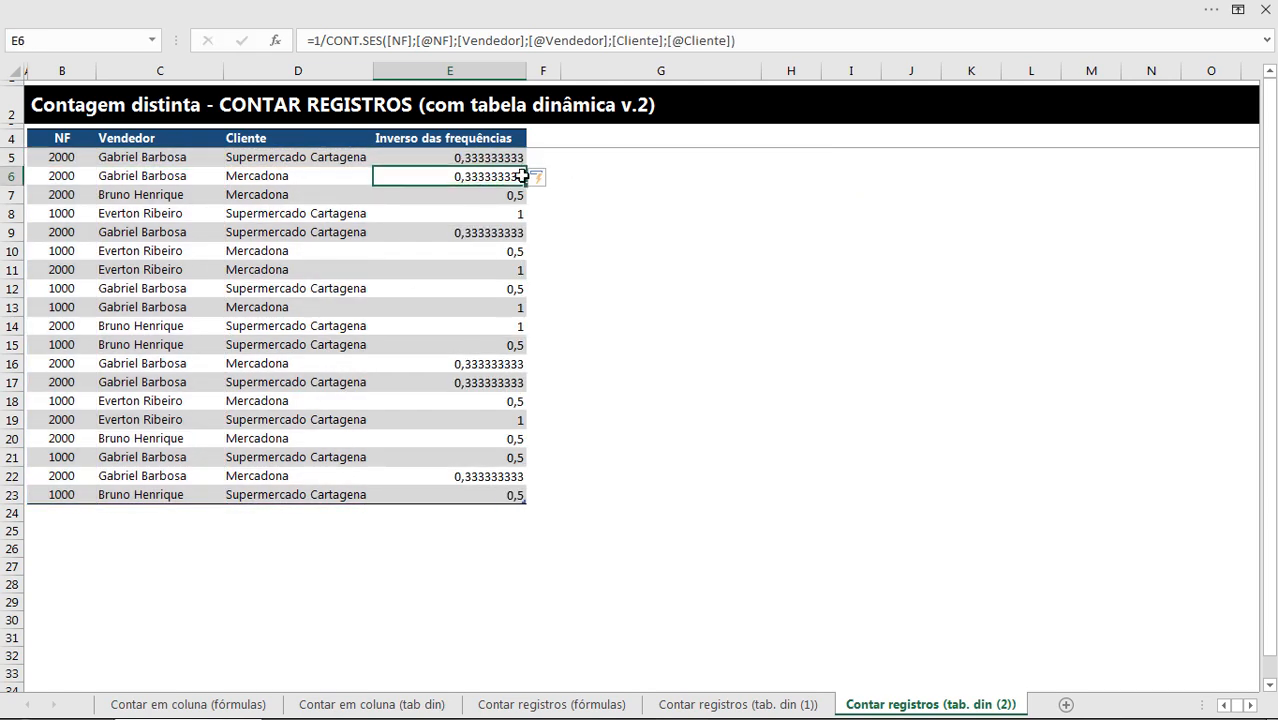
Step: Turn on the table's filters and filter the NF column to 2000
{"action": "left_click_drag", "start_coordinate": [497, 157], "coordinate": [480, 492]}
{"action": "left_click", "coordinate": [485, 312]}
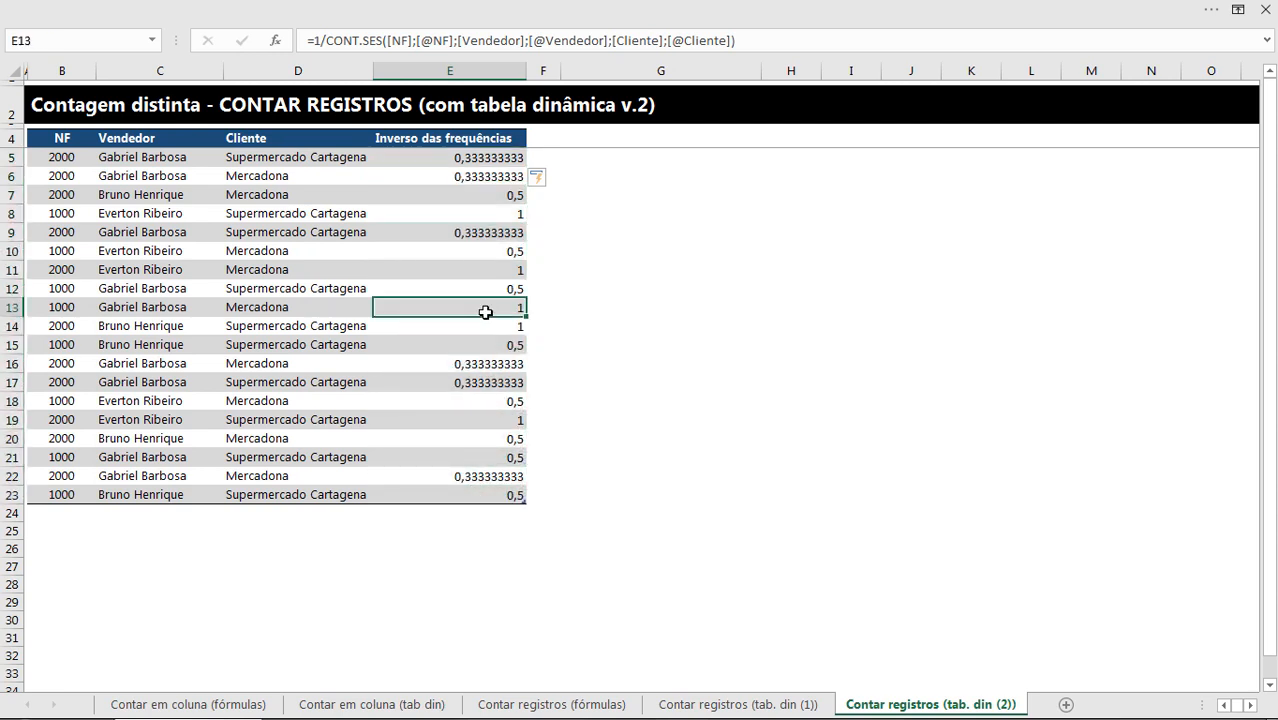
{"action": "key", "text": "ctrl+shift+l"}
{"action": "left_click", "coordinate": [88, 138]}
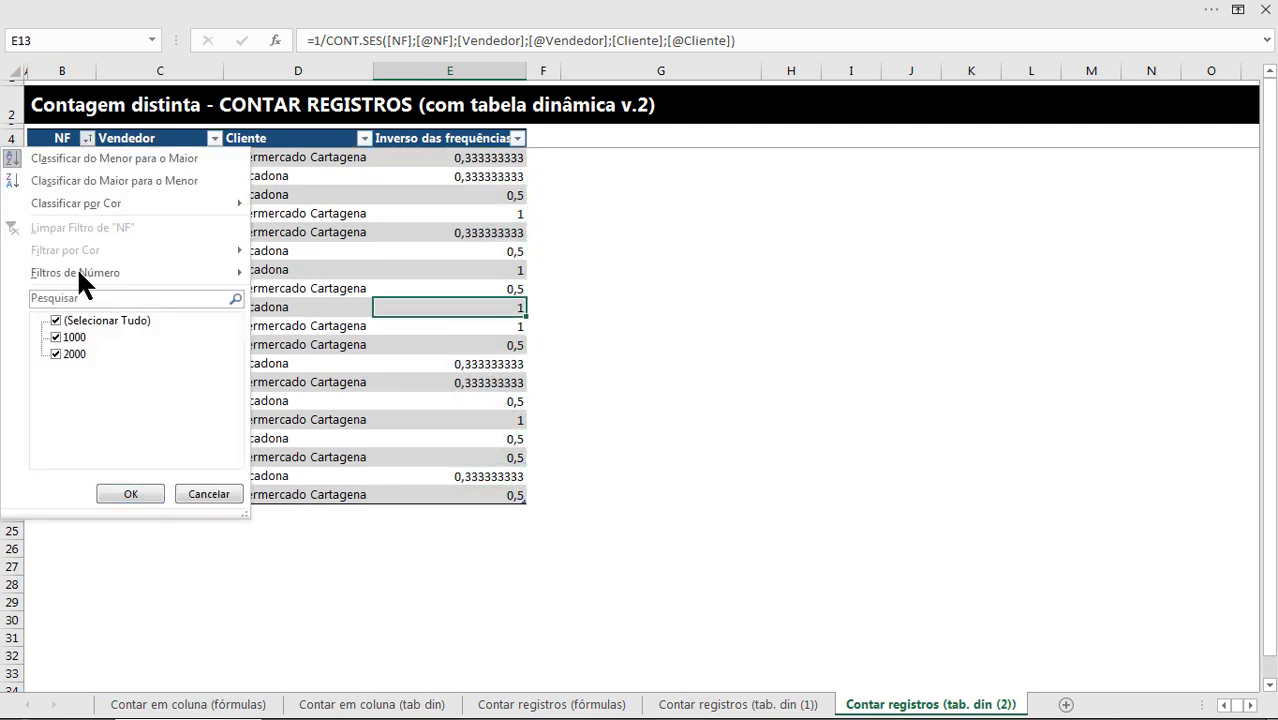
{"action": "left_click", "coordinate": [72, 354]}
{"action": "left_click", "coordinate": [130, 494]}
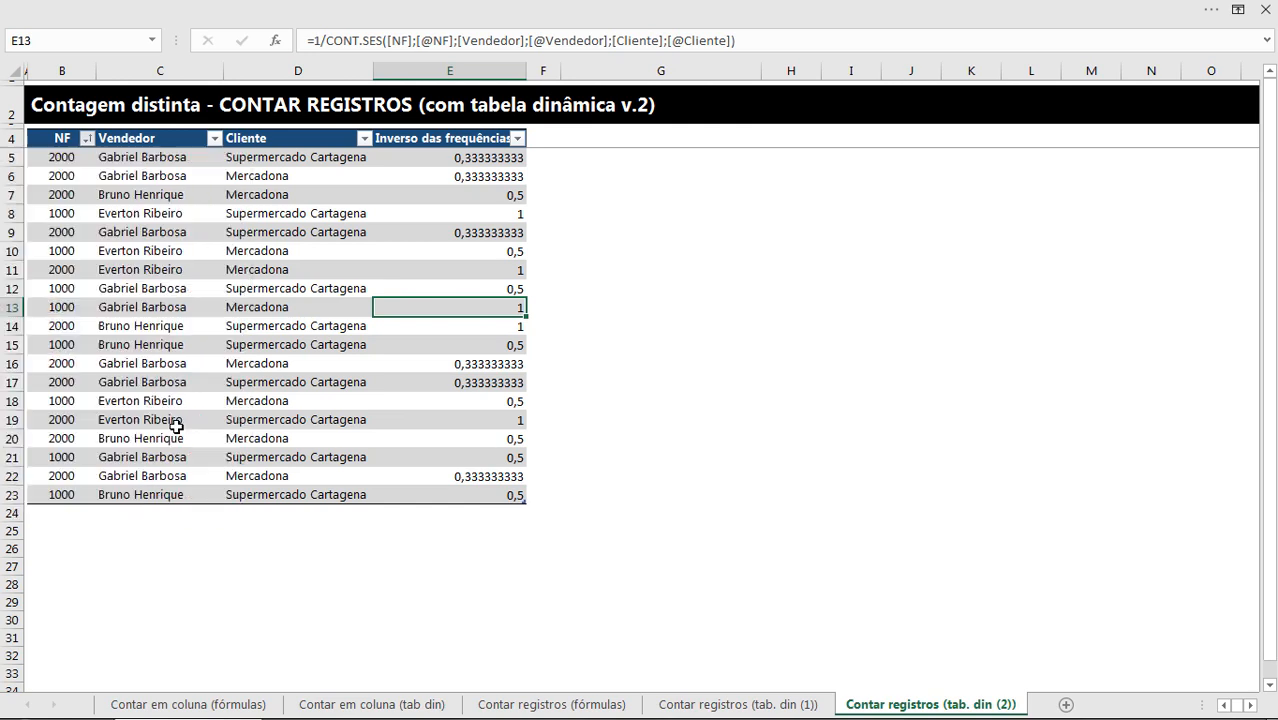
Step: Filter Vendedor to the salesperson in the first table row and Cliente to Mercadona
{"action": "left_click", "coordinate": [214, 138]}
{"action": "left_click", "coordinate": [111, 337]}
{"action": "left_click", "coordinate": [110, 354]}
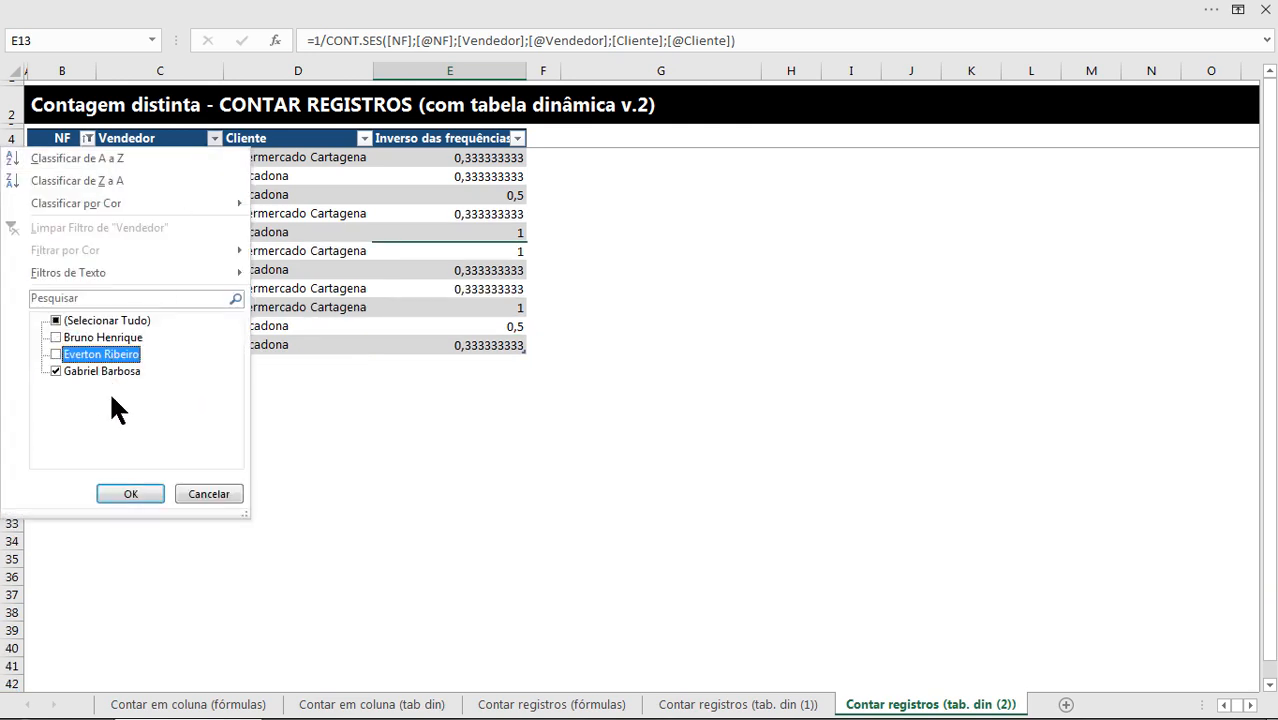
{"action": "left_click", "coordinate": [141, 494]}
{"action": "left_click", "coordinate": [364, 138]}
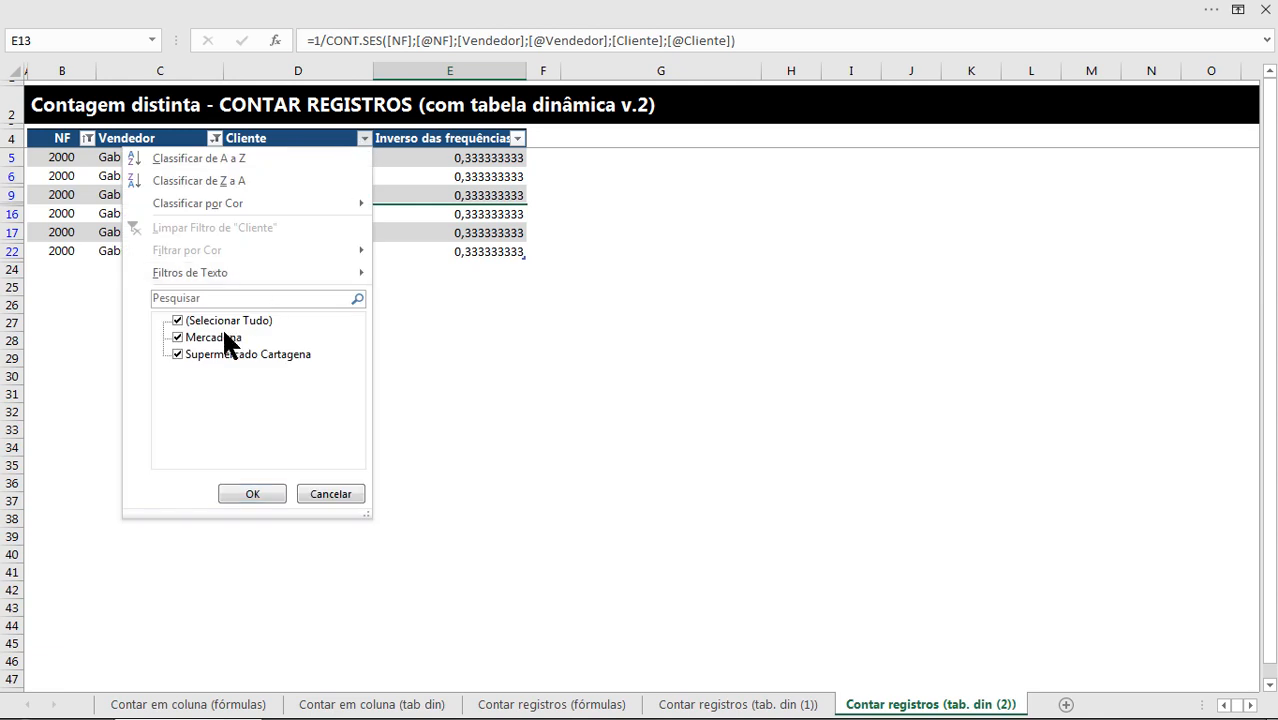
{"action": "left_click", "coordinate": [226, 340]}
{"action": "left_click", "coordinate": [218, 354]}
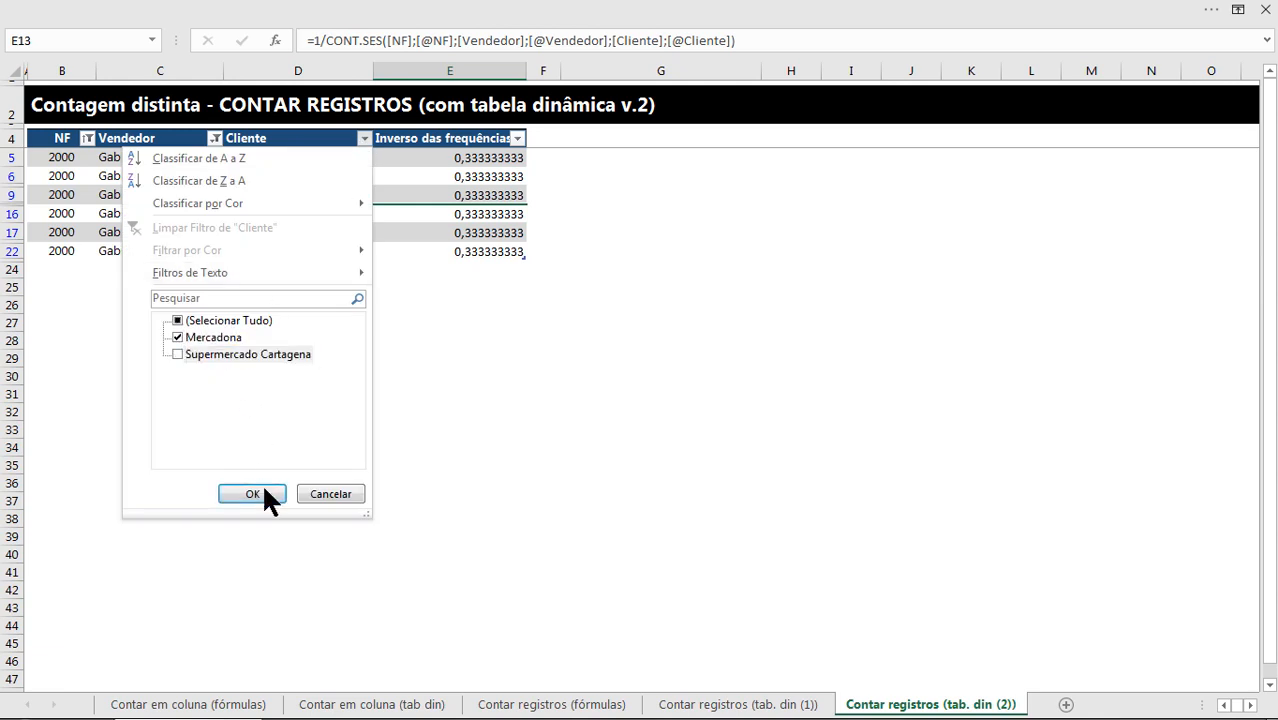
{"action": "left_click", "coordinate": [252, 494]}
Step: Examine the filtered Inverso das frequências values and their sum, and turn off the table's filters
{"action": "left_click_drag", "start_coordinate": [200, 158], "coordinate": [200, 194]}
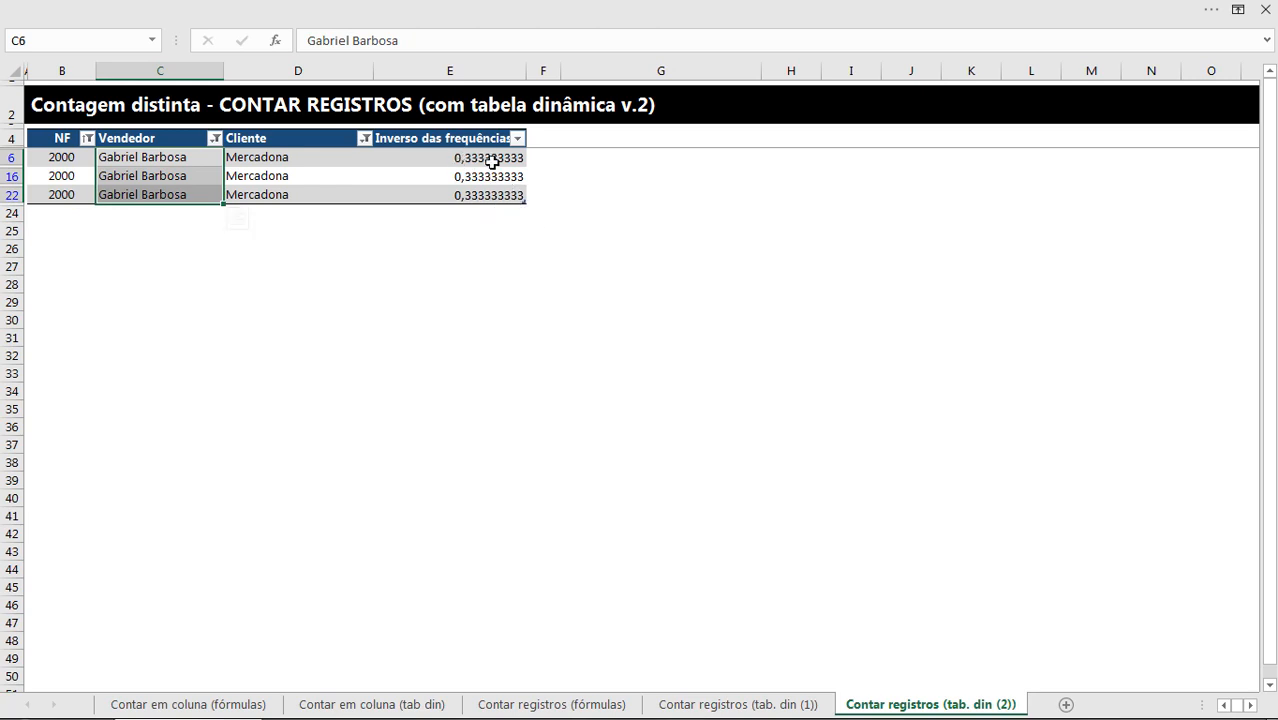
{"action": "left_click_drag", "start_coordinate": [484, 157], "coordinate": [500, 194]}
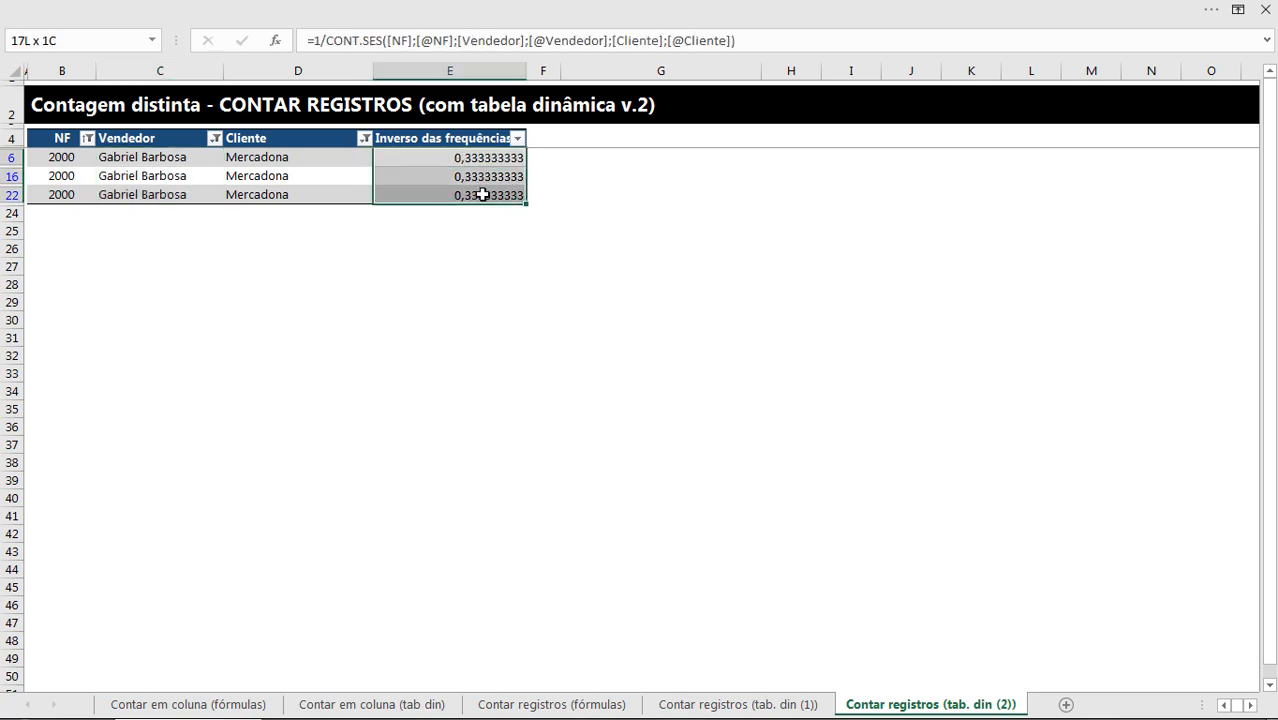
{"action": "left_click", "coordinate": [765, 14]}
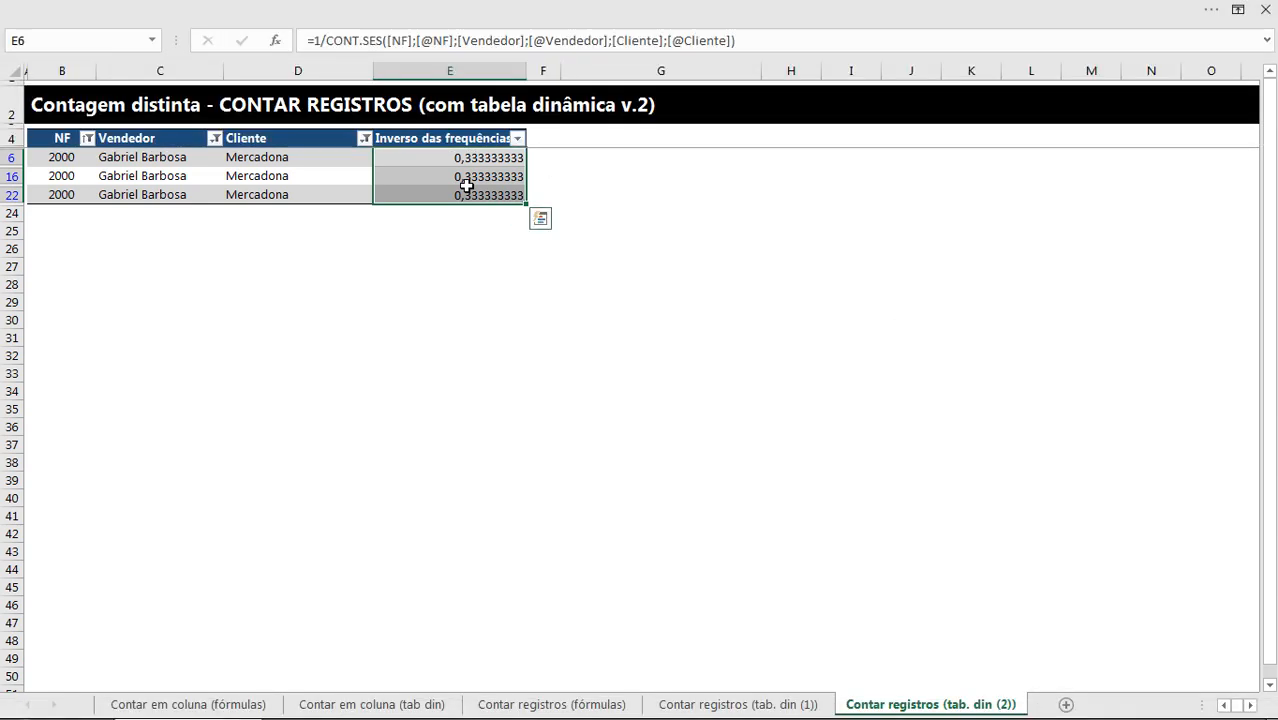
{"action": "left_click", "coordinate": [403, 153]}
{"action": "key", "text": "ctrl+shift+l"}
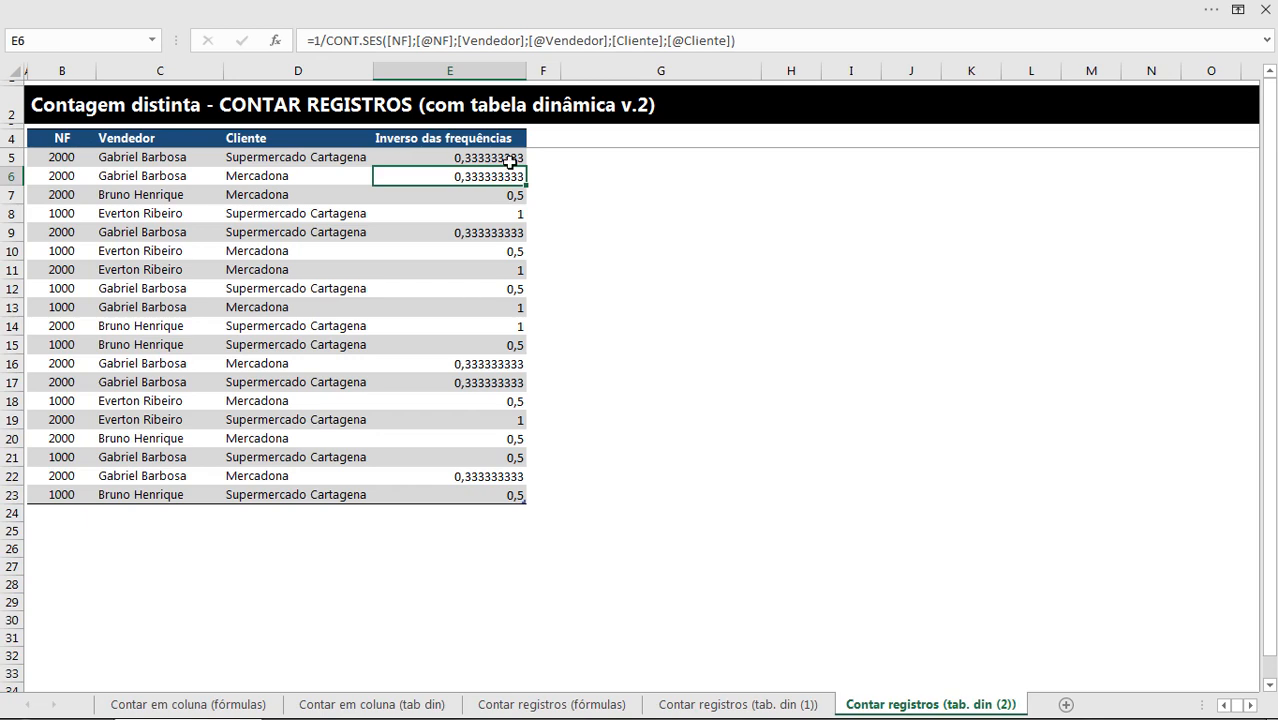
Step: Sum the new column in G4 with the formula =SOMA(tabDADOS_5[Inverso das frequências])
{"action": "left_click", "coordinate": [654, 139]}
{"action": "left_click", "coordinate": [510, 8]}
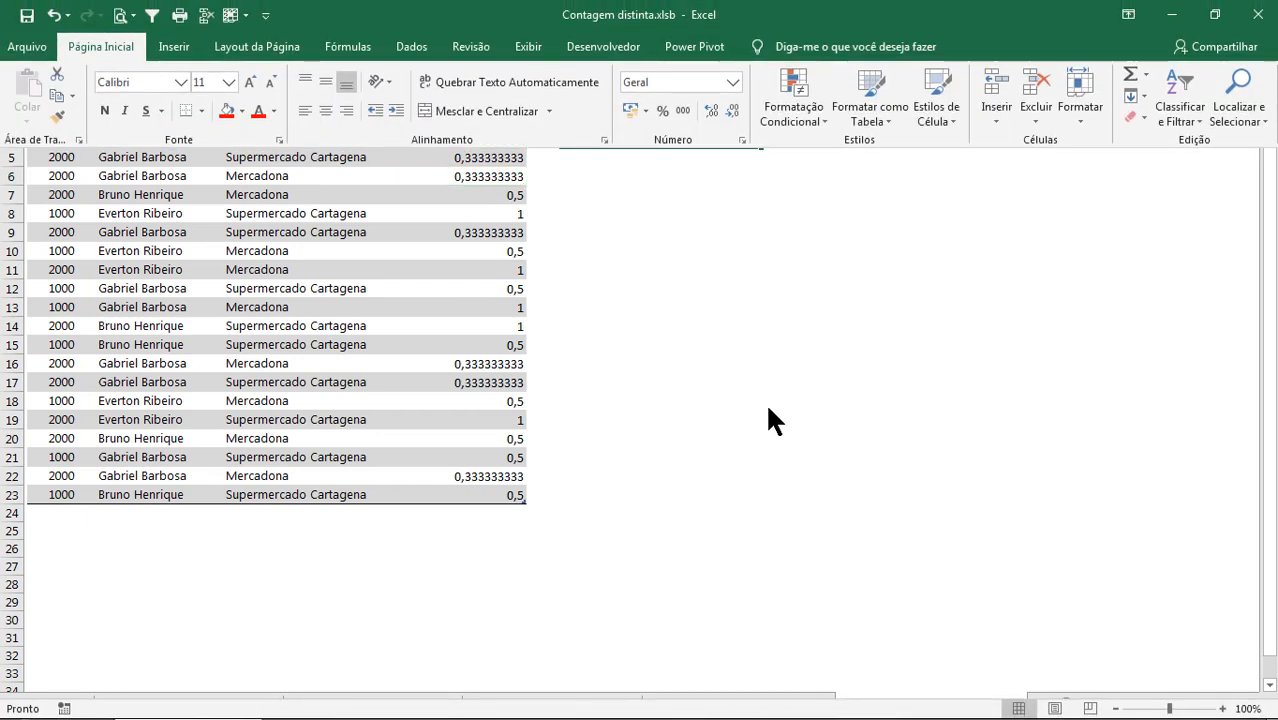
{"action": "type", "text": "=soma"}
{"action": "key", "text": "Tab"}
{"action": "key", "text": "Left"}
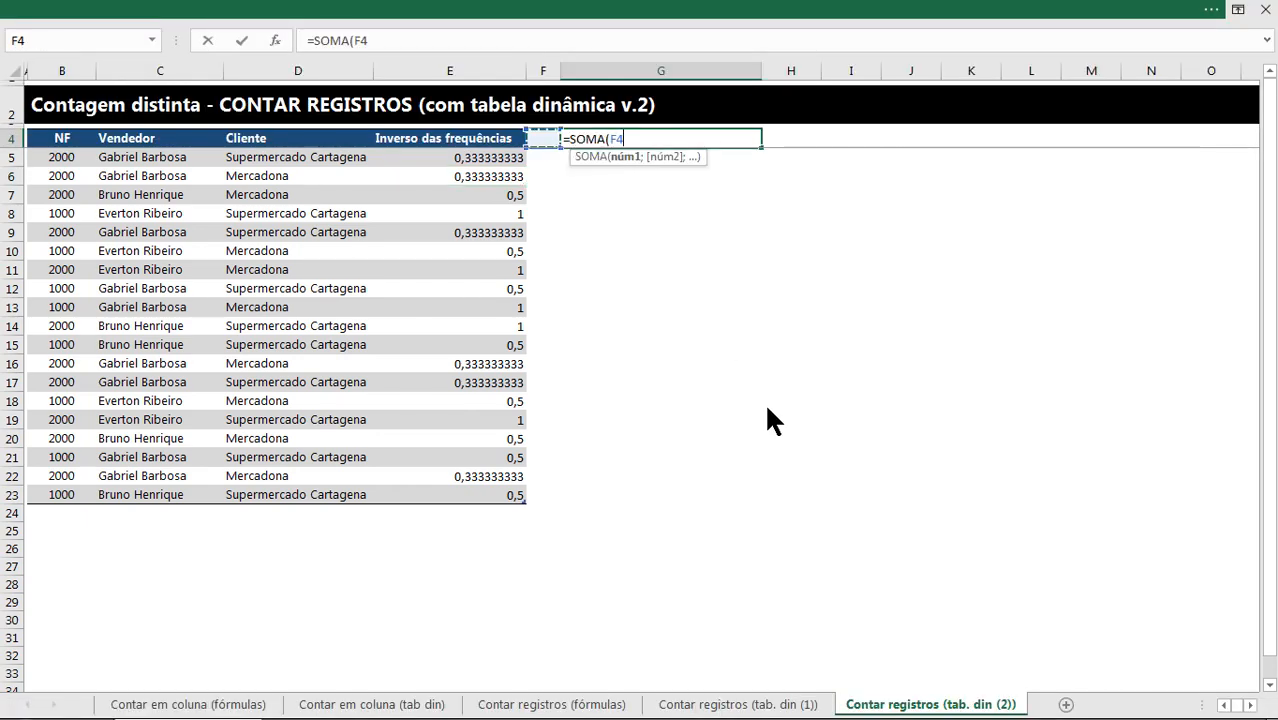
{"action": "key", "text": "Down"}
{"action": "key", "text": "Down"}
{"action": "key", "text": "Left"}
{"action": "key", "text": "ctrl+space"}
{"action": "key", "text": "Return"}
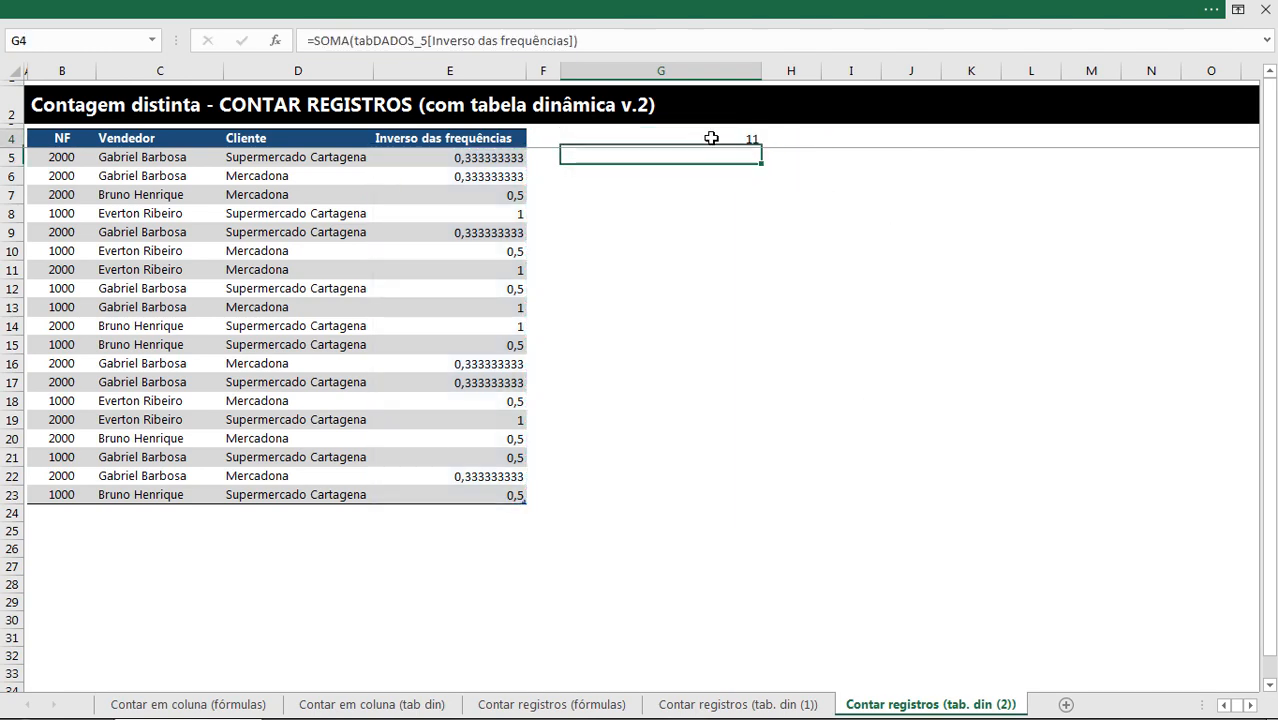
Step: Clear the sum formula from G4 and insert a pivot table there on the existing sheet, using tabDADOS_5 as its source
{"action": "left_click", "coordinate": [711, 138]}
{"action": "left_click", "coordinate": [680, 8]}
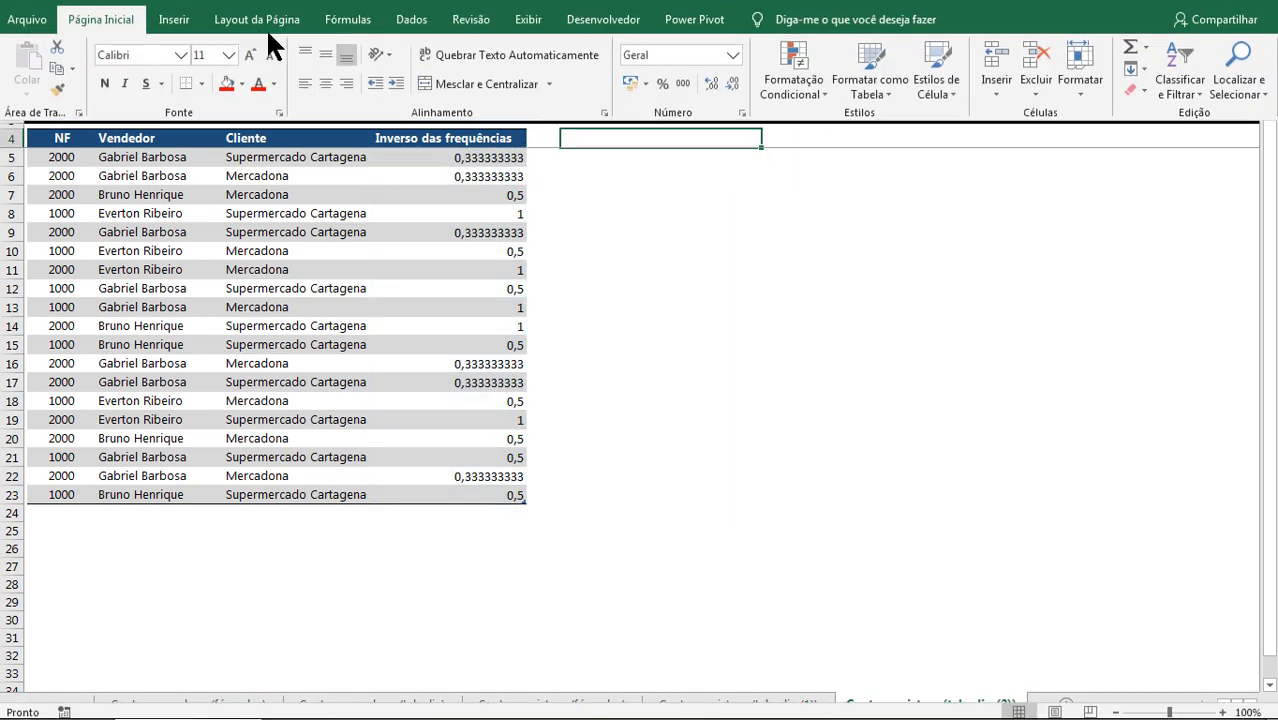
{"action": "left_click", "coordinate": [176, 52]}
{"action": "left_click", "coordinate": [33, 92]}
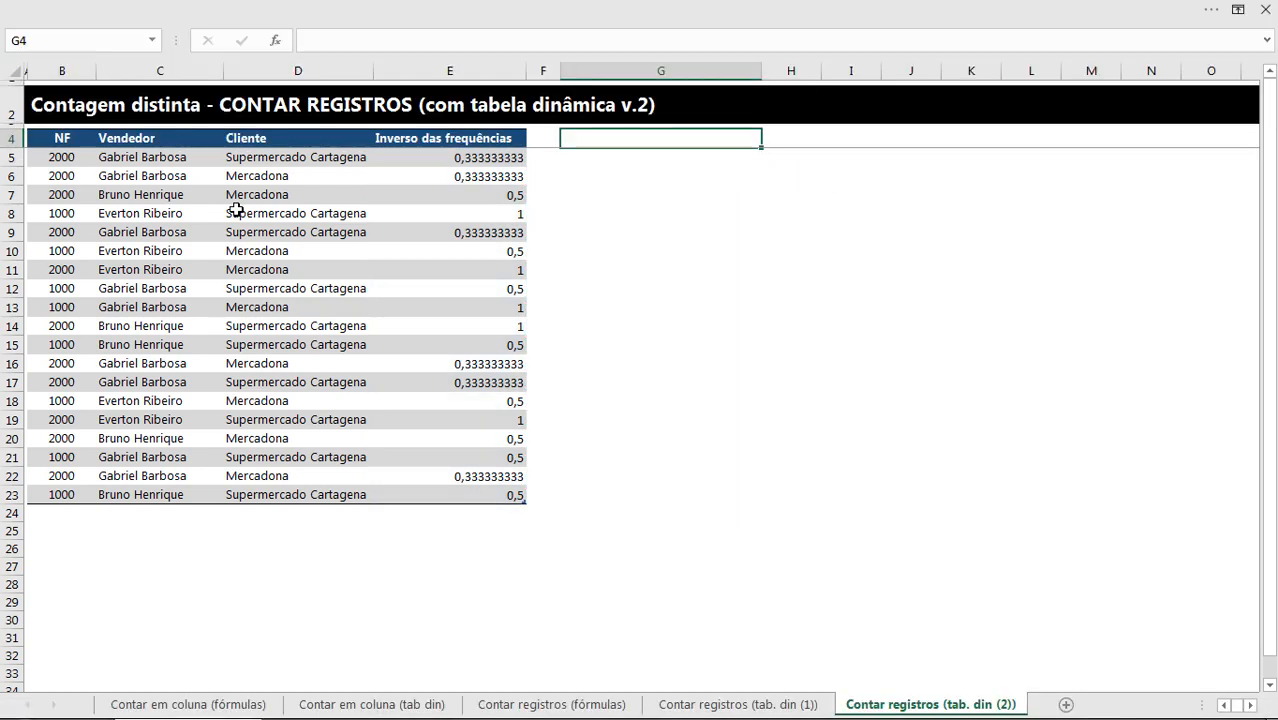
{"action": "left_click", "coordinate": [827, 244]}
{"action": "left_click", "coordinate": [371, 250]}
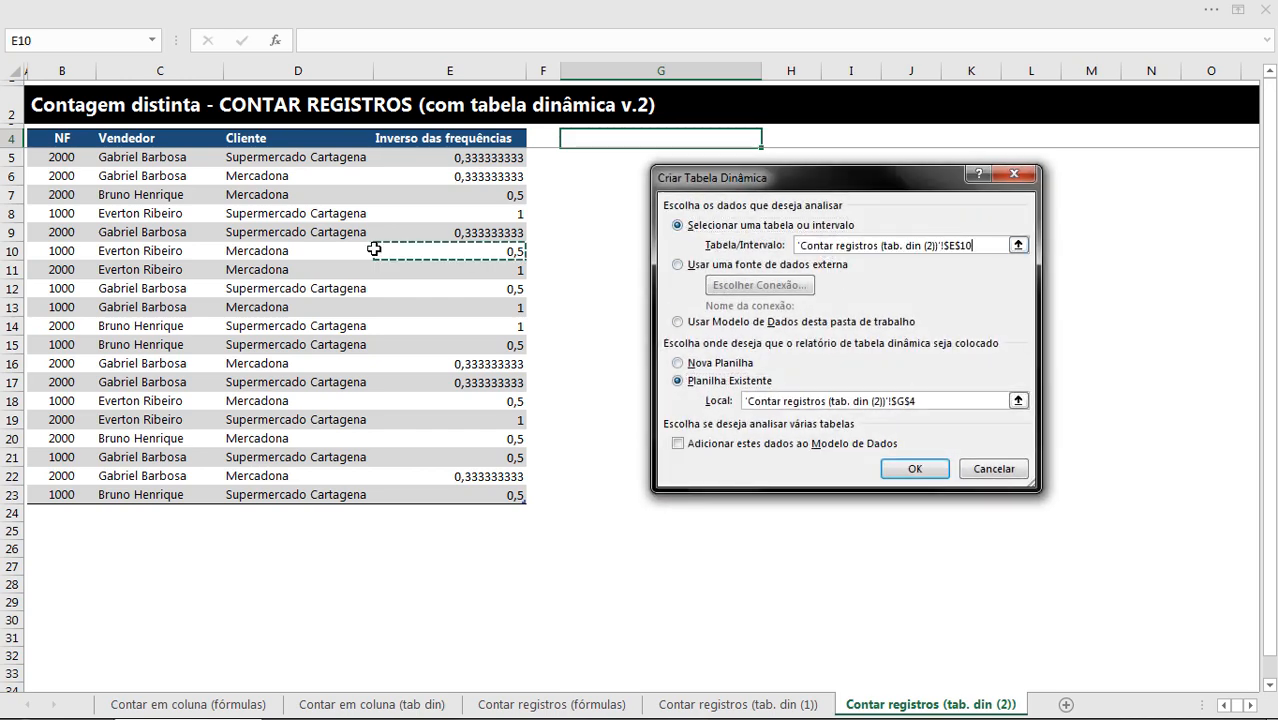
{"action": "key", "text": "ctrl+a"}
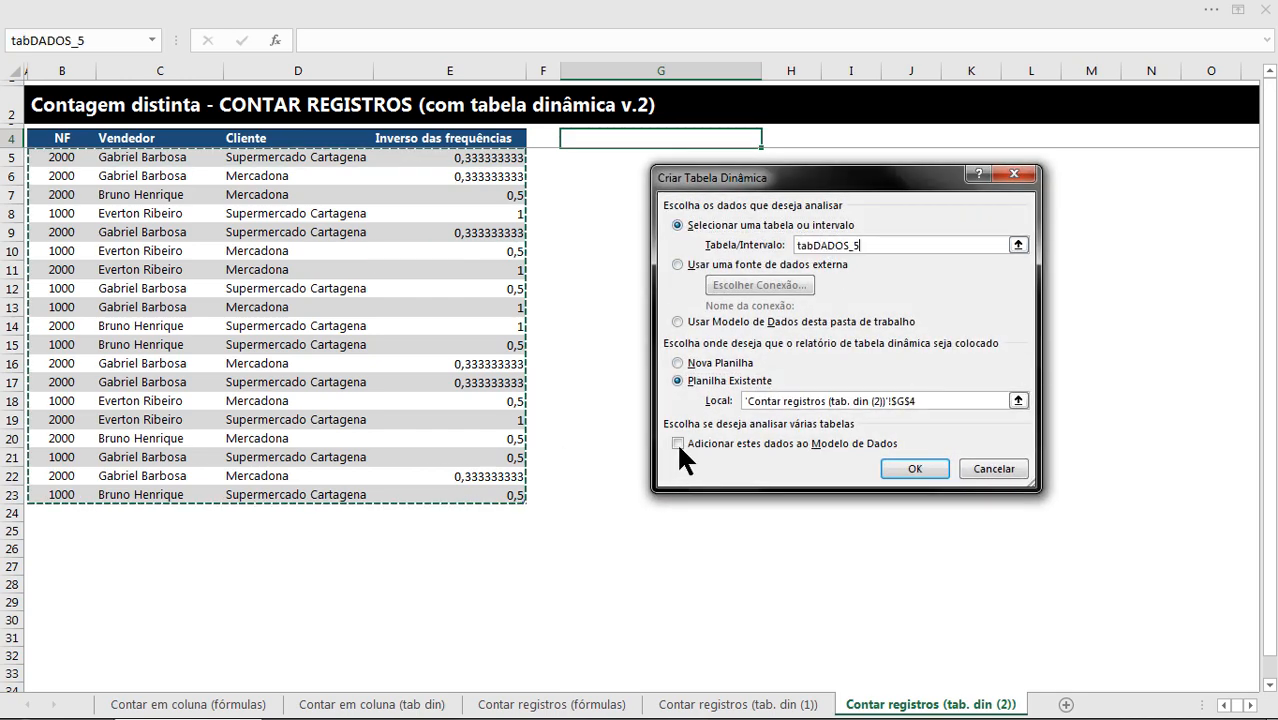
{"action": "left_click", "coordinate": [914, 468]}
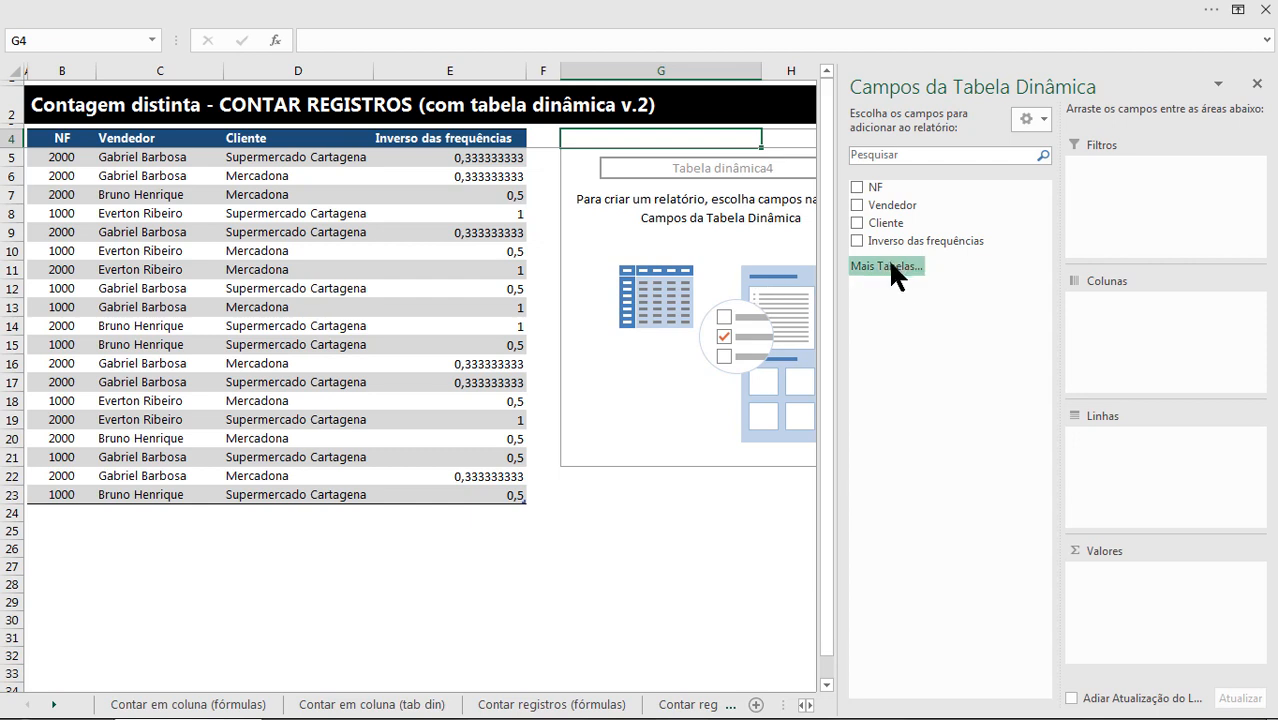
Step: Add Inverso das frequências to the pivot table's values as a sum and leave the pivot table
{"action": "left_click_drag", "start_coordinate": [900, 243], "coordinate": [1158, 606]}
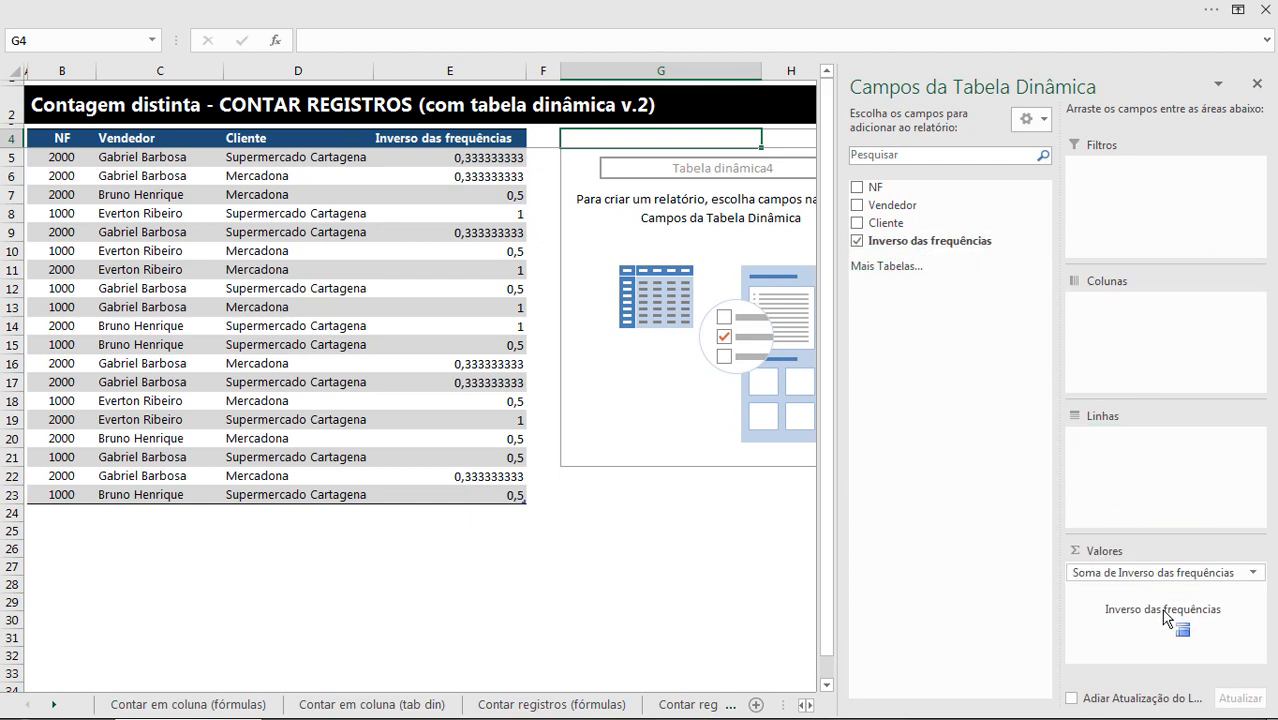
{"action": "left_click", "coordinate": [701, 158]}
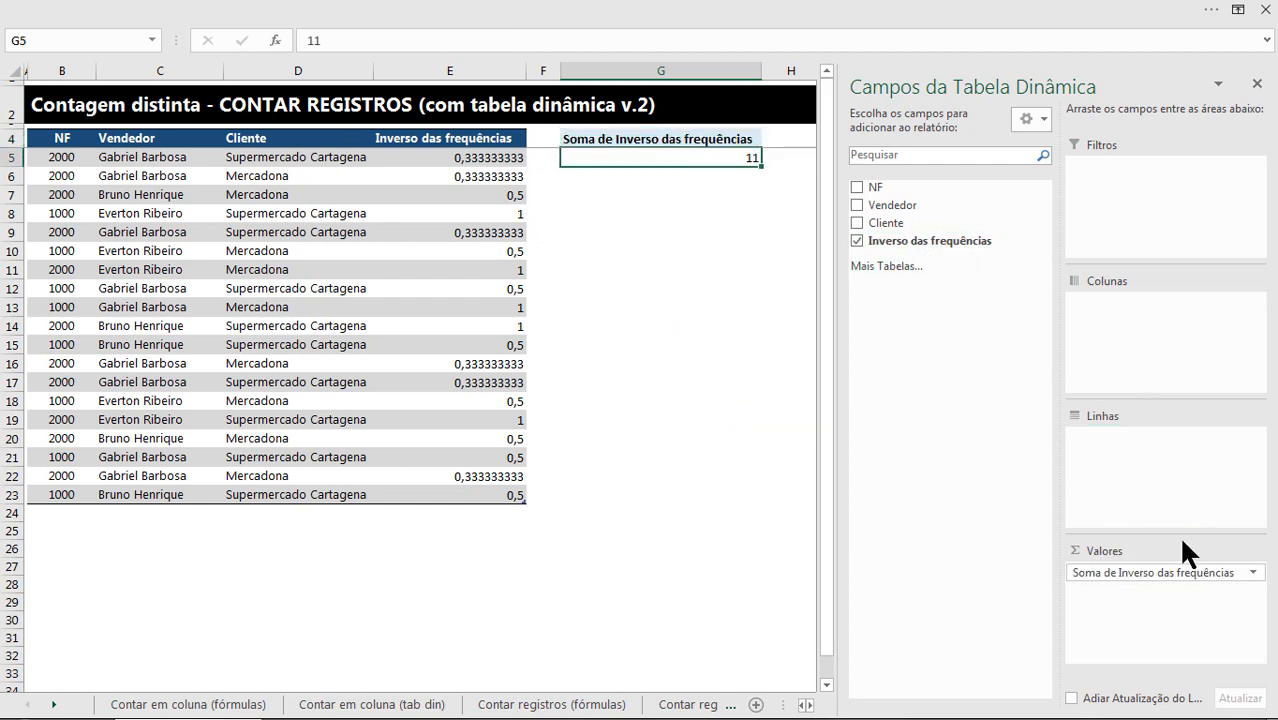
{"action": "left_click", "coordinate": [738, 300]}
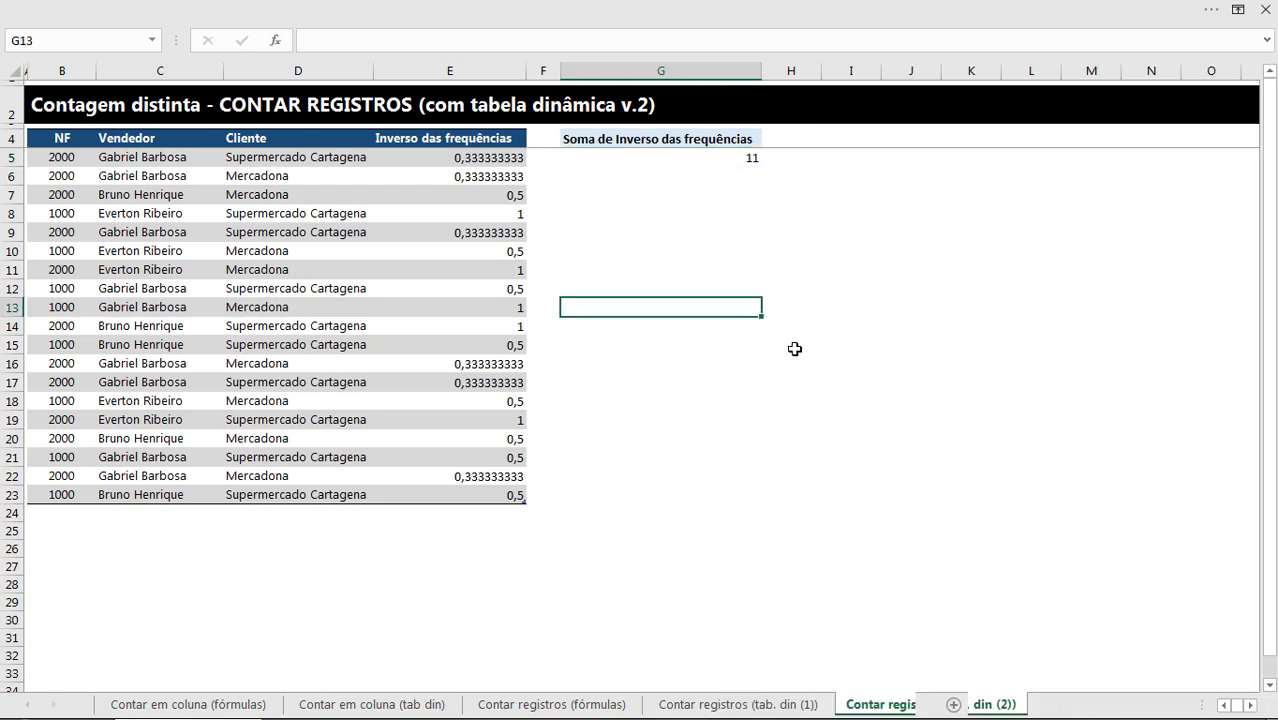